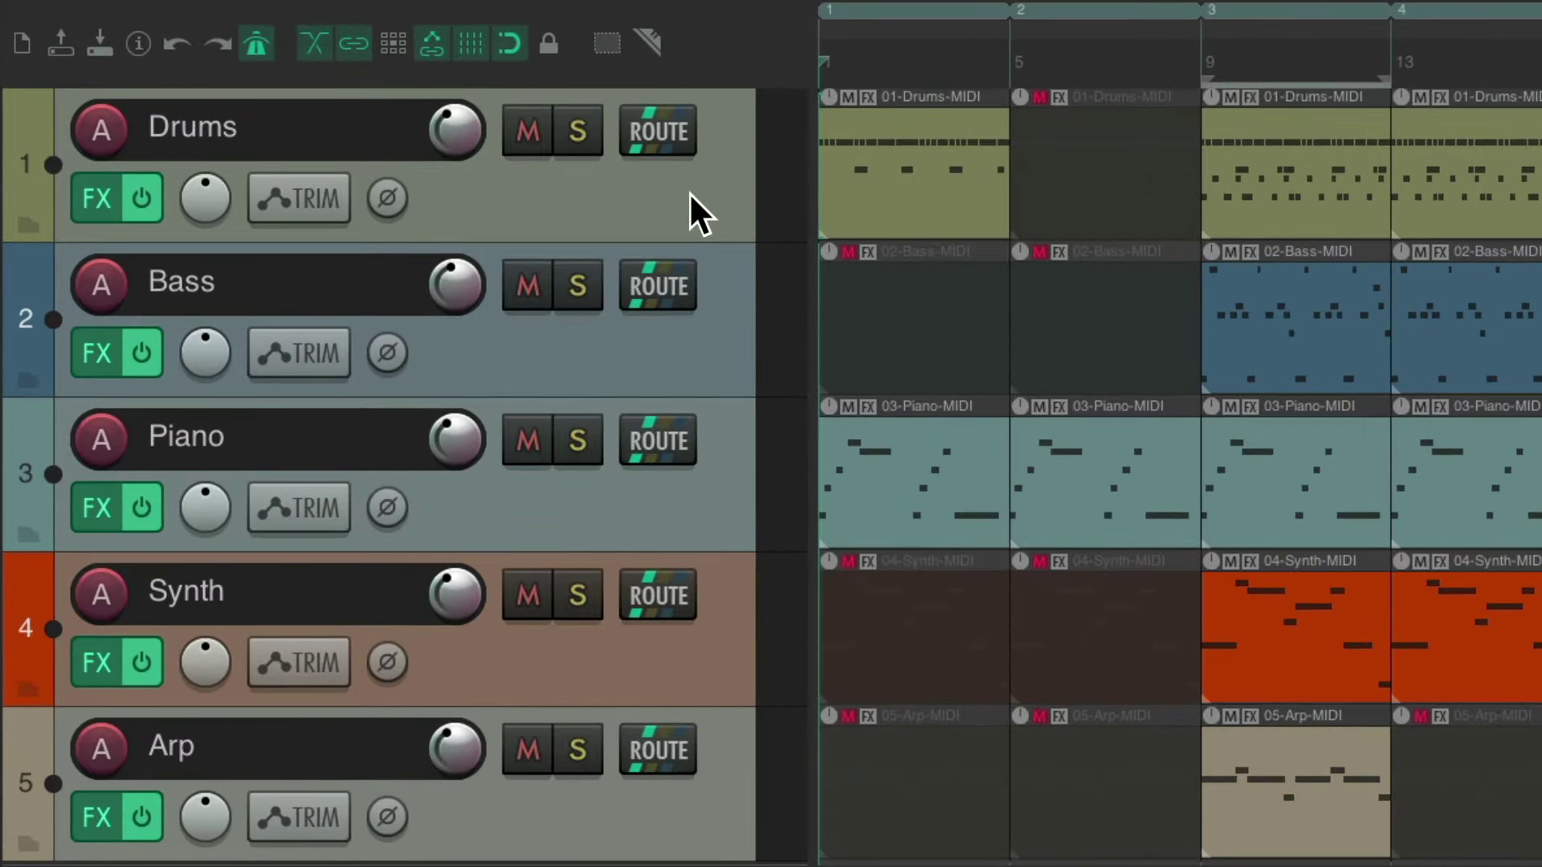
Check the Drums track options, then play test notes into the Drums track.
{"action": "right_click", "coordinate": [689, 191]}
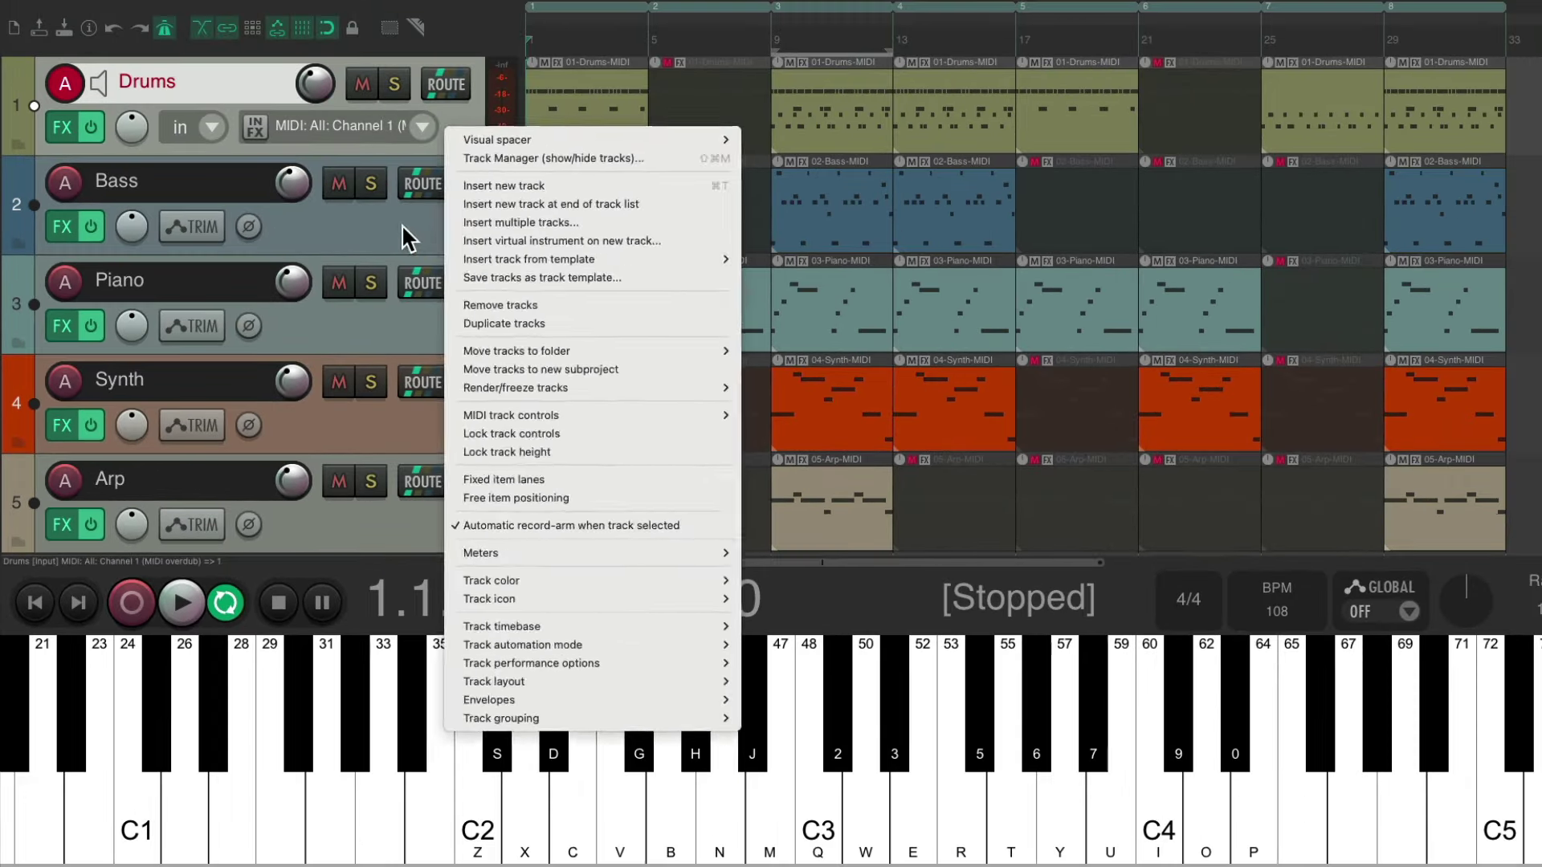
{"action": "left_click", "coordinate": [418, 209]}
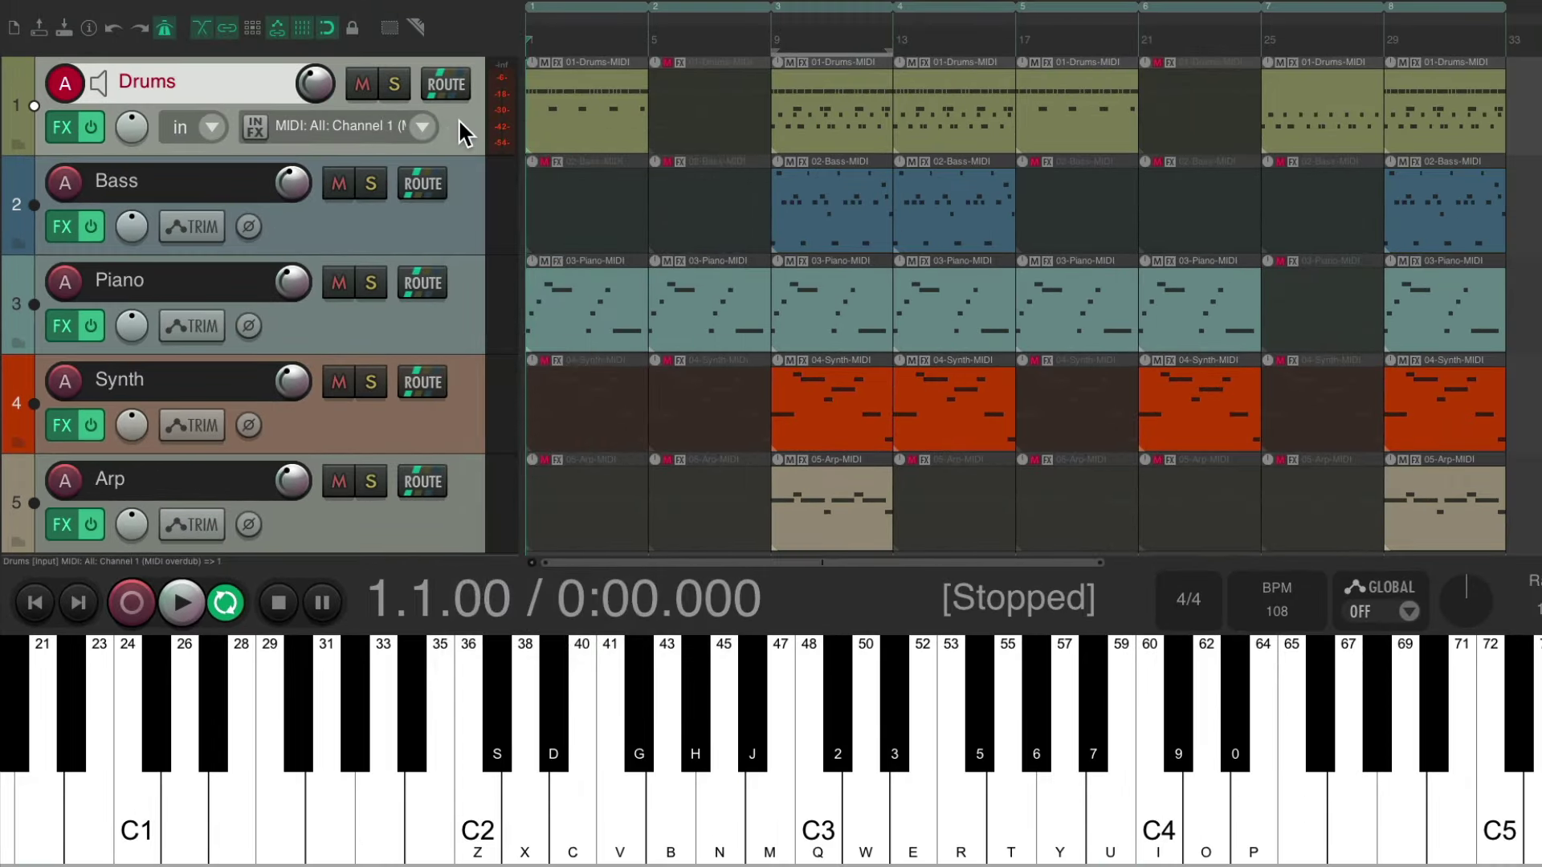
{"action": "key", "text": "z"}
{"action": "key", "text": "x"}
{"action": "key", "text": "d"}
{"action": "key", "text": "g"}
Record-arm the Bass track and play test notes into it.
{"action": "left_click", "coordinate": [458, 210]}
{"action": "key", "text": "c"}
{"action": "key", "text": "e"}
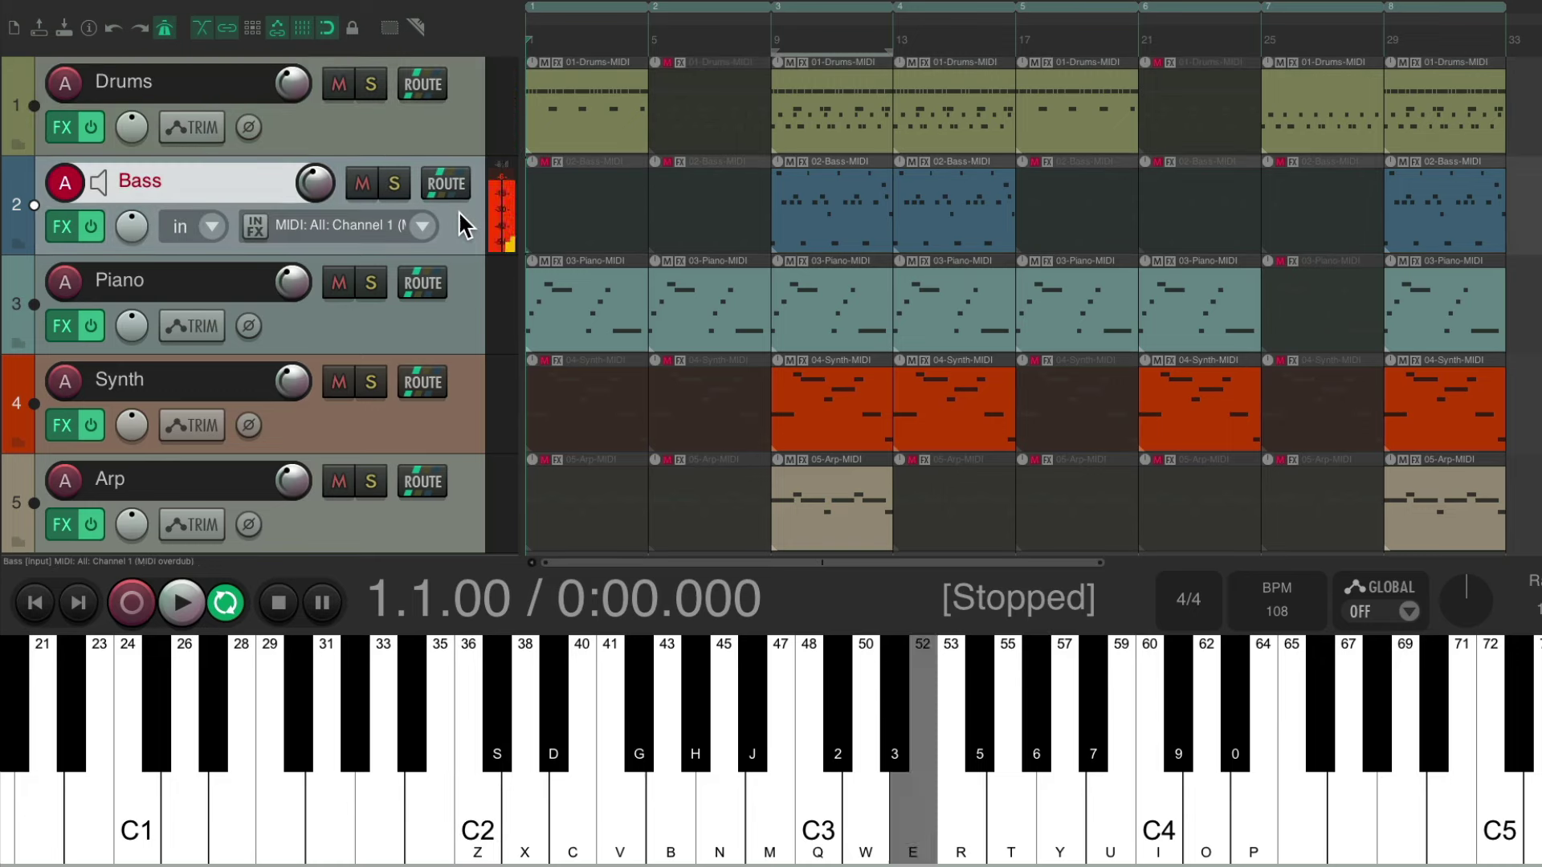
{"action": "key", "text": "m"}
{"action": "key", "text": "m"}
{"action": "key", "text": "q"}
{"action": "key", "text": "m"}
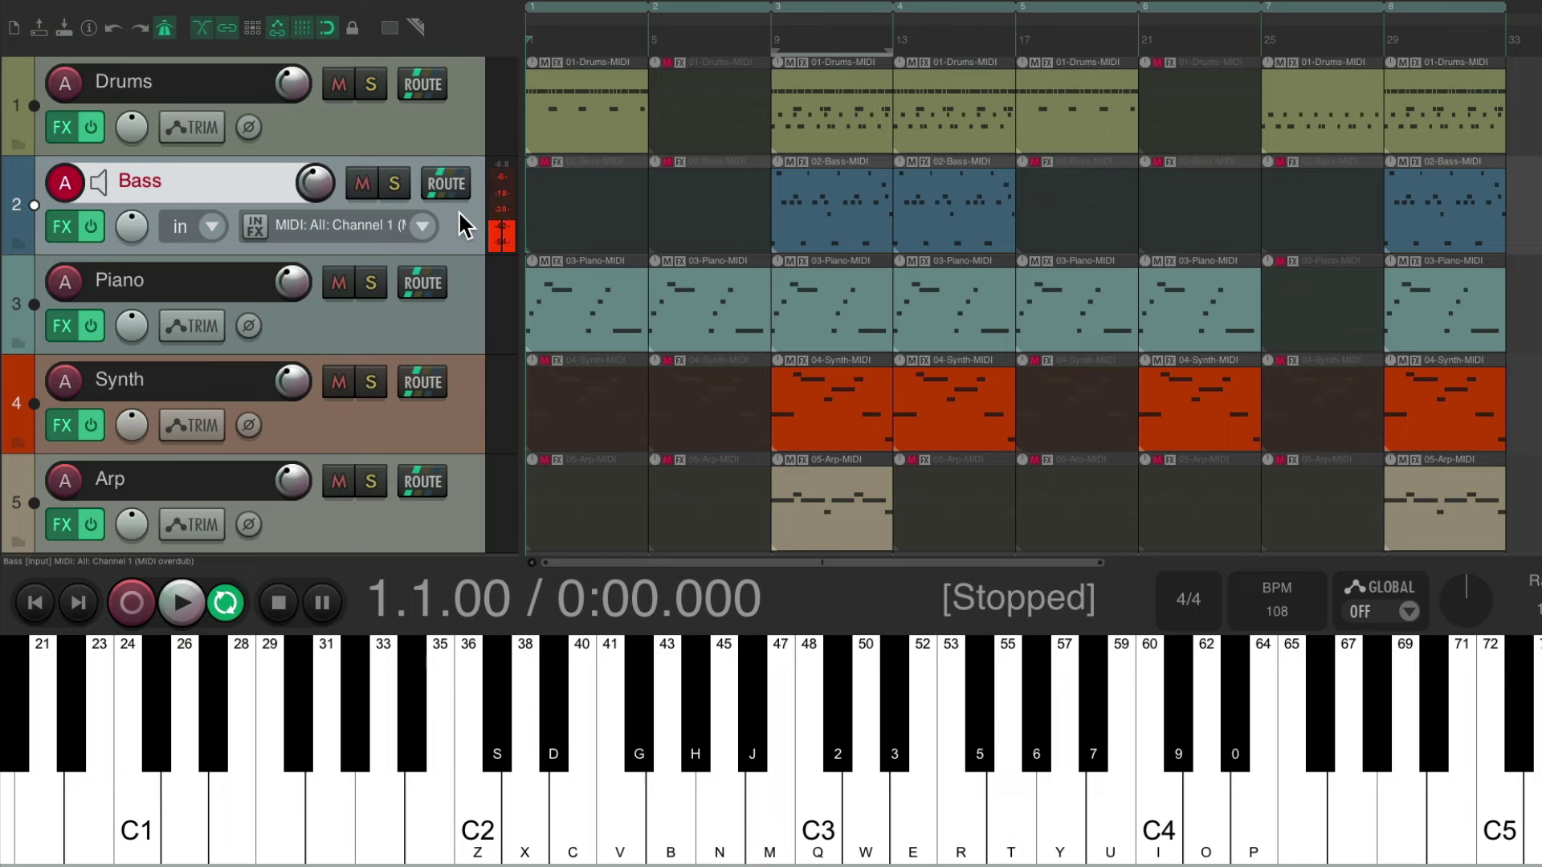
Record-arm the Piano track and play test notes into it.
{"action": "left_click", "coordinate": [462, 318]}
{"action": "key", "text": "c"}
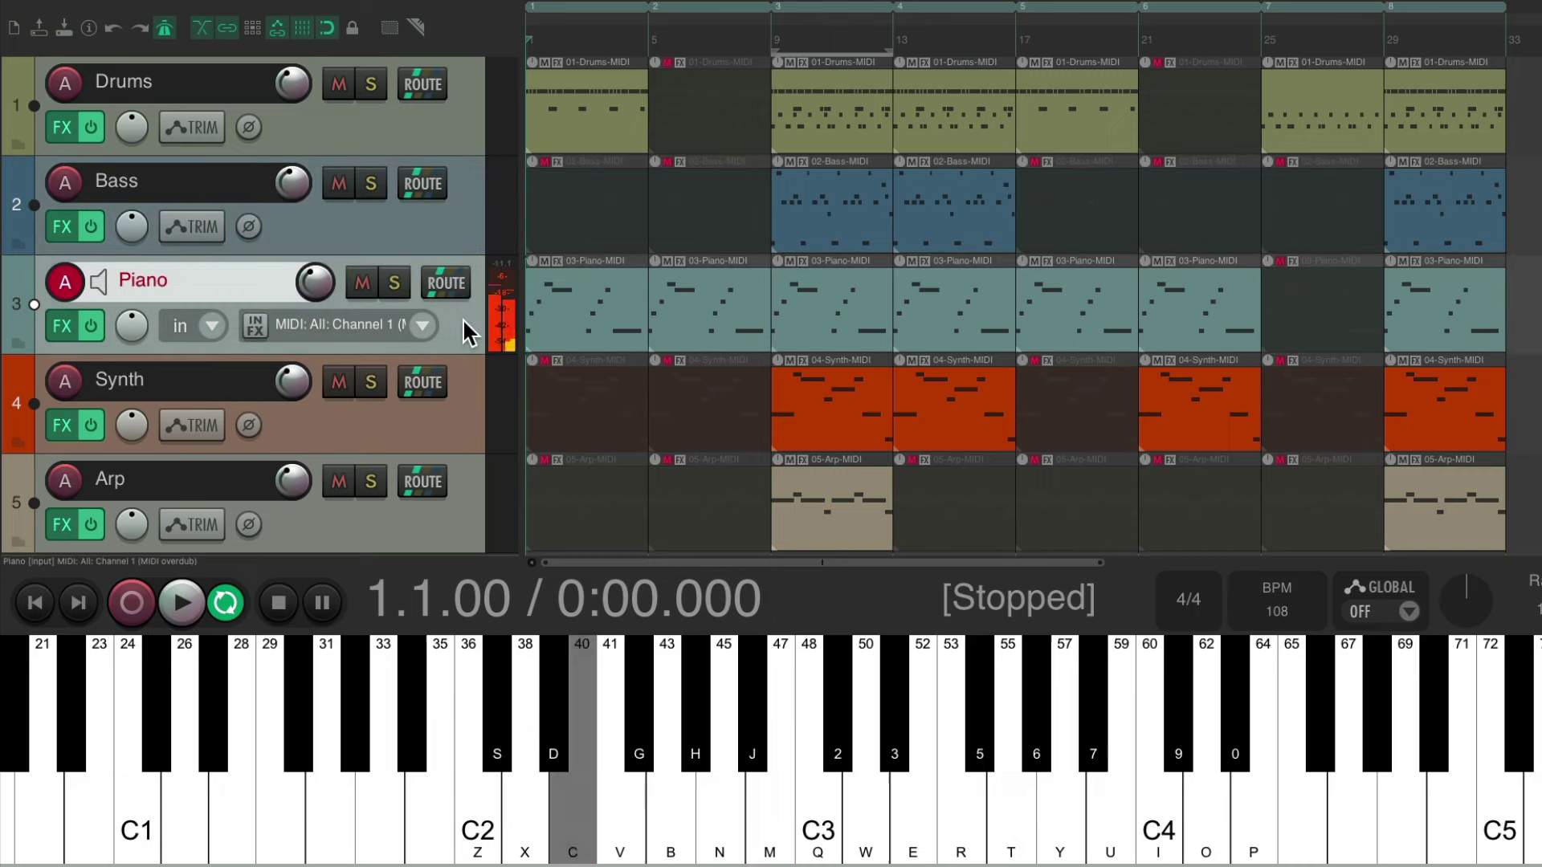
{"action": "key", "text": "b"}
{"action": "key", "text": "n"}
{"action": "key", "text": "q"}
{"action": "key", "text": "m"}
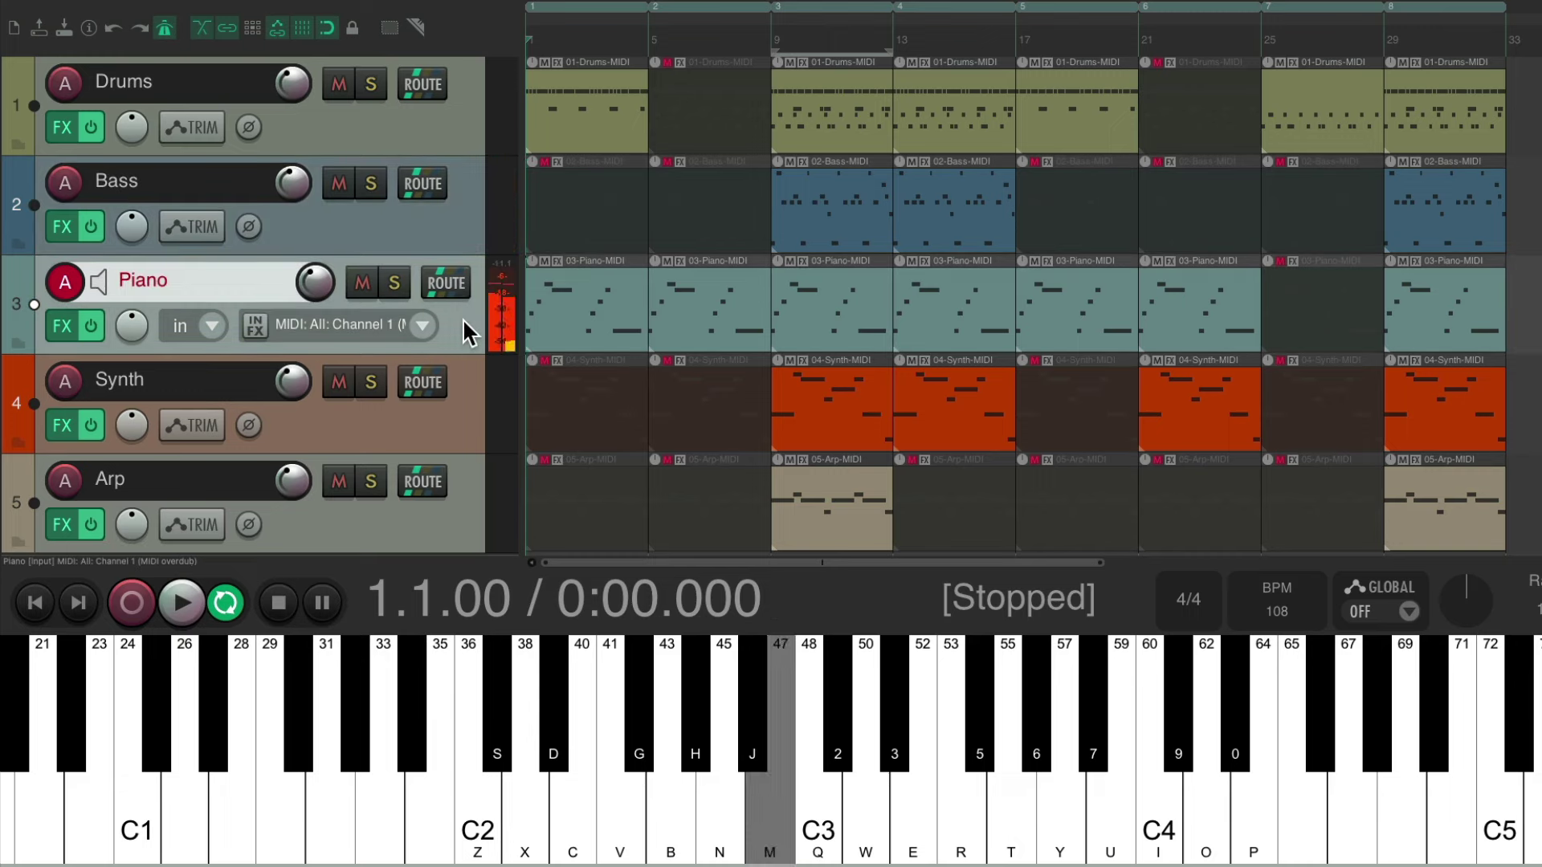
Test the Synth and Arp tracks with notes, then clear Arp's record-arm.
{"action": "left_click", "coordinate": [466, 427]}
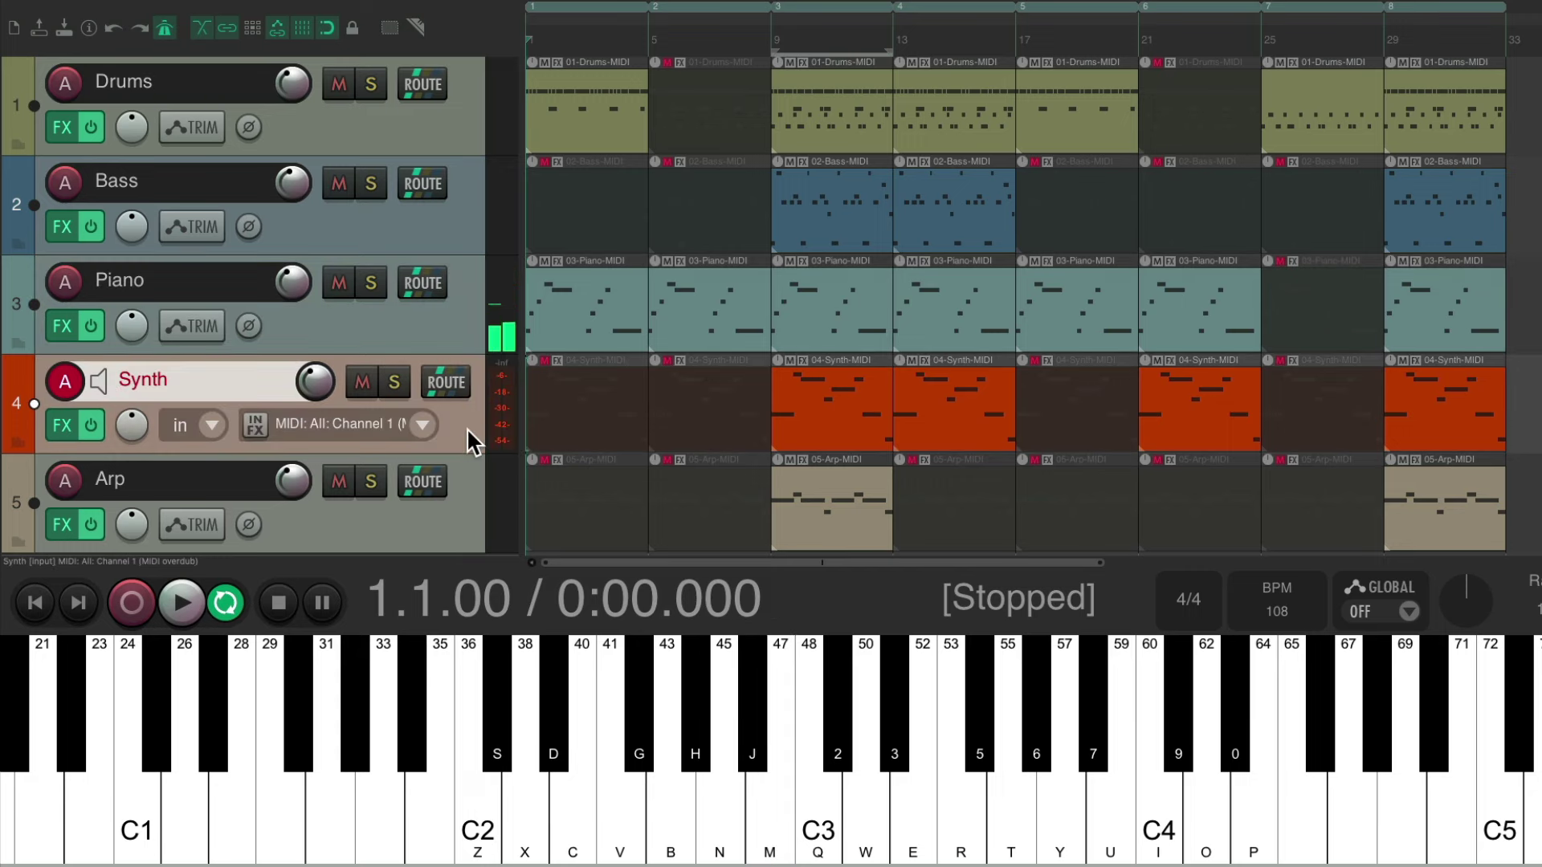
{"action": "key", "text": "c"}
{"action": "key", "text": "q"}
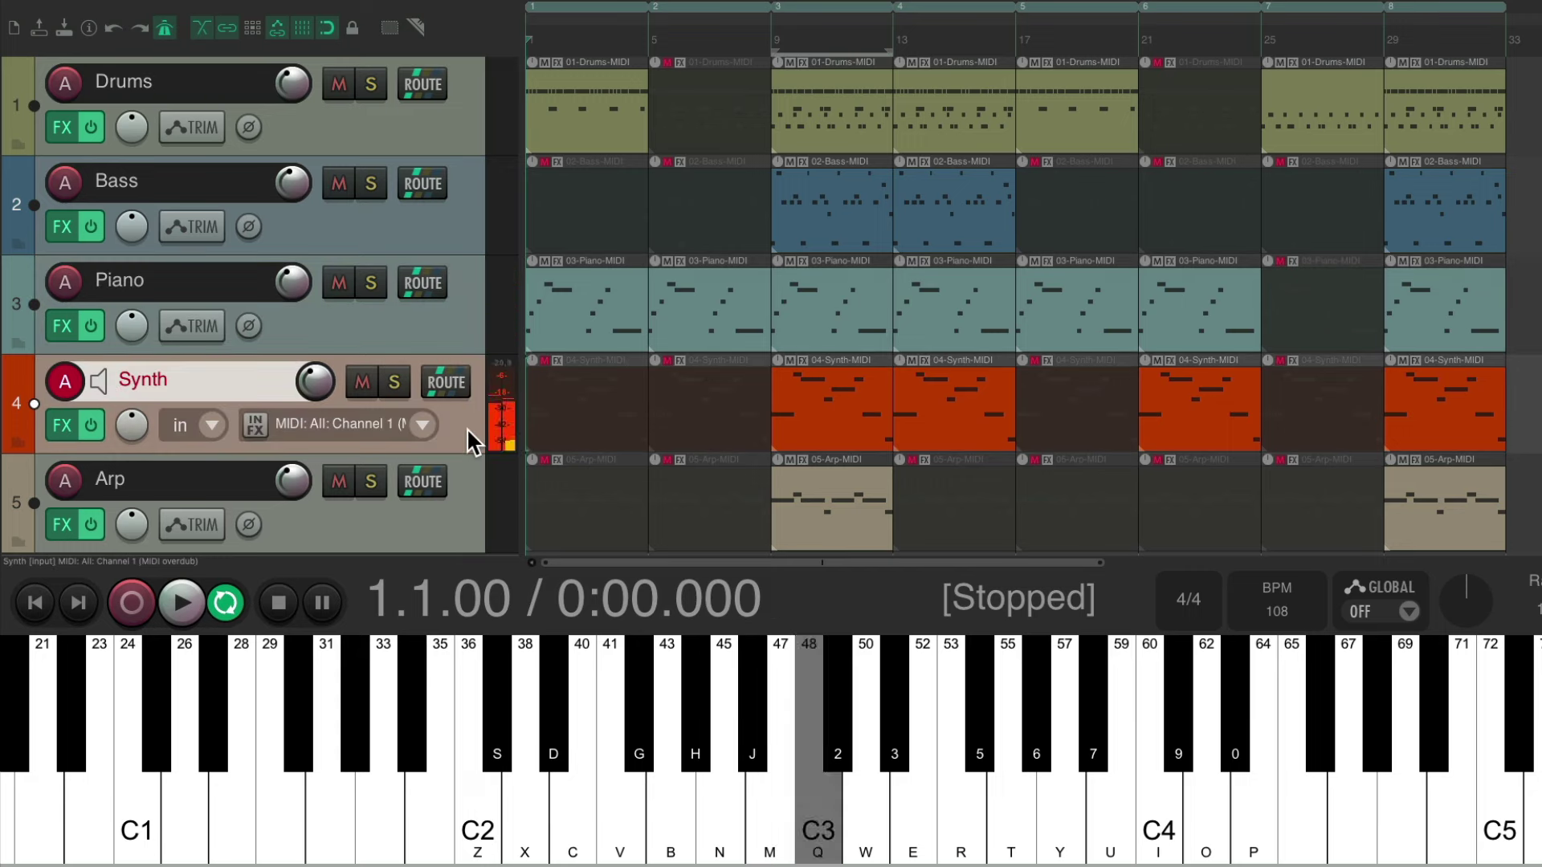
{"action": "key", "text": "m"}
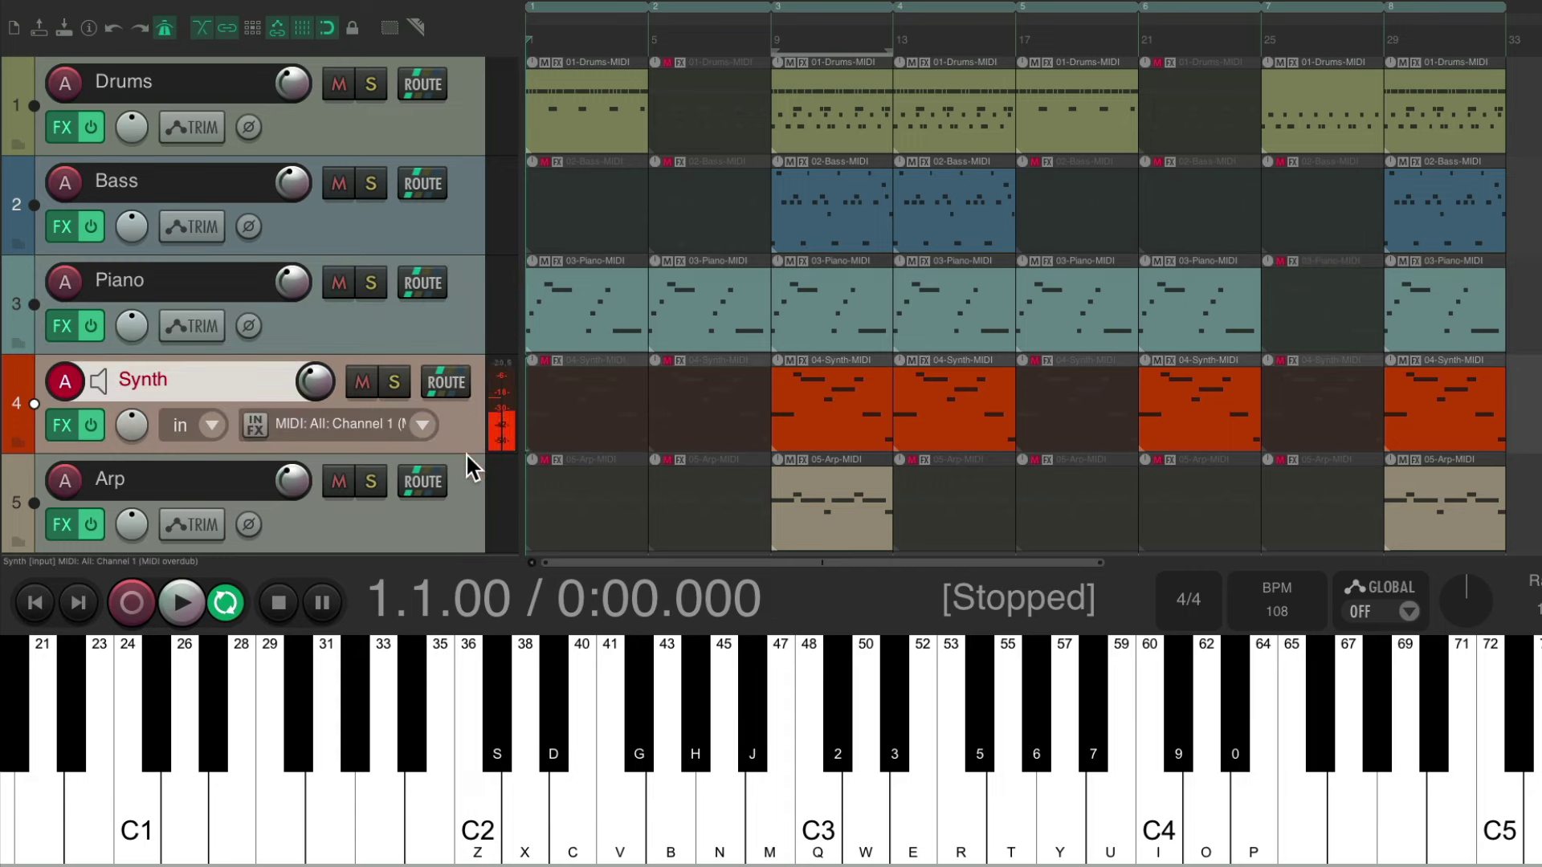
{"action": "left_click", "coordinate": [466, 499]}
{"action": "key", "text": "c"}
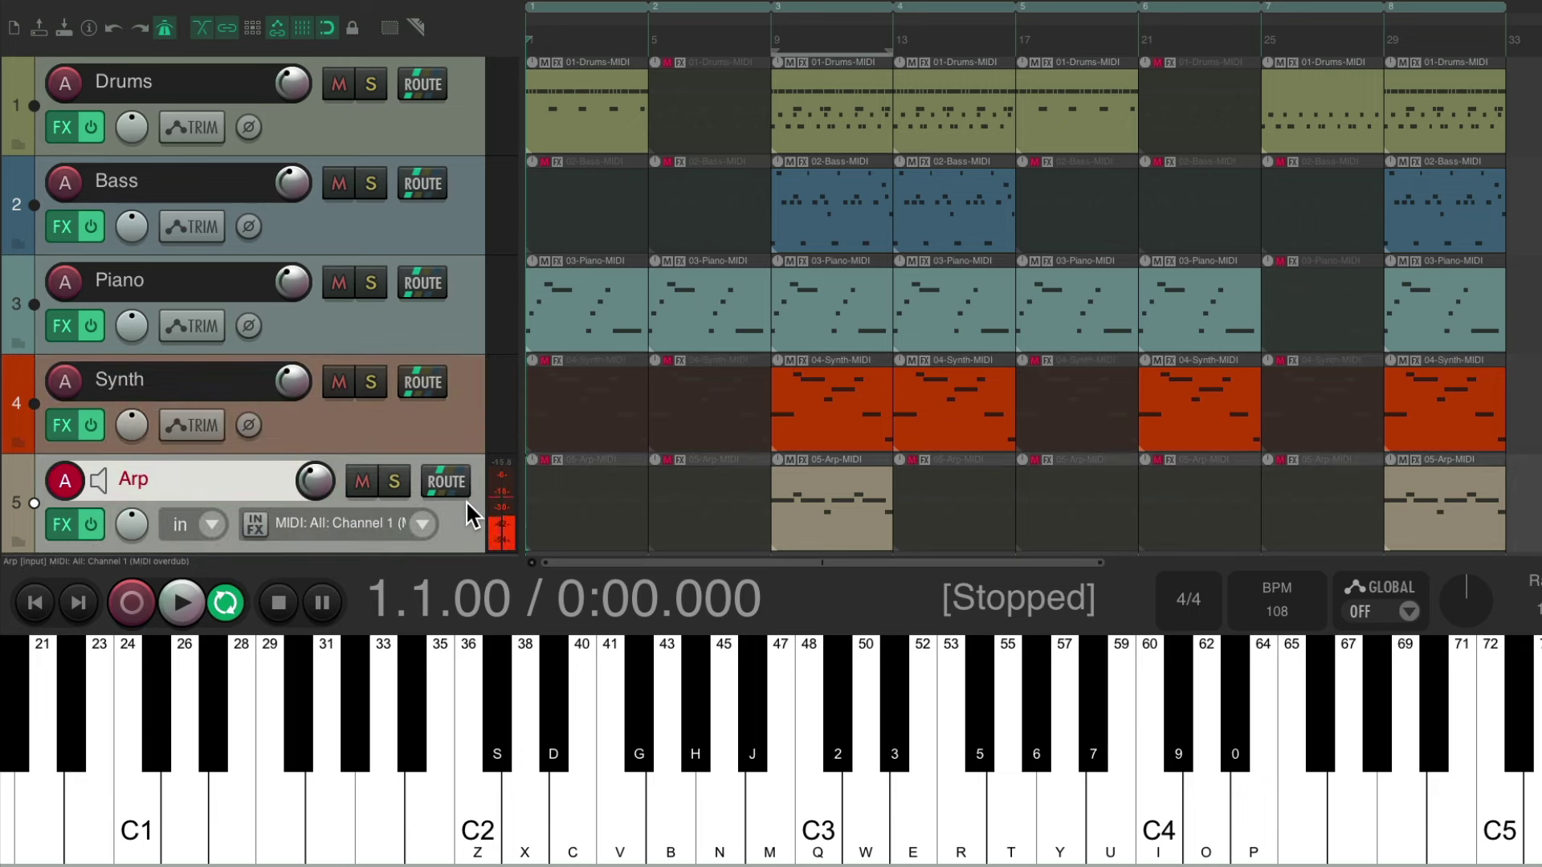
{"action": "left_click", "coordinate": [471, 511]}
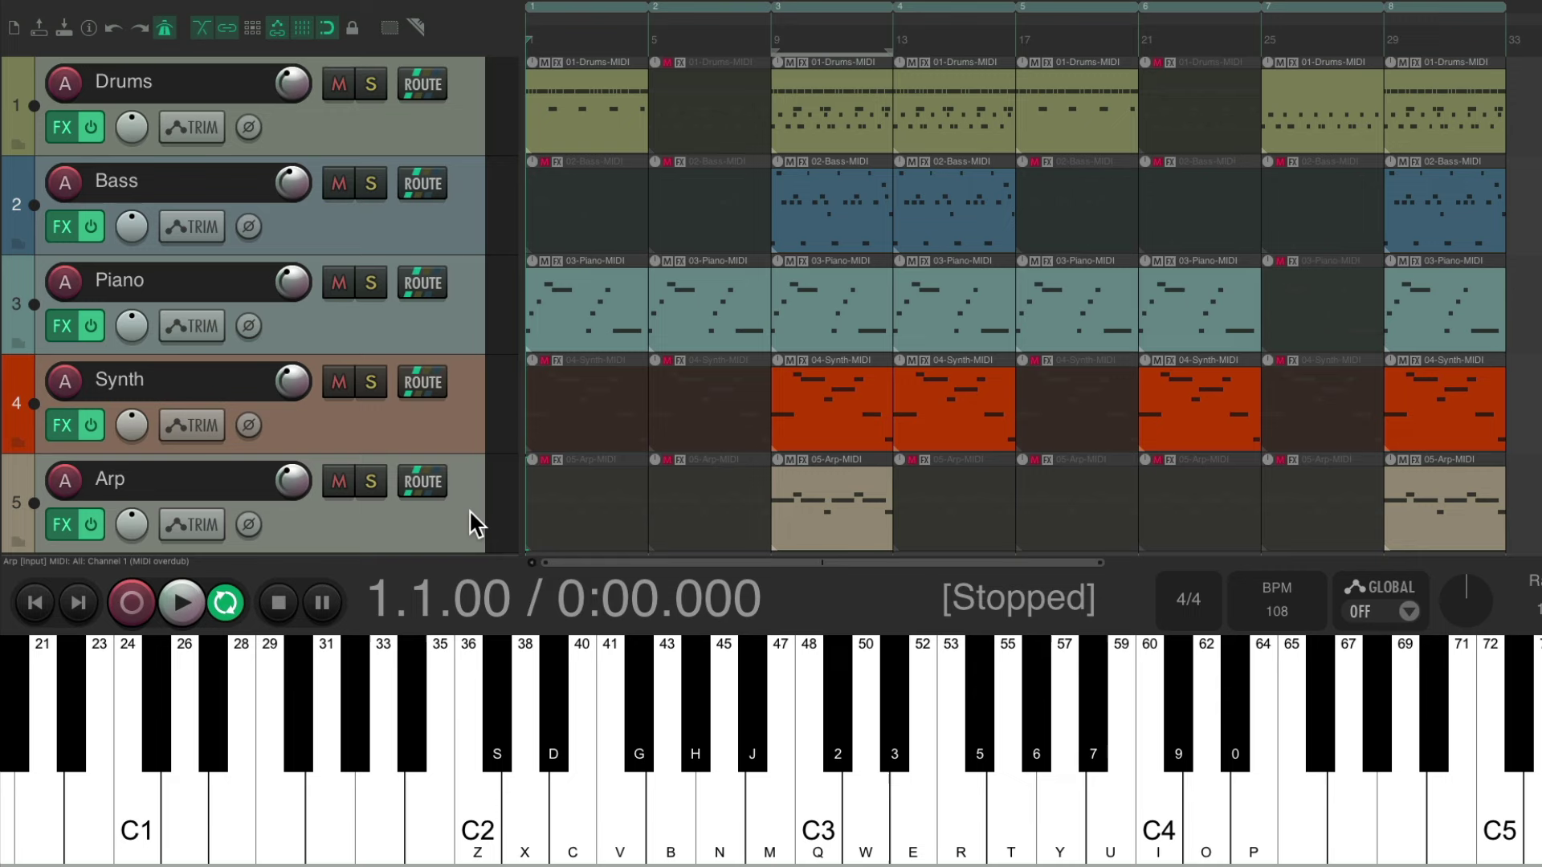
Record-arm Drums, step the arm down to Arp and back, then clear it.
{"action": "left_click", "coordinate": [455, 123]}
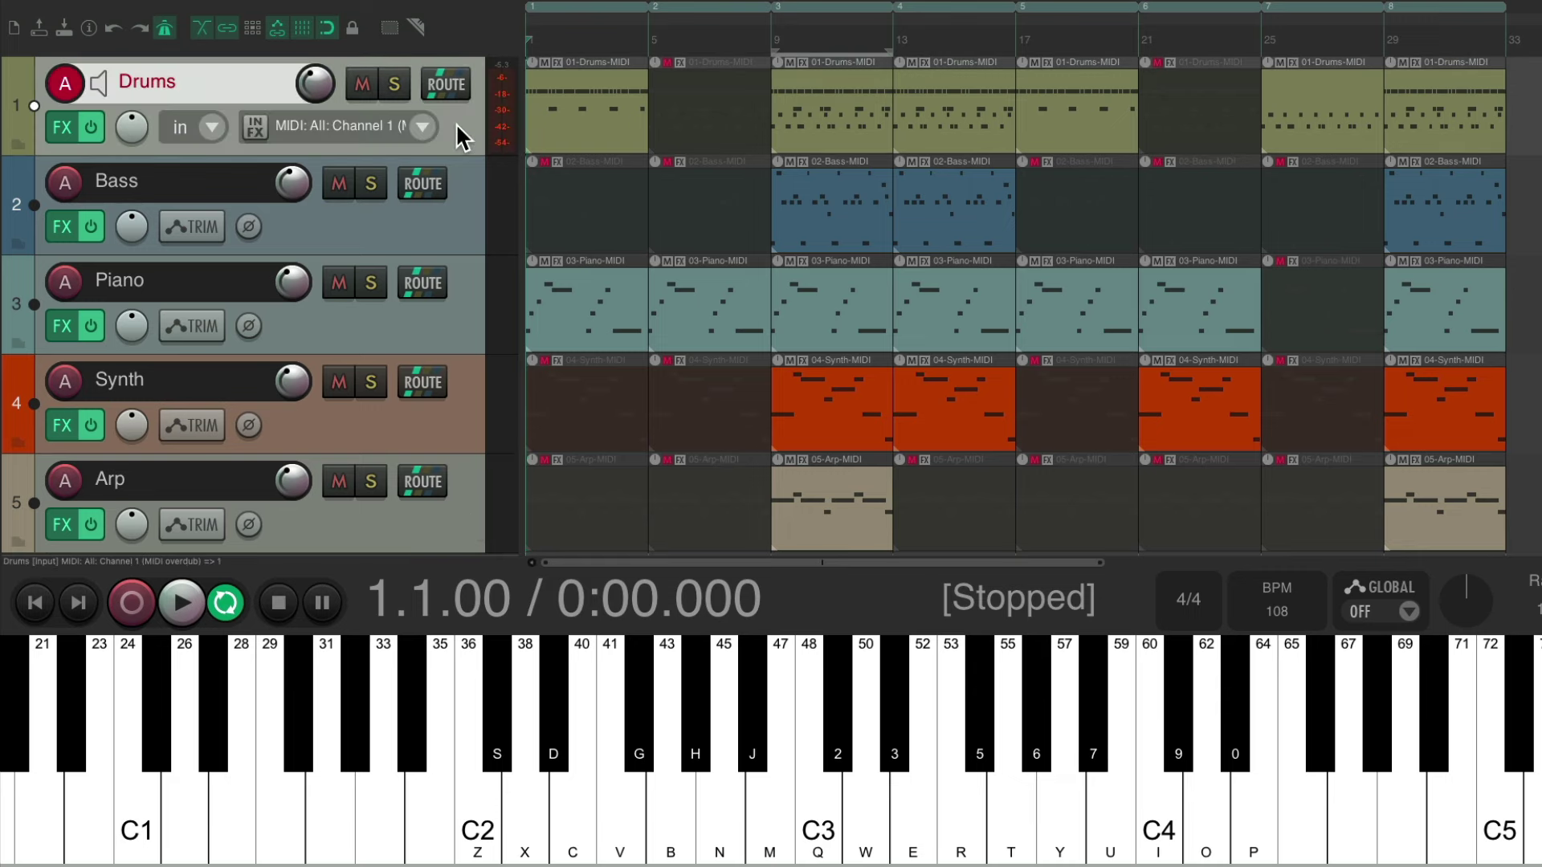
{"action": "key", "text": "Down"}
{"action": "key", "text": "Down"}
{"action": "key", "text": "Down"}
{"action": "key", "text": "Down"}
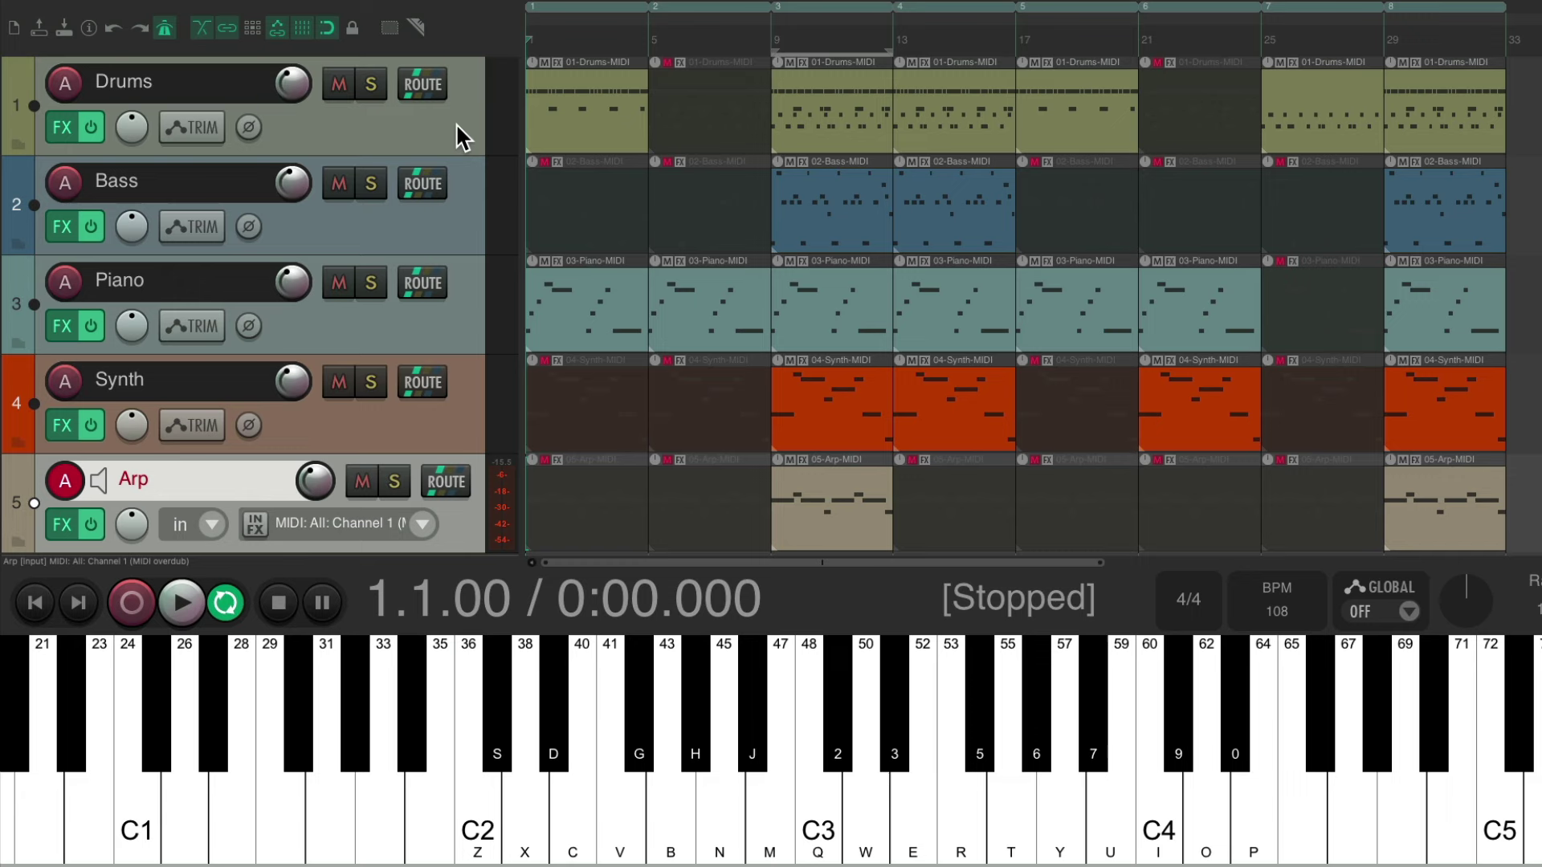
{"action": "key", "text": "Up"}
{"action": "key", "text": "Up"}
{"action": "key", "text": "Up"}
{"action": "key", "text": "Up"}
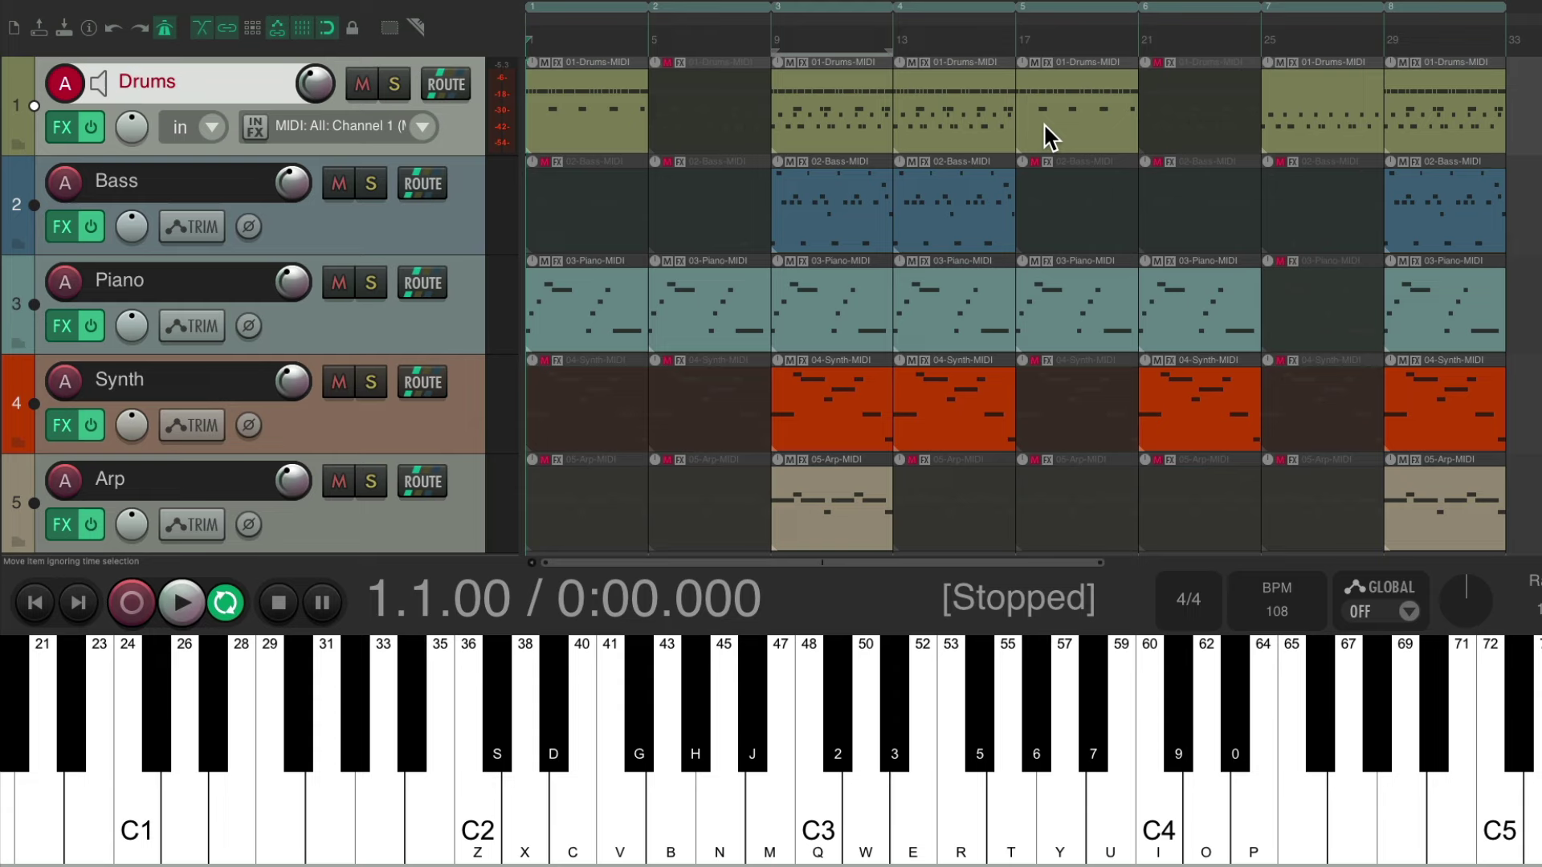
{"action": "key", "text": "Escape"}
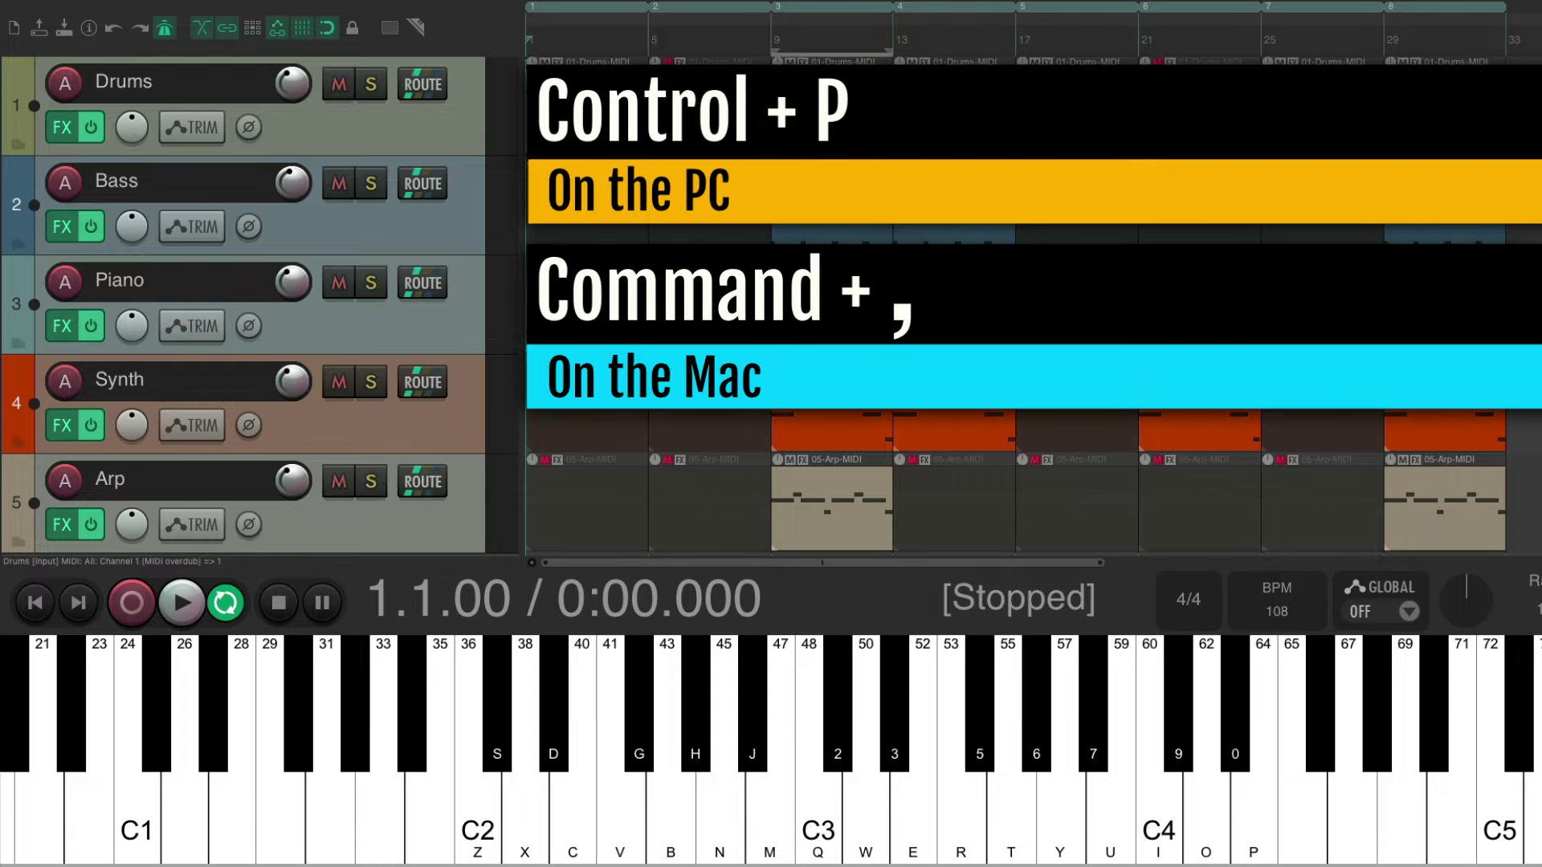
Enable the Arturia - Minilab3 - MIDI input in the MIDI device preferences.
{"action": "key", "text": "super+comma"}
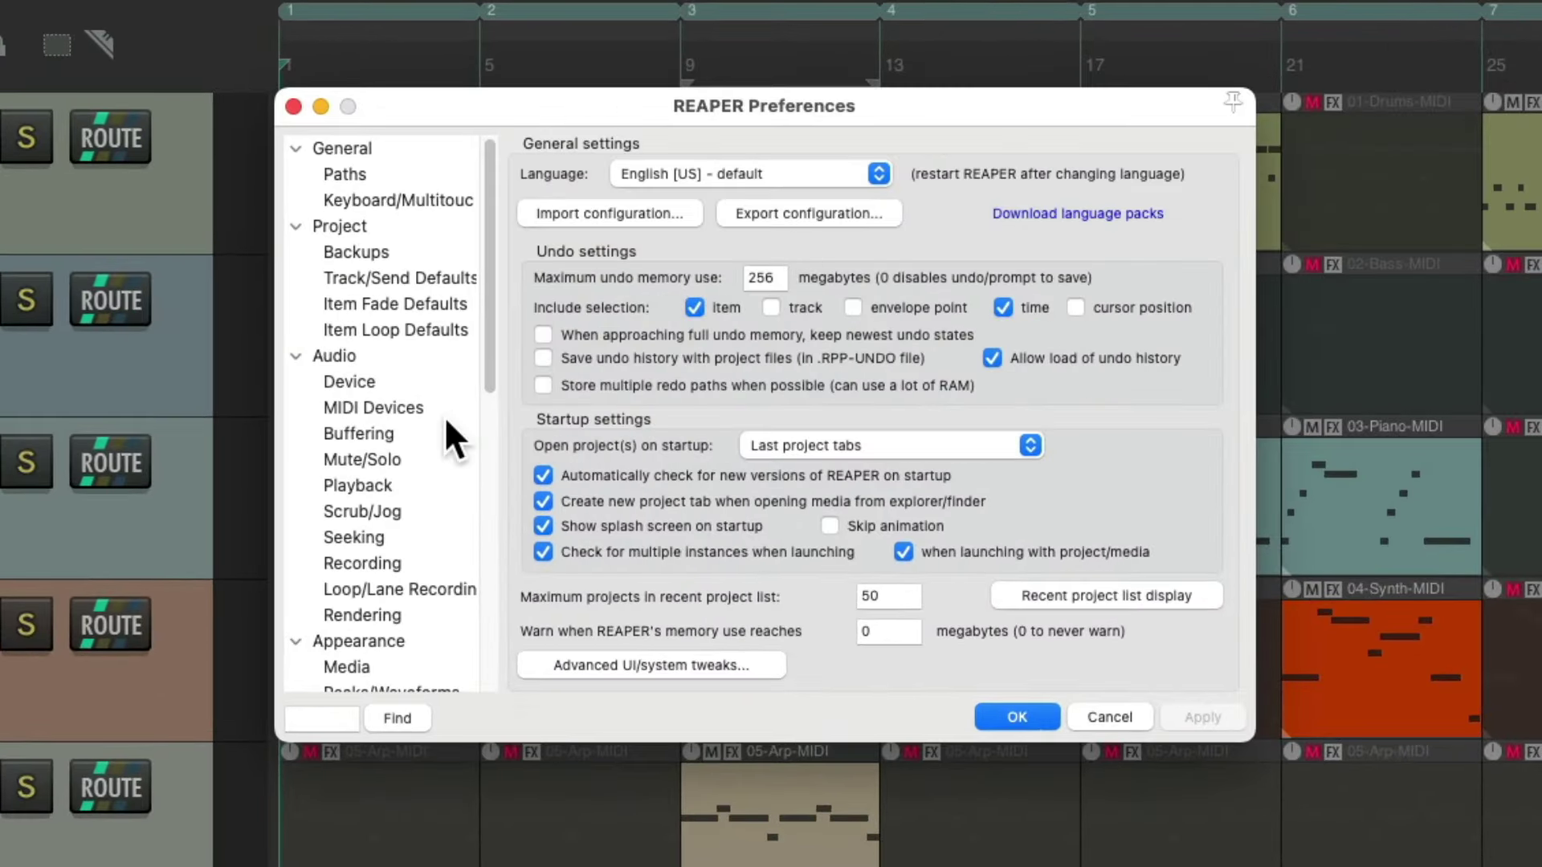
{"action": "left_click", "coordinate": [441, 412]}
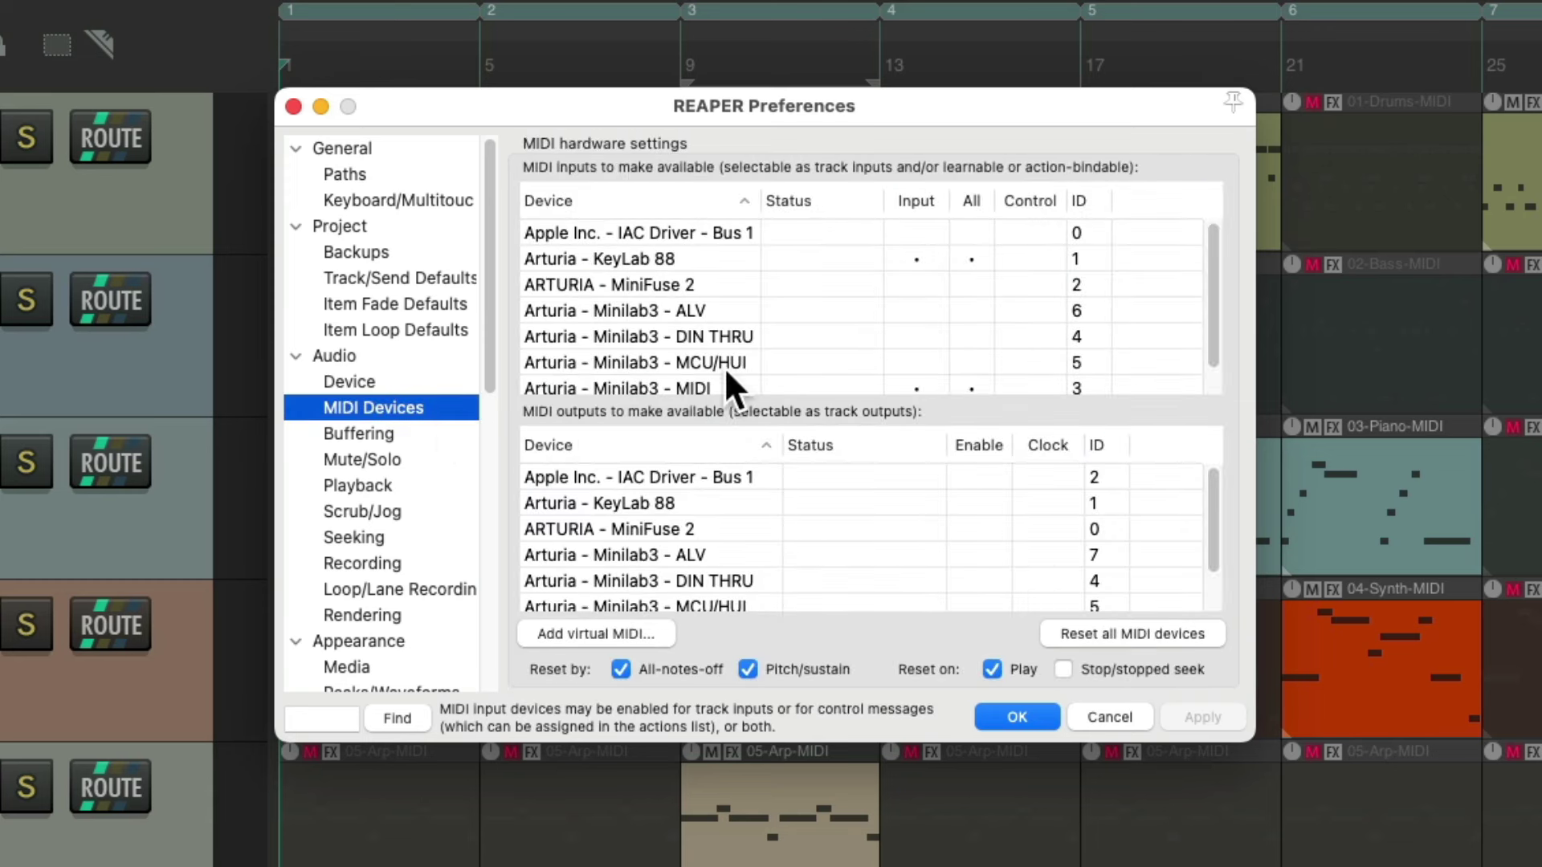
{"action": "scroll", "coordinate": [853, 329], "scroll_direction": "down", "scroll_amount": 1}
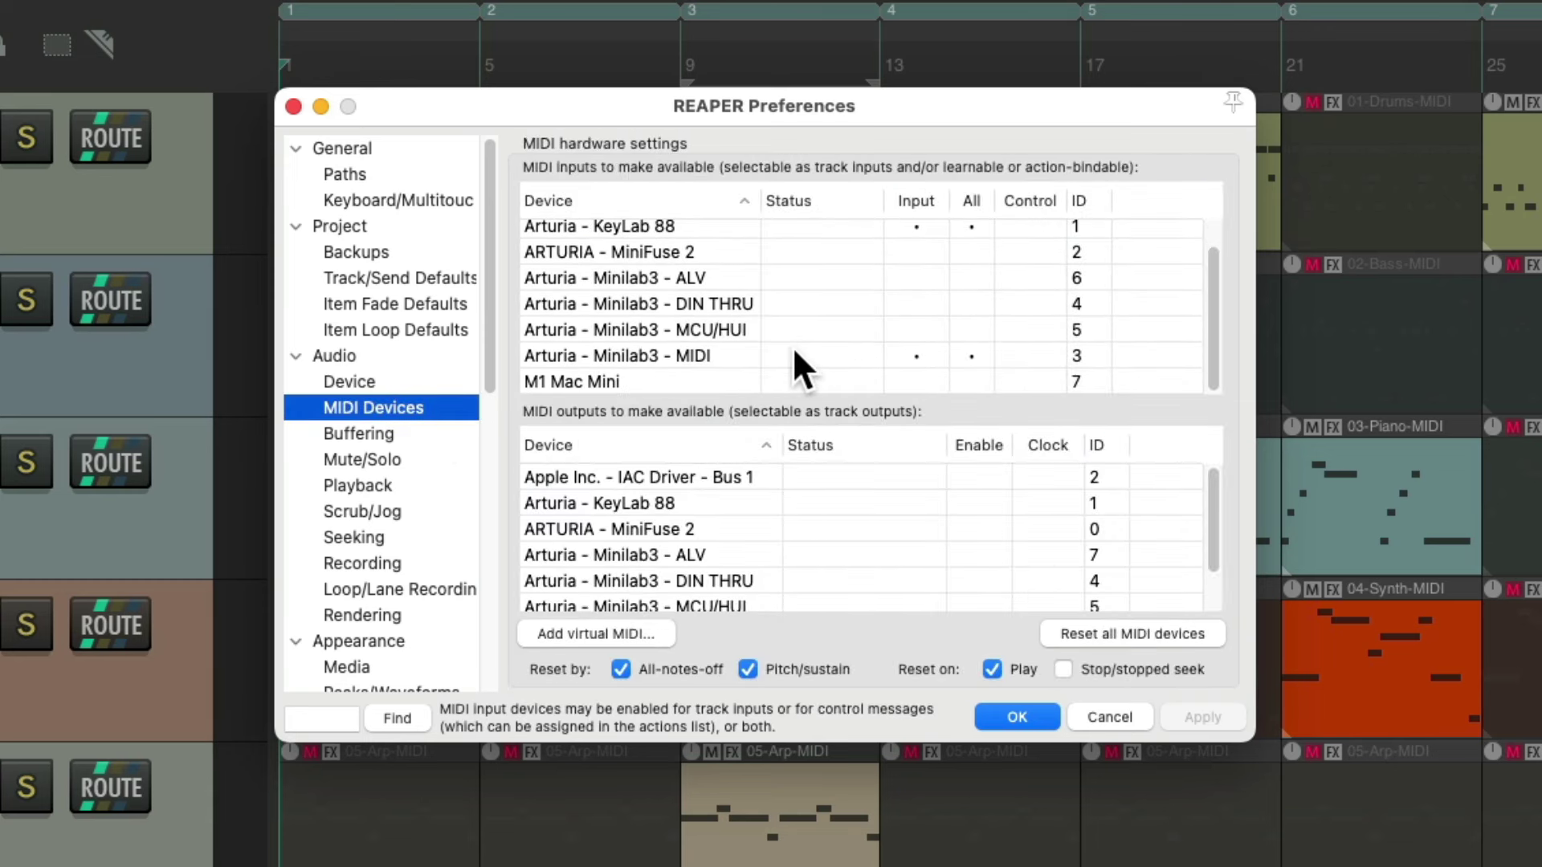
{"action": "left_click", "coordinate": [732, 358]}
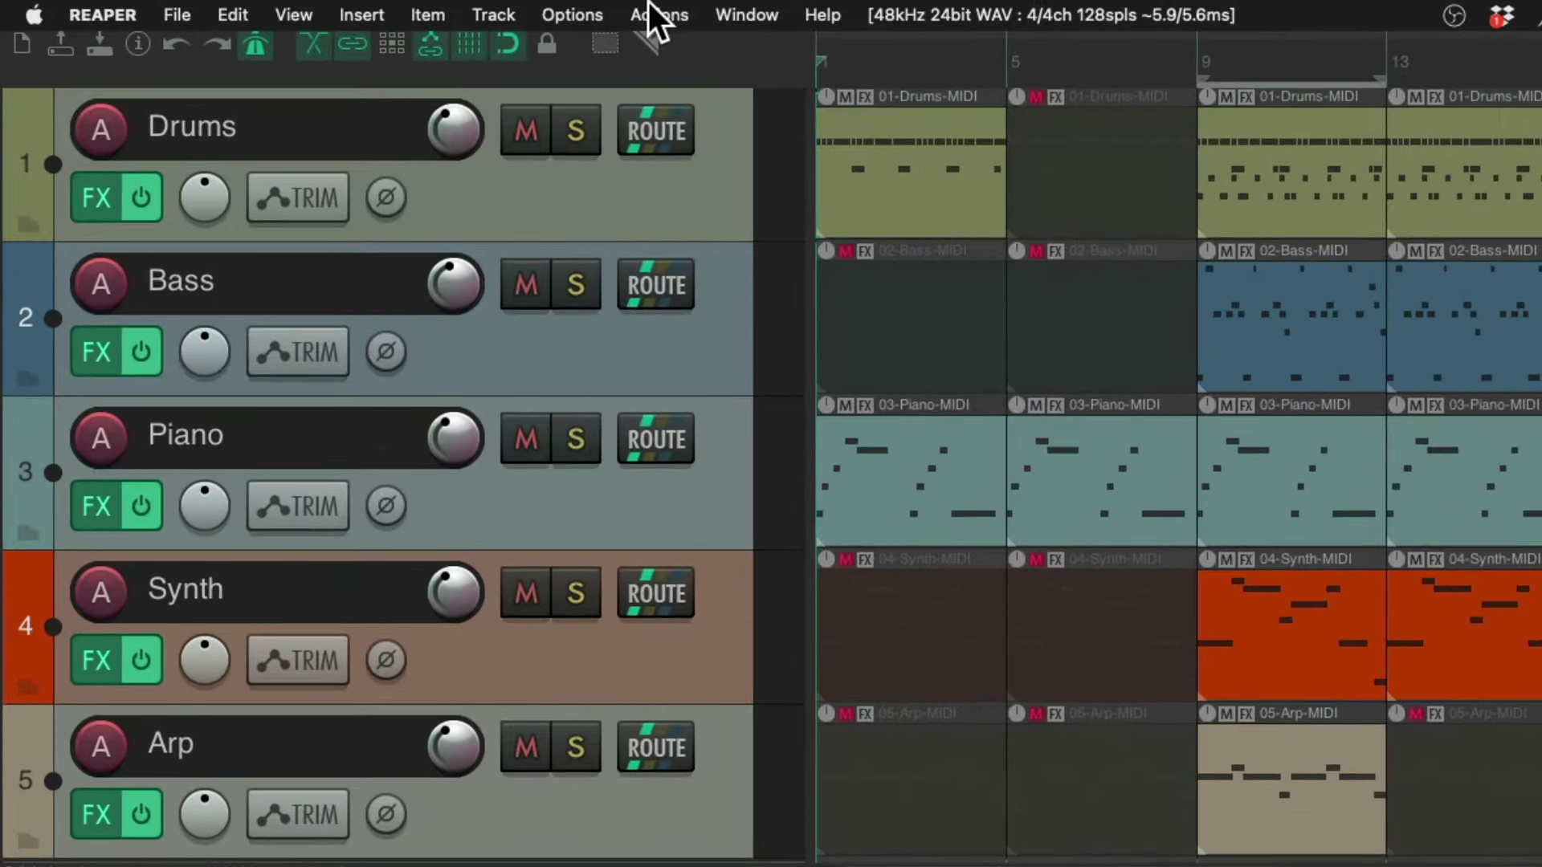
Assign MIDI Chan 10 Note 41 as the shortcut for Transport: Play.
{"action": "left_click", "coordinate": [626, 15]}
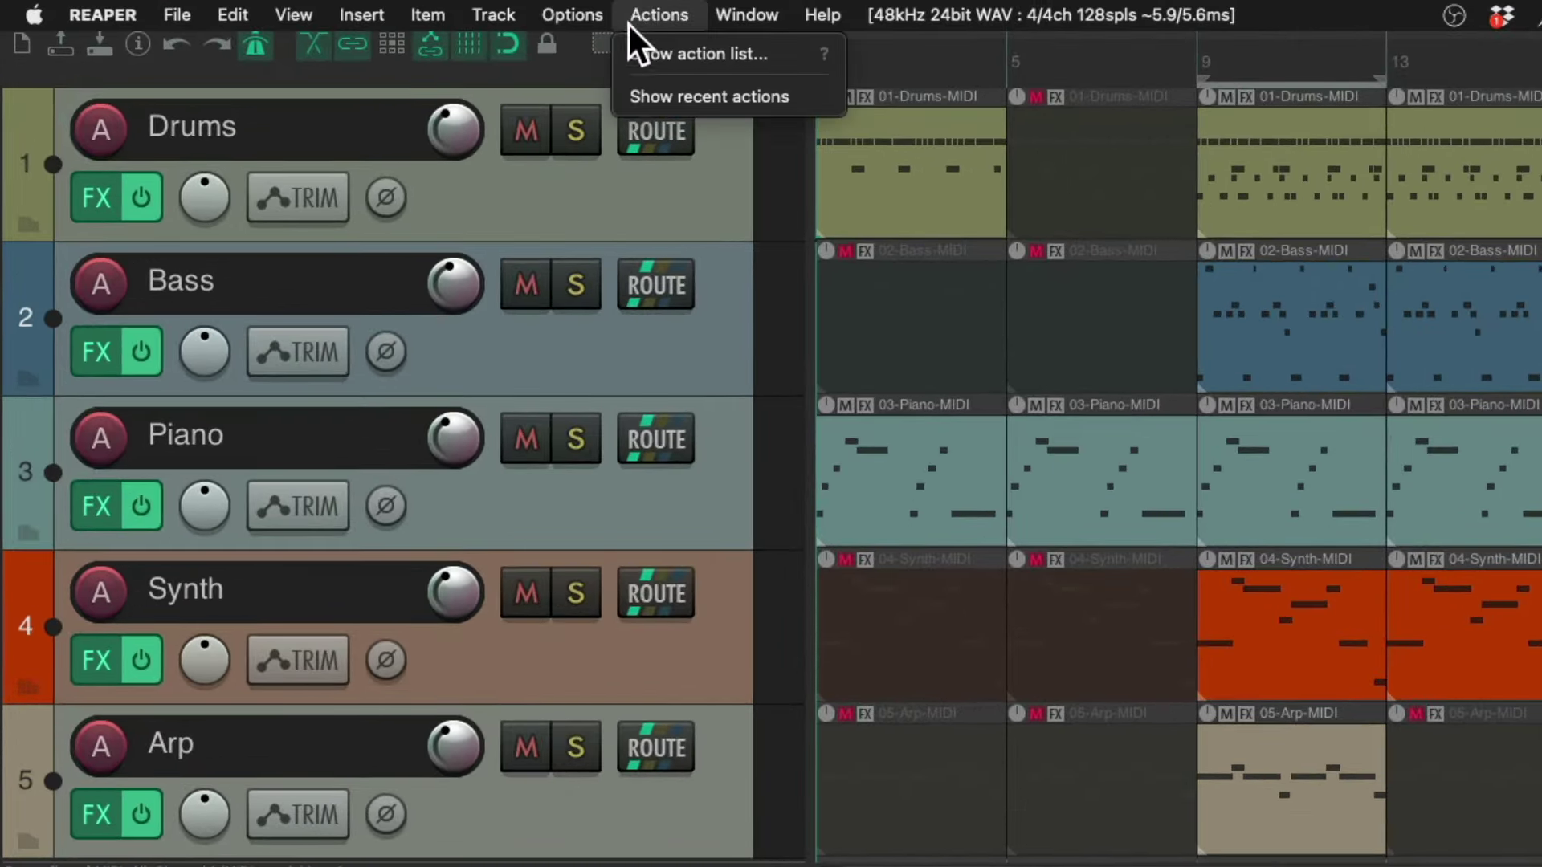
{"action": "left_click", "coordinate": [631, 55]}
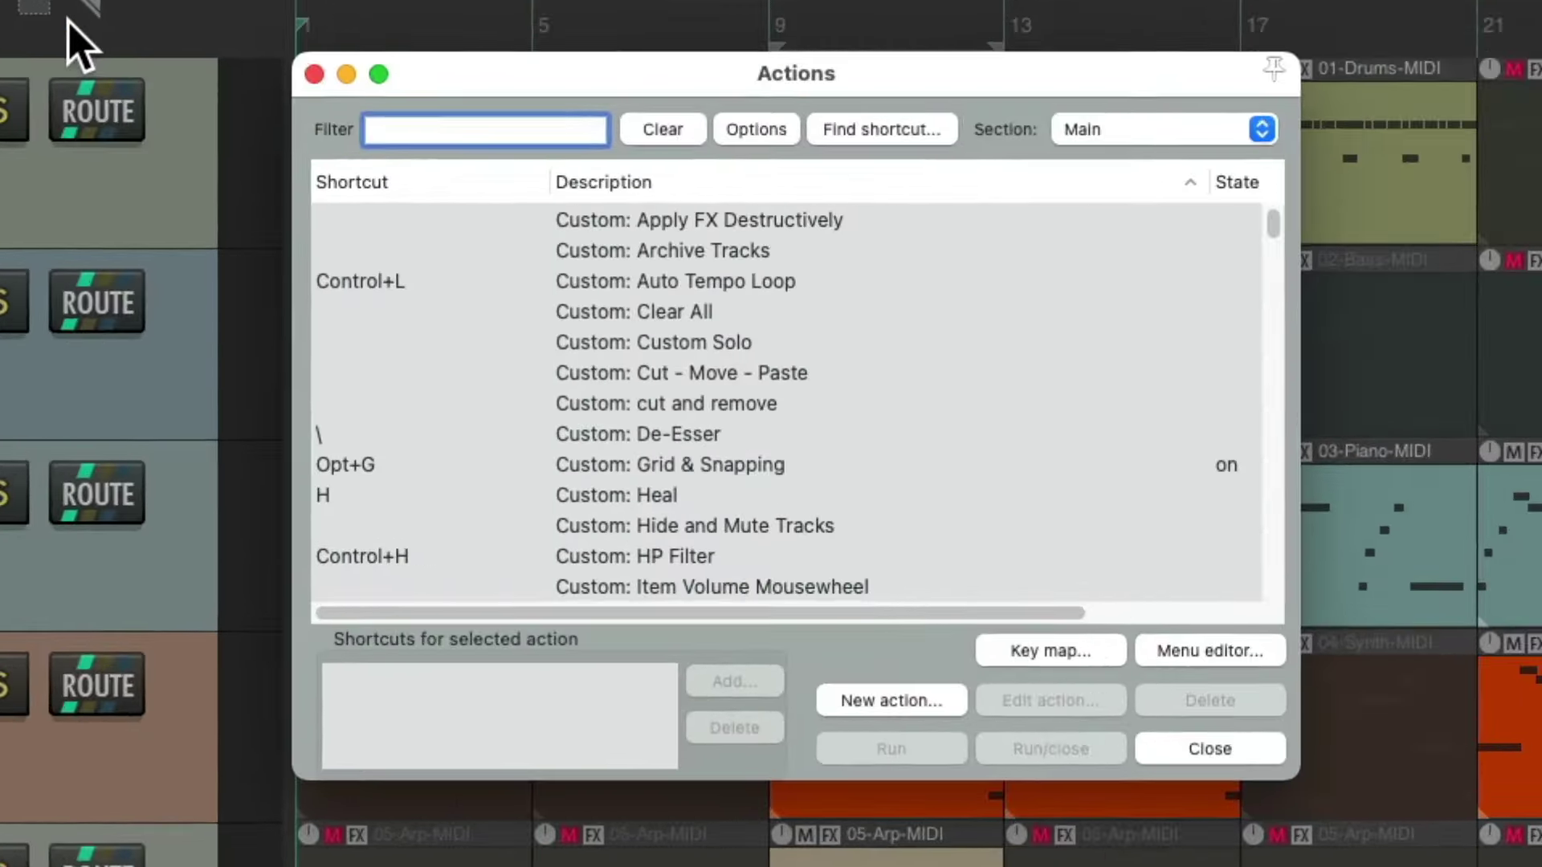
{"action": "type", "text": "transport play"}
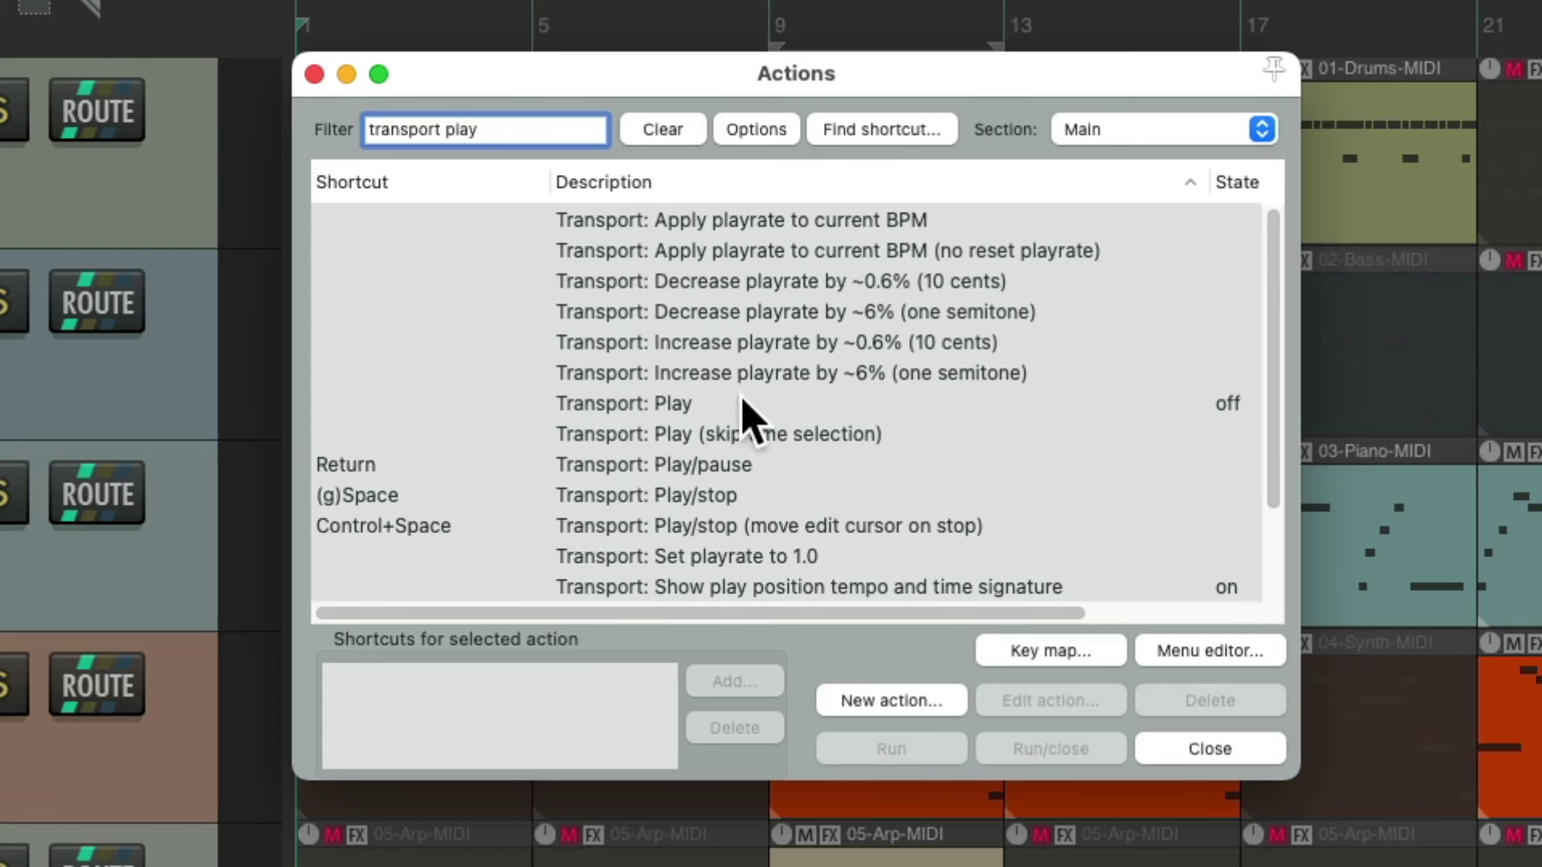
{"action": "left_click", "coordinate": [743, 412]}
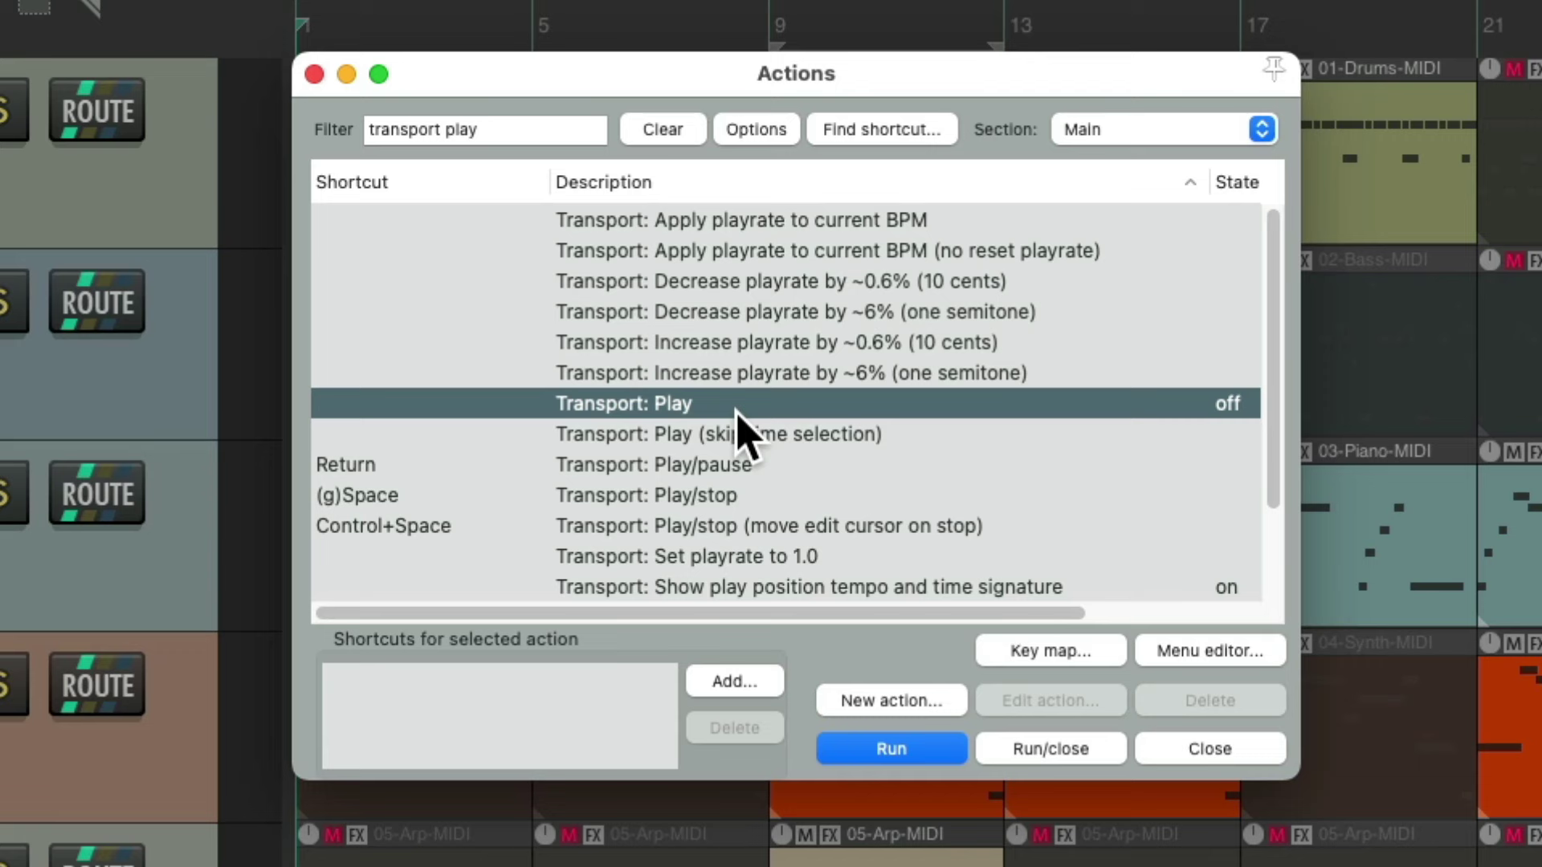
{"action": "left_click", "coordinate": [731, 681]}
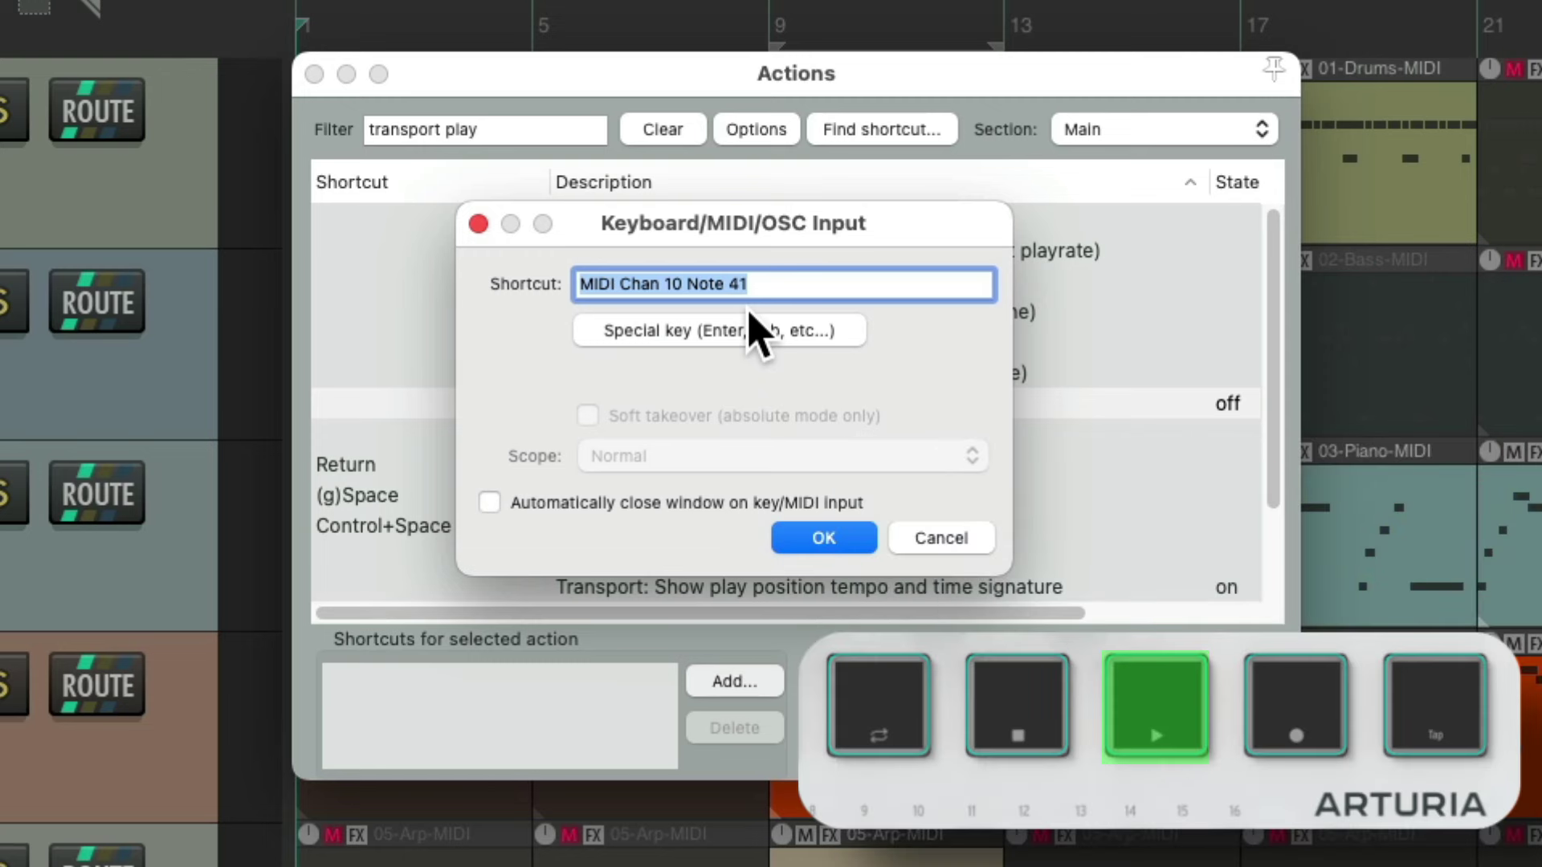
{"action": "left_click", "coordinate": [835, 539]}
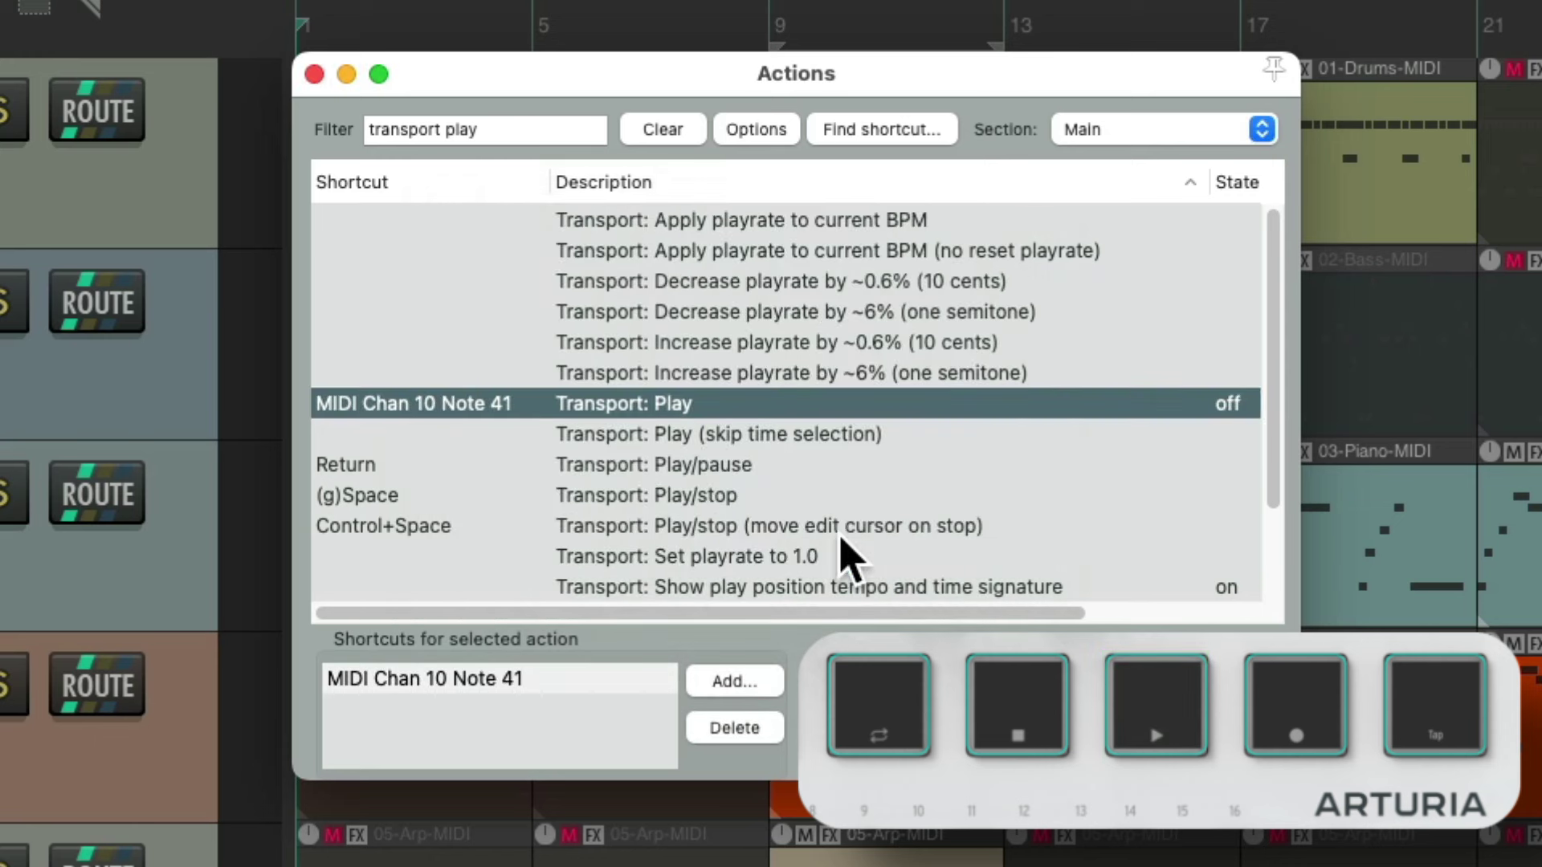
Assign the pad's Note 40 as the shortcut for Transport: Stop.
{"action": "double_click", "coordinate": [466, 129]}
{"action": "type", "text": "stop"}
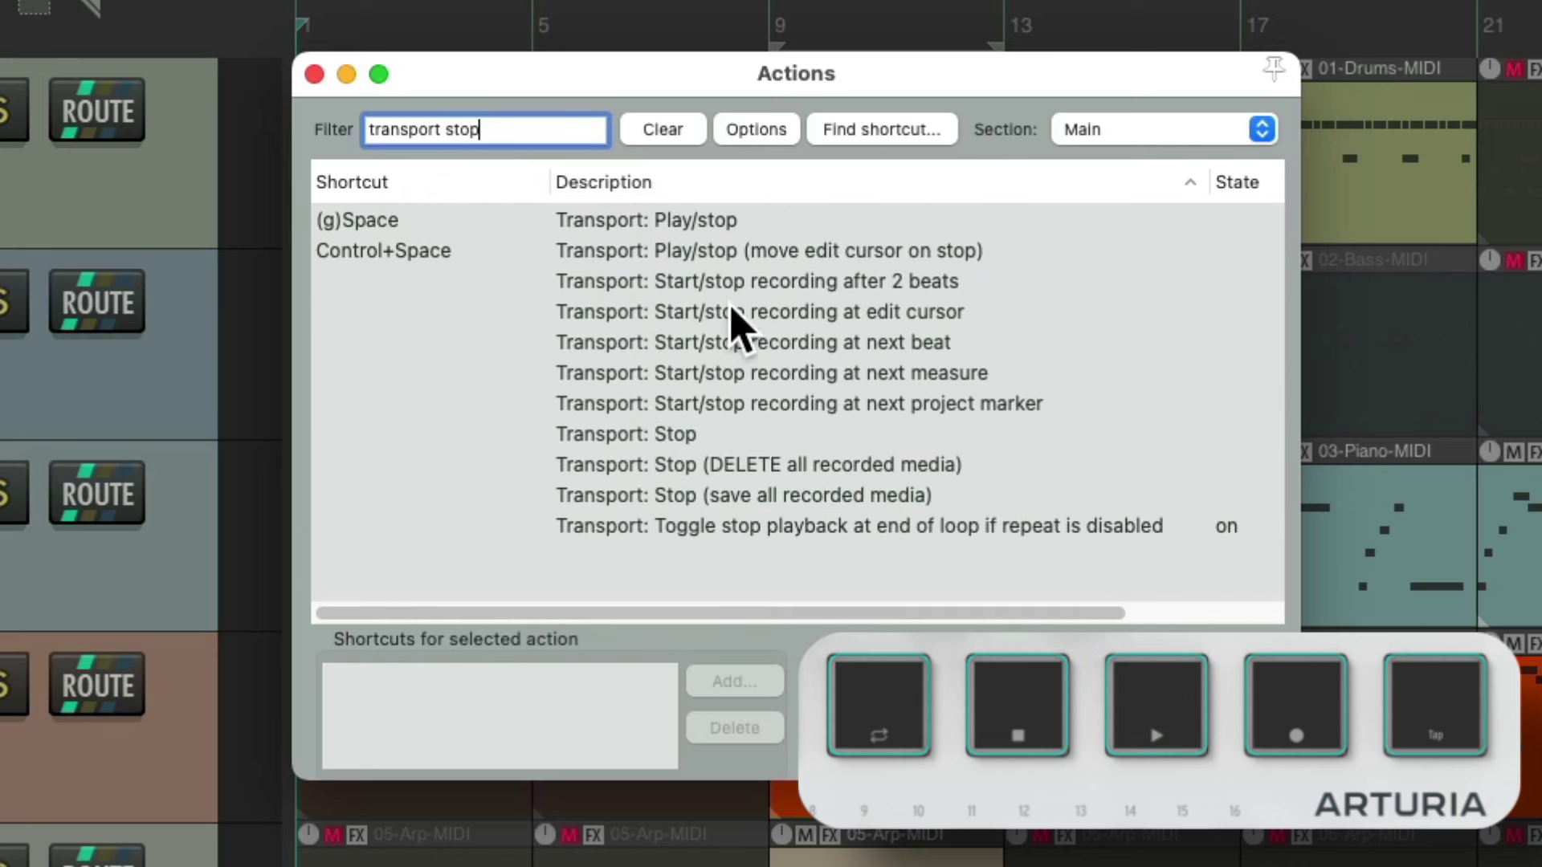
{"action": "left_click", "coordinate": [727, 433]}
{"action": "left_click", "coordinate": [755, 684]}
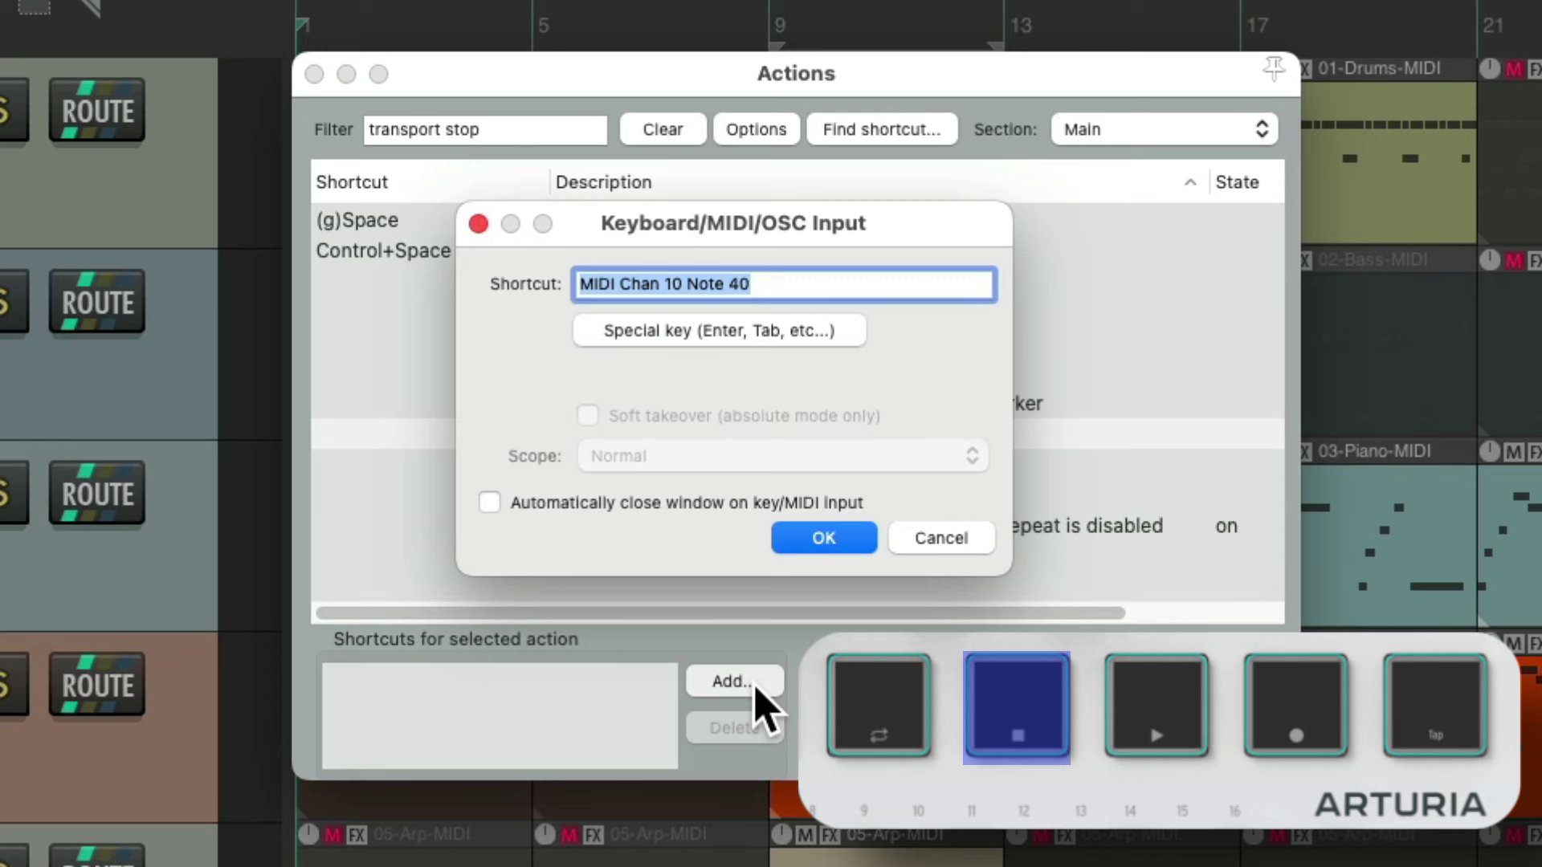
{"action": "key", "text": "Return"}
Start capturing Note 42 as the shortcut for Transport: Record.
{"action": "double_click", "coordinate": [462, 130]}
{"action": "type", "text": "recor"}
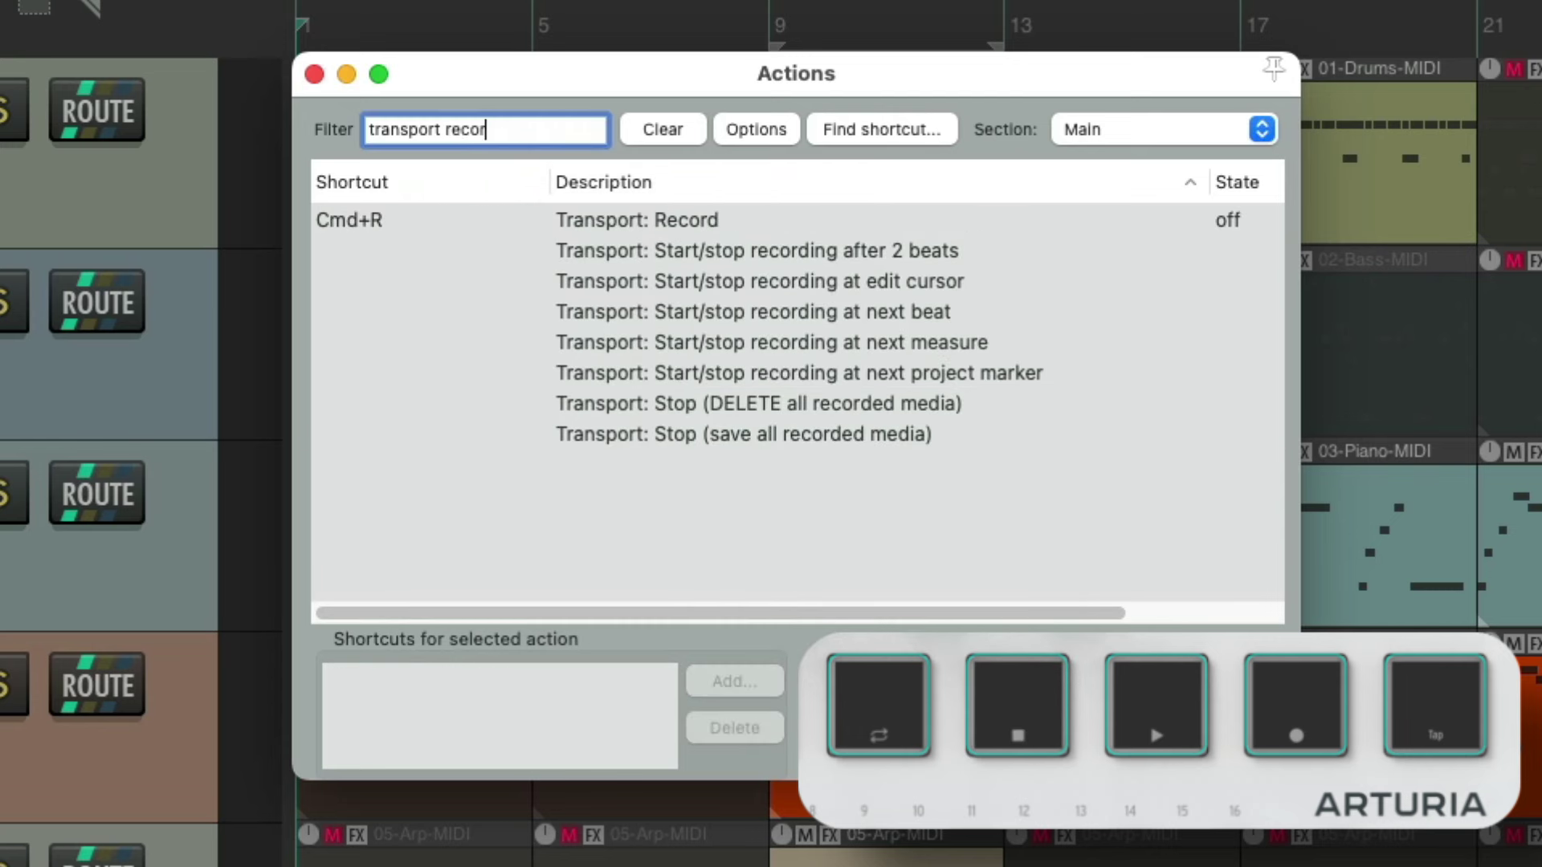
{"action": "type", "text": "d"}
{"action": "left_click", "coordinate": [640, 220]}
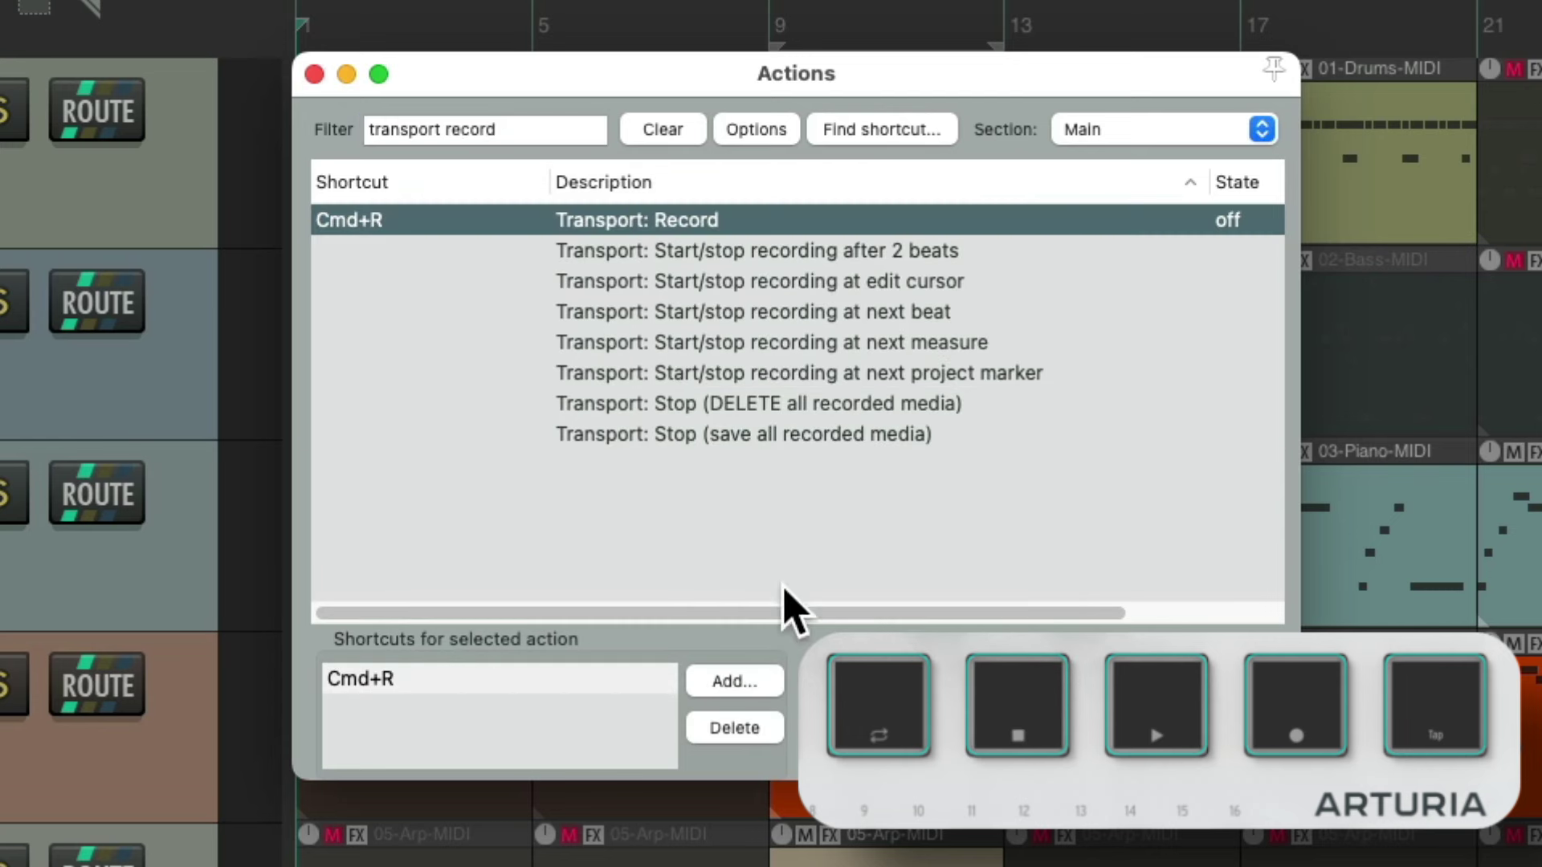
{"action": "left_click", "coordinate": [746, 679]}
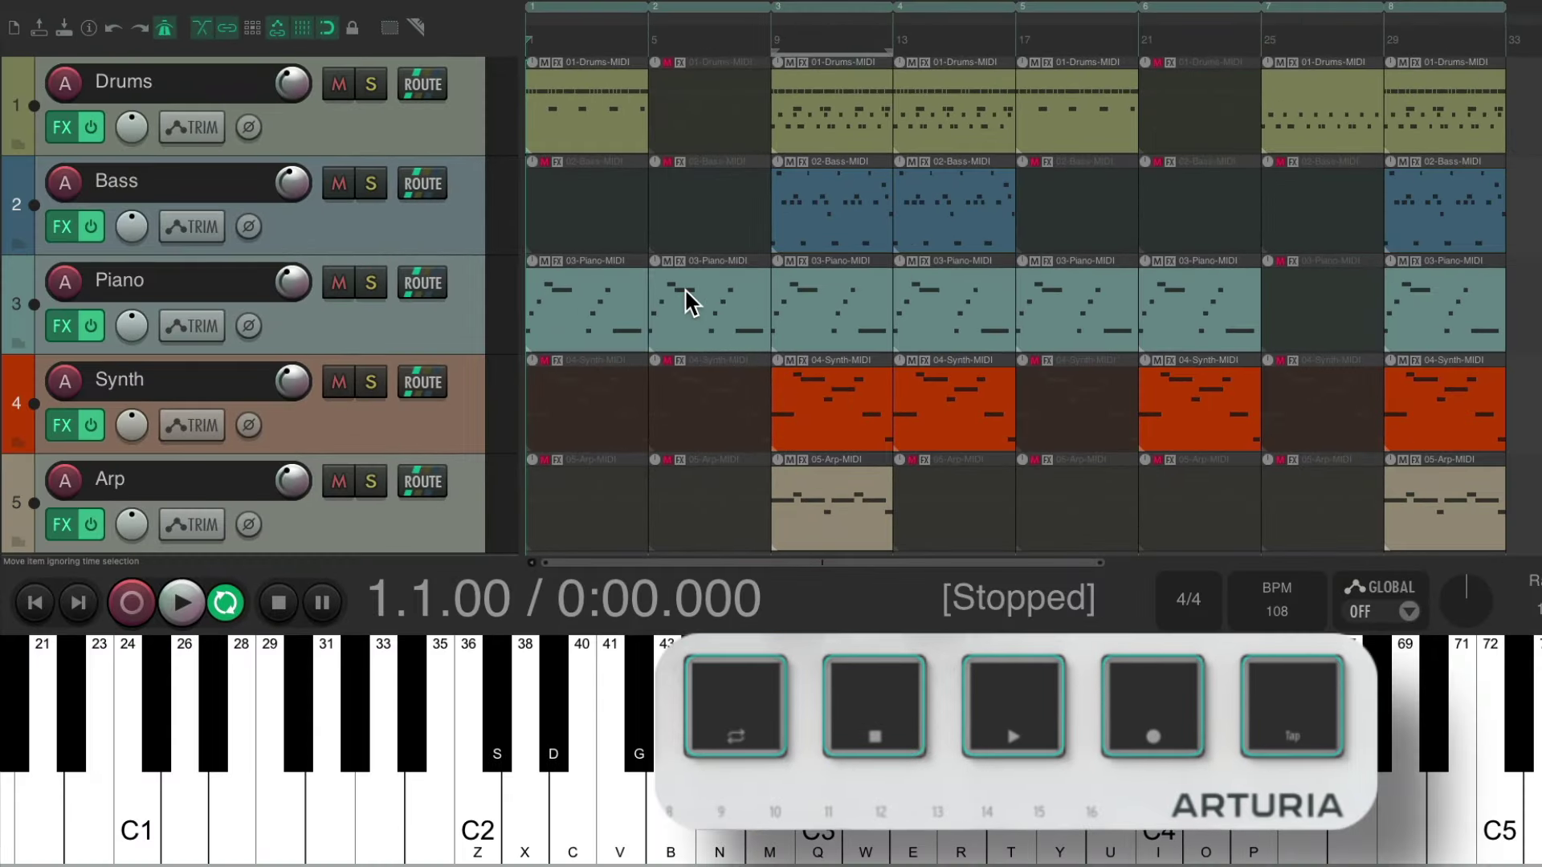
{"action": "key", "text": "space"}
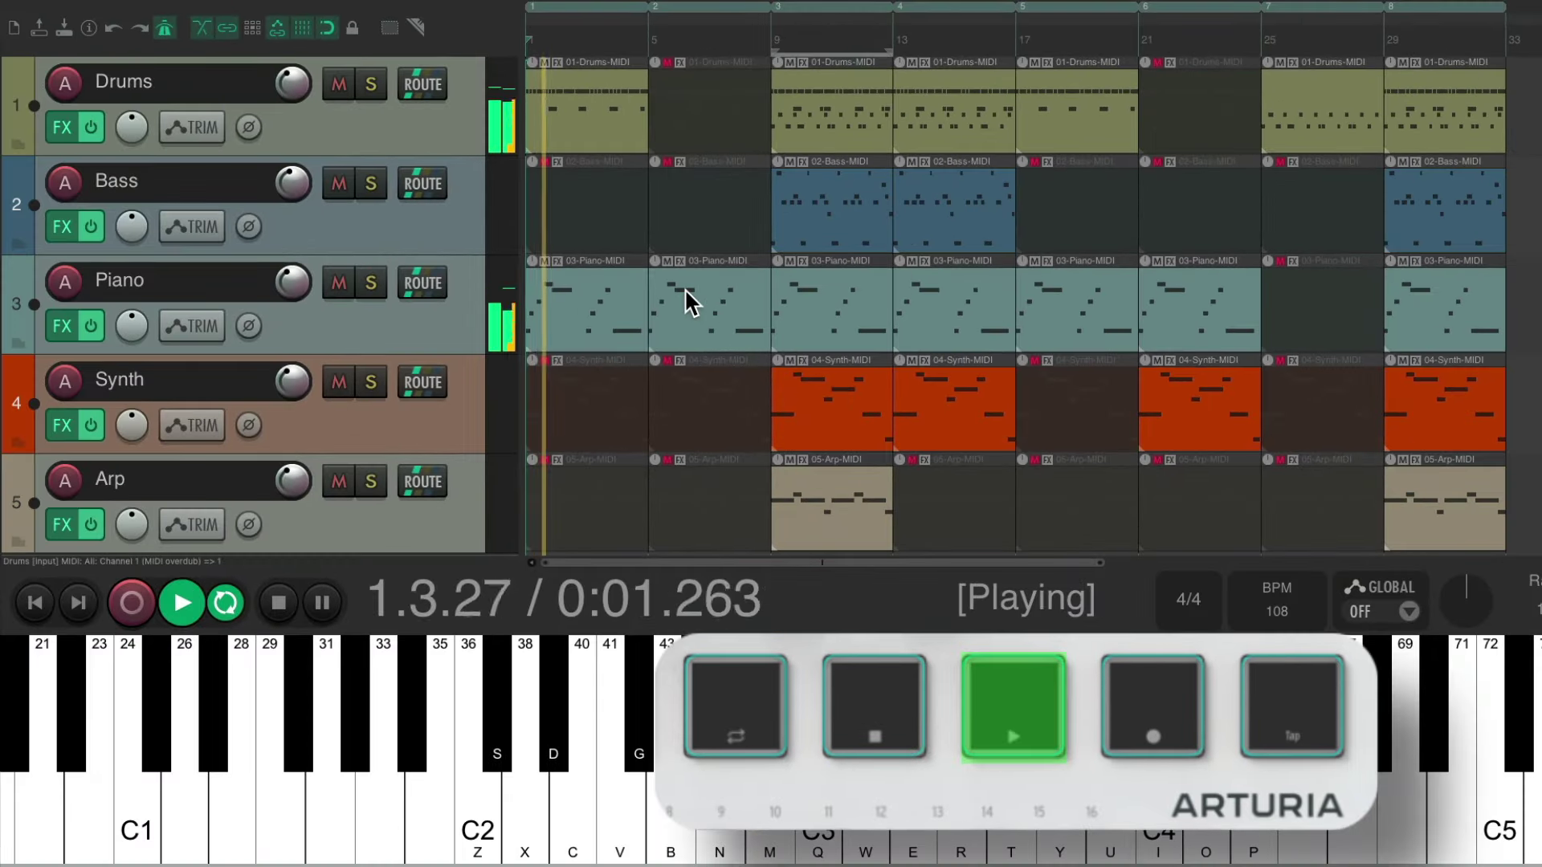
{"action": "key", "text": "space"}
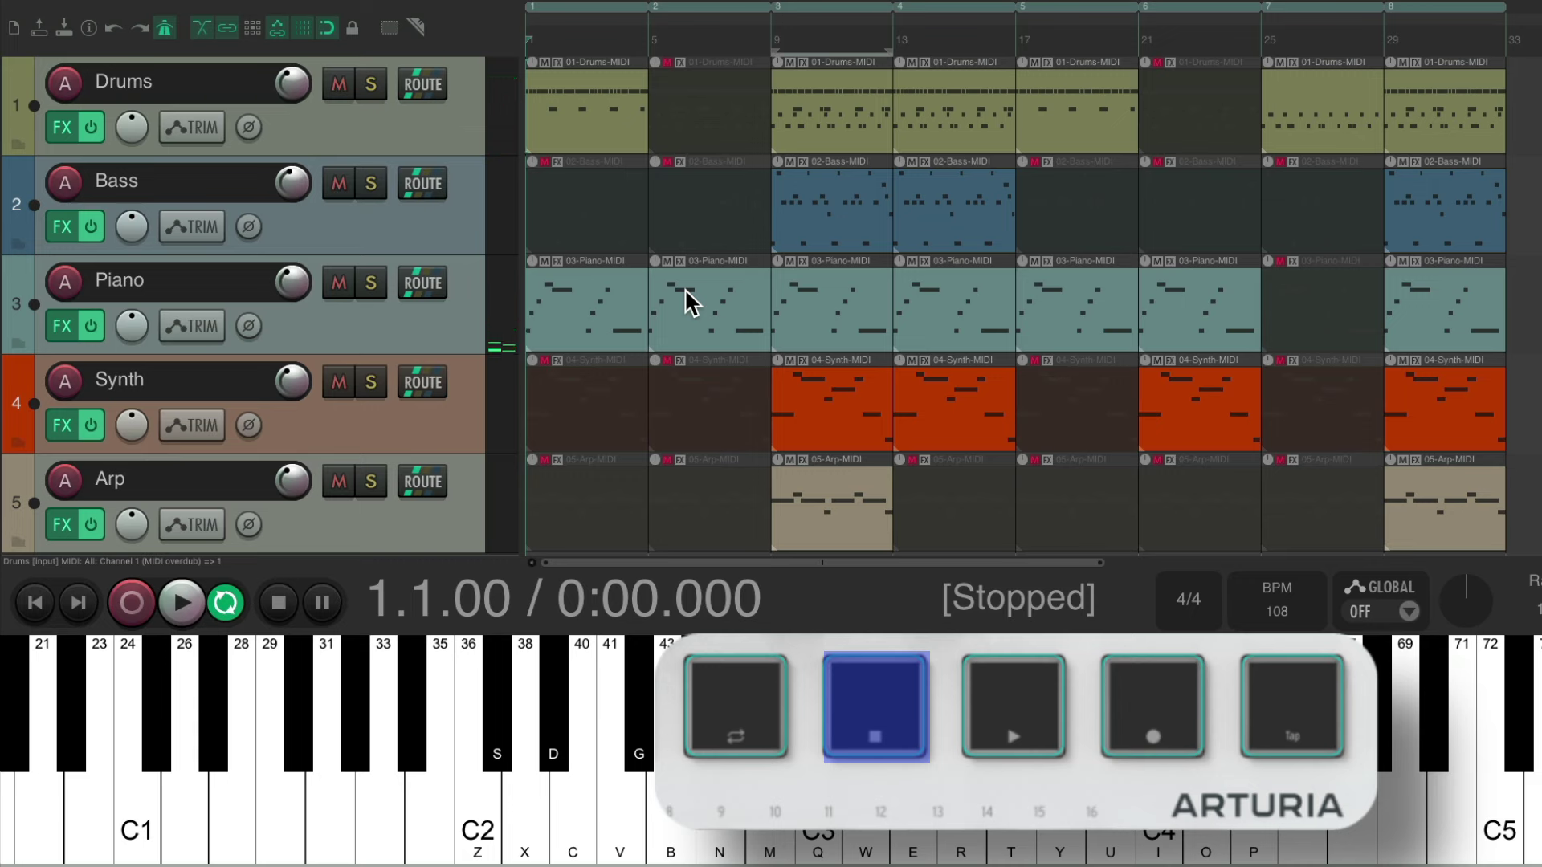
{"action": "key", "text": "space"}
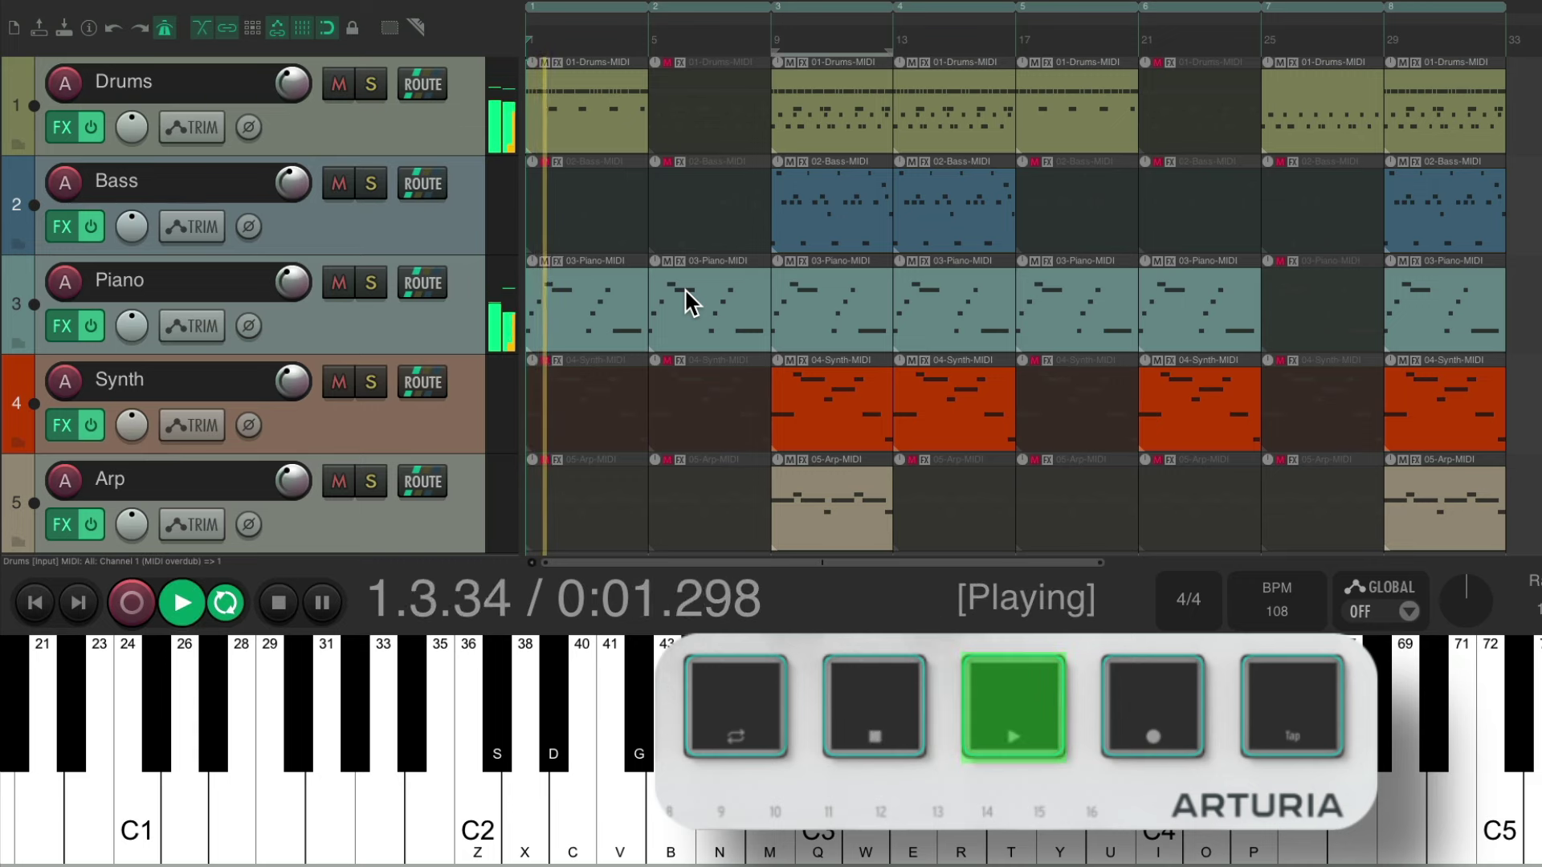
{"action": "key", "text": "space"}
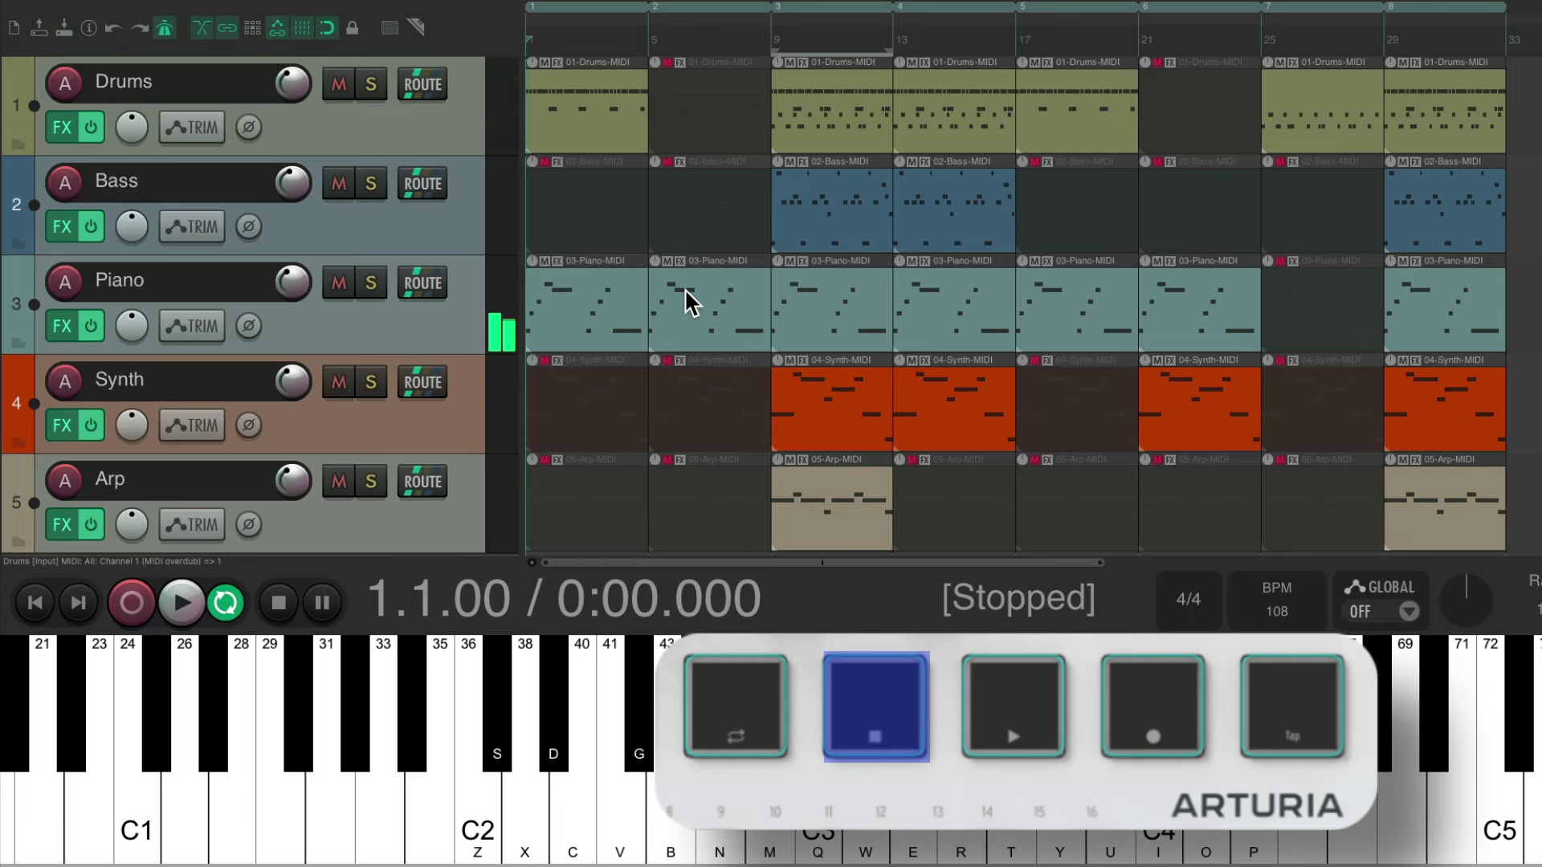
{"action": "left_click", "coordinate": [474, 140]}
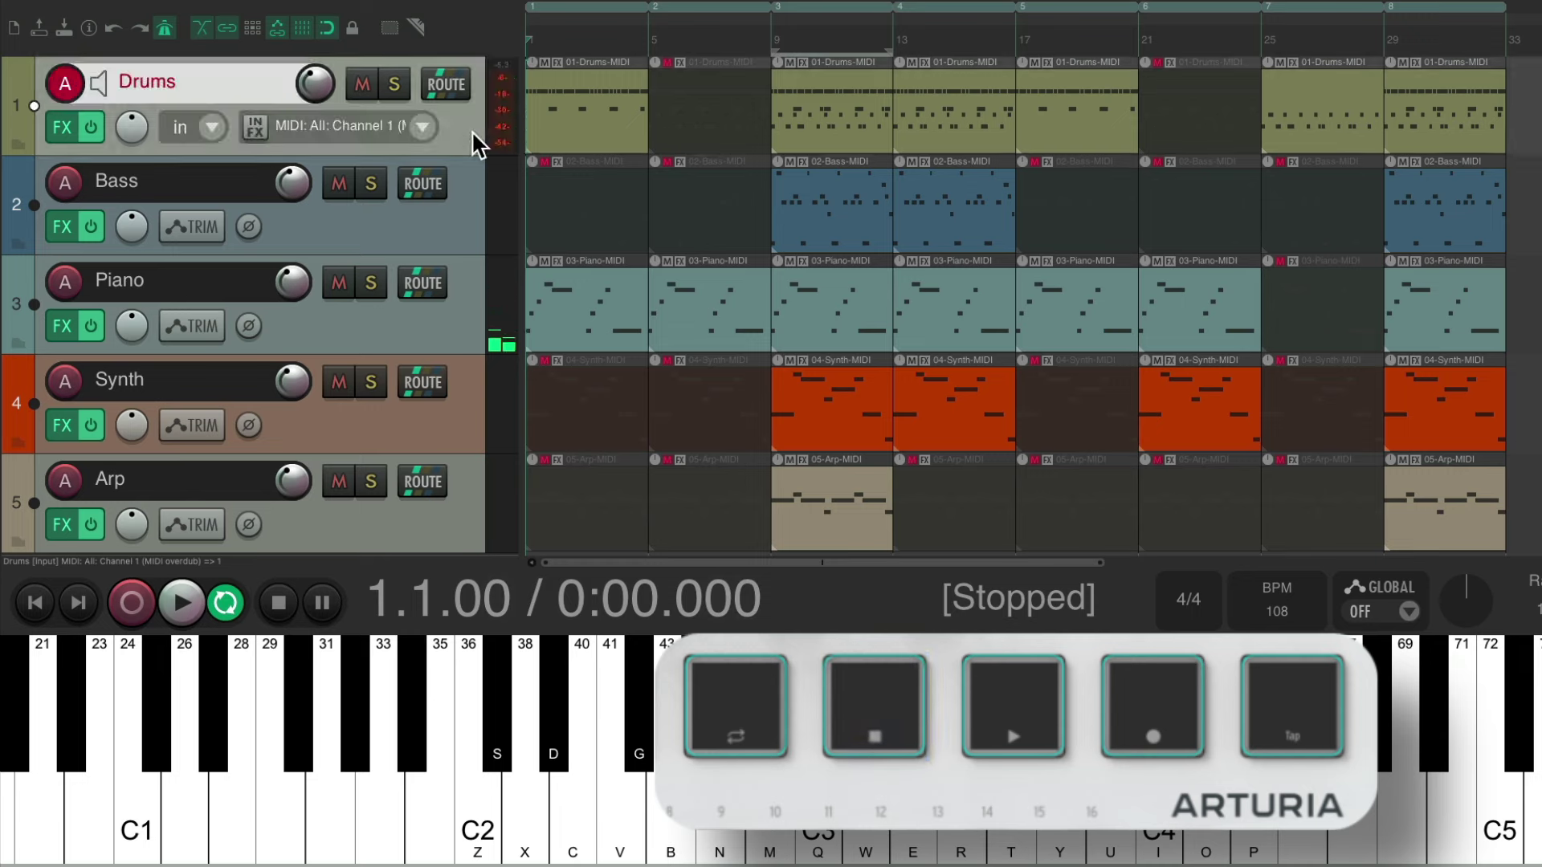
{"action": "key", "text": "ctrl+r"}
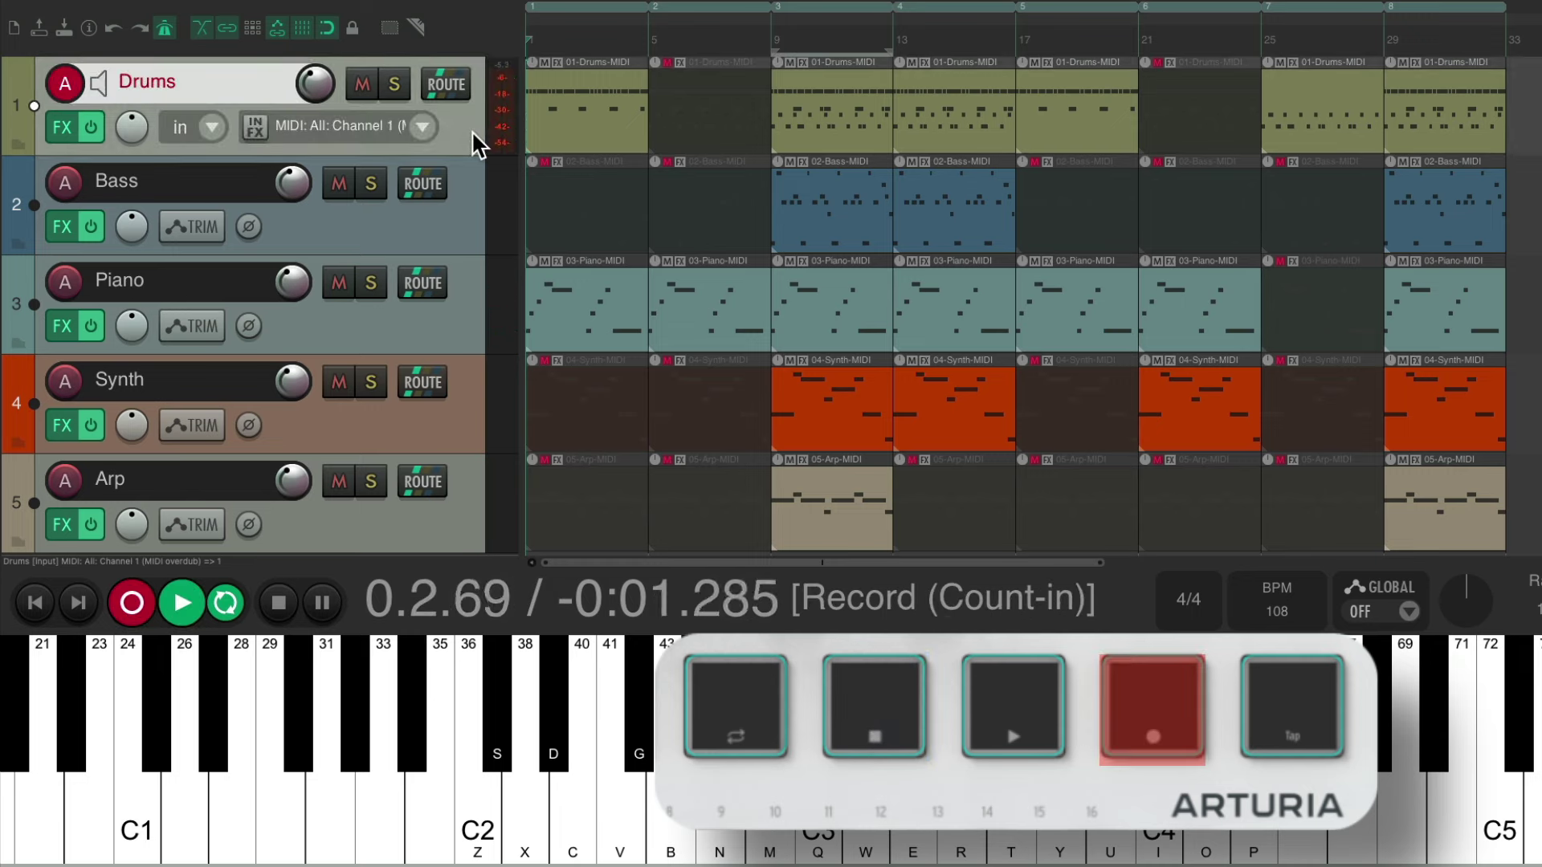
{"action": "key", "text": "space"}
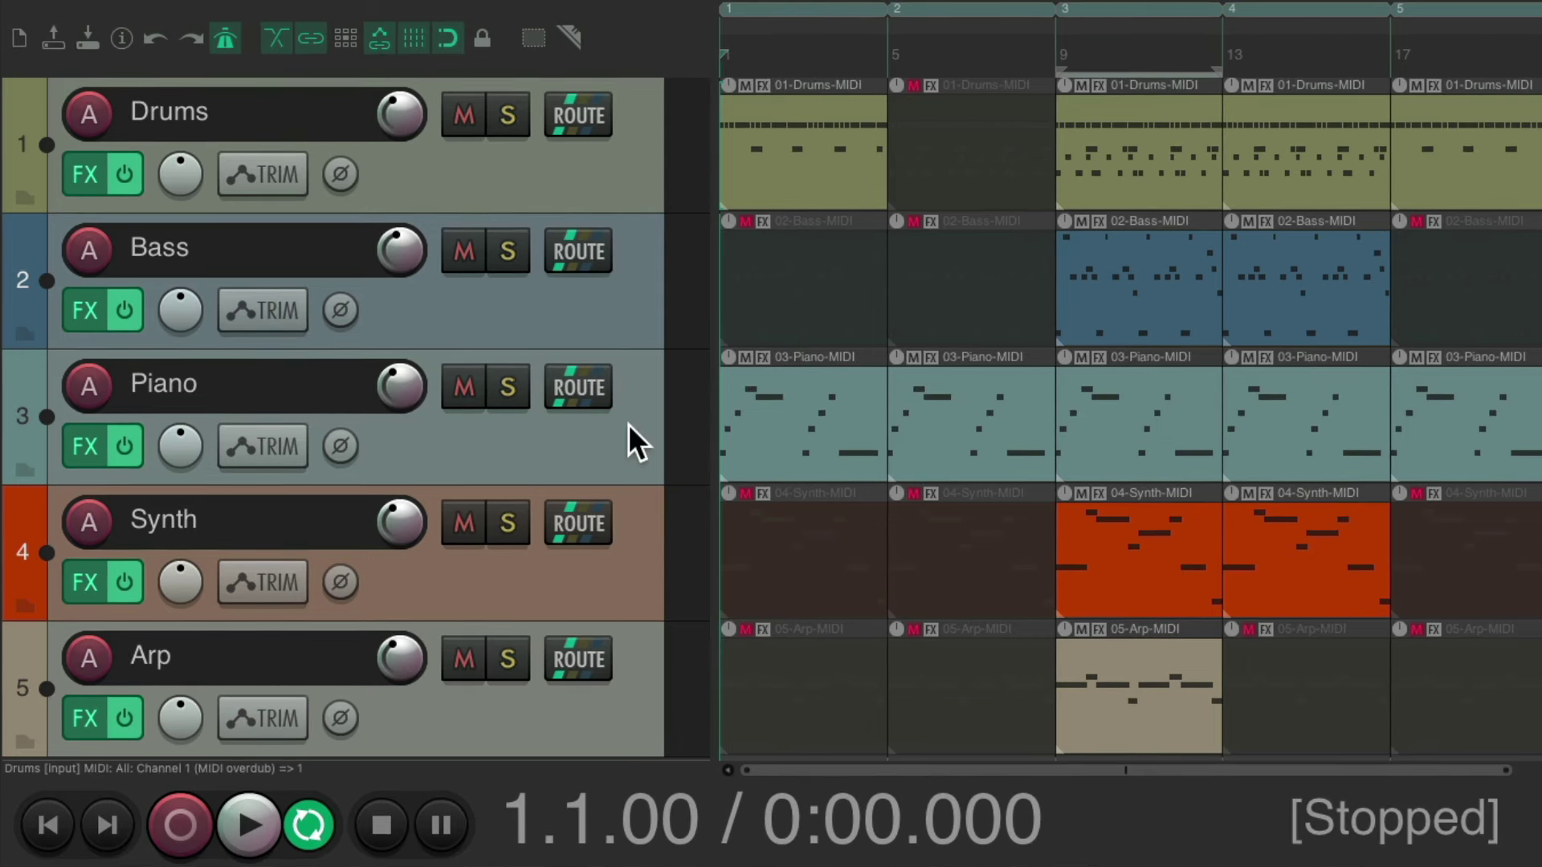
Record-arm Drums, move the arm down a track and back up.
{"action": "left_click", "coordinate": [620, 175]}
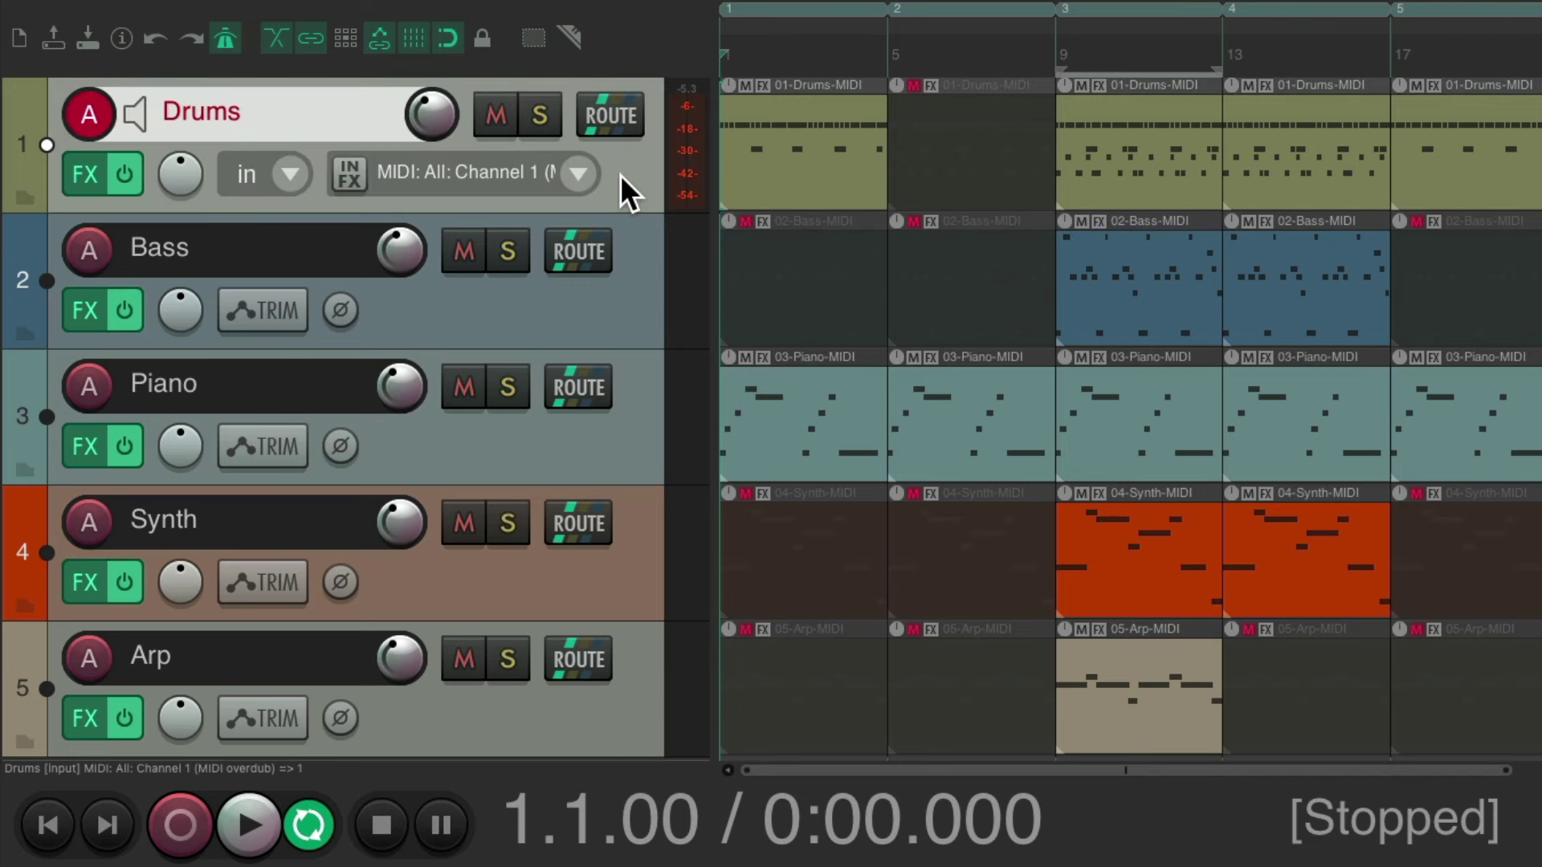
{"action": "key", "text": "Down"}
{"action": "key", "text": "Down"}
{"action": "key", "text": "Down"}
{"action": "key", "text": "Down"}
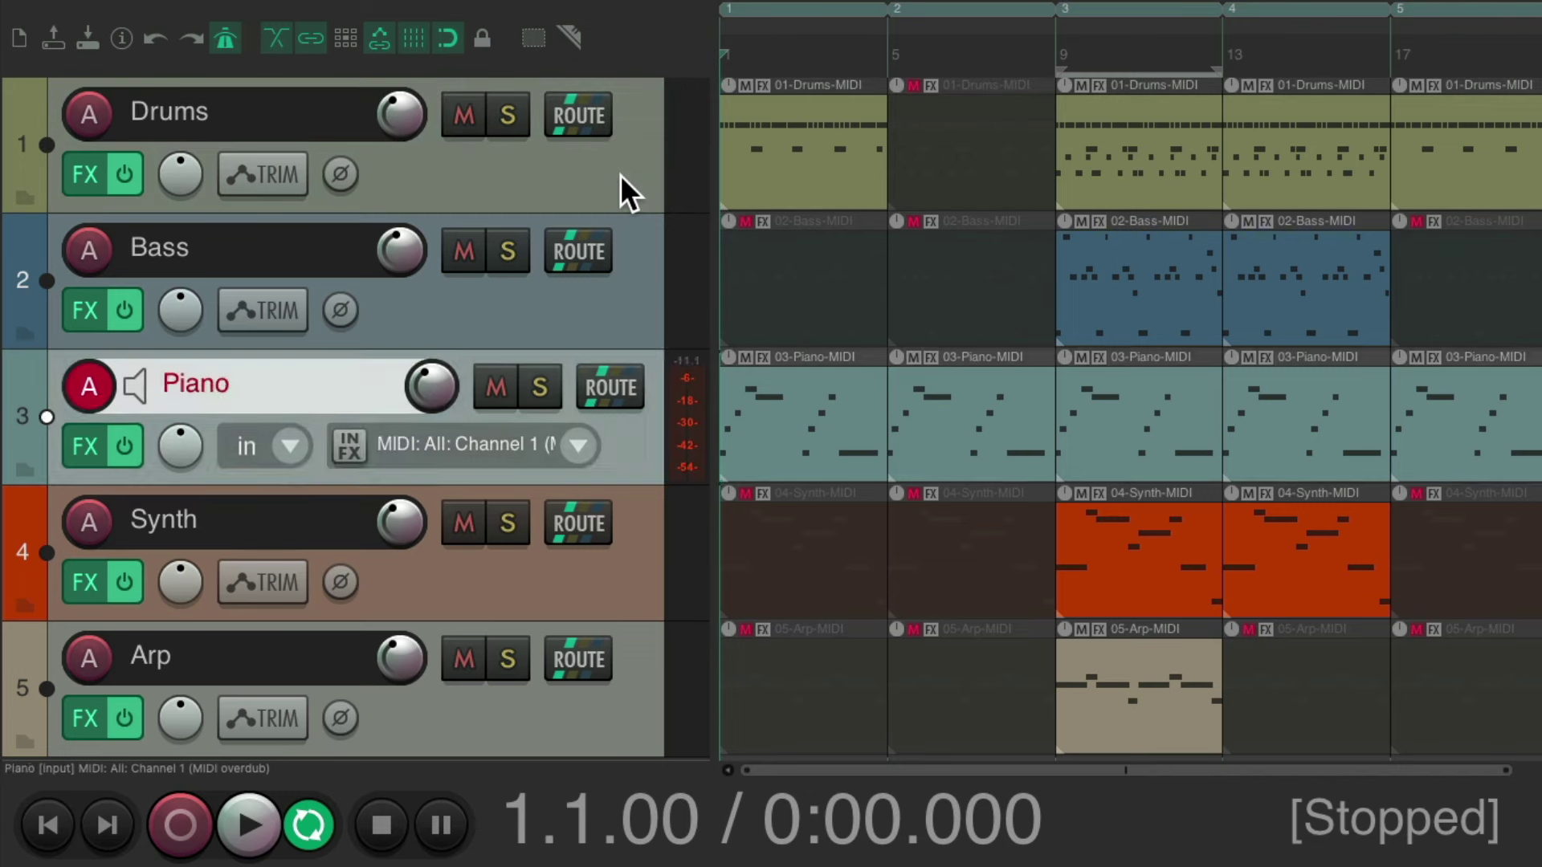
{"action": "key", "text": "Up"}
{"action": "key", "text": "Up"}
{"action": "key", "text": "Up"}
{"action": "key", "text": "Up"}
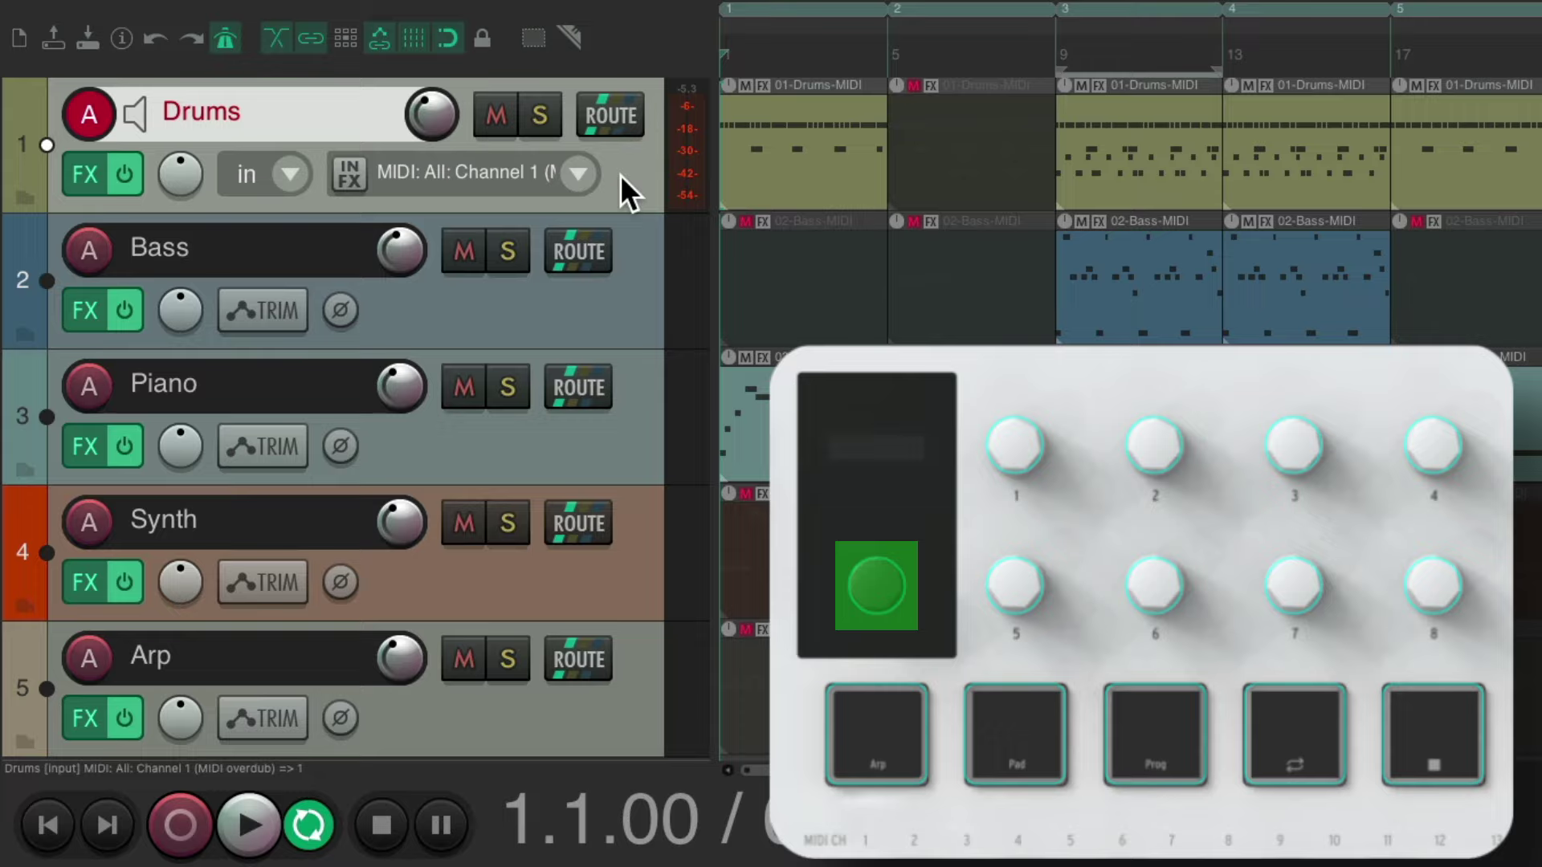
Bind MIDI Chan 1 CC 114 to View: Go to track using Relative 2 mode.
{"action": "key", "text": "question"}
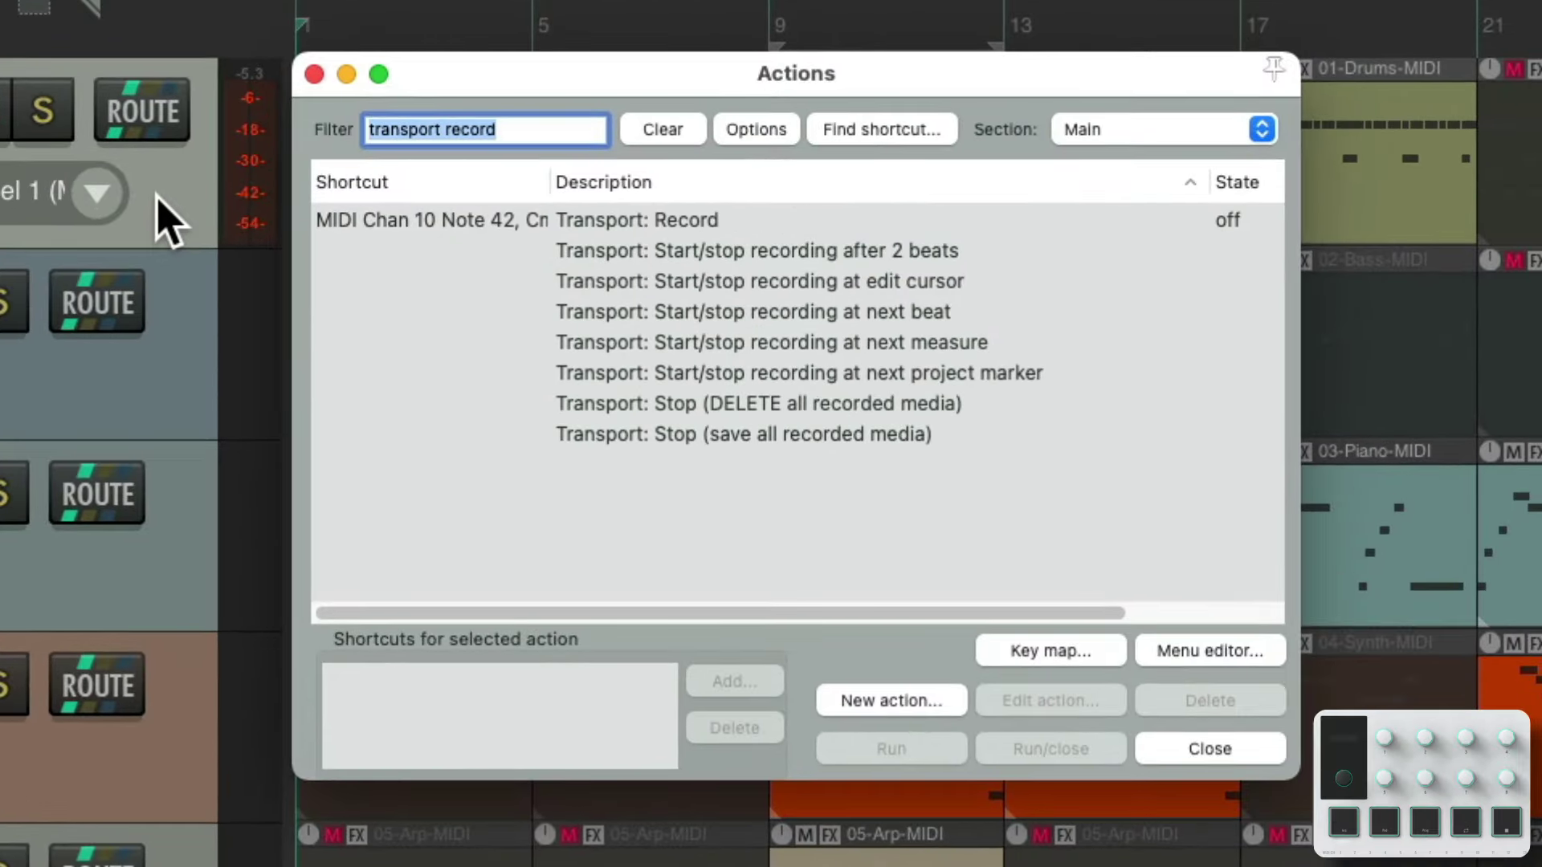
{"action": "type", "text": "go to track"}
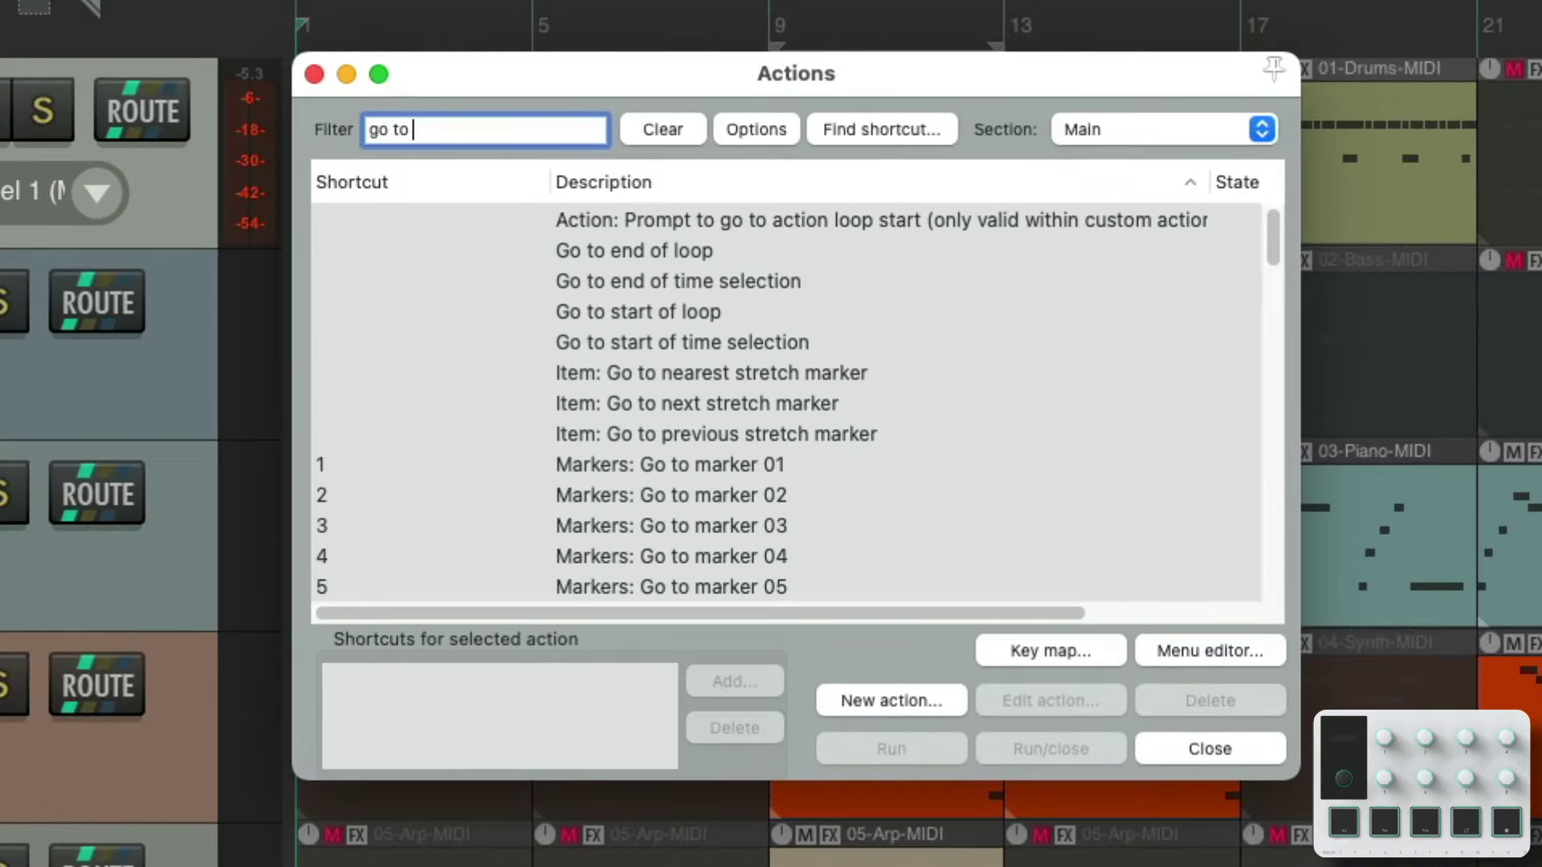
{"action": "left_click", "coordinate": [631, 349]}
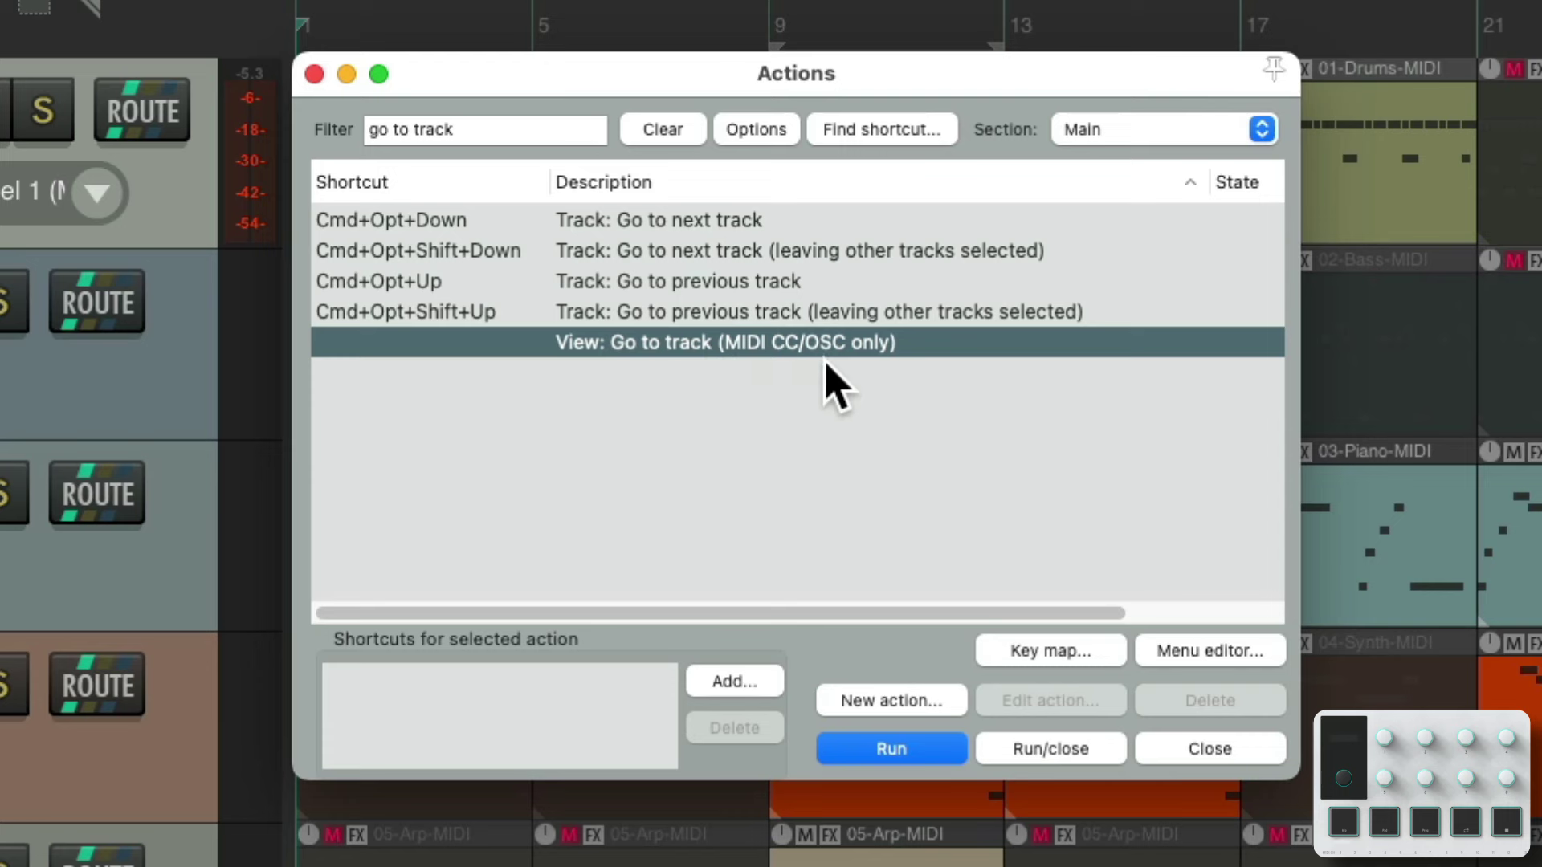
{"action": "left_click", "coordinate": [735, 681]}
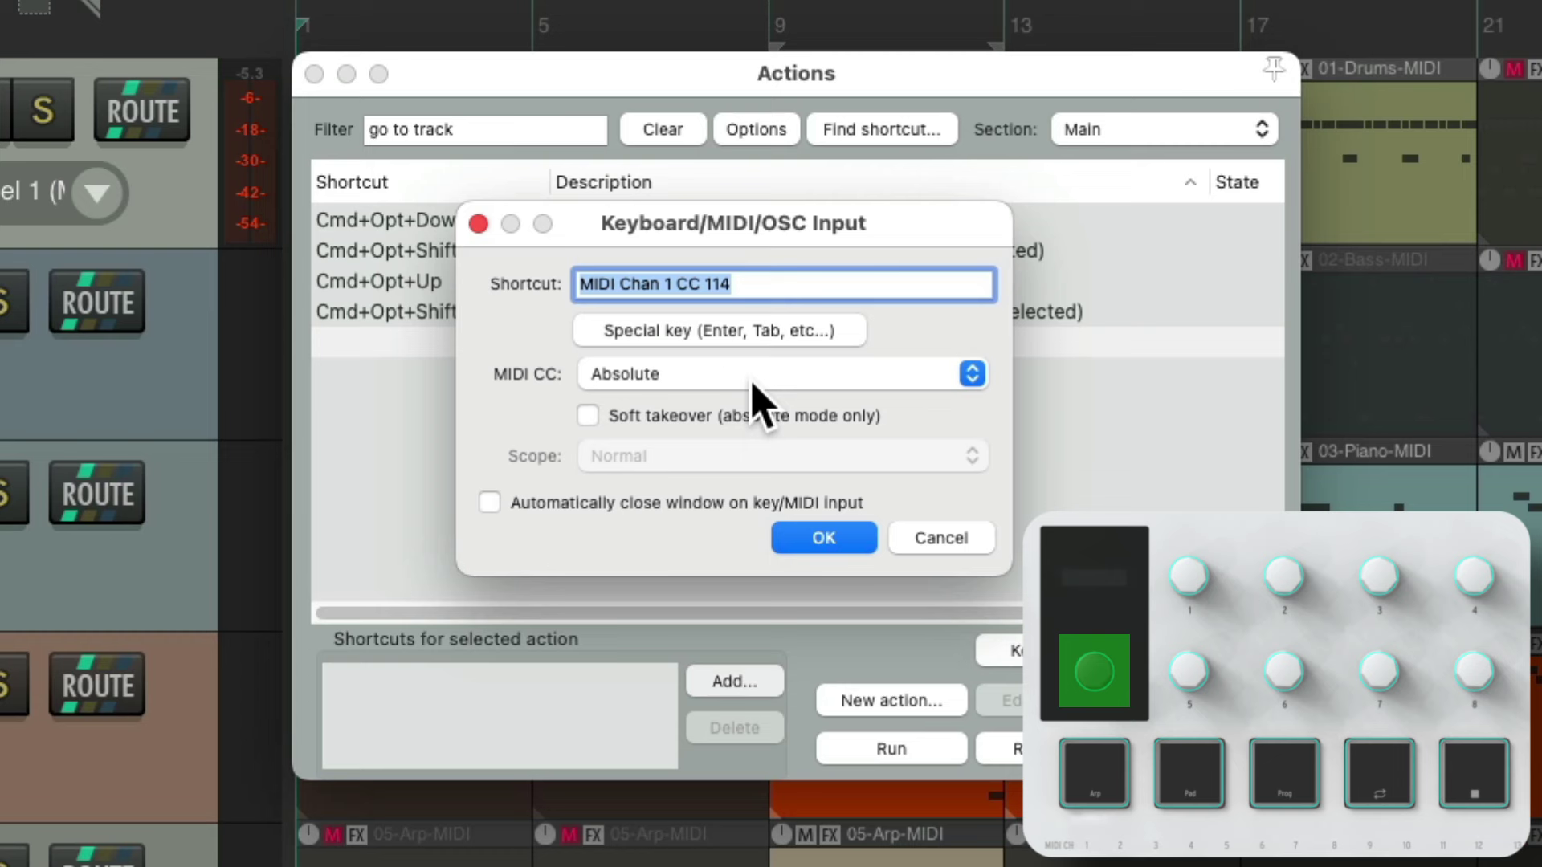
{"action": "left_click", "coordinate": [707, 375]}
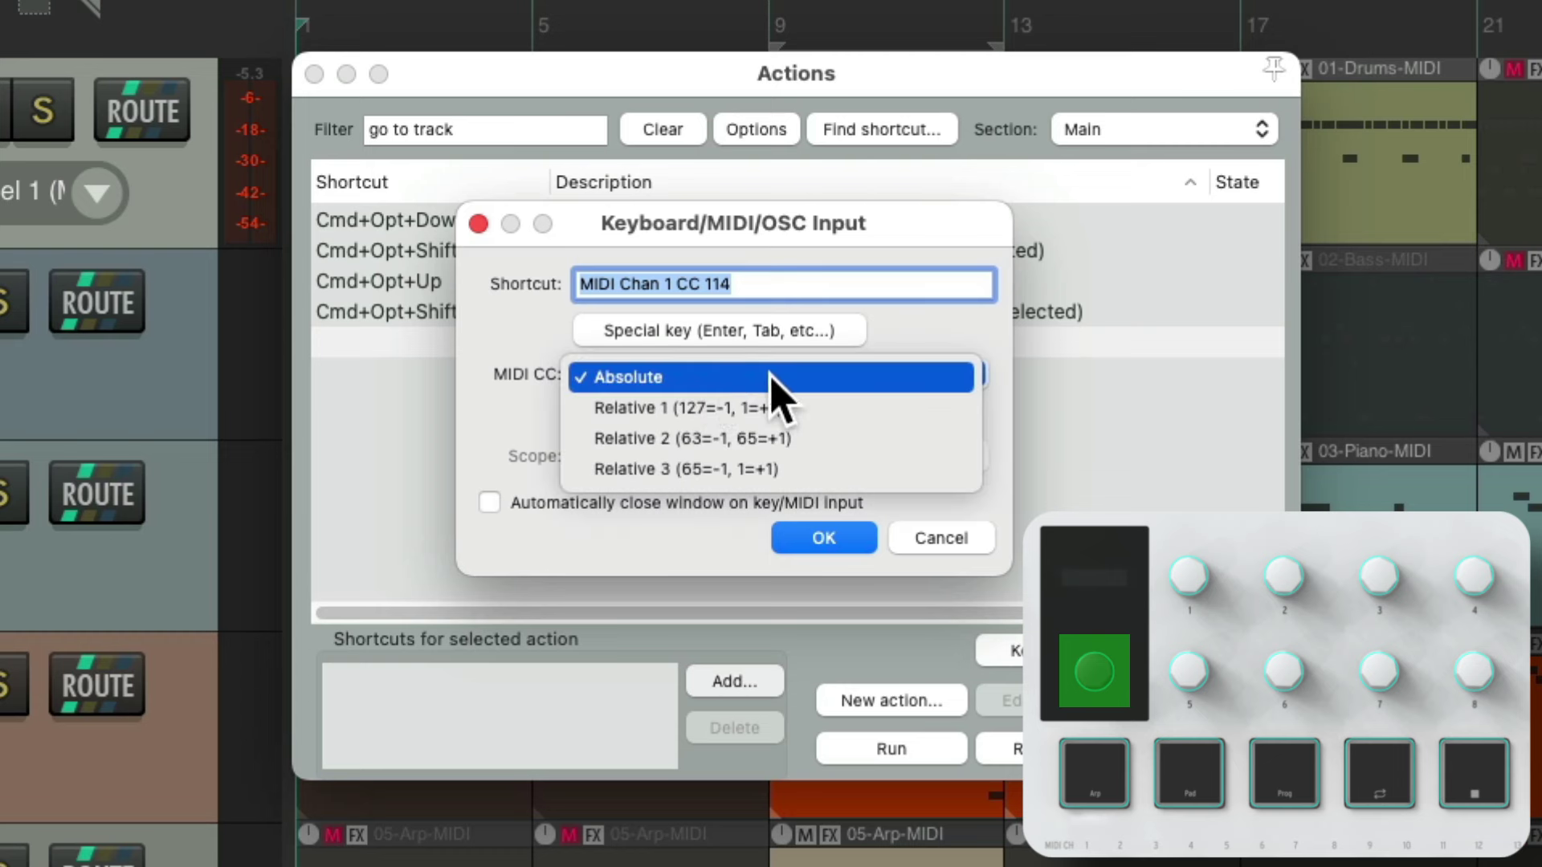
{"action": "left_click", "coordinate": [813, 441]}
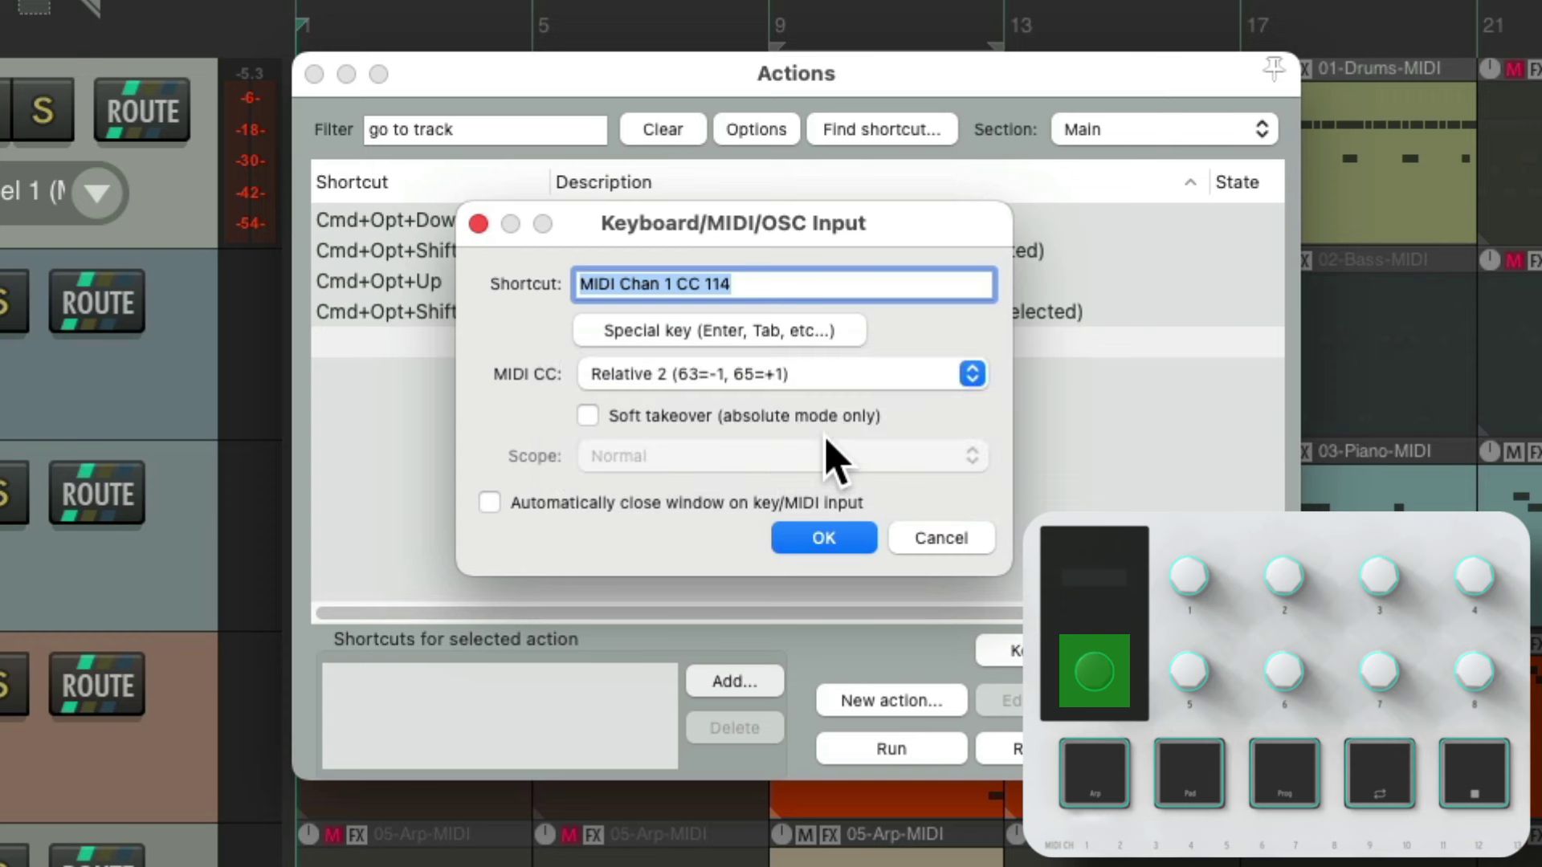
{"action": "left_click", "coordinate": [843, 537]}
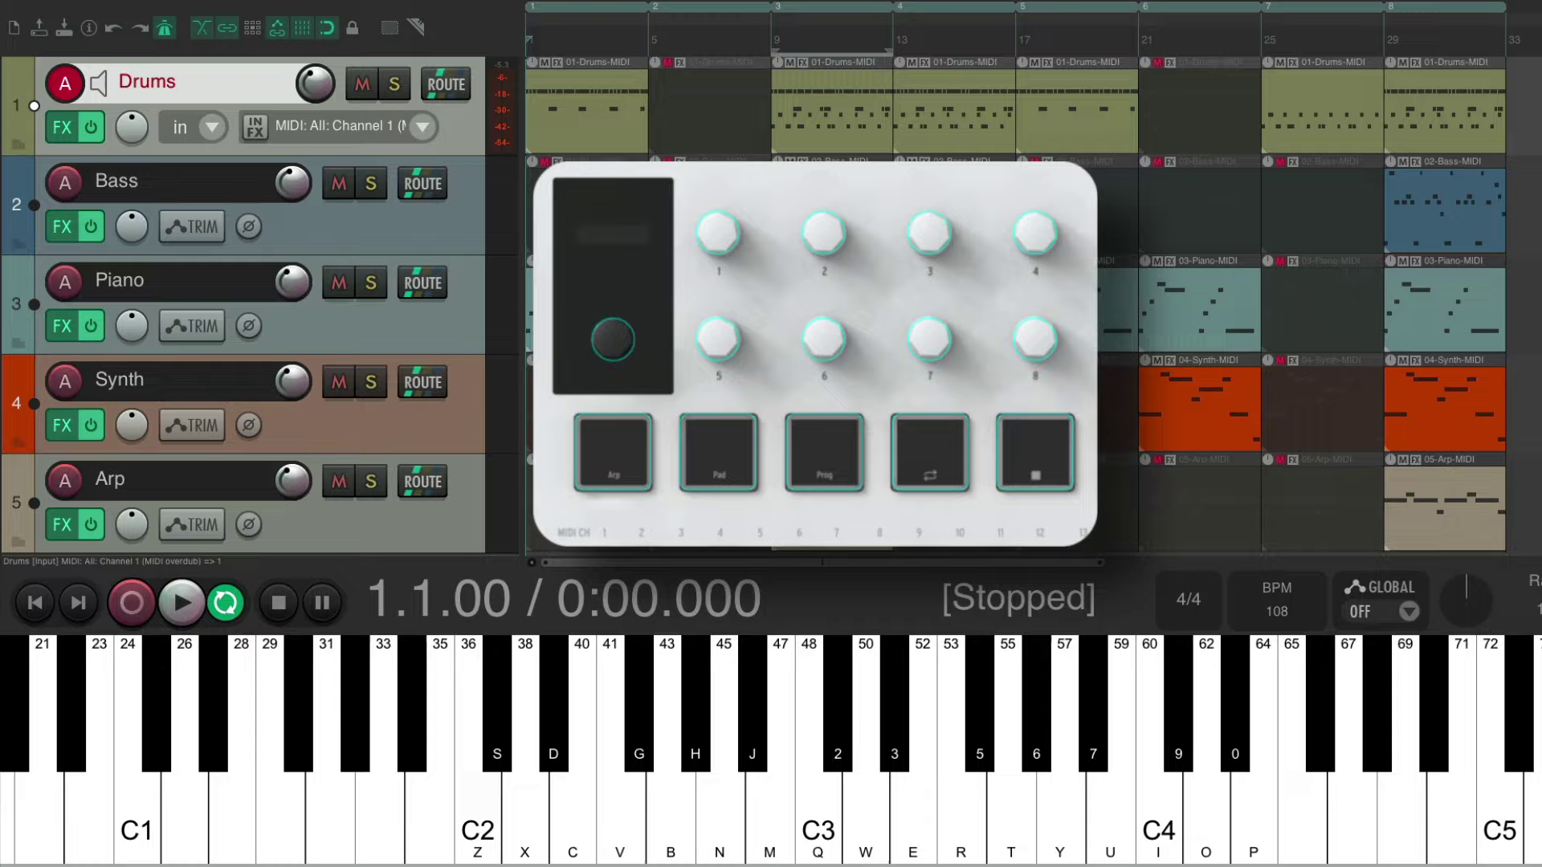
Map CC 74 in Absolute mode to Set volume for track 01.
{"action": "key", "text": "shift+slash"}
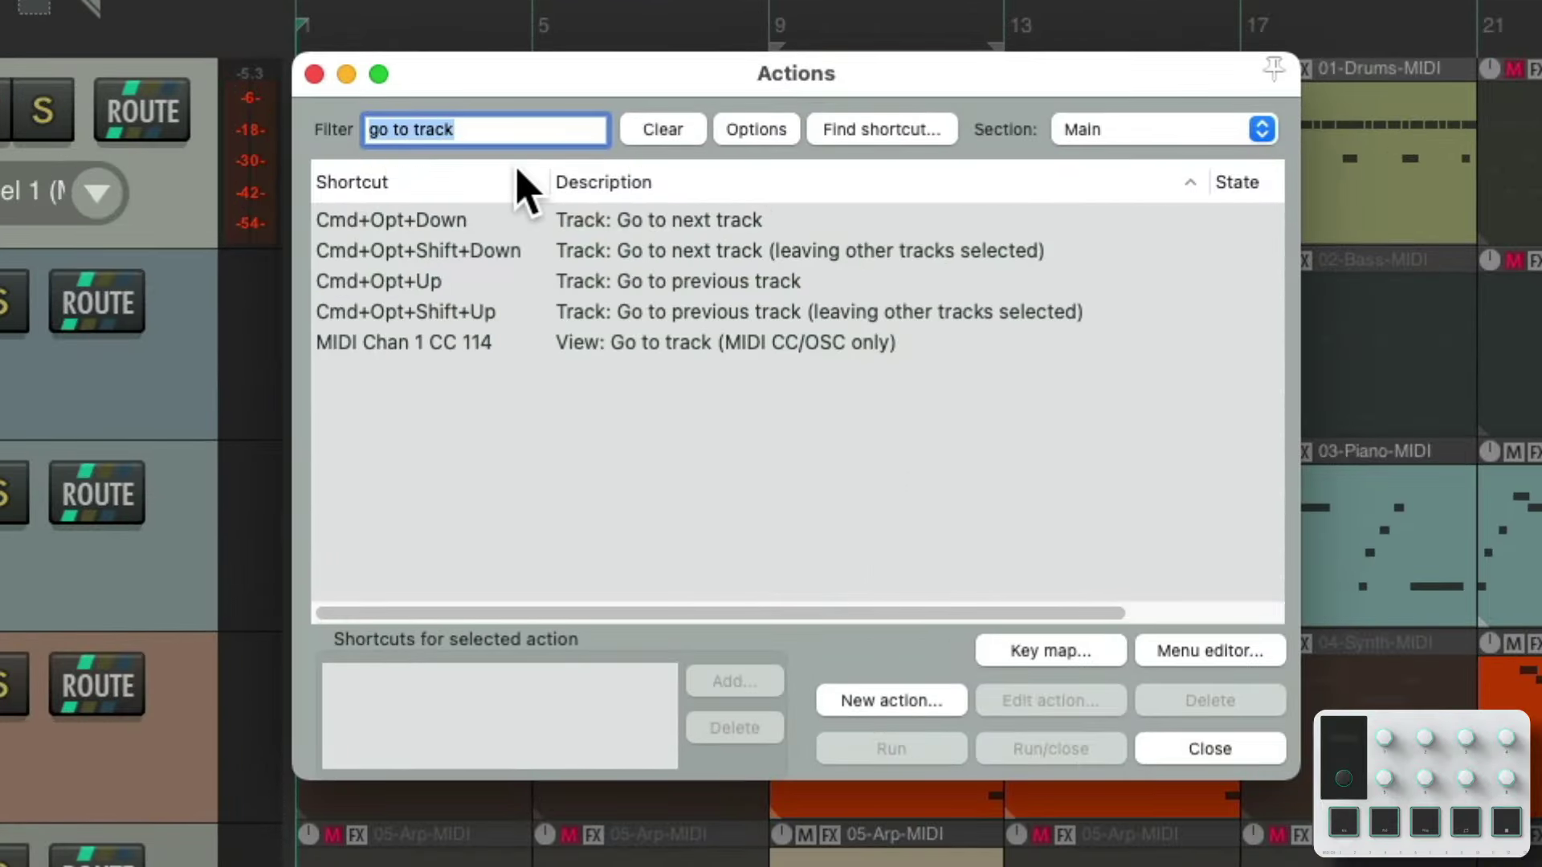
{"action": "type", "text": "set track volume"}
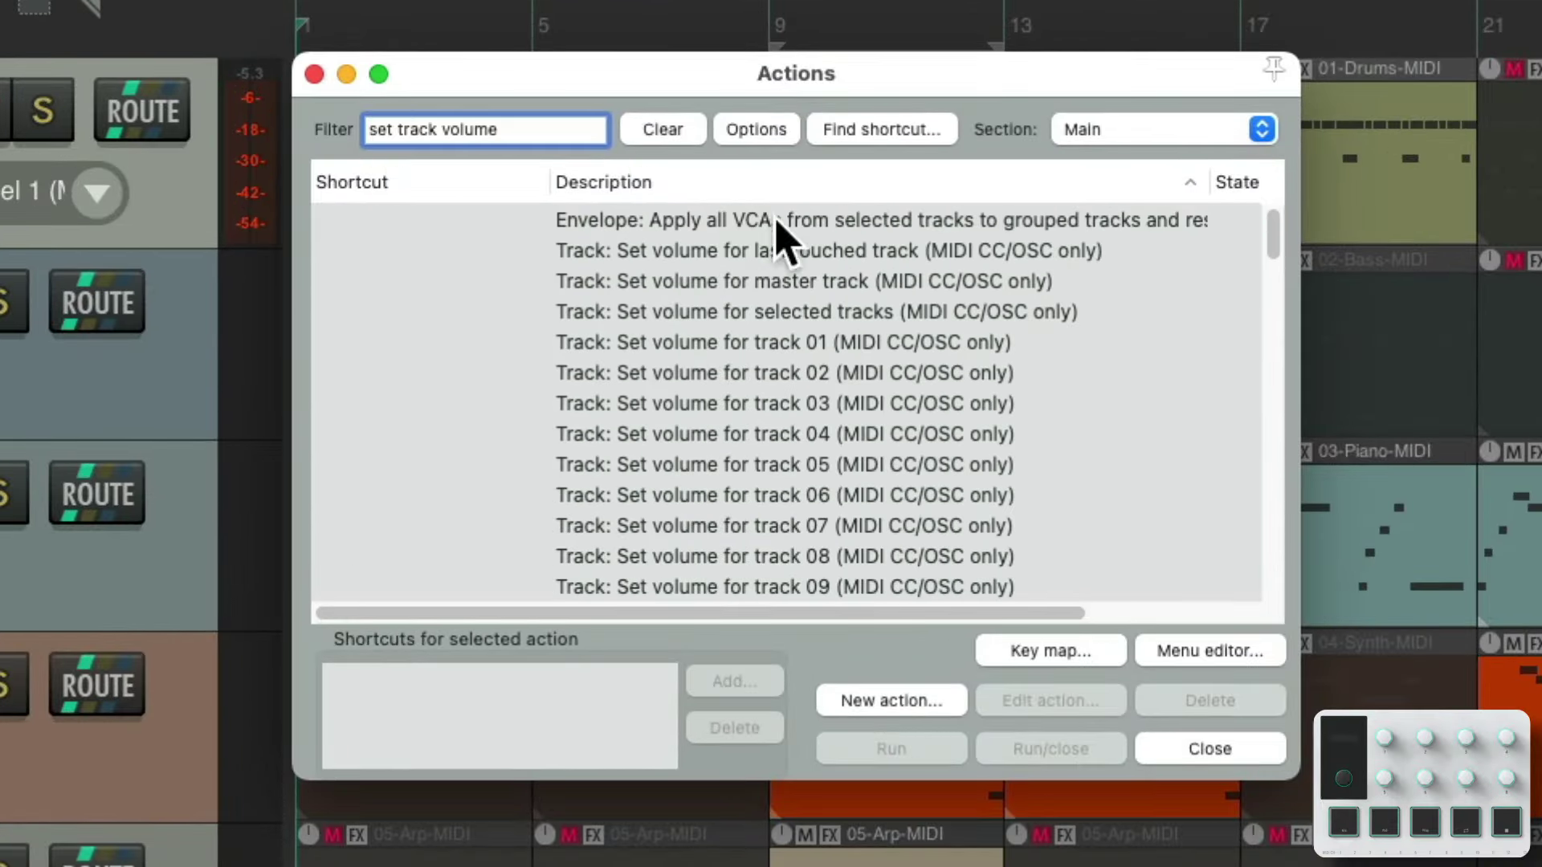
{"action": "scroll", "coordinate": [755, 450], "scroll_direction": "down", "scroll_amount": 2}
{"action": "left_click", "coordinate": [767, 305]}
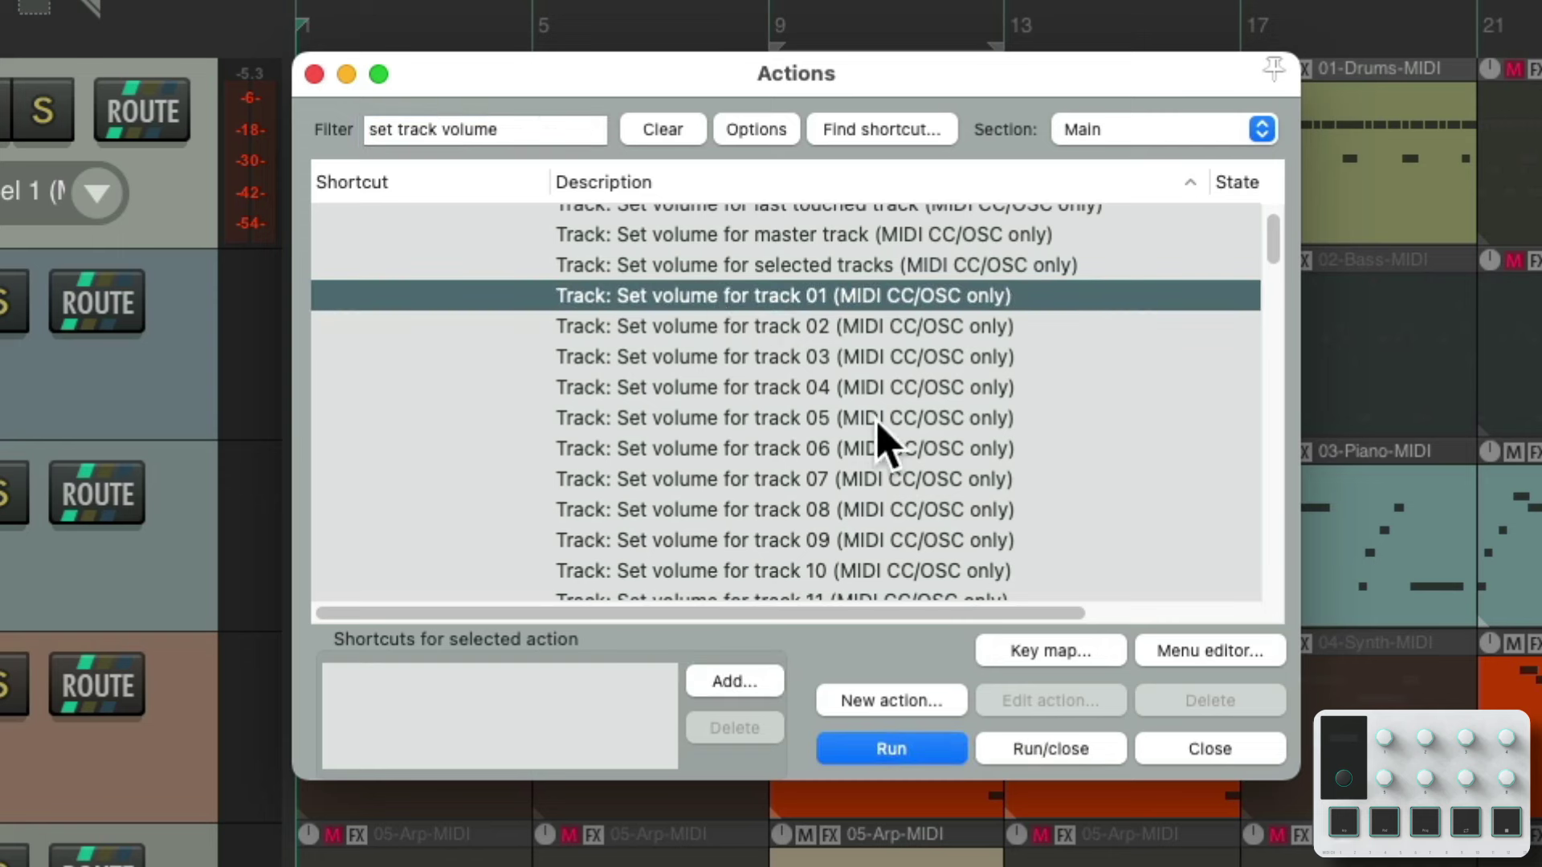
{"action": "left_click", "coordinate": [734, 682]}
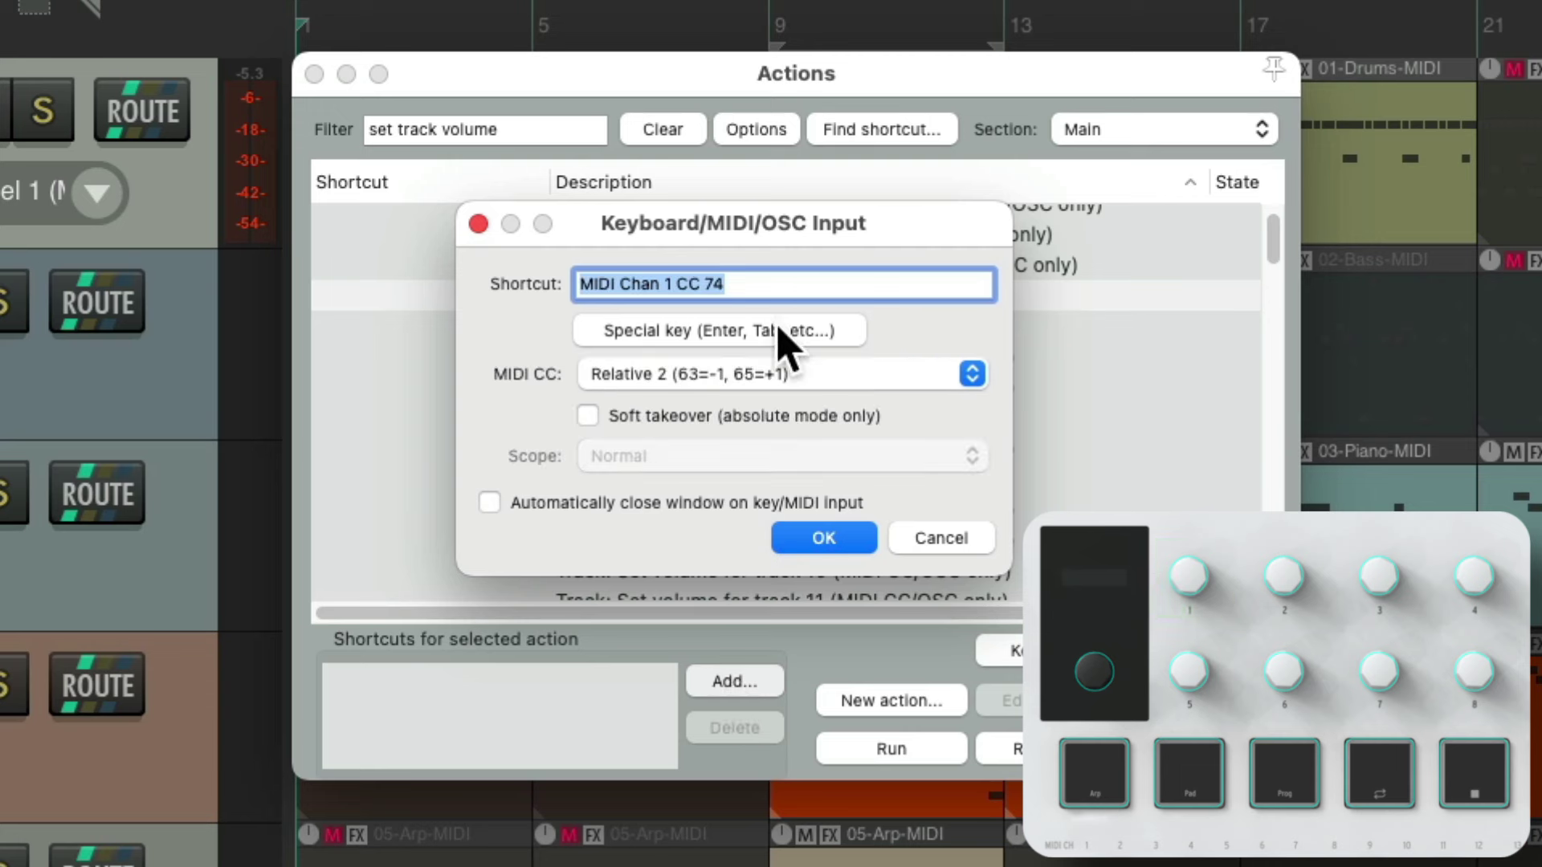
{"action": "left_click", "coordinate": [871, 371]}
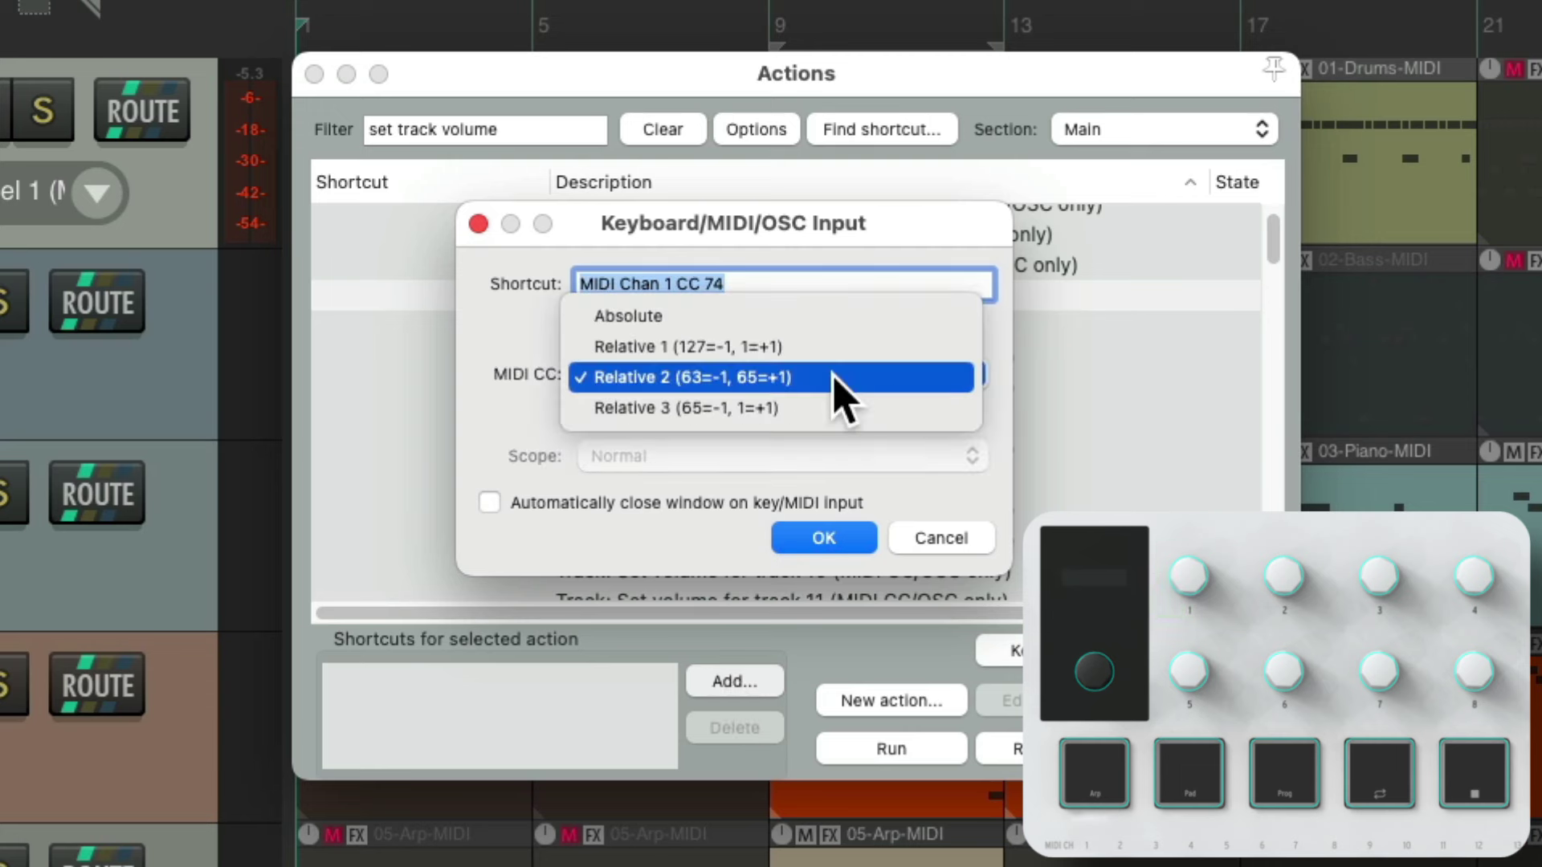
{"action": "left_click", "coordinate": [813, 320]}
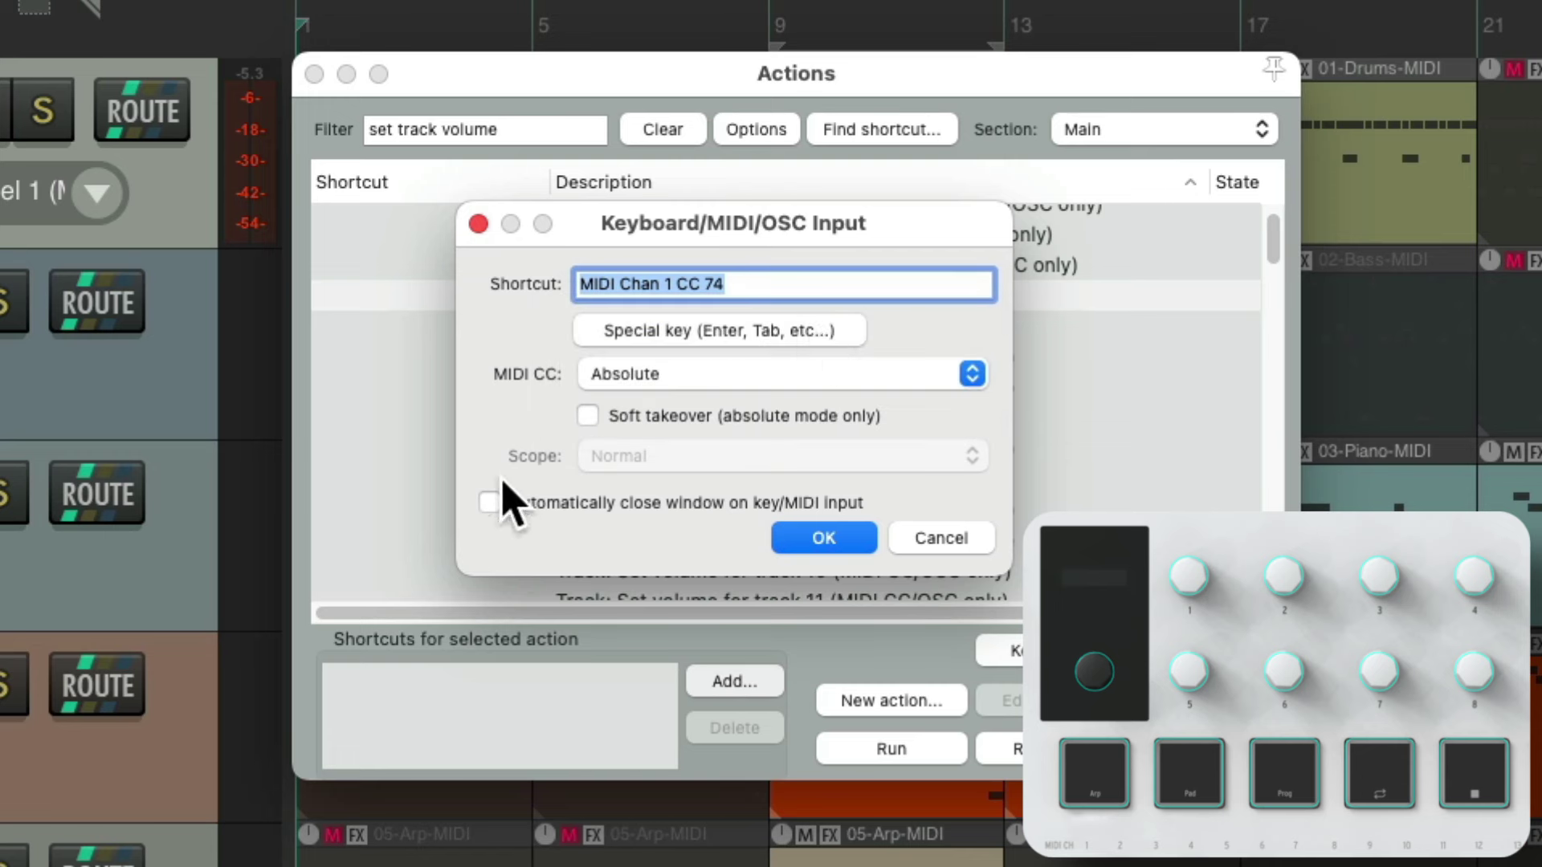
{"action": "left_click", "coordinate": [490, 503]}
{"action": "left_click", "coordinate": [836, 540]}
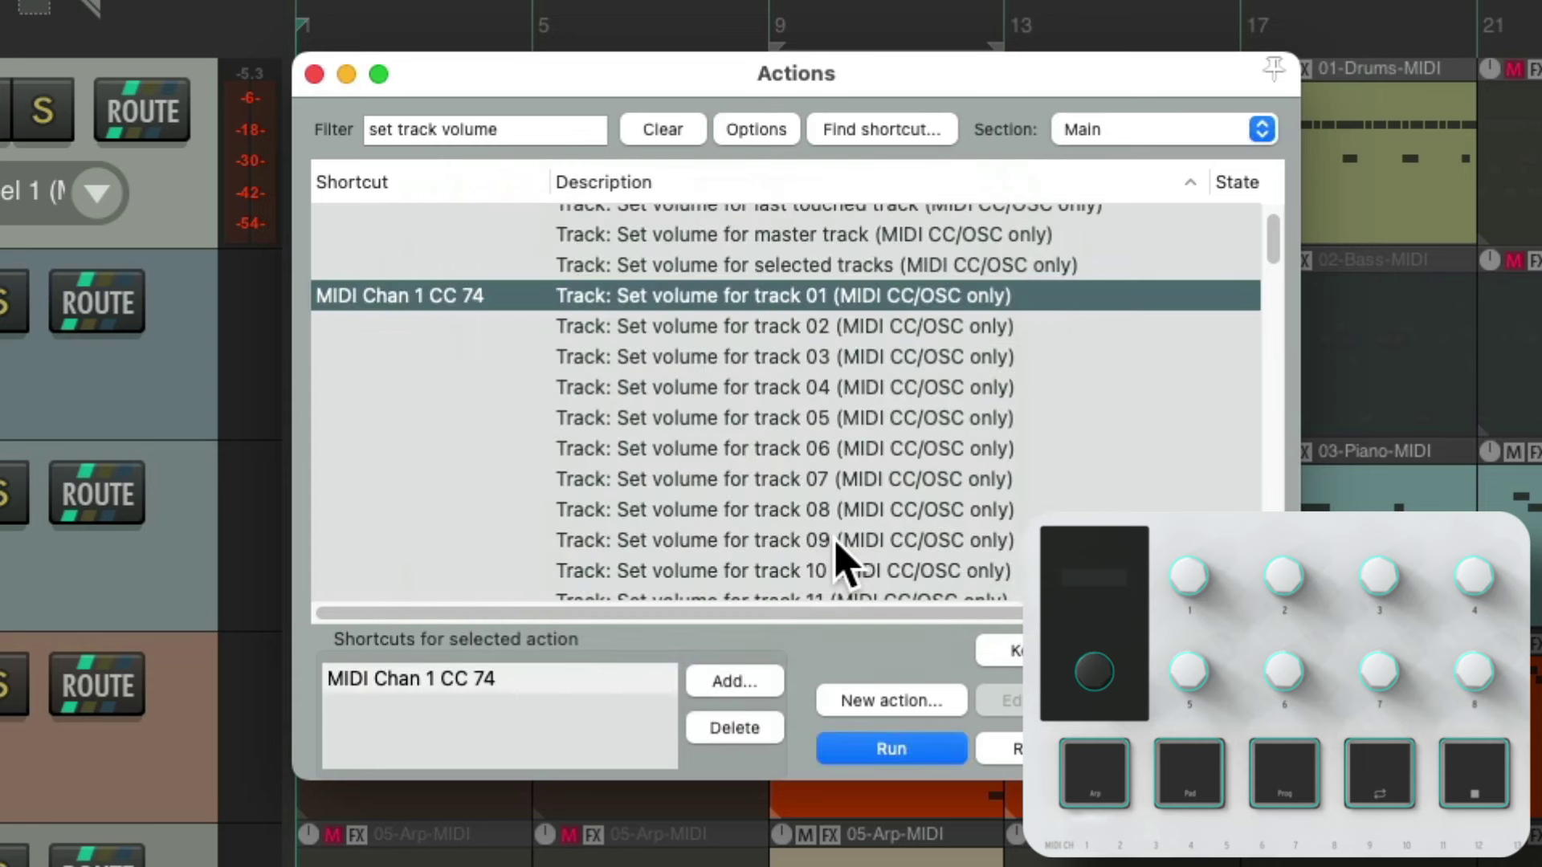
Map tracks 02–08 volume to CC 71, 76, 77, 93, 18, 19 and 16.
{"action": "left_click", "coordinate": [757, 347]}
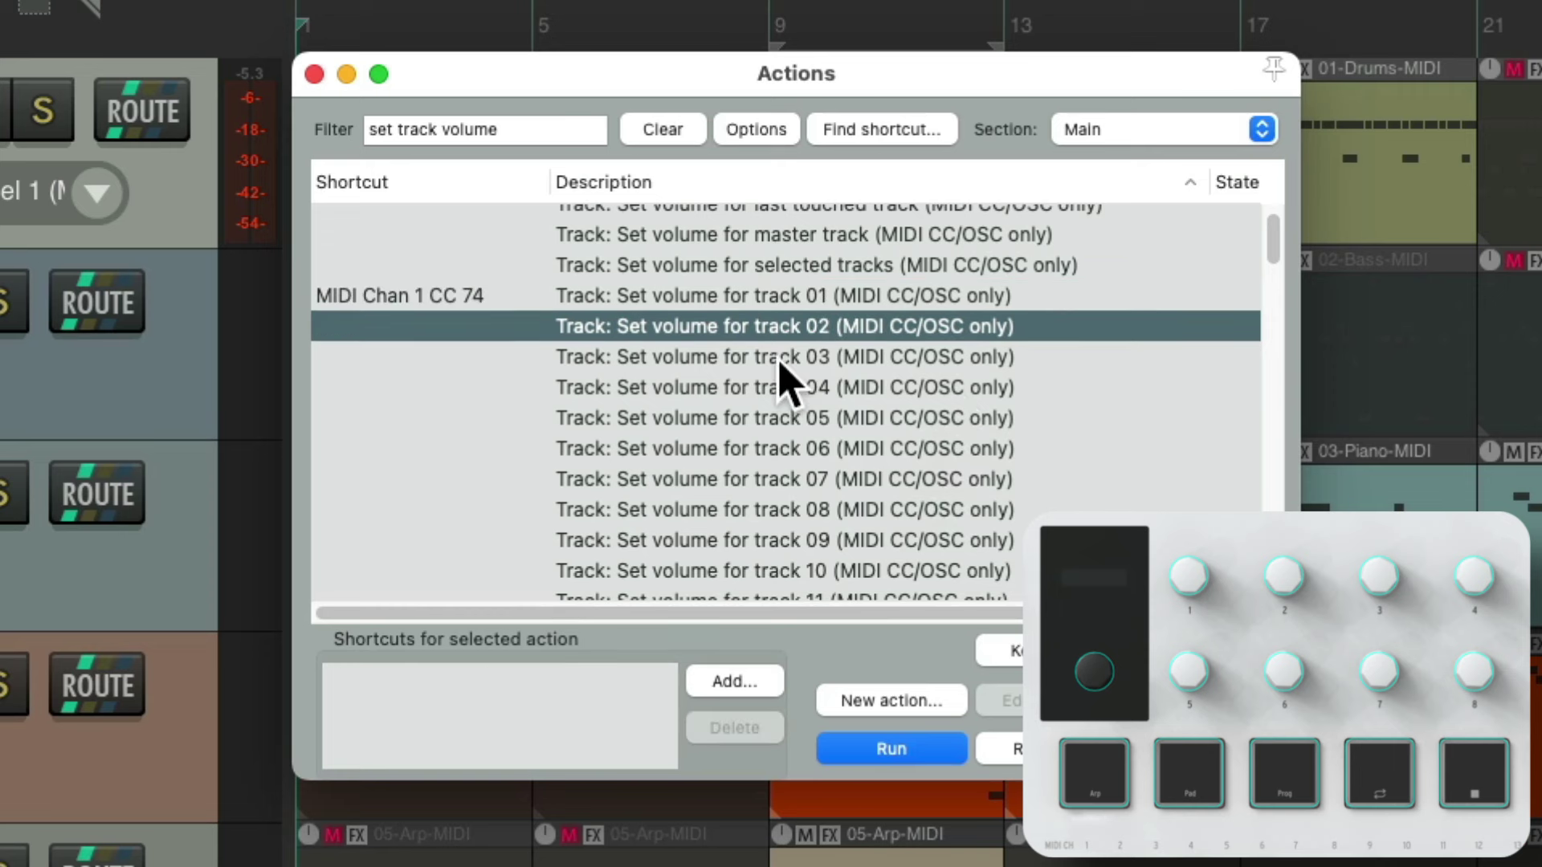
{"action": "left_click", "coordinate": [739, 681]}
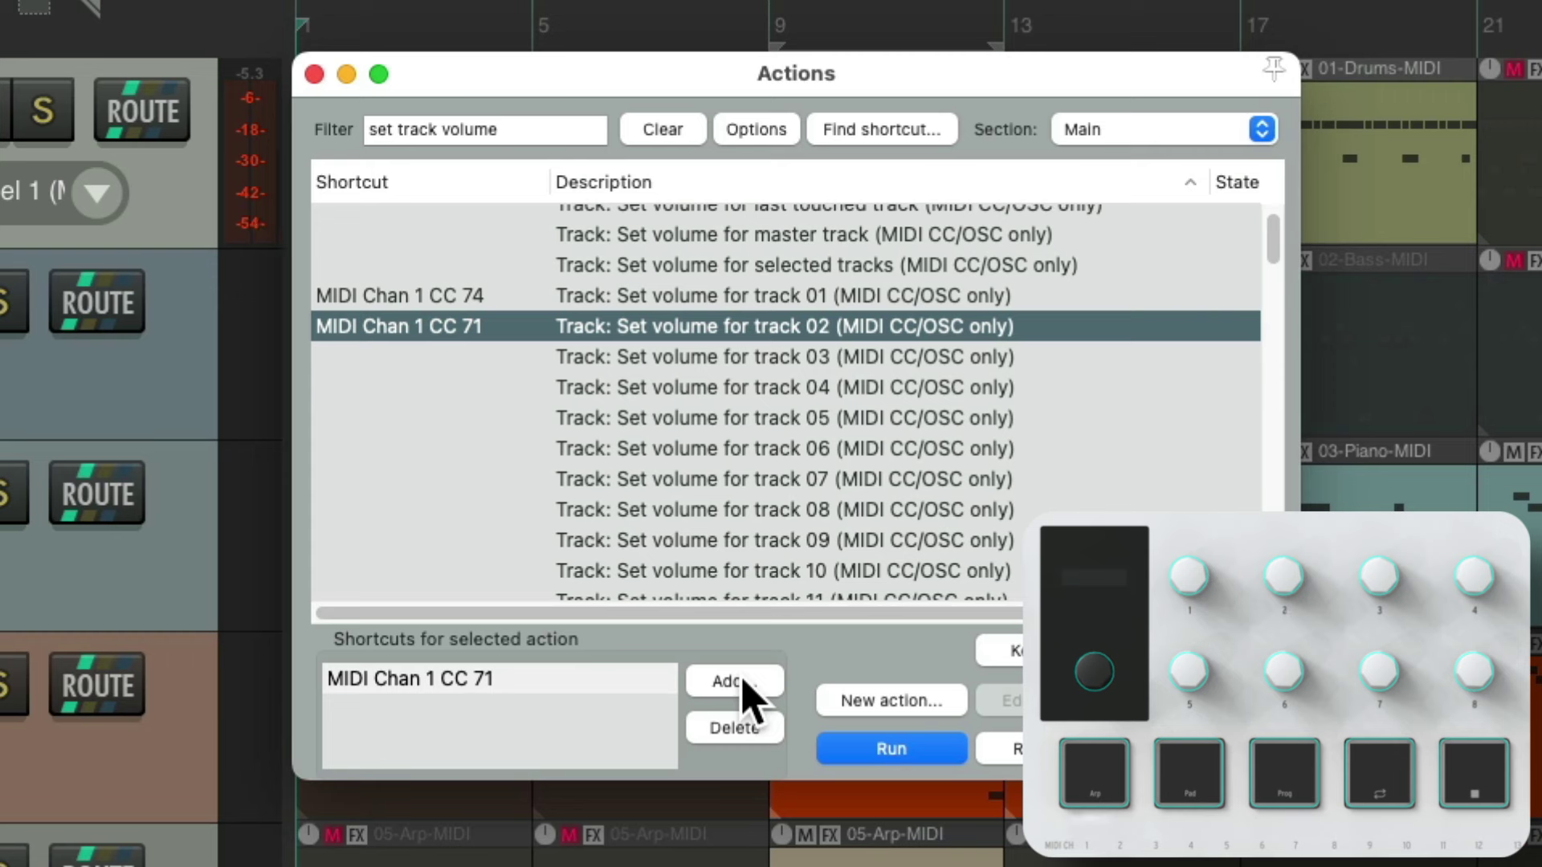
{"action": "key", "text": "Down"}
{"action": "left_click", "coordinate": [735, 682]}
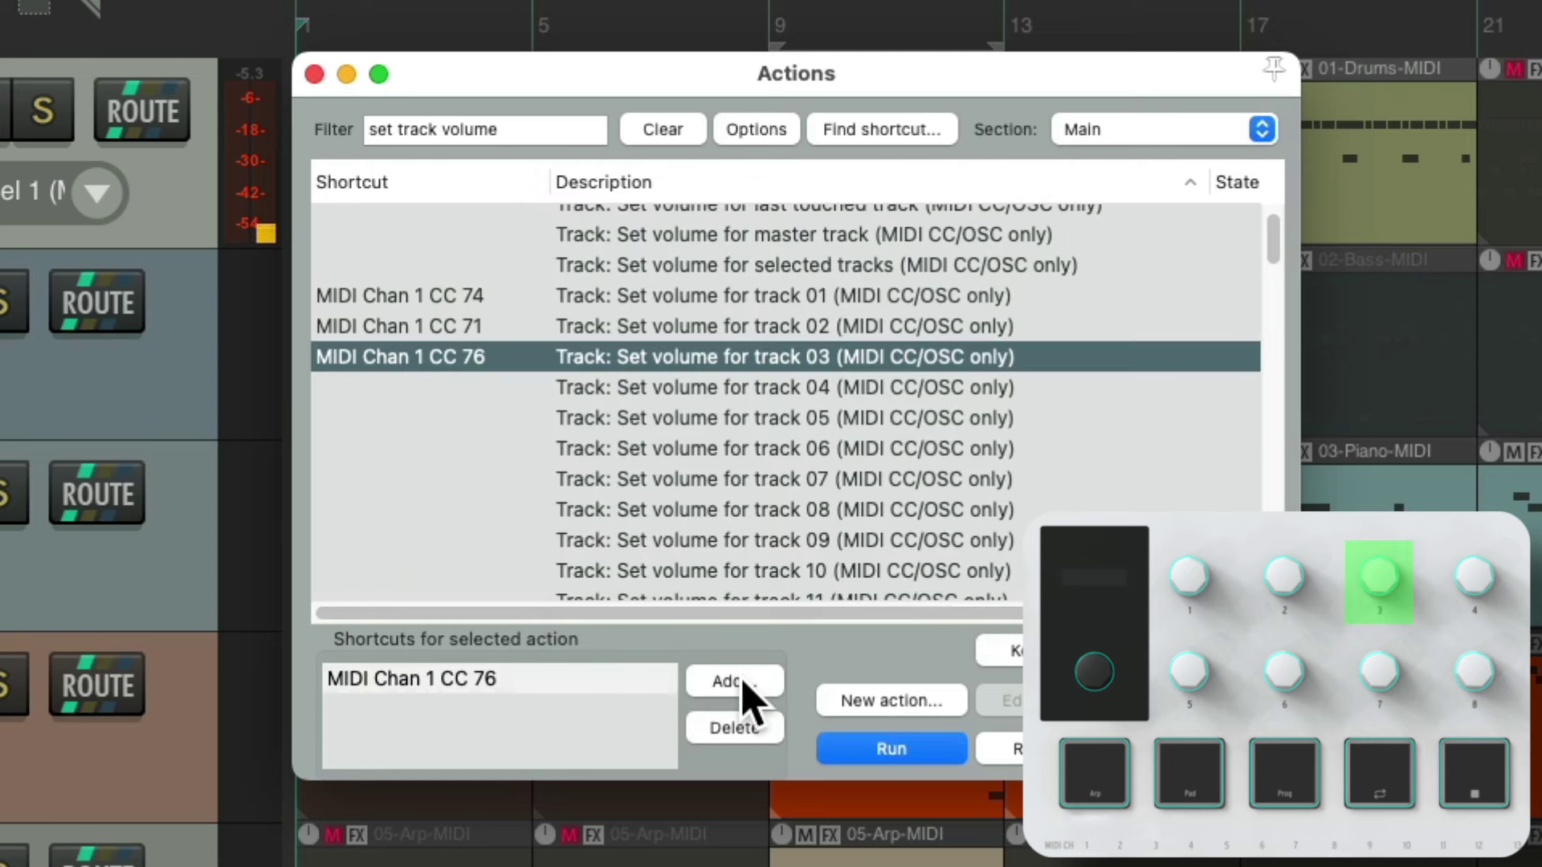
{"action": "key", "text": "Down"}
{"action": "left_click", "coordinate": [735, 681]}
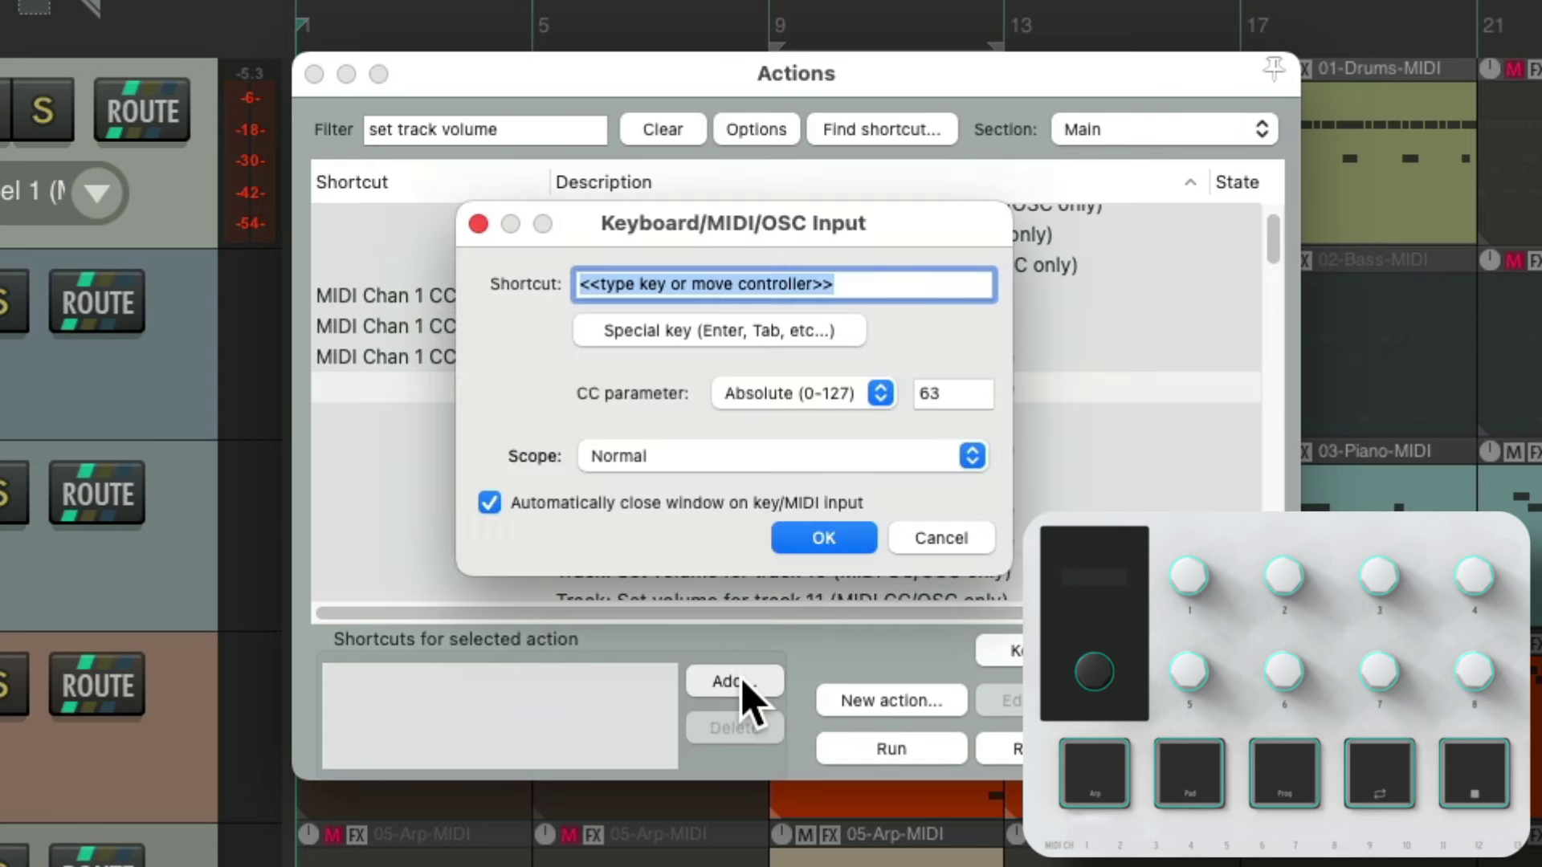
{"action": "key", "text": "Down"}
{"action": "left_click", "coordinate": [735, 681]}
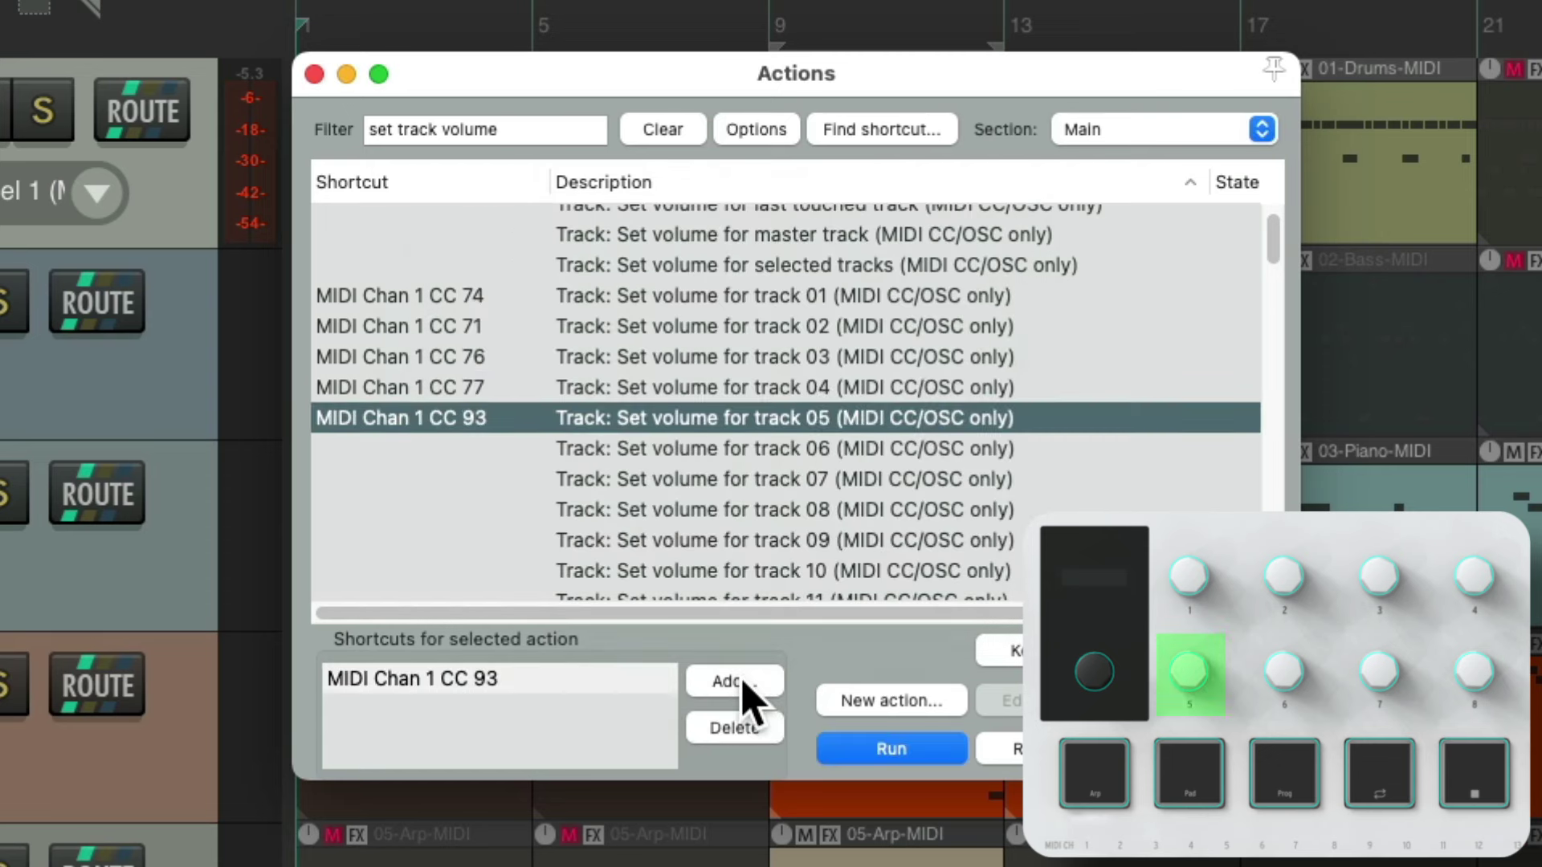
{"action": "key", "text": "Down"}
{"action": "left_click", "coordinate": [735, 682]}
{"action": "key", "text": "Down"}
{"action": "left_click", "coordinate": [735, 681]}
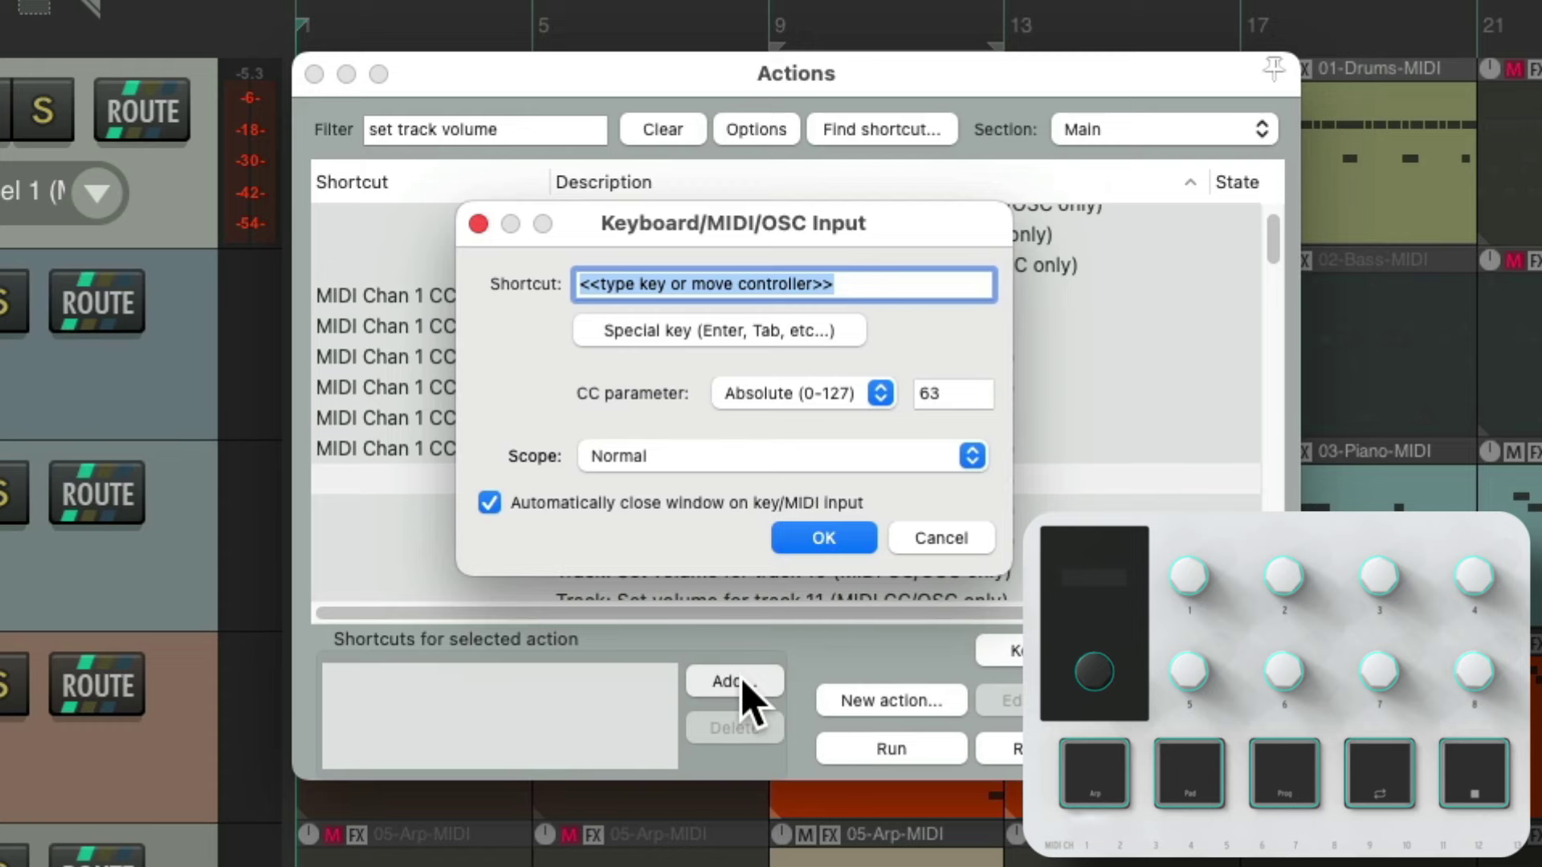
{"action": "key", "text": "Down"}
{"action": "left_click", "coordinate": [743, 683]}
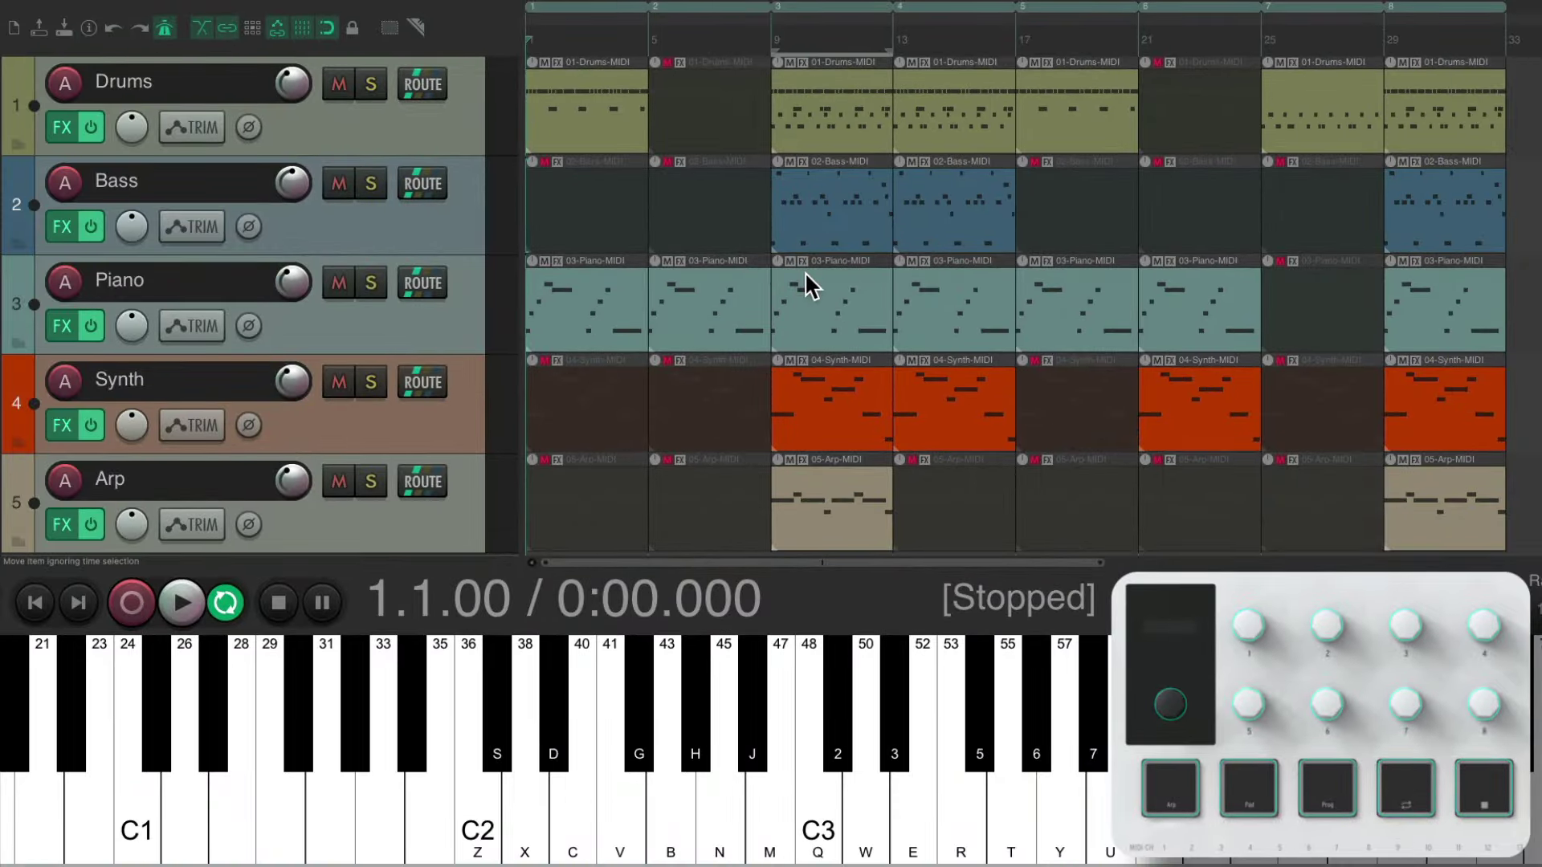
Open the Mixer and start playback to test the knob volume mappings.
{"action": "key", "text": "super+m"}
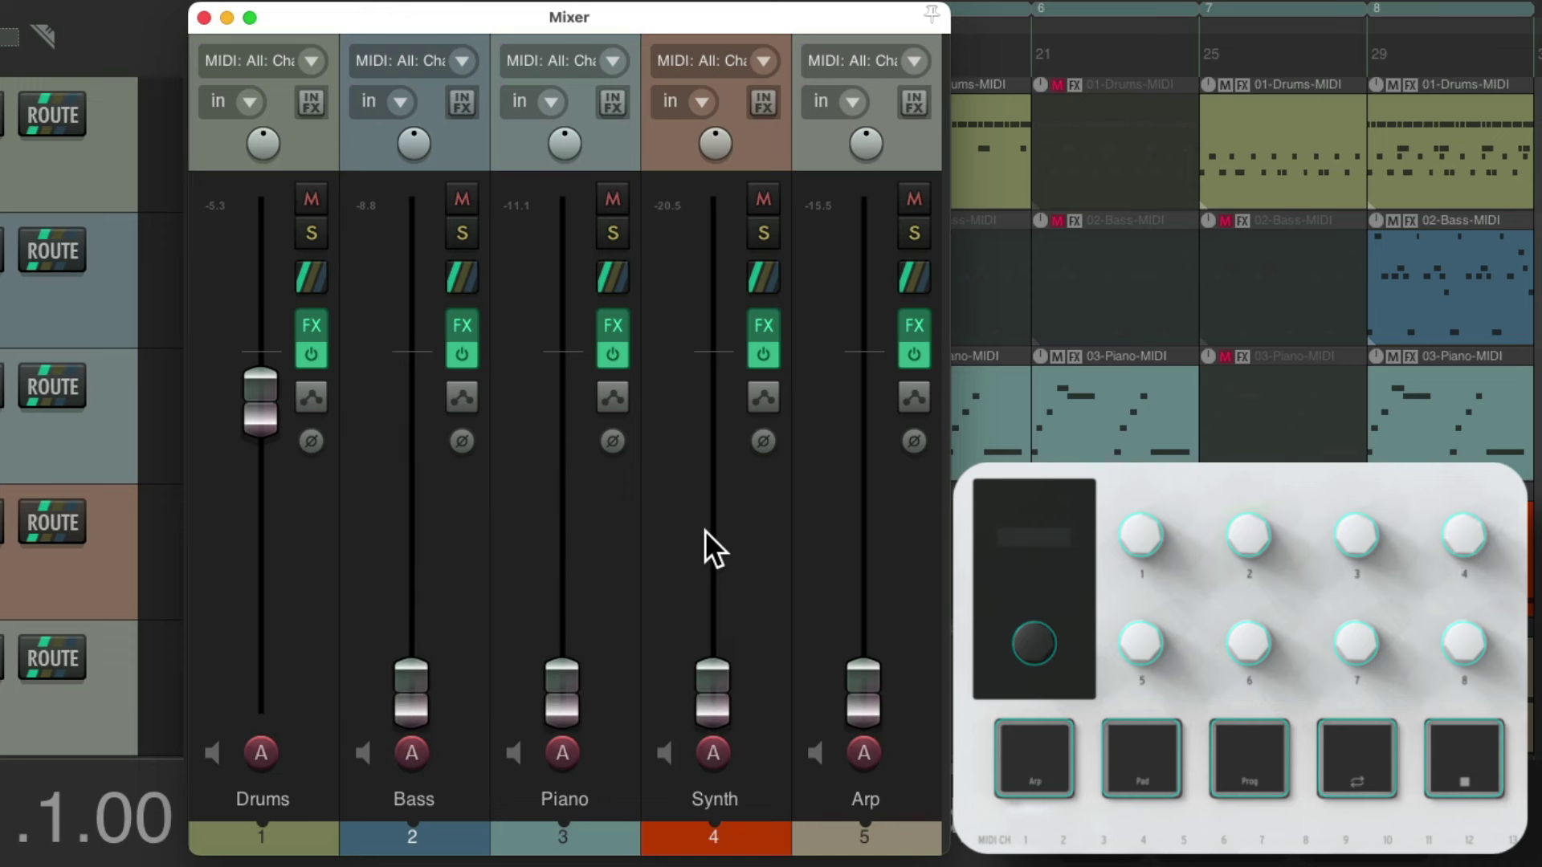
{"action": "key", "text": "space"}
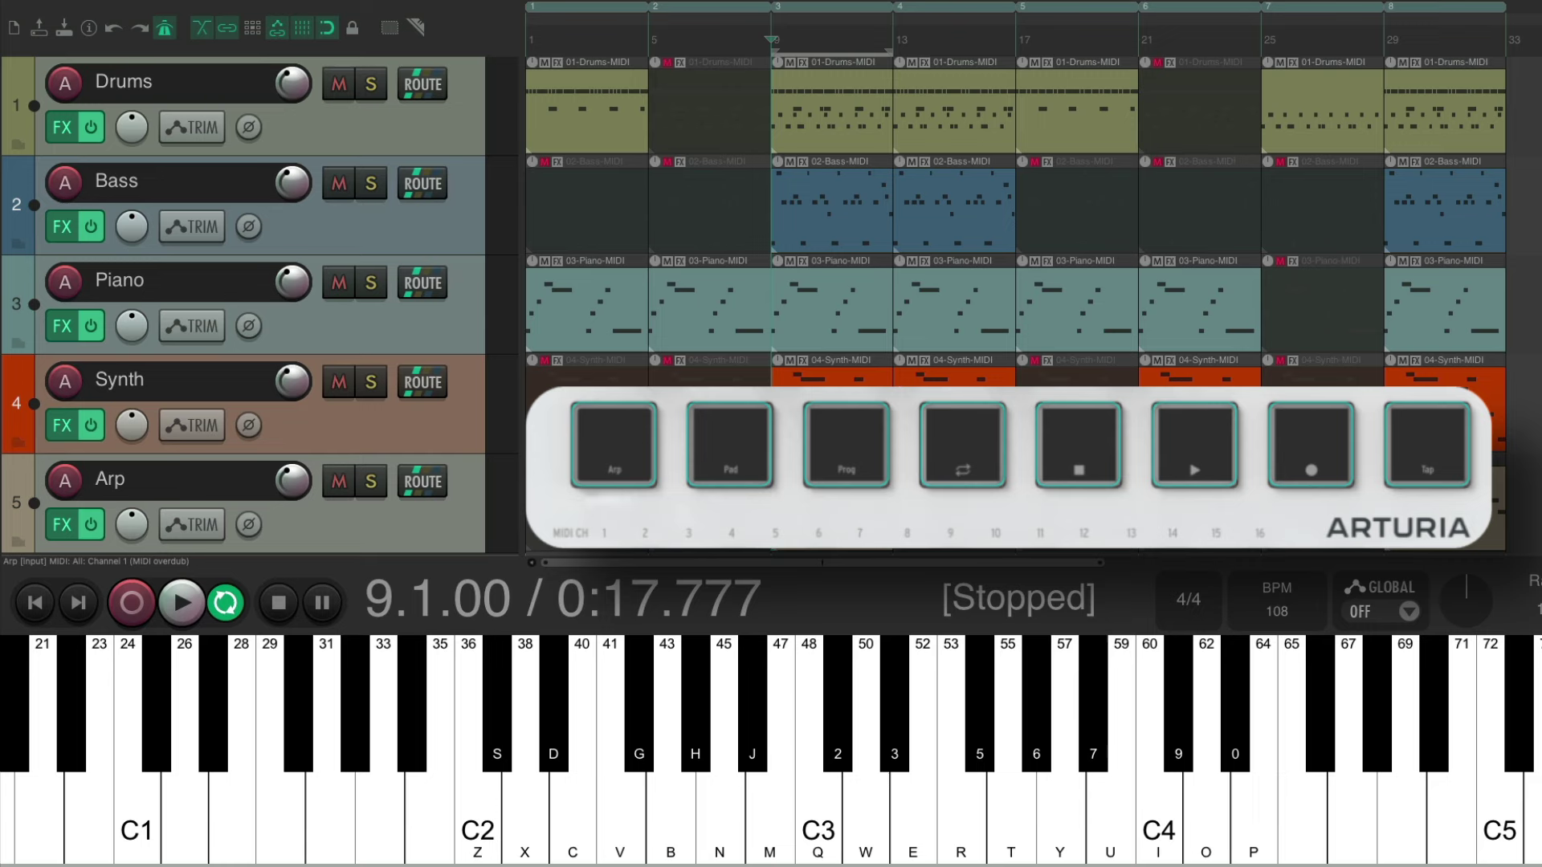
Open the Actions list with the Main section selected and an empty filter.
{"action": "key", "text": "shift+slash"}
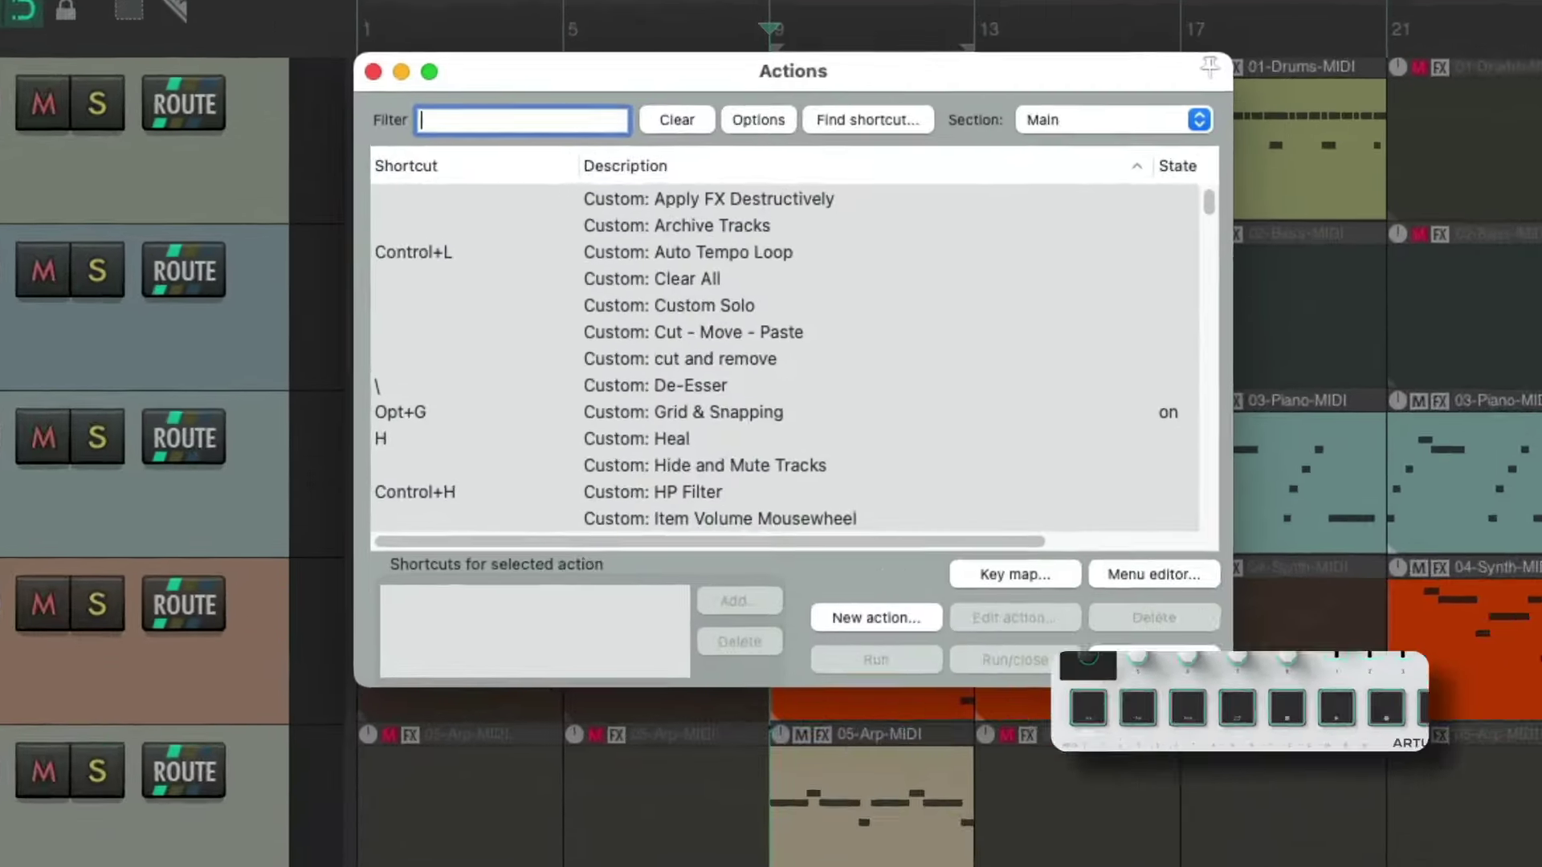
{"action": "left_click", "coordinate": [996, 93]}
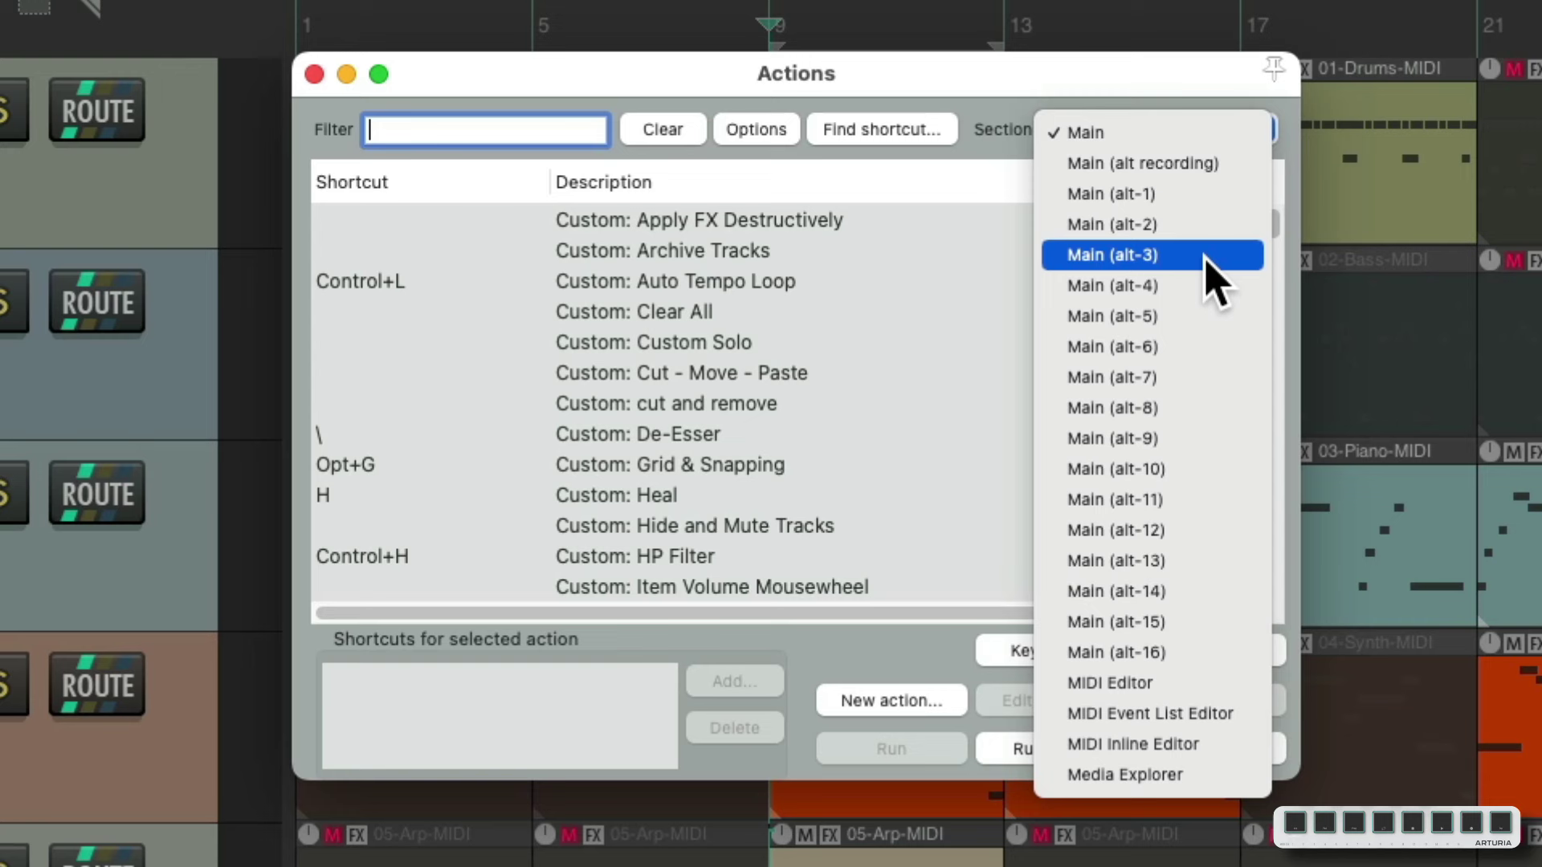
{"action": "left_click", "coordinate": [1183, 130]}
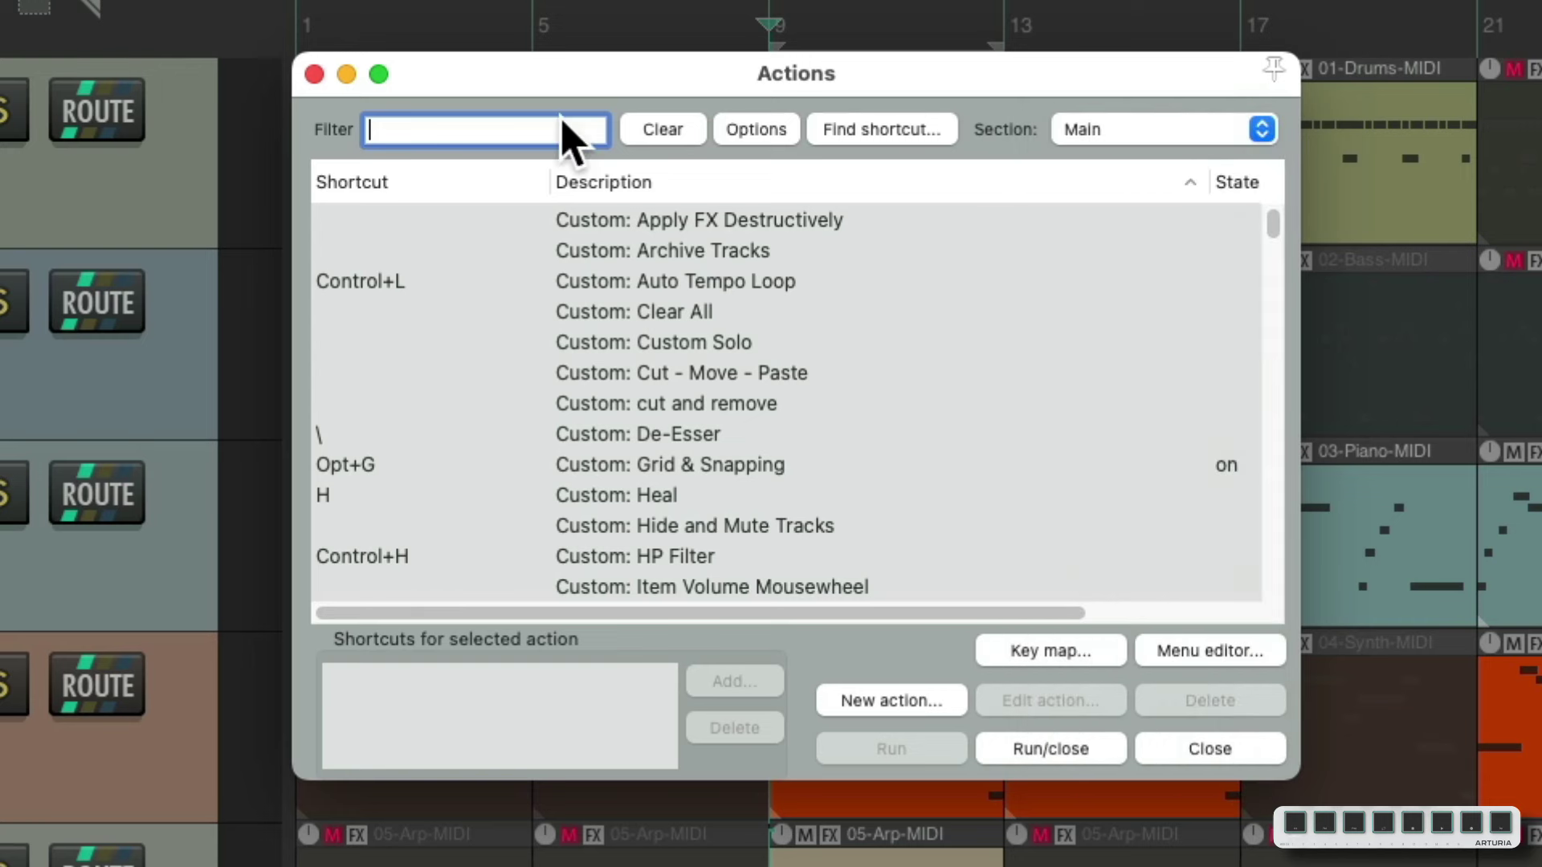
Filter for 'alt toggle' and give Toggle override to alt-1 the shortcut Control+1.
{"action": "type", "text": "alt toggle"}
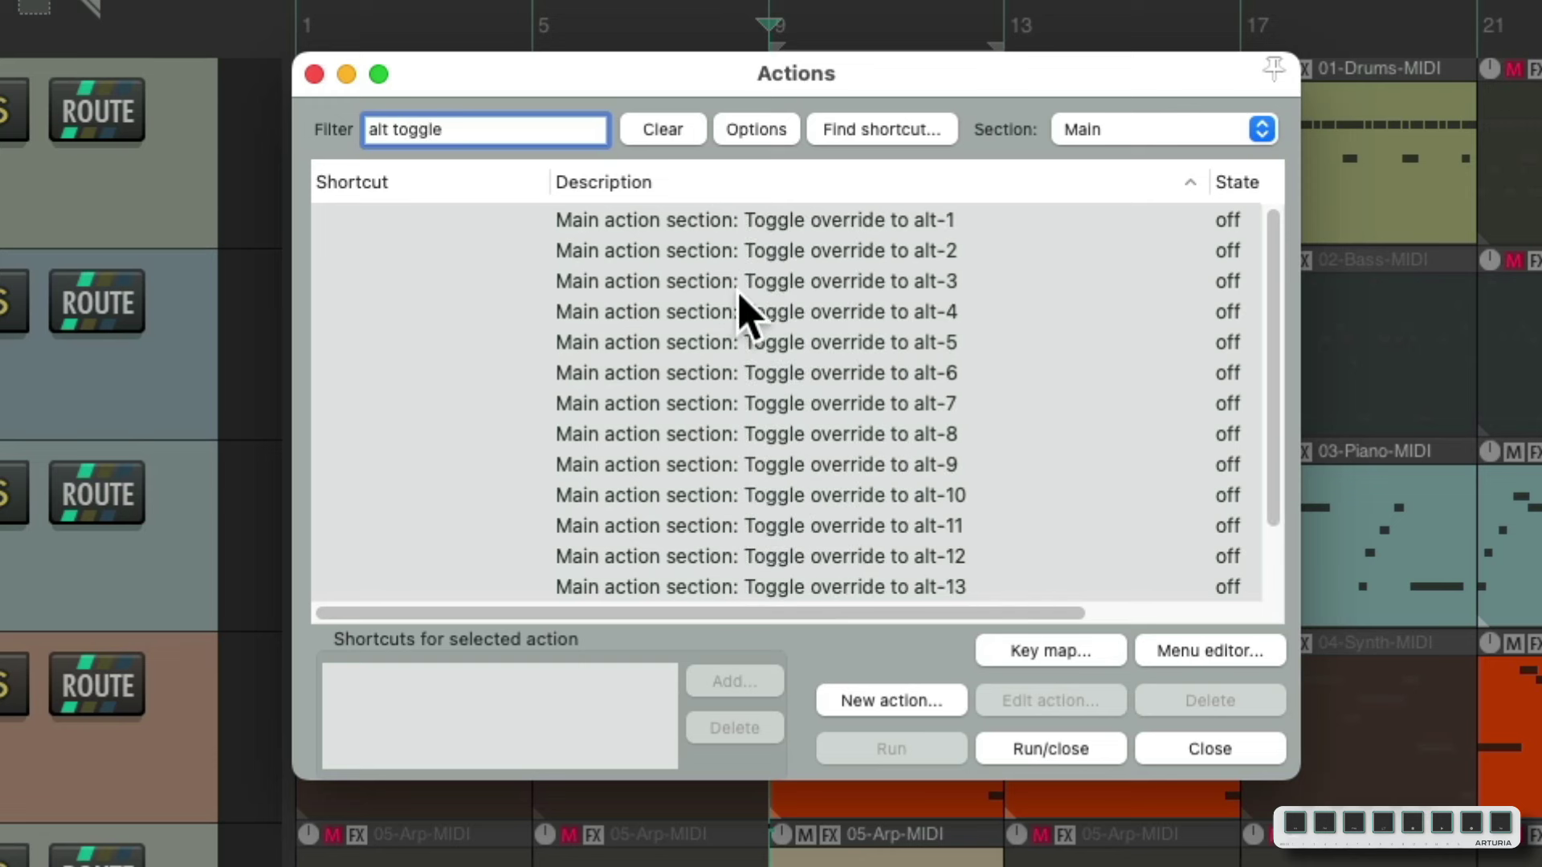
{"action": "left_click", "coordinate": [737, 220]}
{"action": "left_click", "coordinate": [737, 682]}
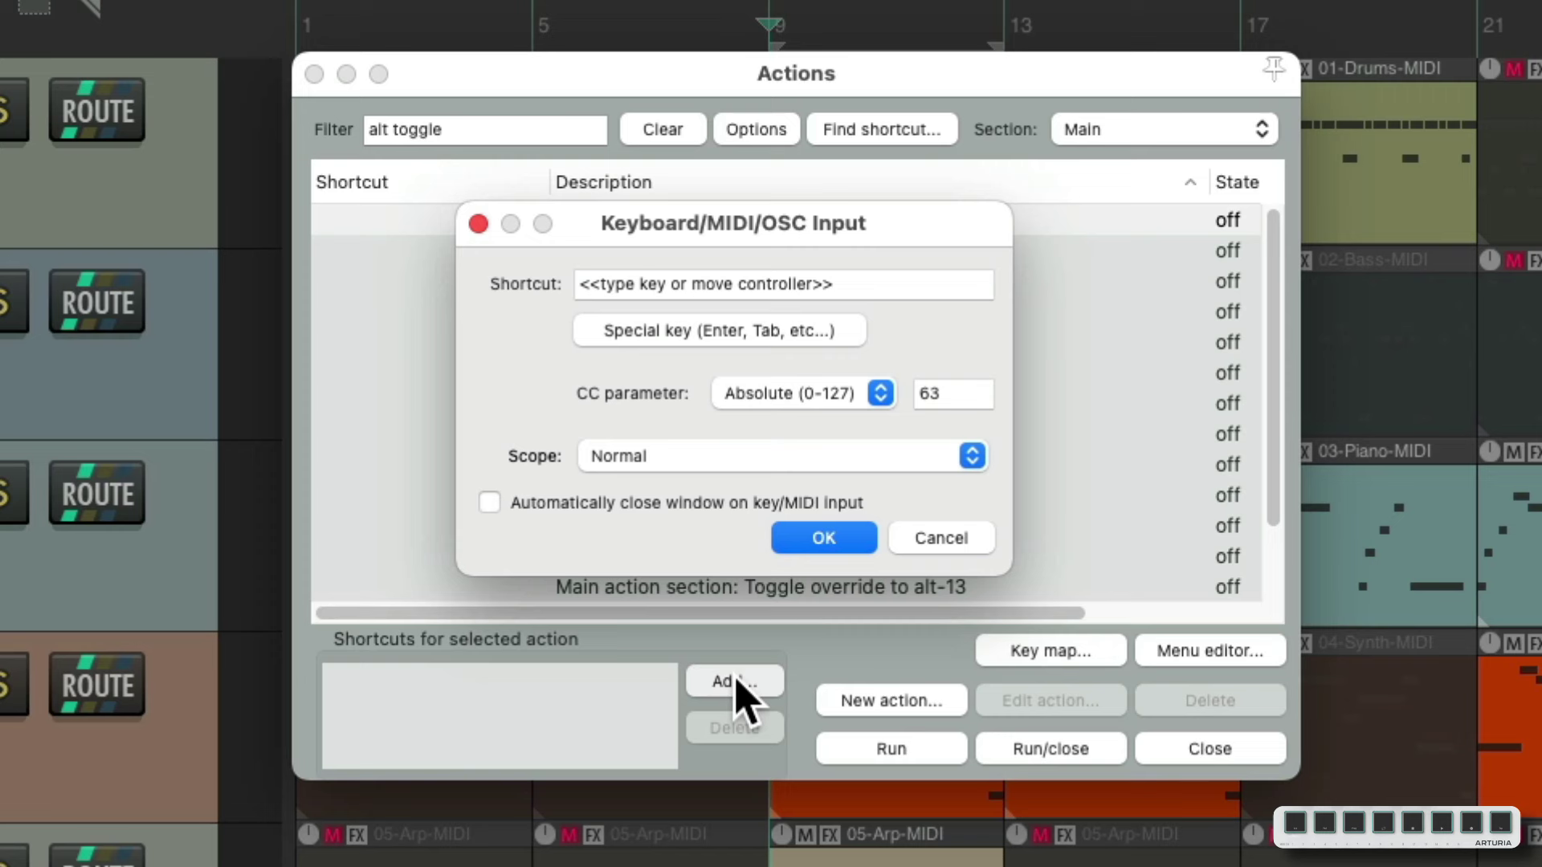
{"action": "key", "text": "ctrl+1"}
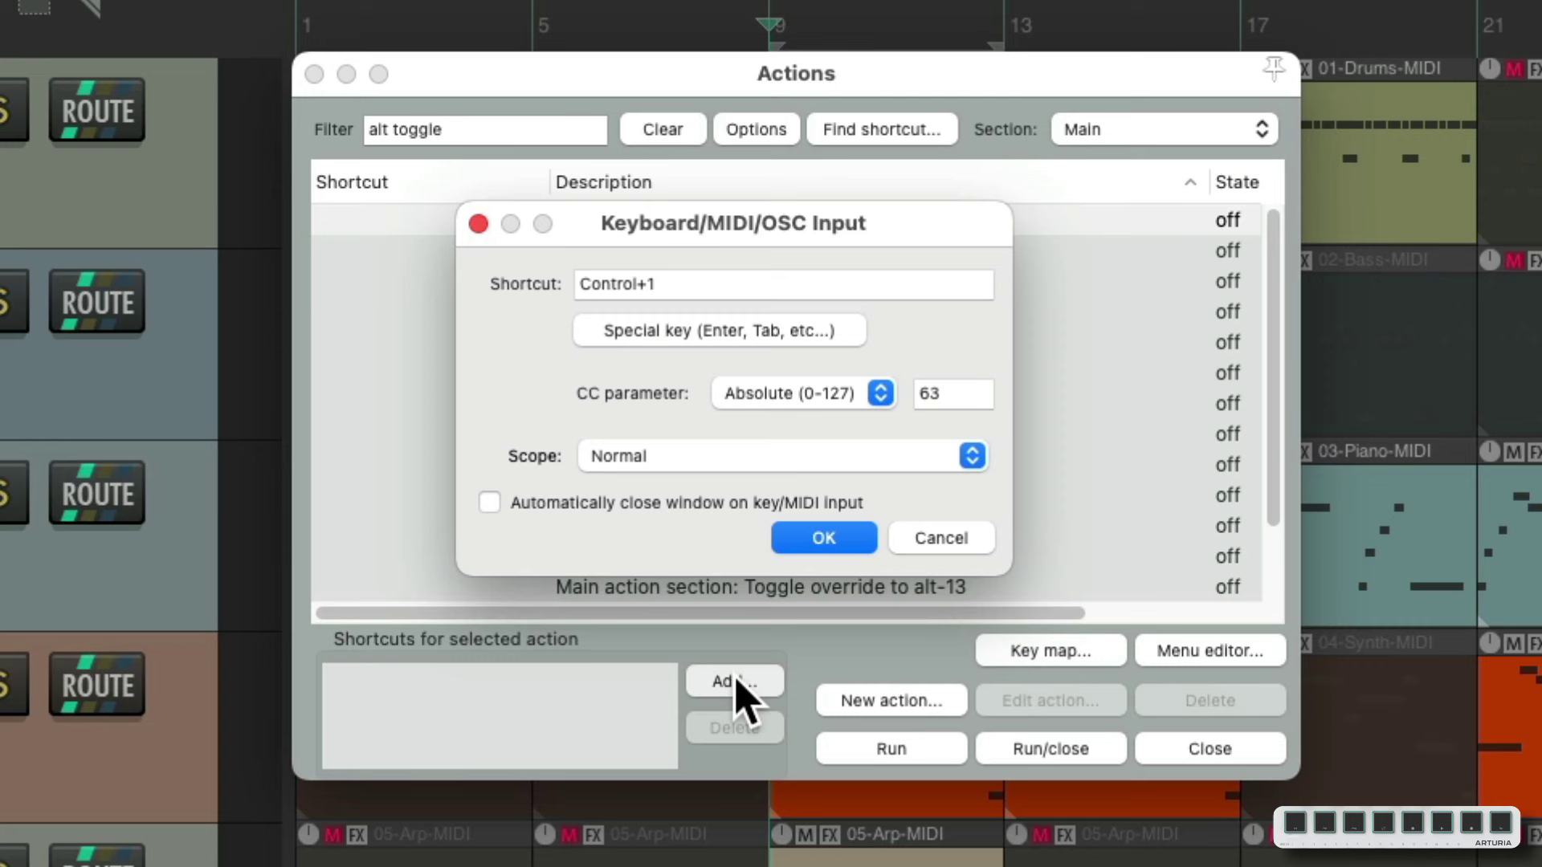
{"action": "key", "text": "Return"}
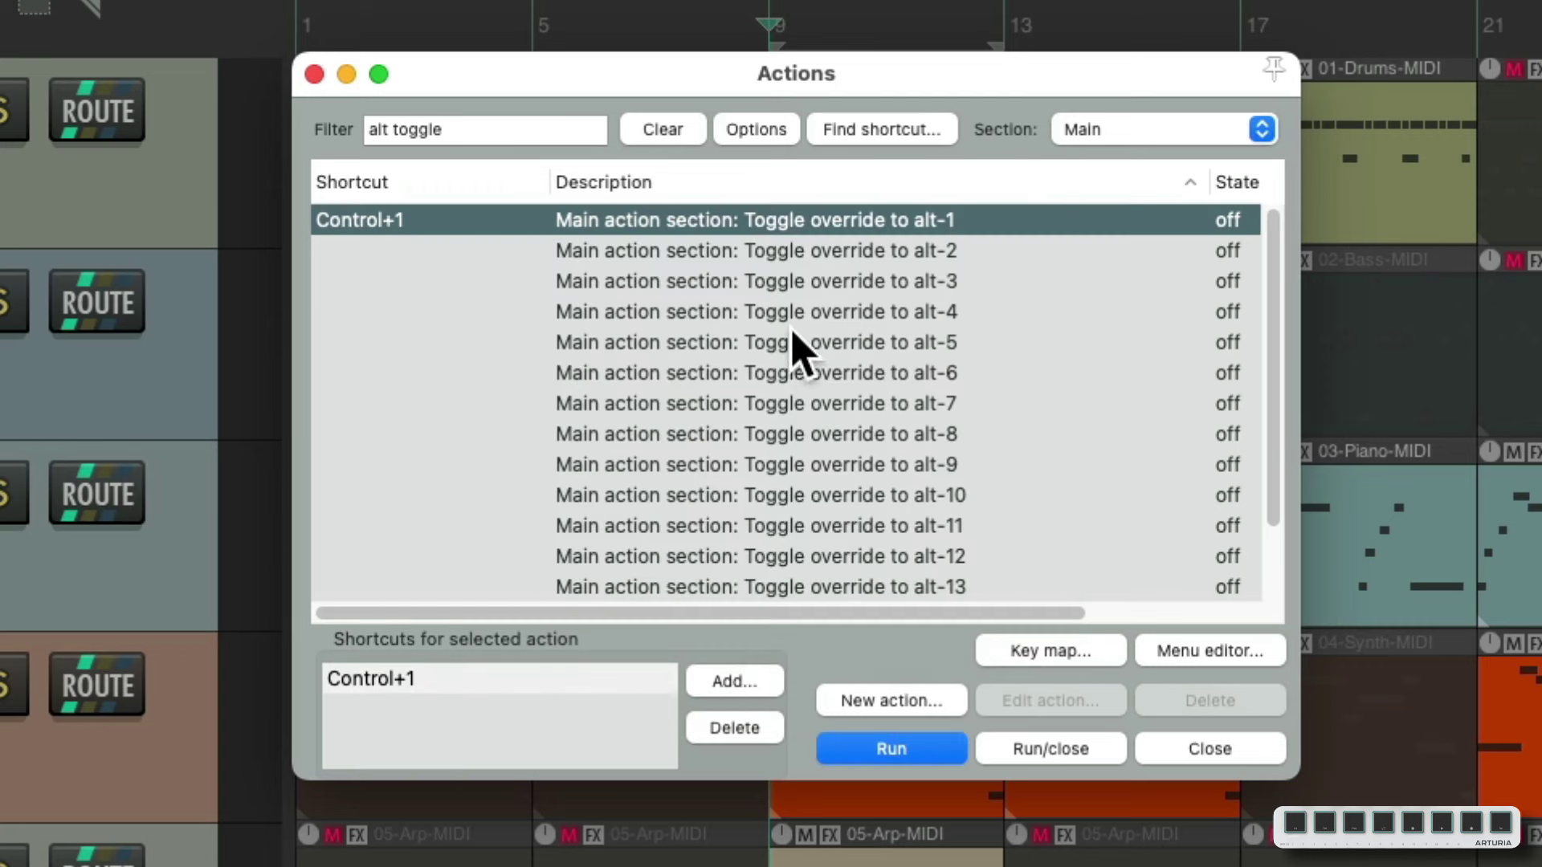
Give the alt-2 and alt-3 toggle overrides Control+2 and Control+3.
{"action": "left_click", "coordinate": [743, 256]}
{"action": "left_click", "coordinate": [734, 683]}
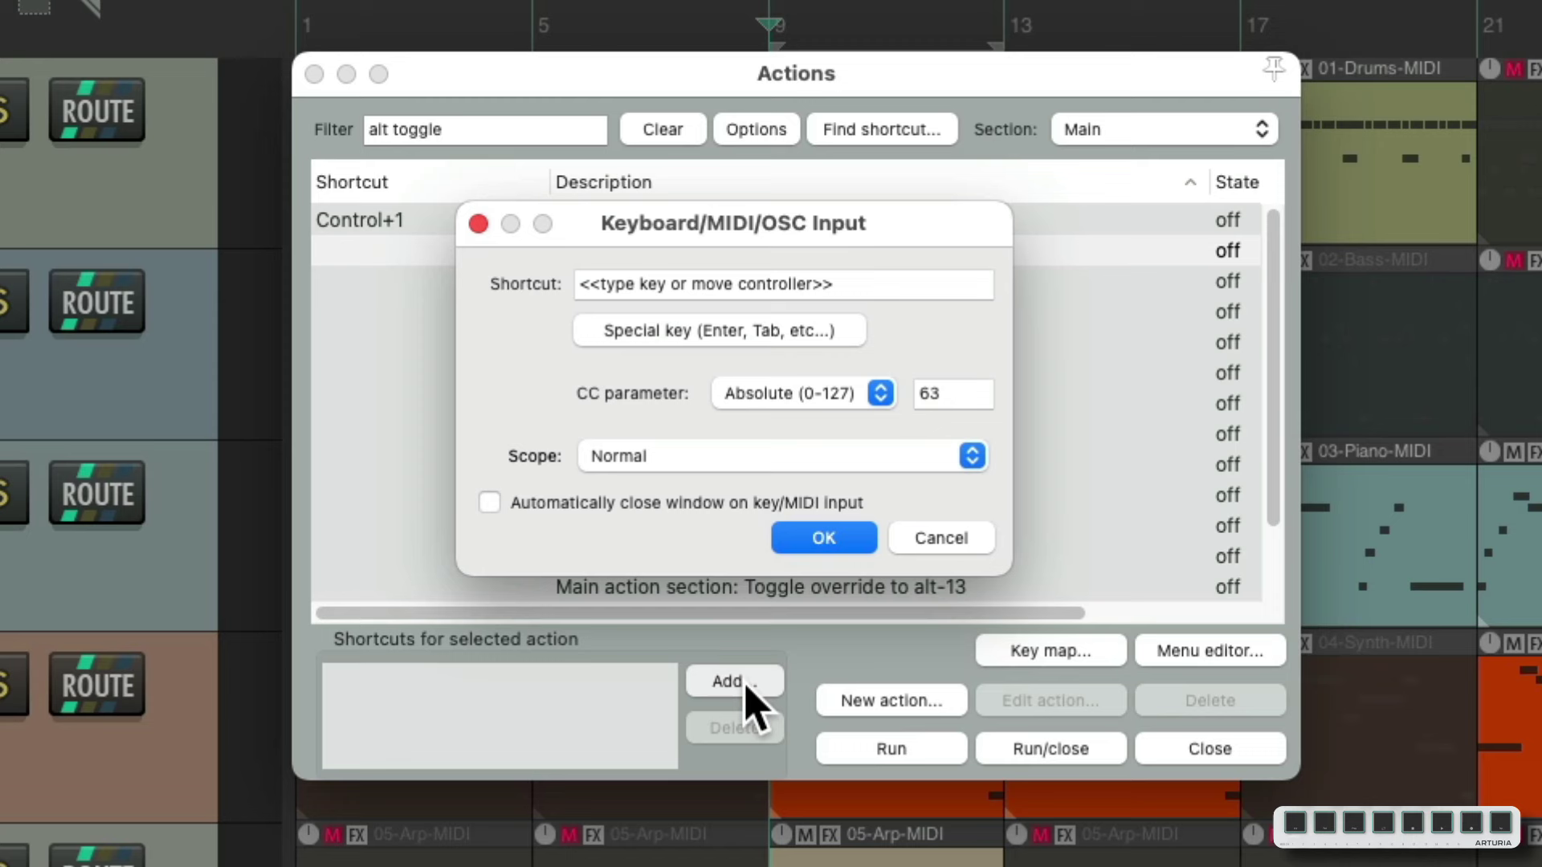
{"action": "key", "text": "ctrl+2"}
{"action": "key", "text": "Return"}
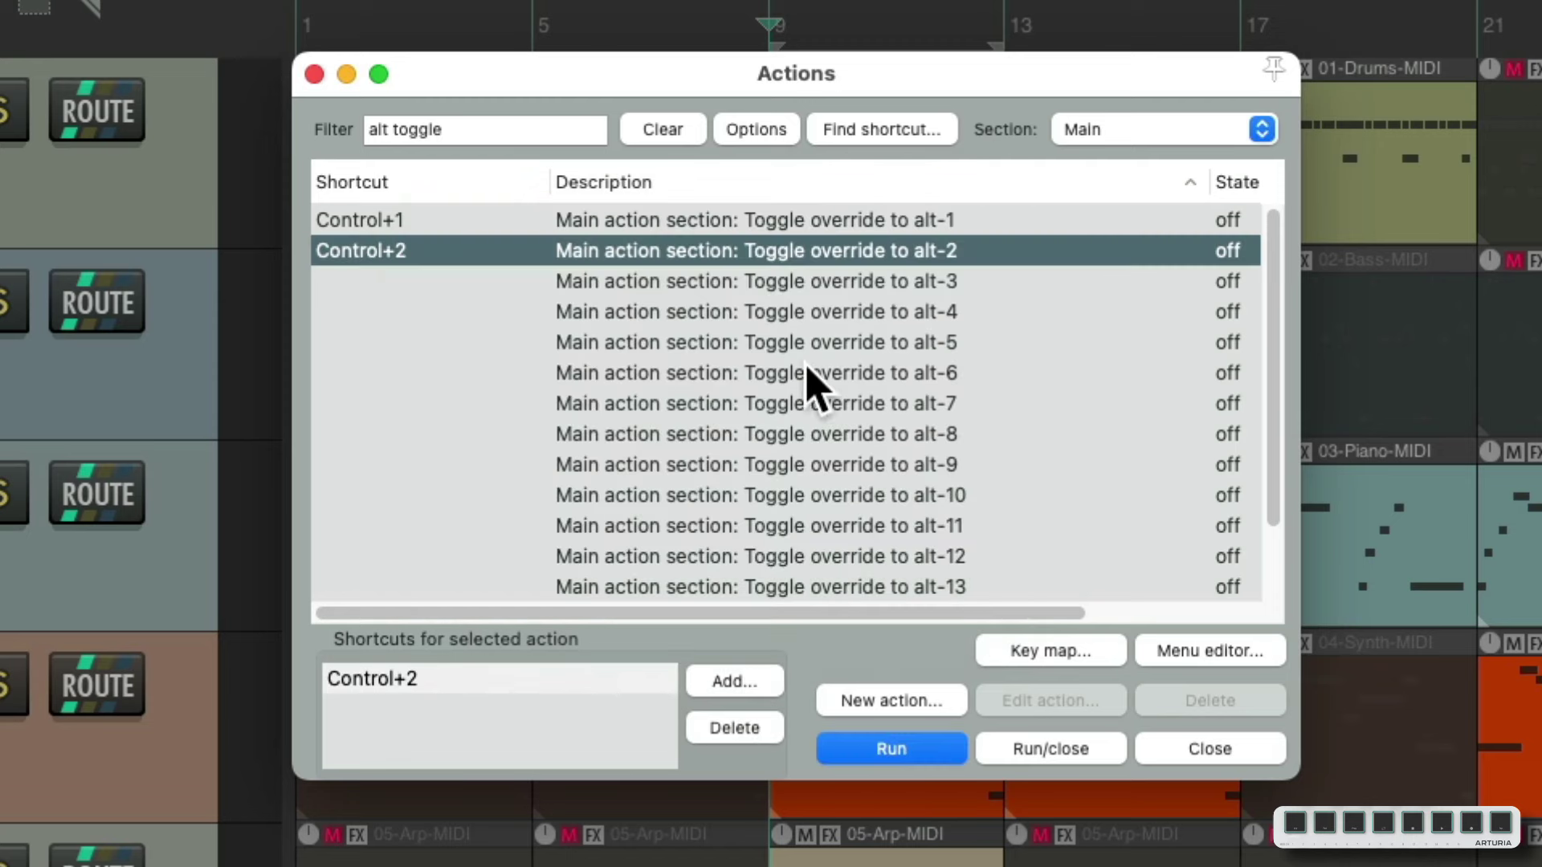
{"action": "left_click", "coordinate": [798, 281]}
{"action": "left_click", "coordinate": [737, 682]}
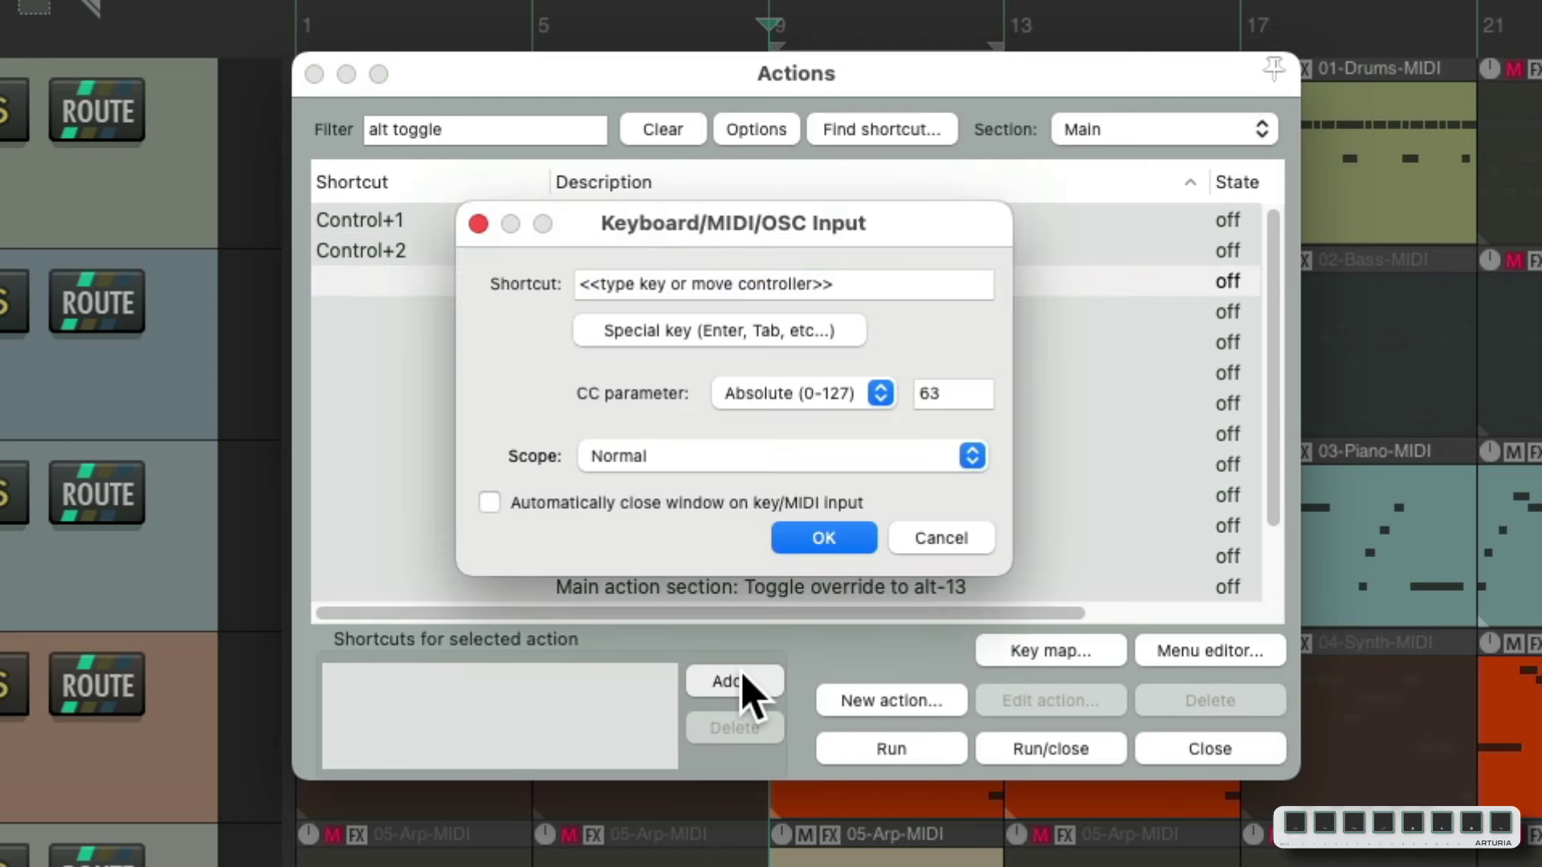
{"action": "key", "text": "ctrl+3"}
{"action": "key", "text": "Return"}
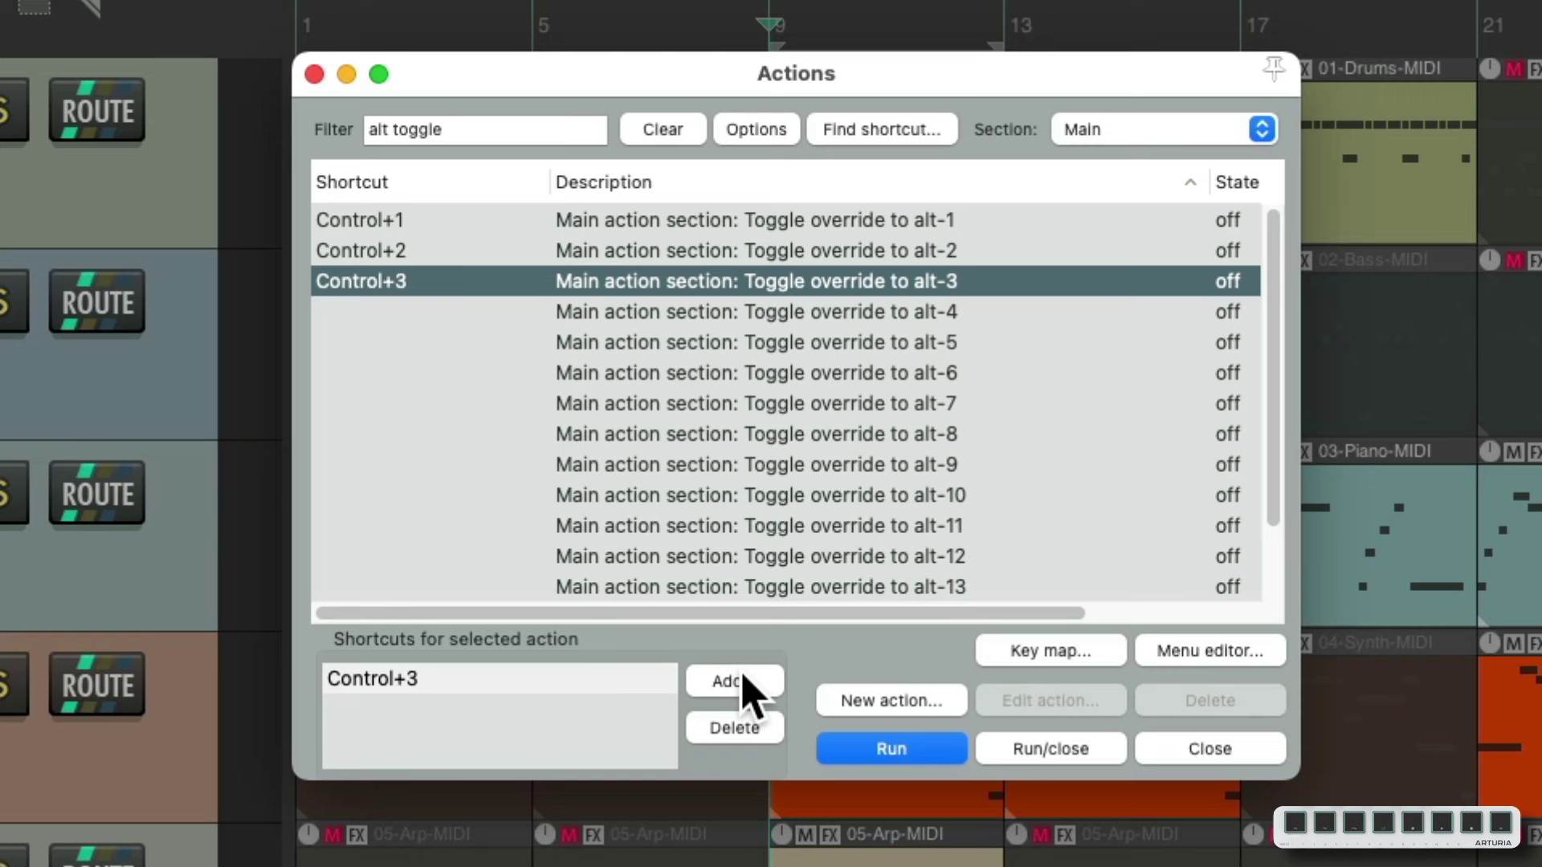
Copy the Main section shortcuts into the Main (alt-1) section.
{"action": "left_click", "coordinate": [1197, 130]}
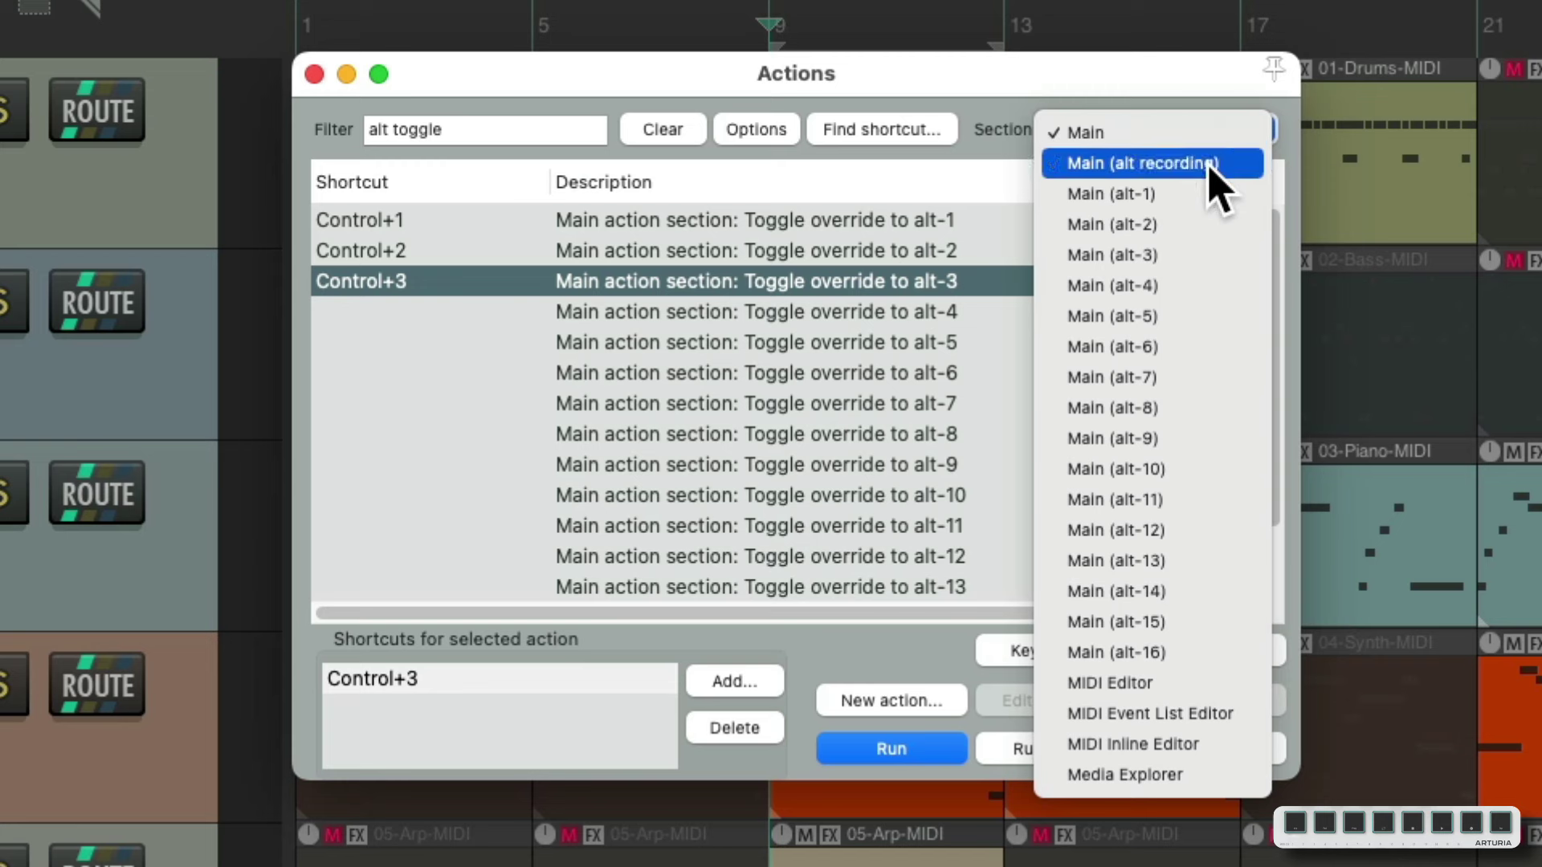
{"action": "left_click", "coordinate": [1217, 221]}
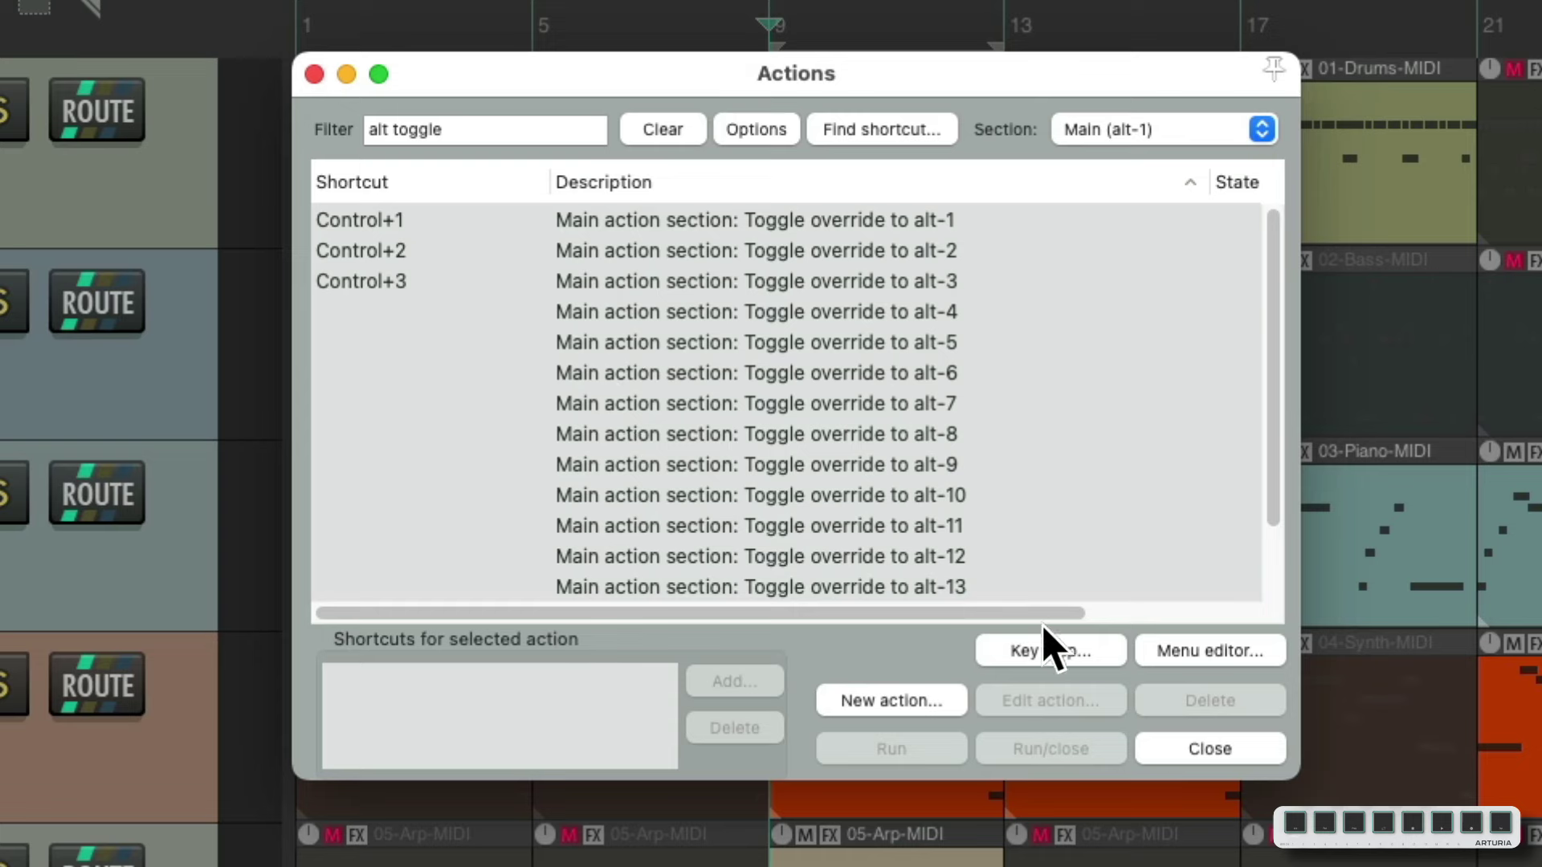
{"action": "left_click", "coordinate": [1074, 647]}
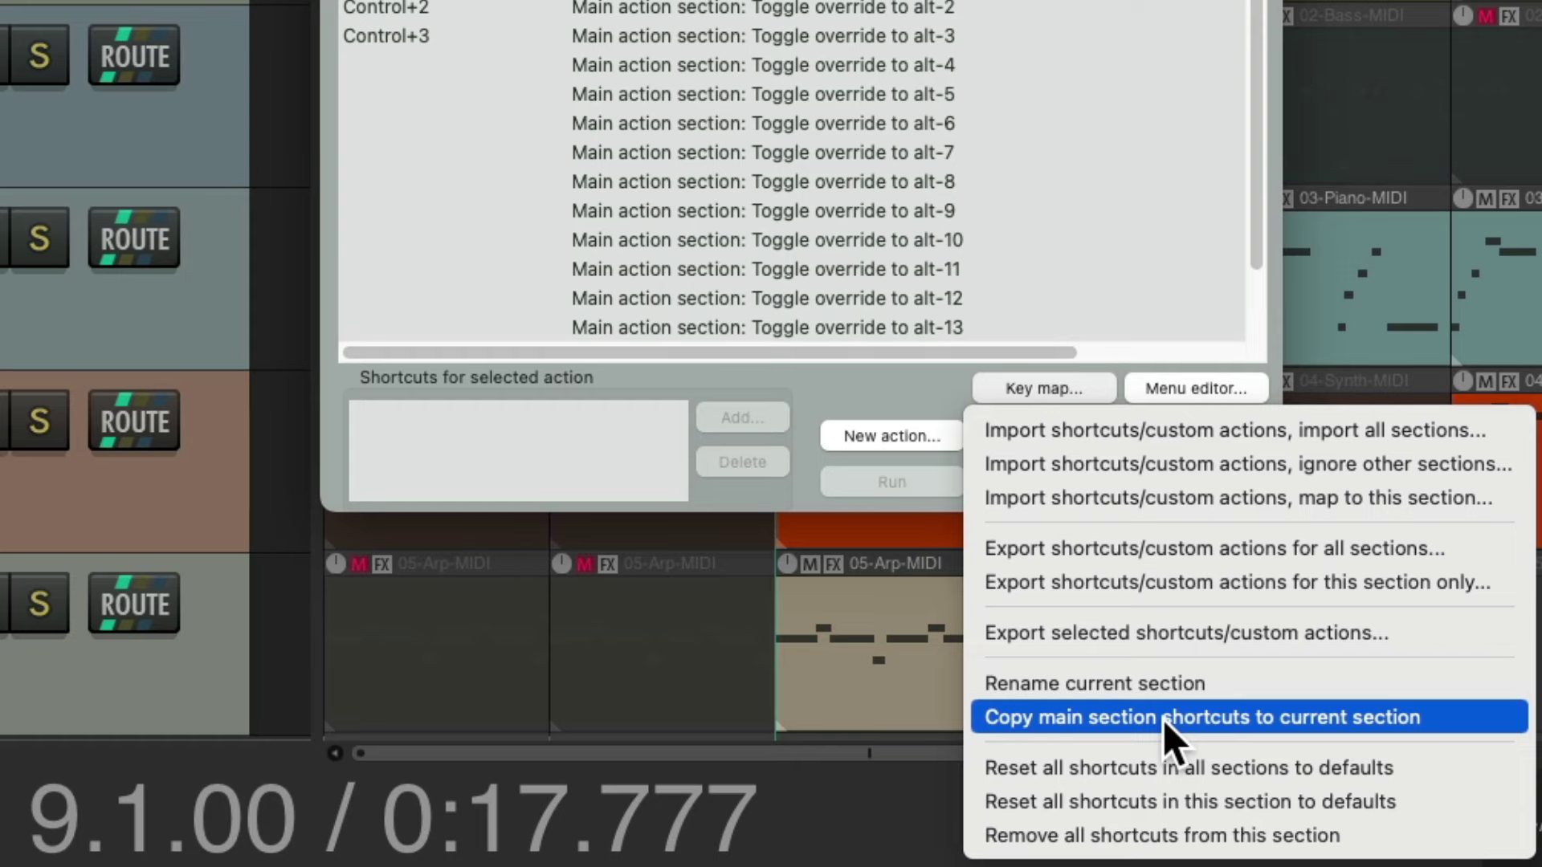
{"action": "left_click", "coordinate": [1163, 720]}
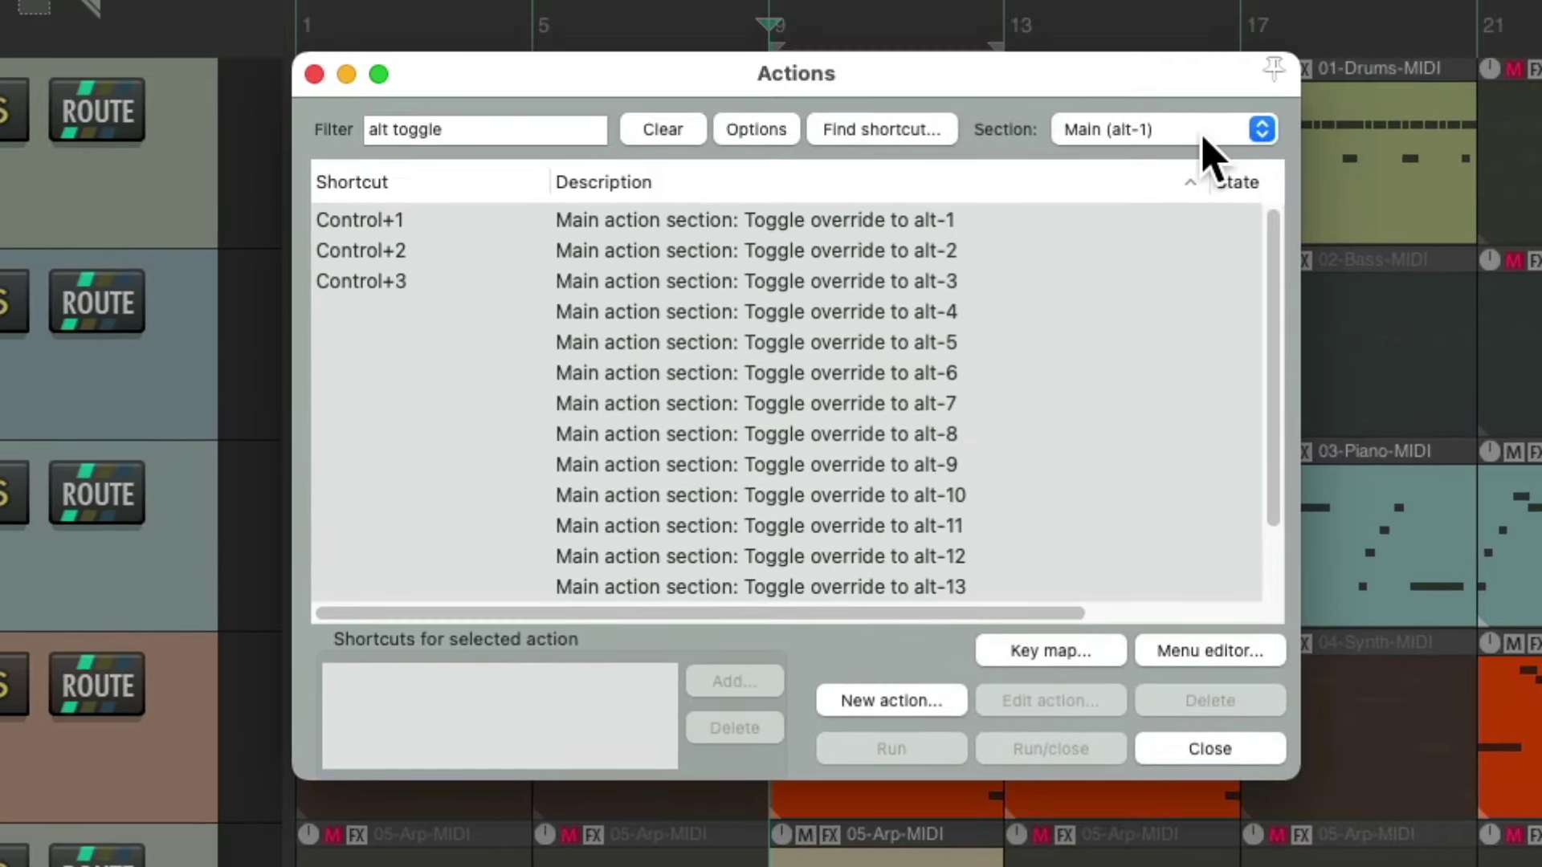
Copy the Main section shortcuts into the Main (alt-2) and Main (alt-3) sections.
{"action": "left_click", "coordinate": [1205, 138]}
{"action": "left_click", "coordinate": [1218, 172]}
{"action": "left_click", "coordinate": [1081, 652]}
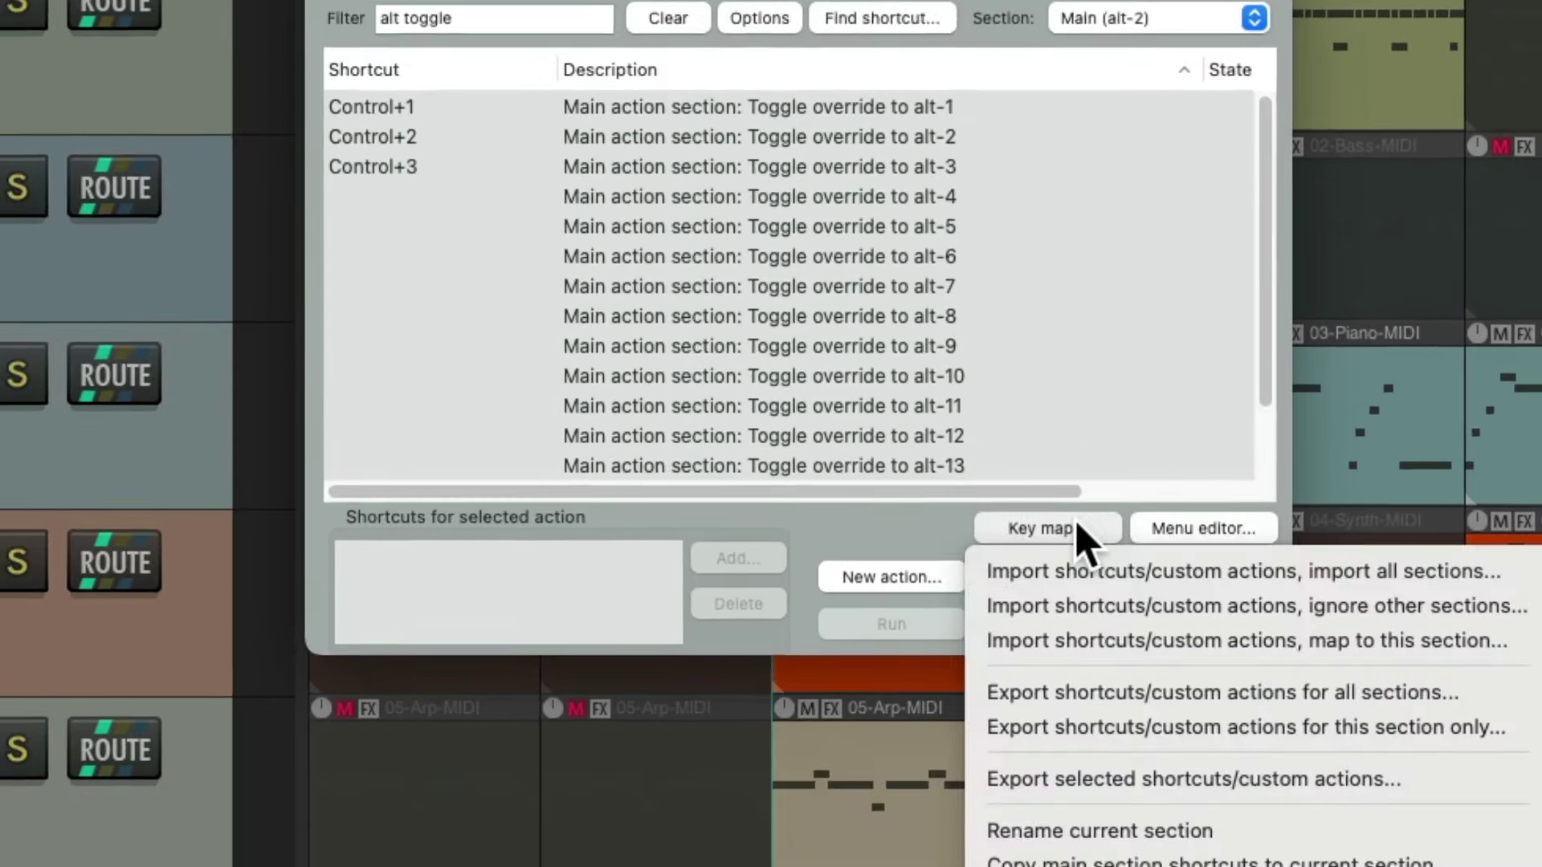
{"action": "left_click", "coordinate": [1009, 863]}
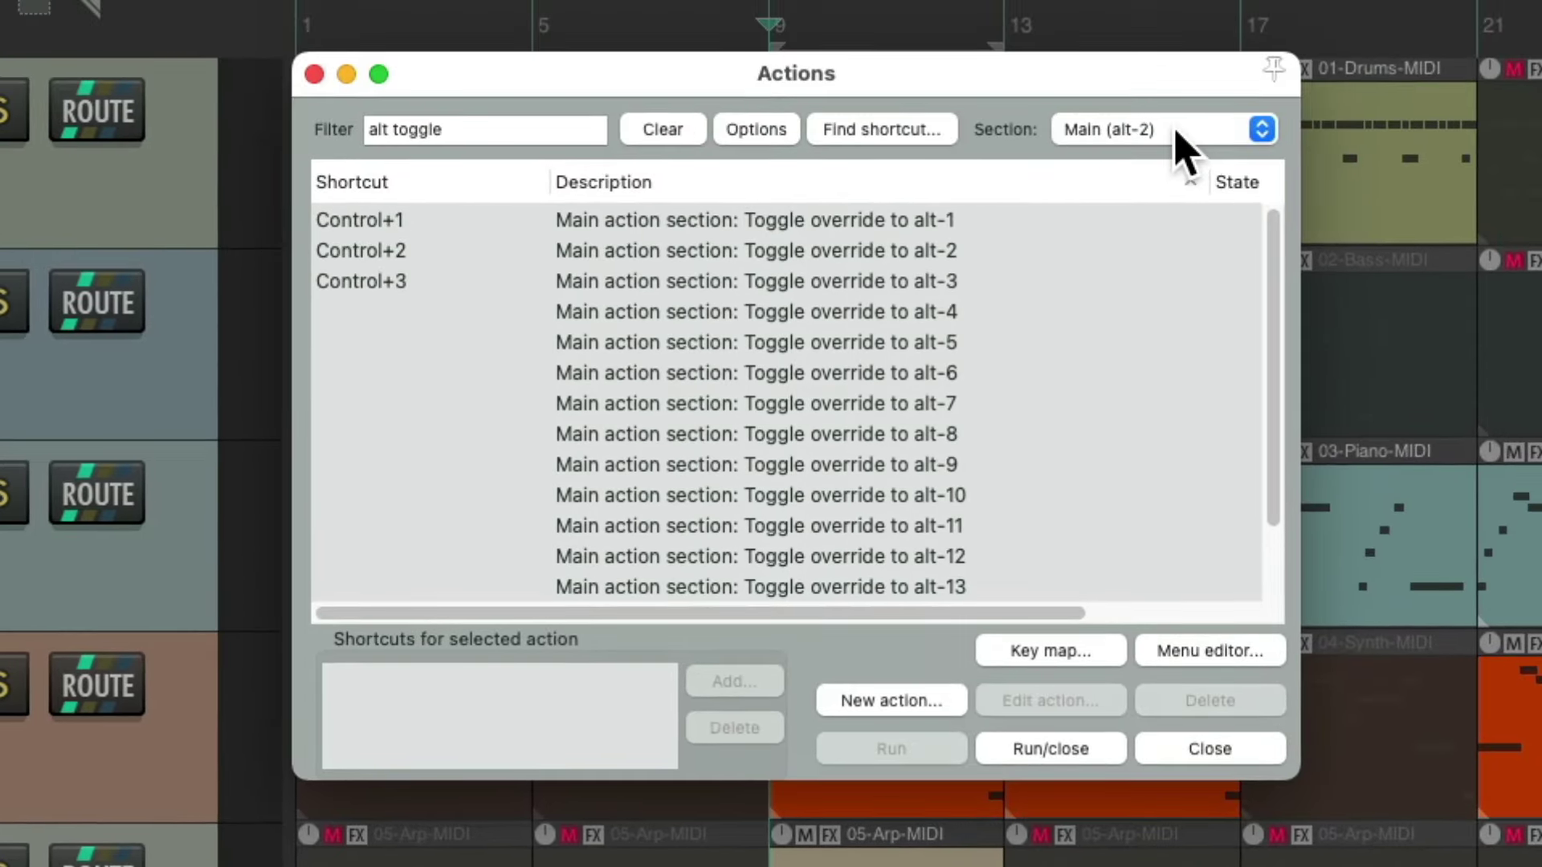
{"action": "left_click", "coordinate": [1177, 131]}
{"action": "left_click", "coordinate": [1179, 161]}
{"action": "left_click", "coordinate": [1104, 650]}
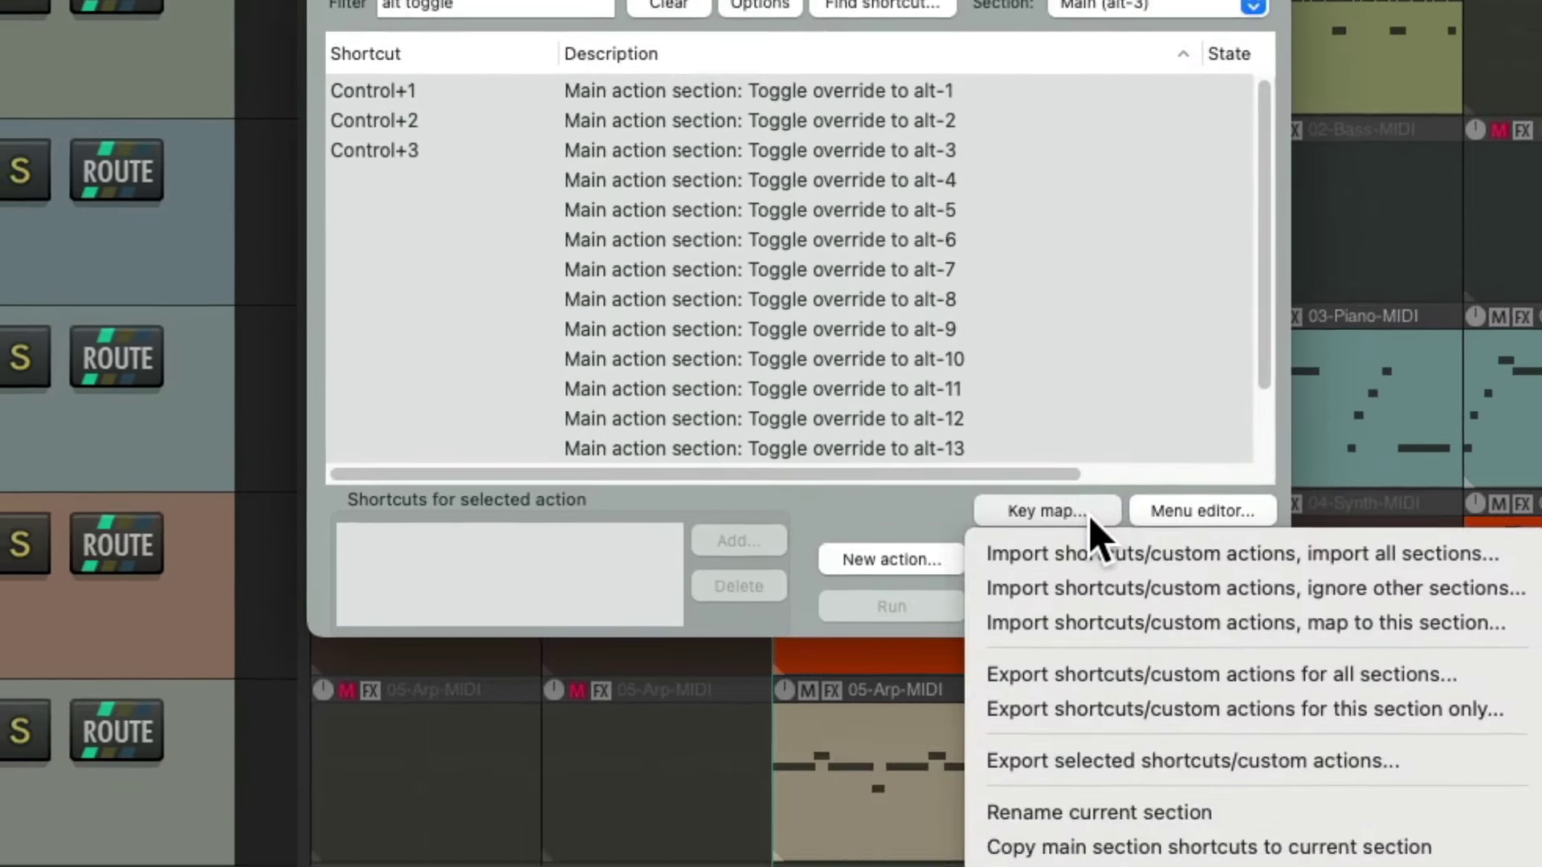
{"action": "left_click", "coordinate": [1076, 847]}
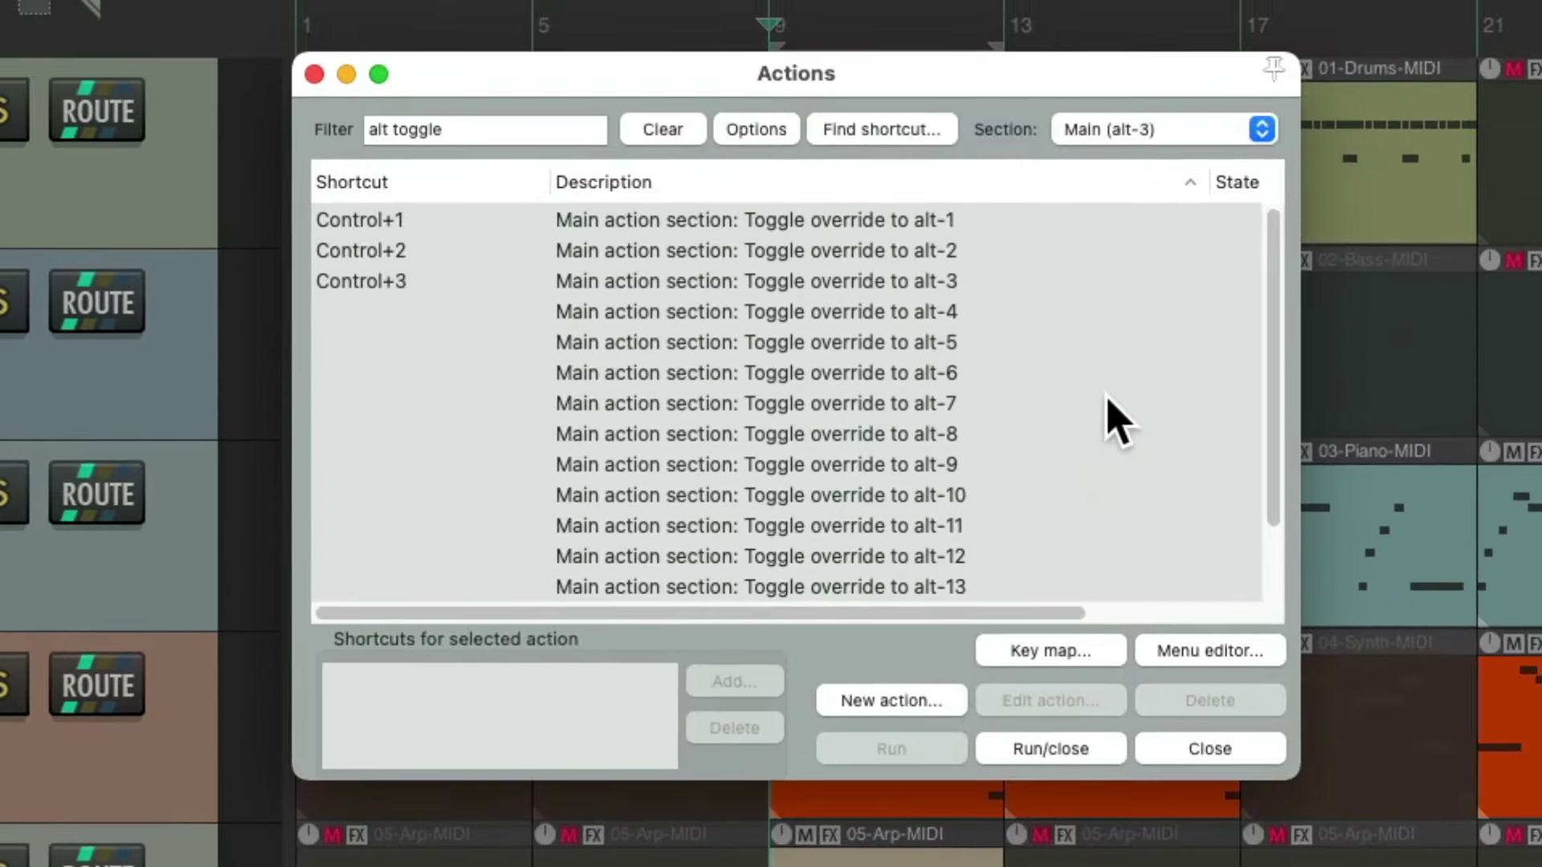
Return to the Main (alt-1) section and clear the action filter.
{"action": "left_click", "coordinate": [1166, 131]}
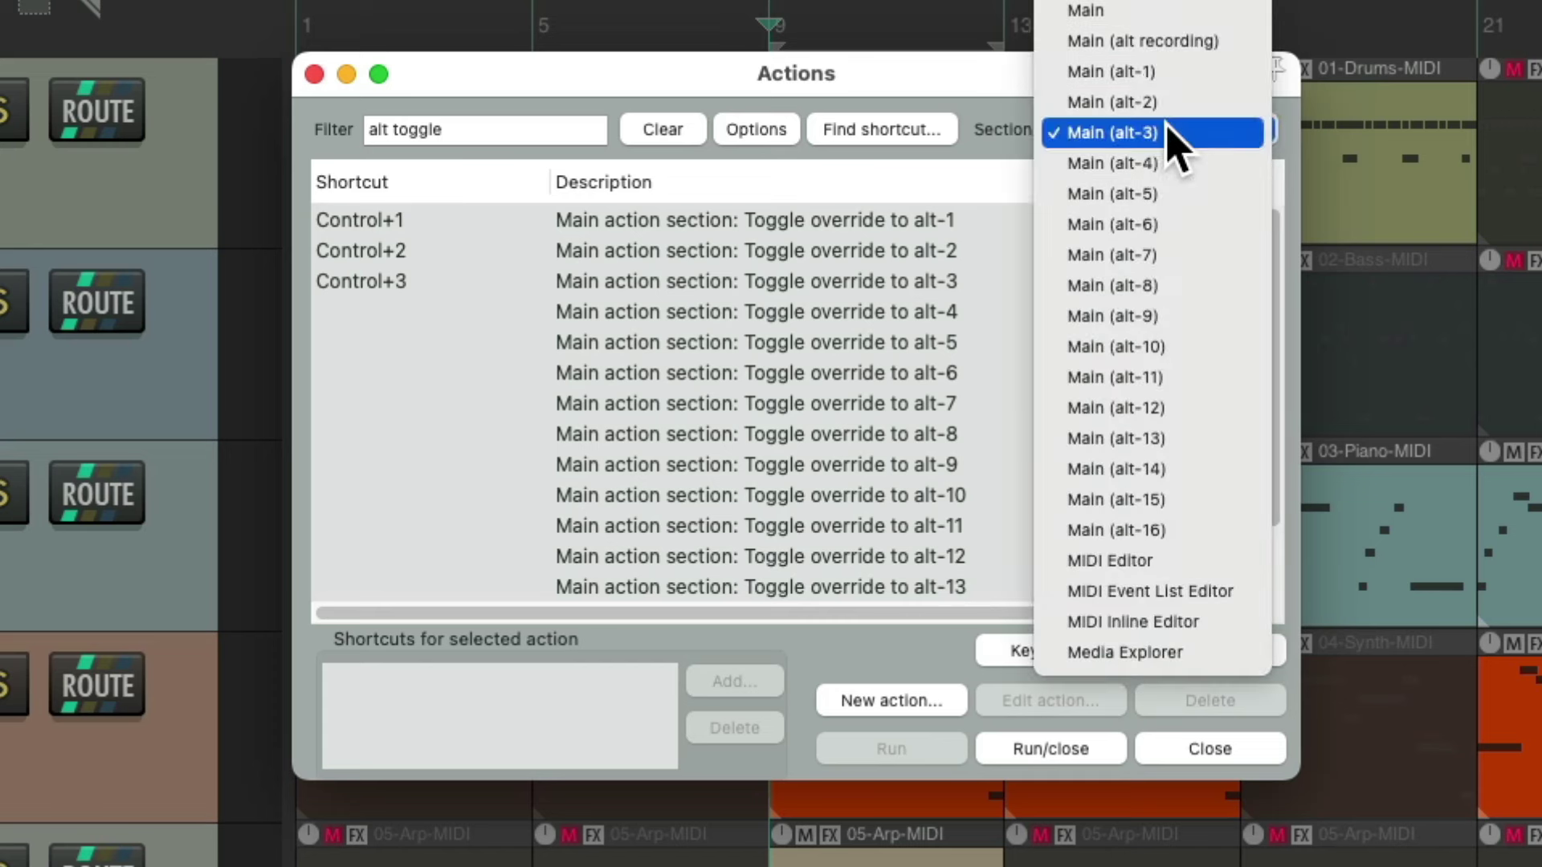
{"action": "left_click", "coordinate": [1175, 72]}
{"action": "left_click", "coordinate": [678, 137]}
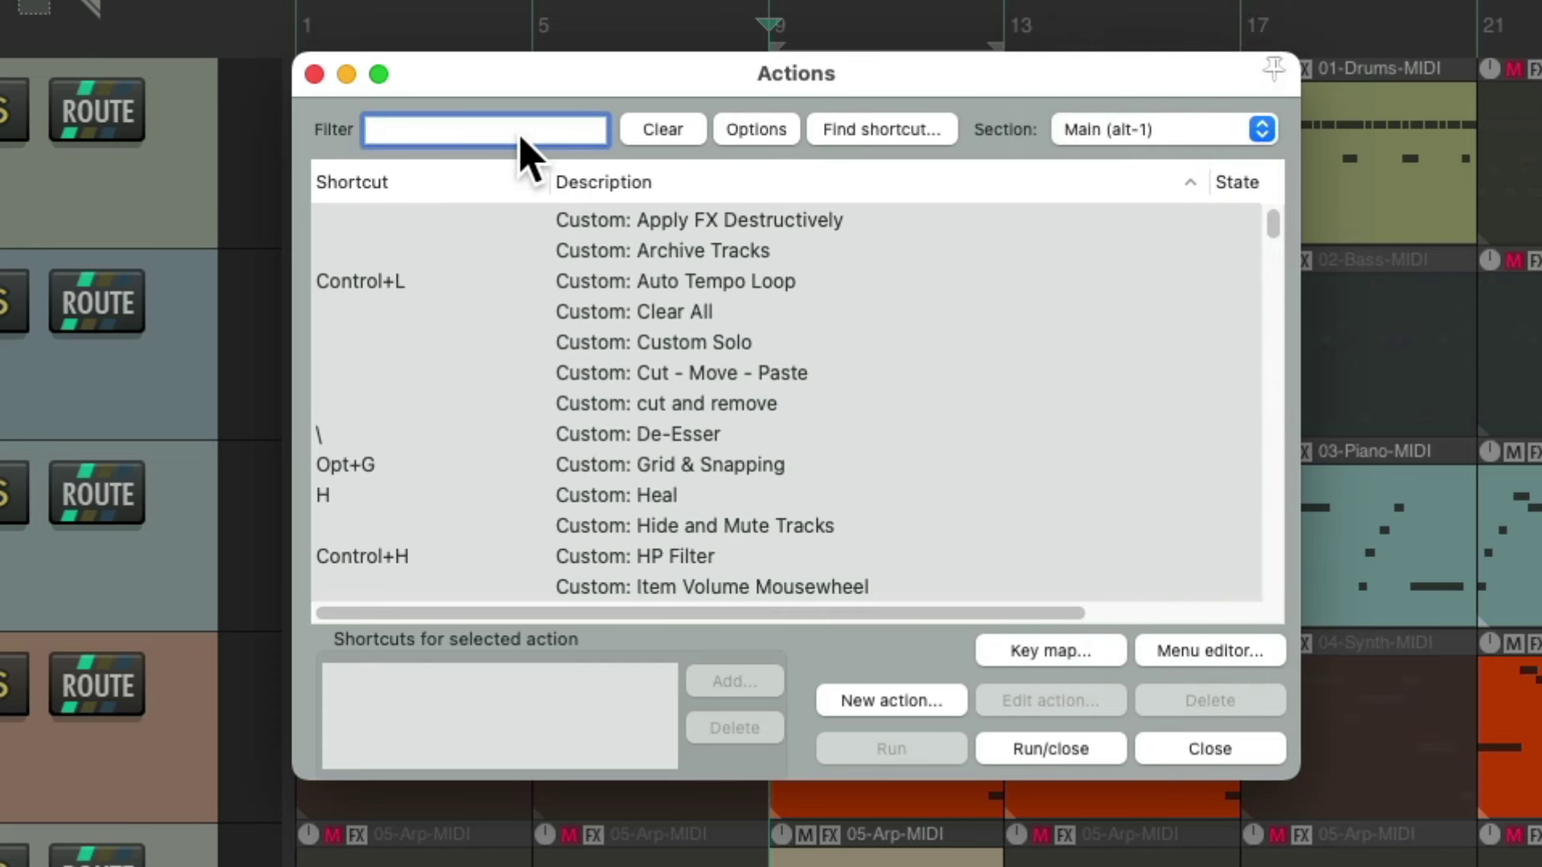
Inspect Custom: Region 1's go-to-region and set-loop-points steps, then close the list.
{"action": "type", "text": "region"}
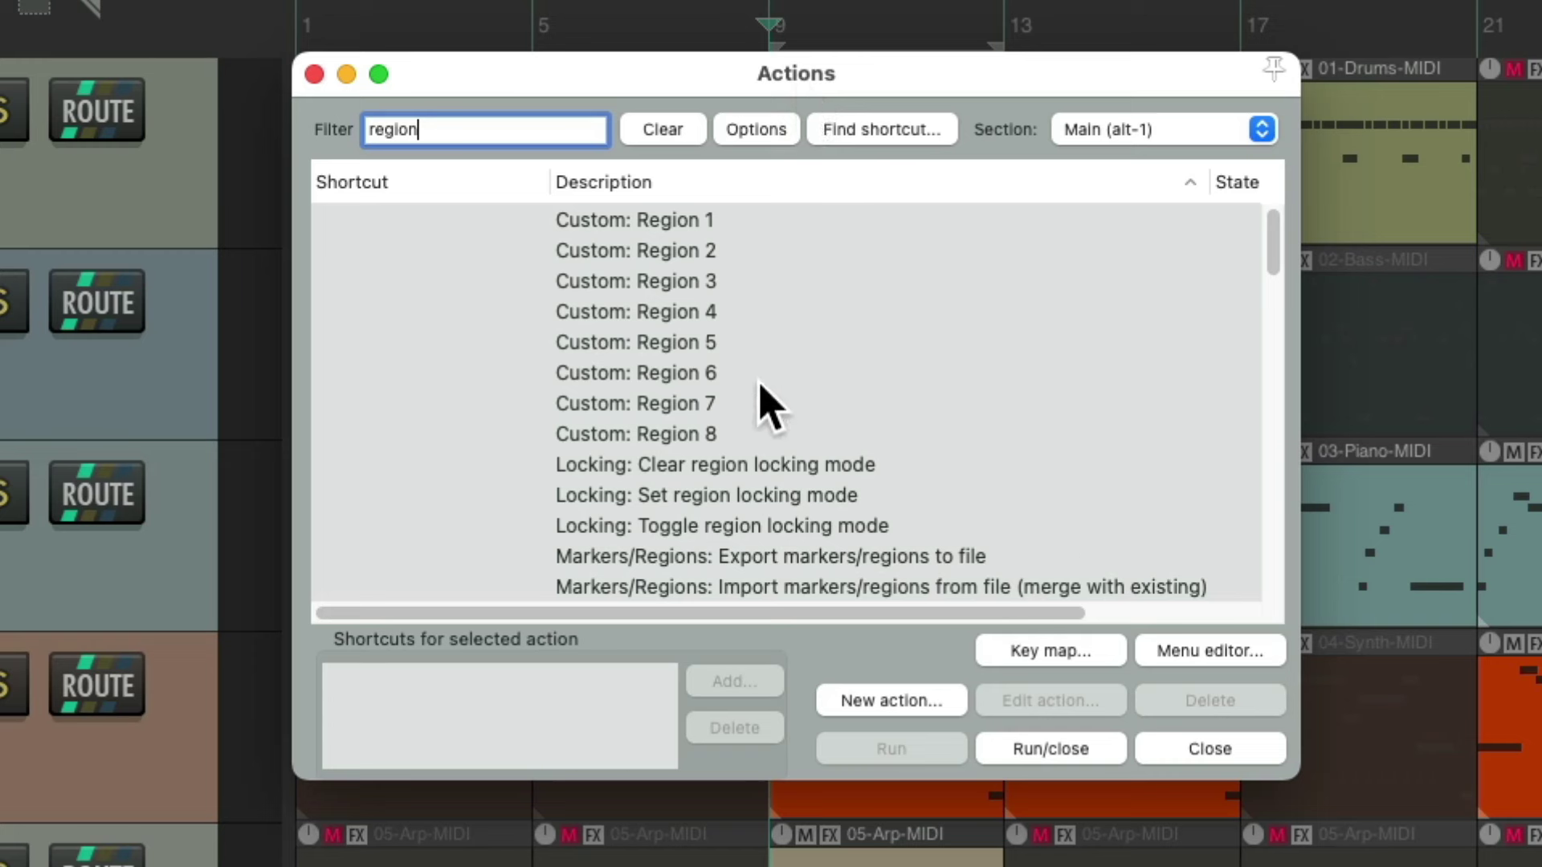
{"action": "left_click", "coordinate": [760, 218]}
{"action": "right_click", "coordinate": [761, 217]}
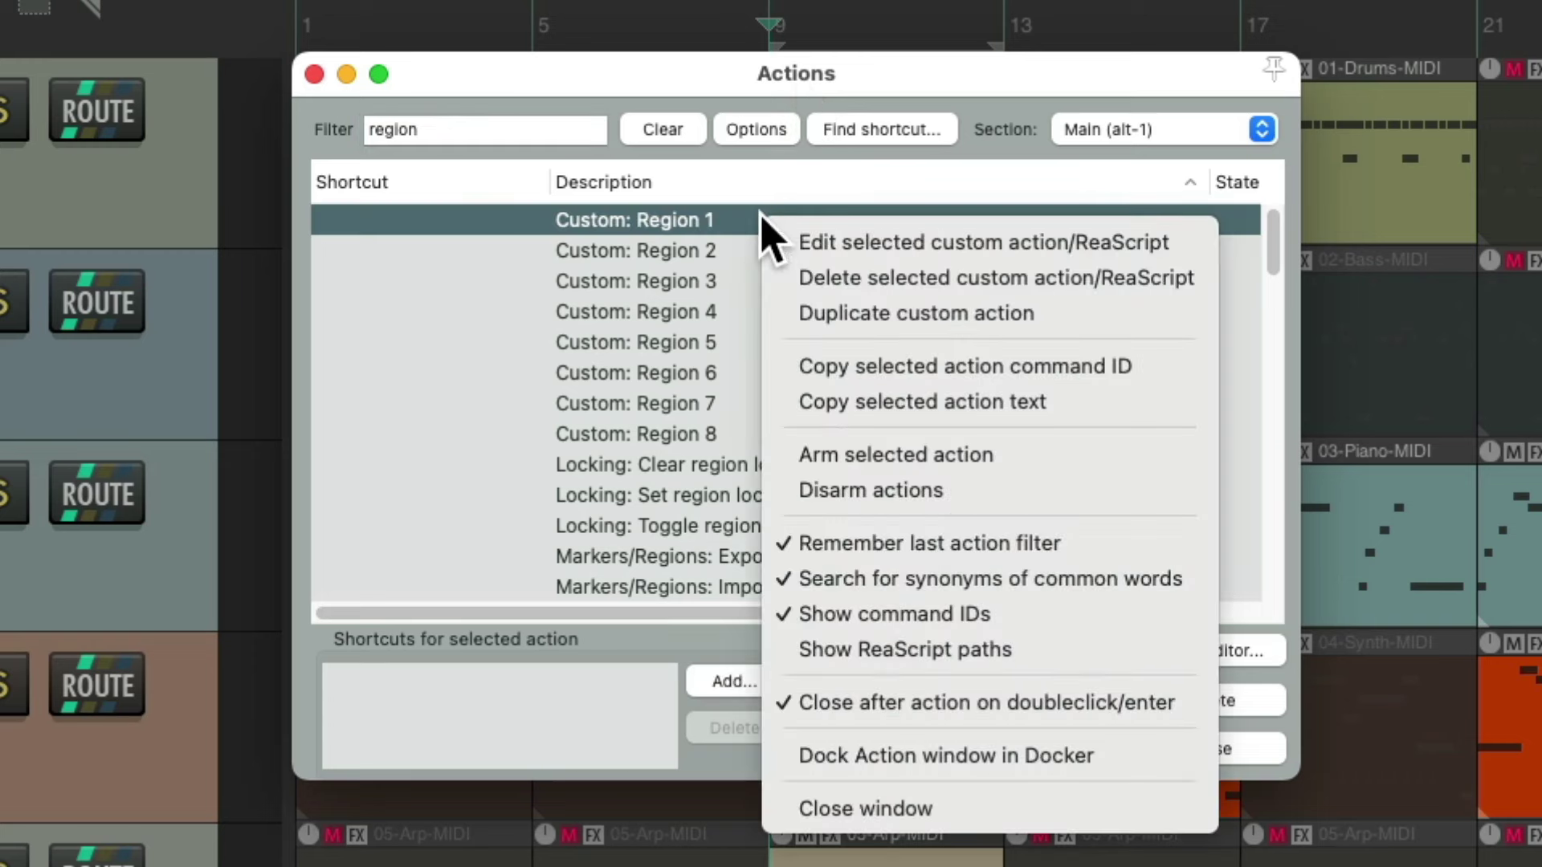
{"action": "left_click", "coordinate": [787, 243]}
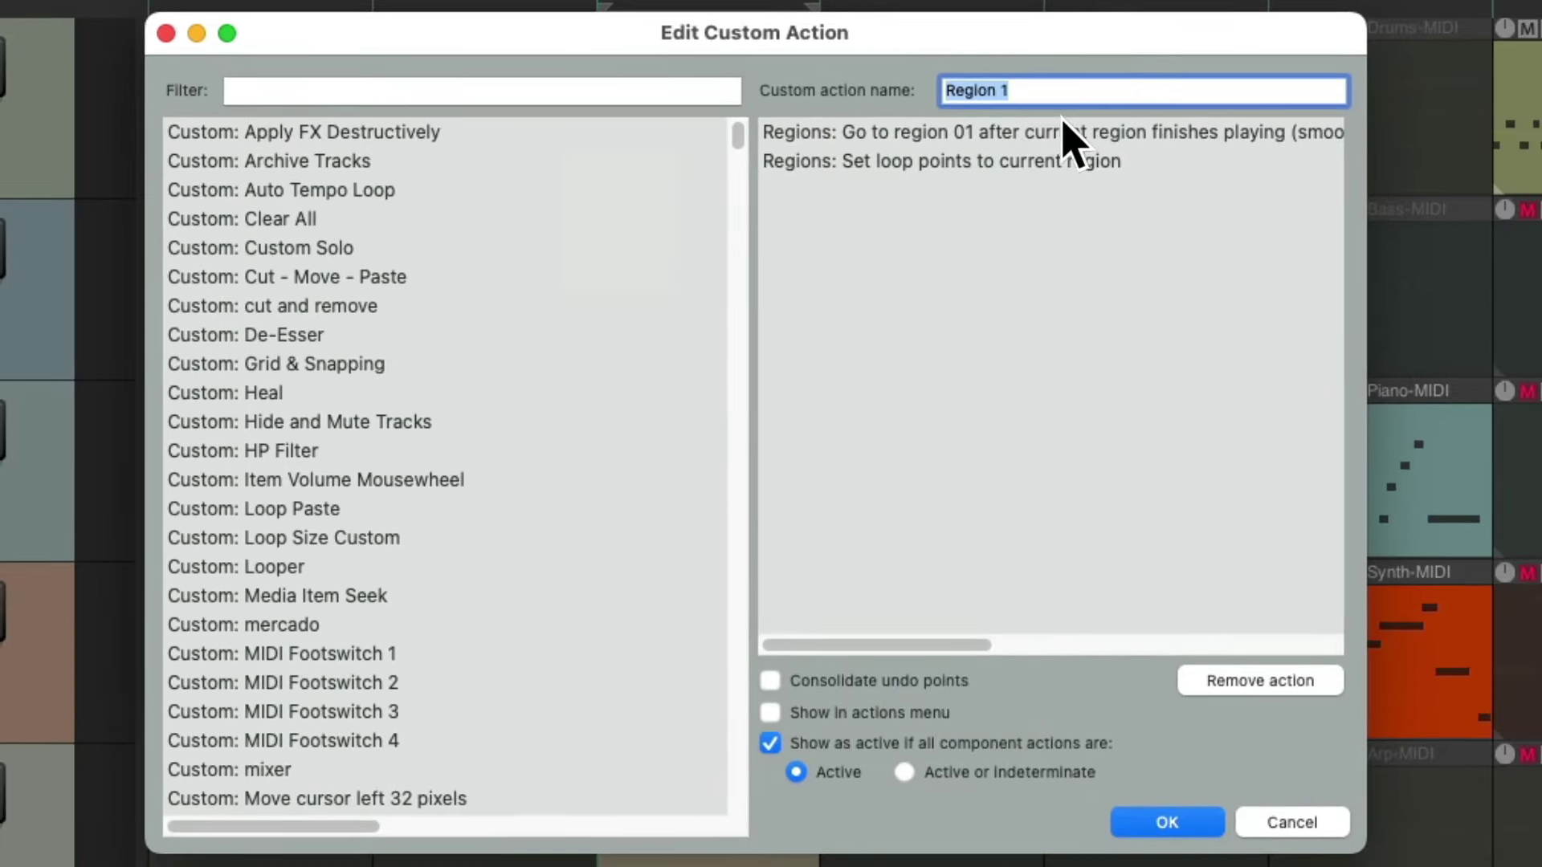
{"action": "left_click", "coordinate": [1058, 122]}
{"action": "left_click", "coordinate": [1116, 159]}
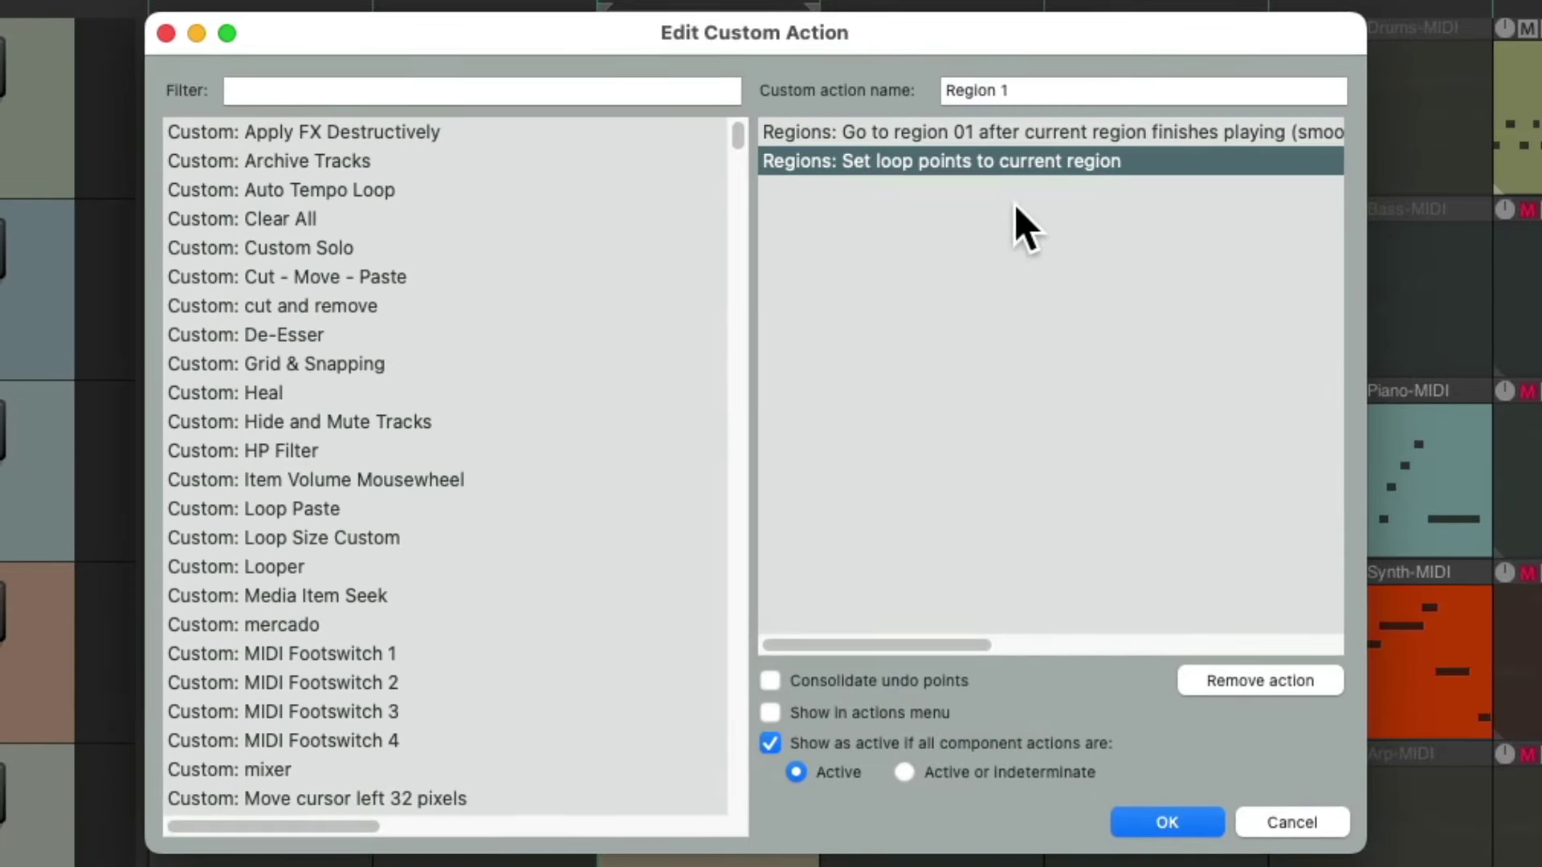
{"action": "key", "text": "Return"}
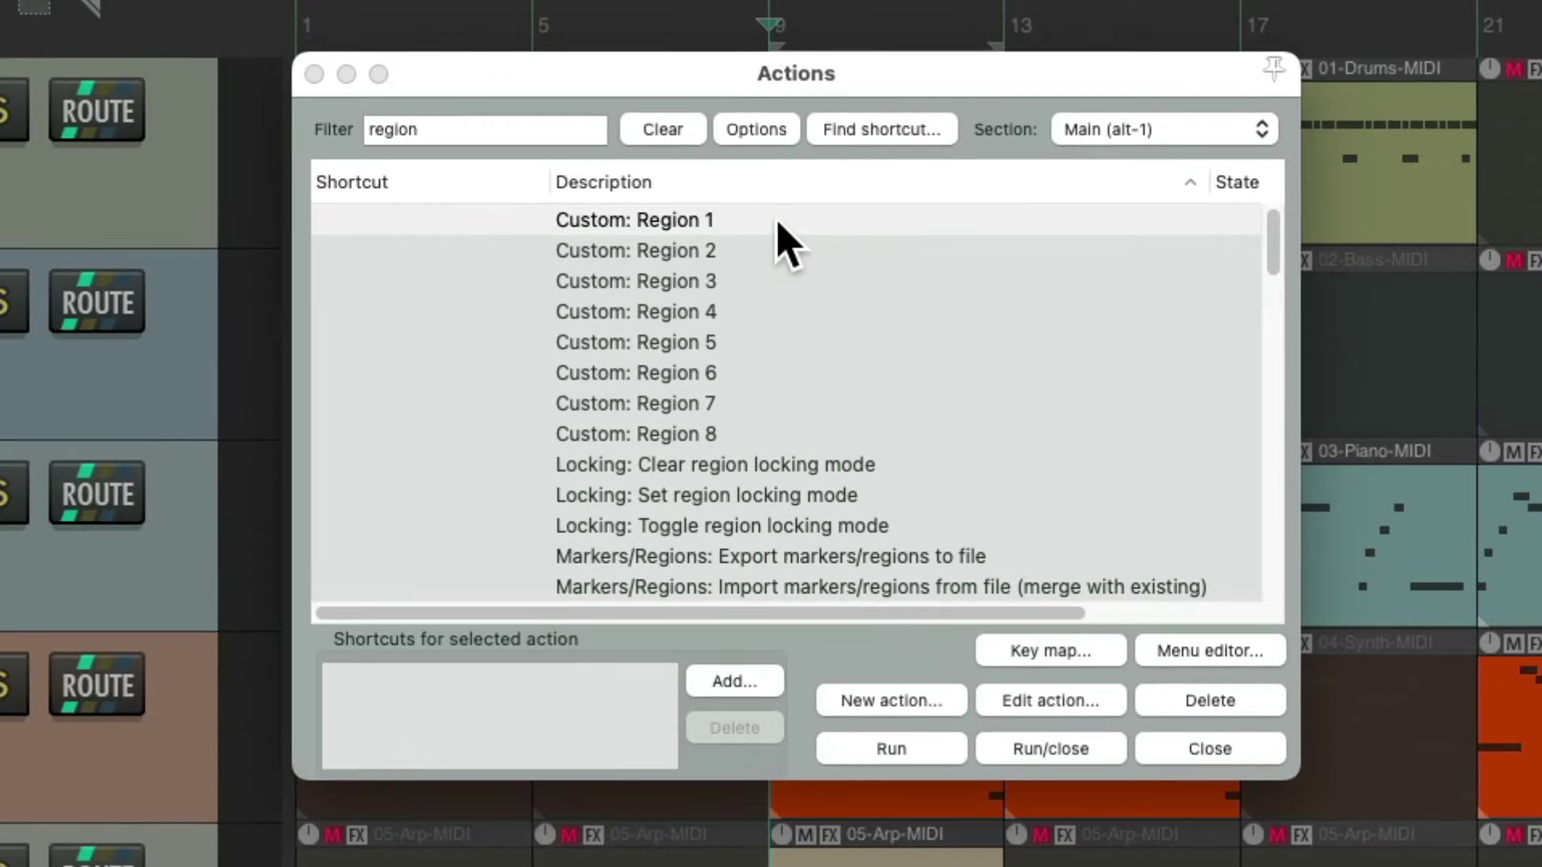
{"action": "left_click", "coordinate": [804, 168]}
{"action": "key", "text": "Escape"}
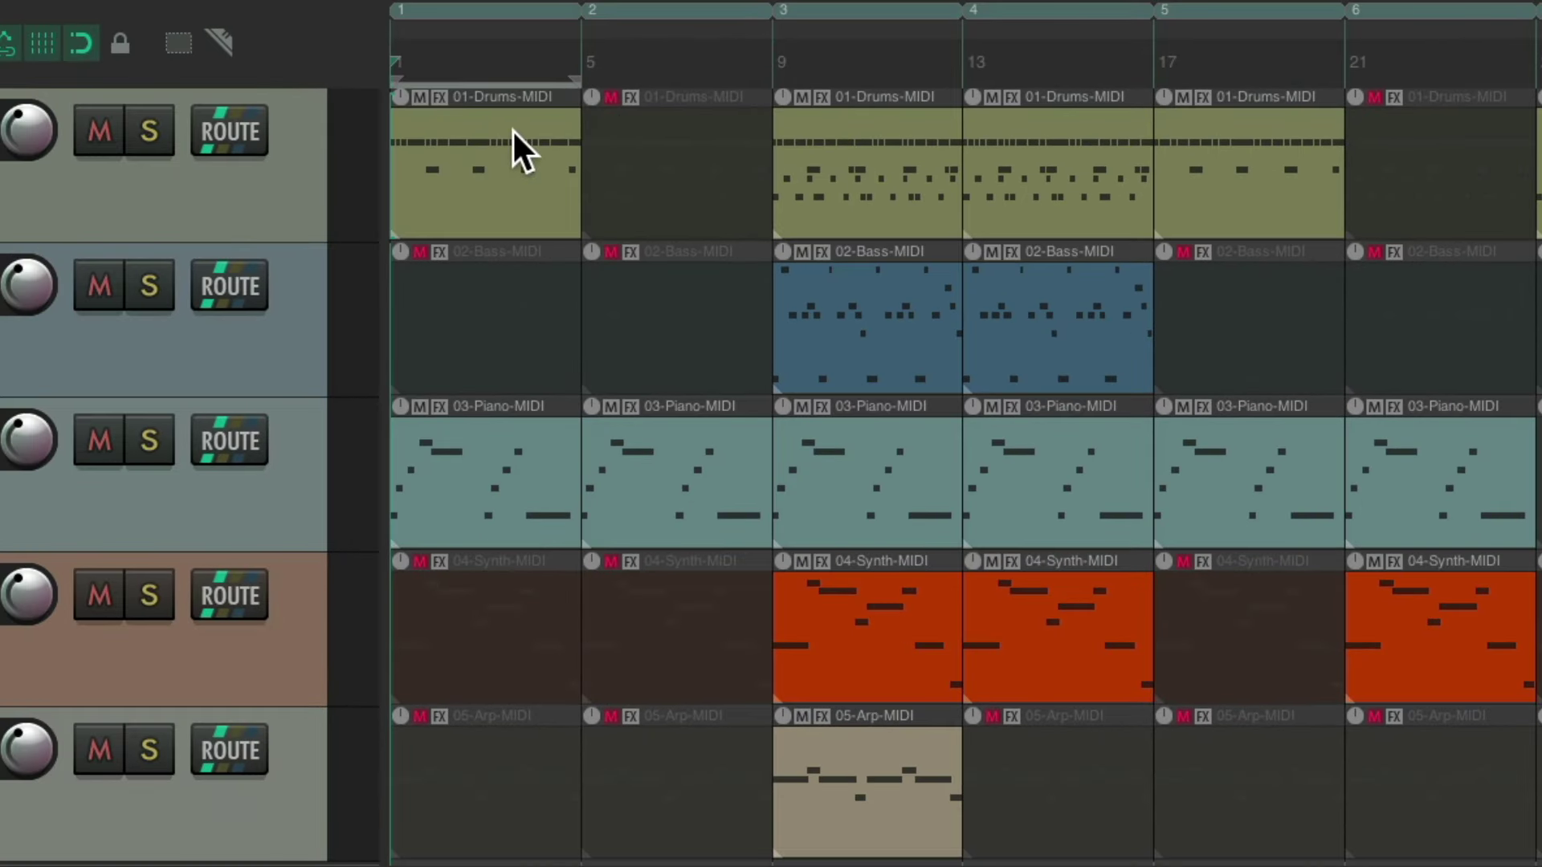
Play from region 1, then run Custom: Region 2 and play from region 2.
{"action": "key", "text": "space"}
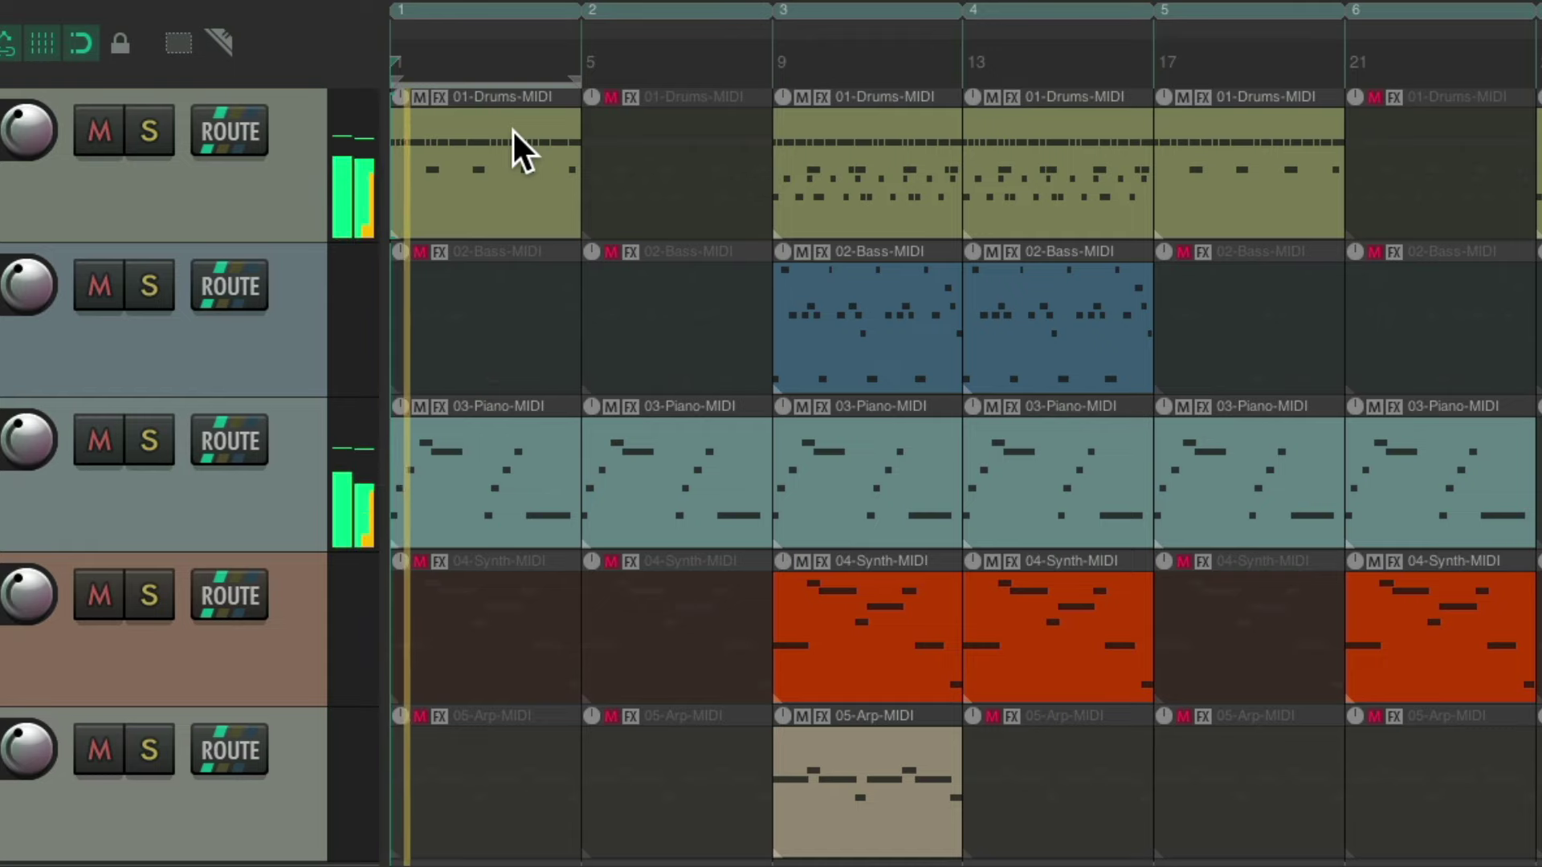
{"action": "key", "text": "shift+slash"}
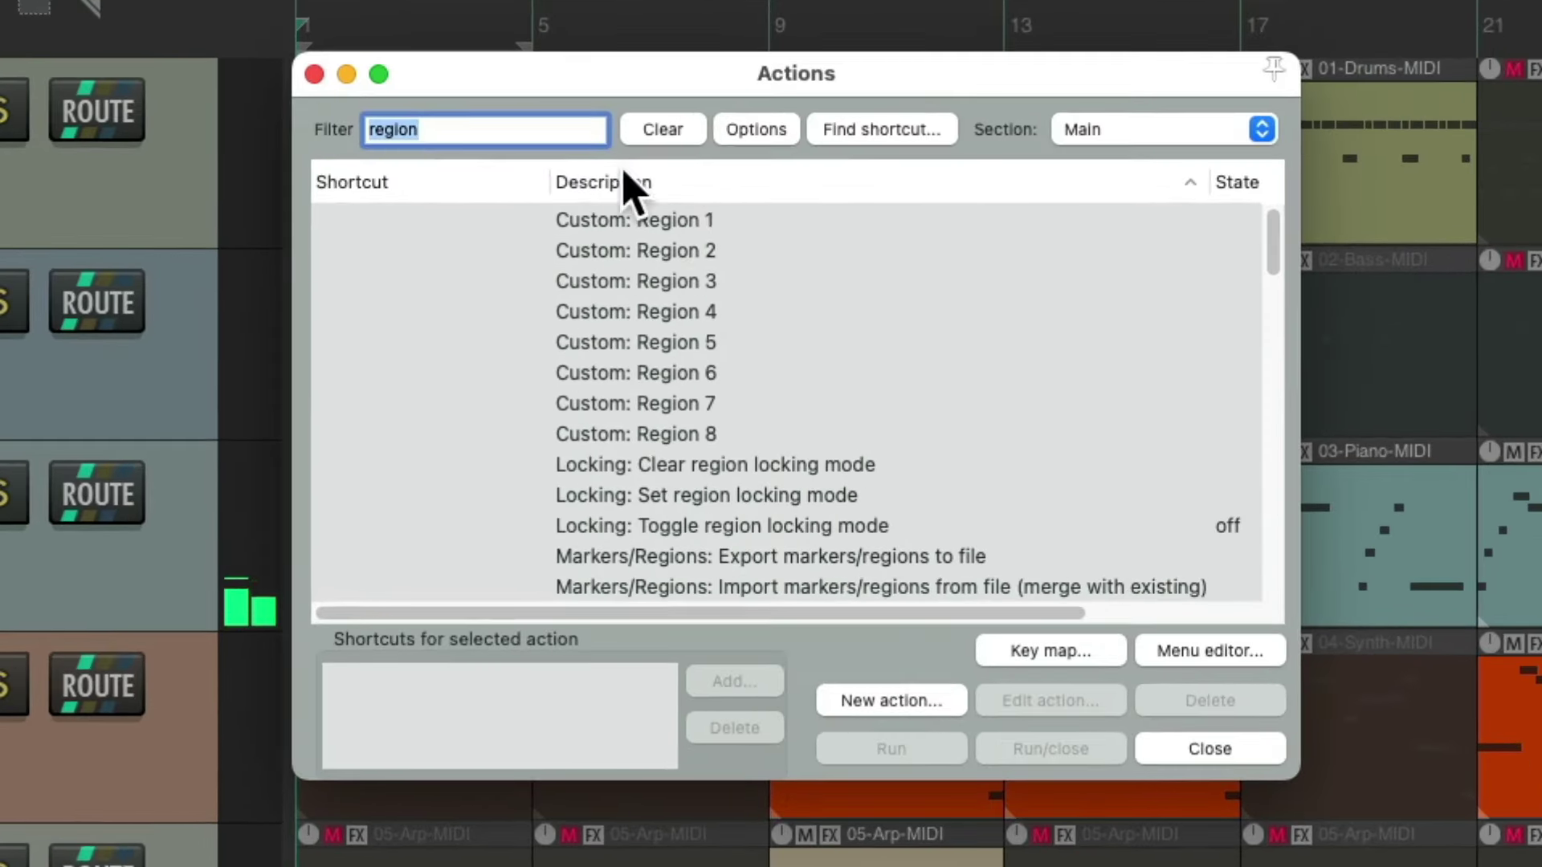
{"action": "left_click", "coordinate": [735, 255]}
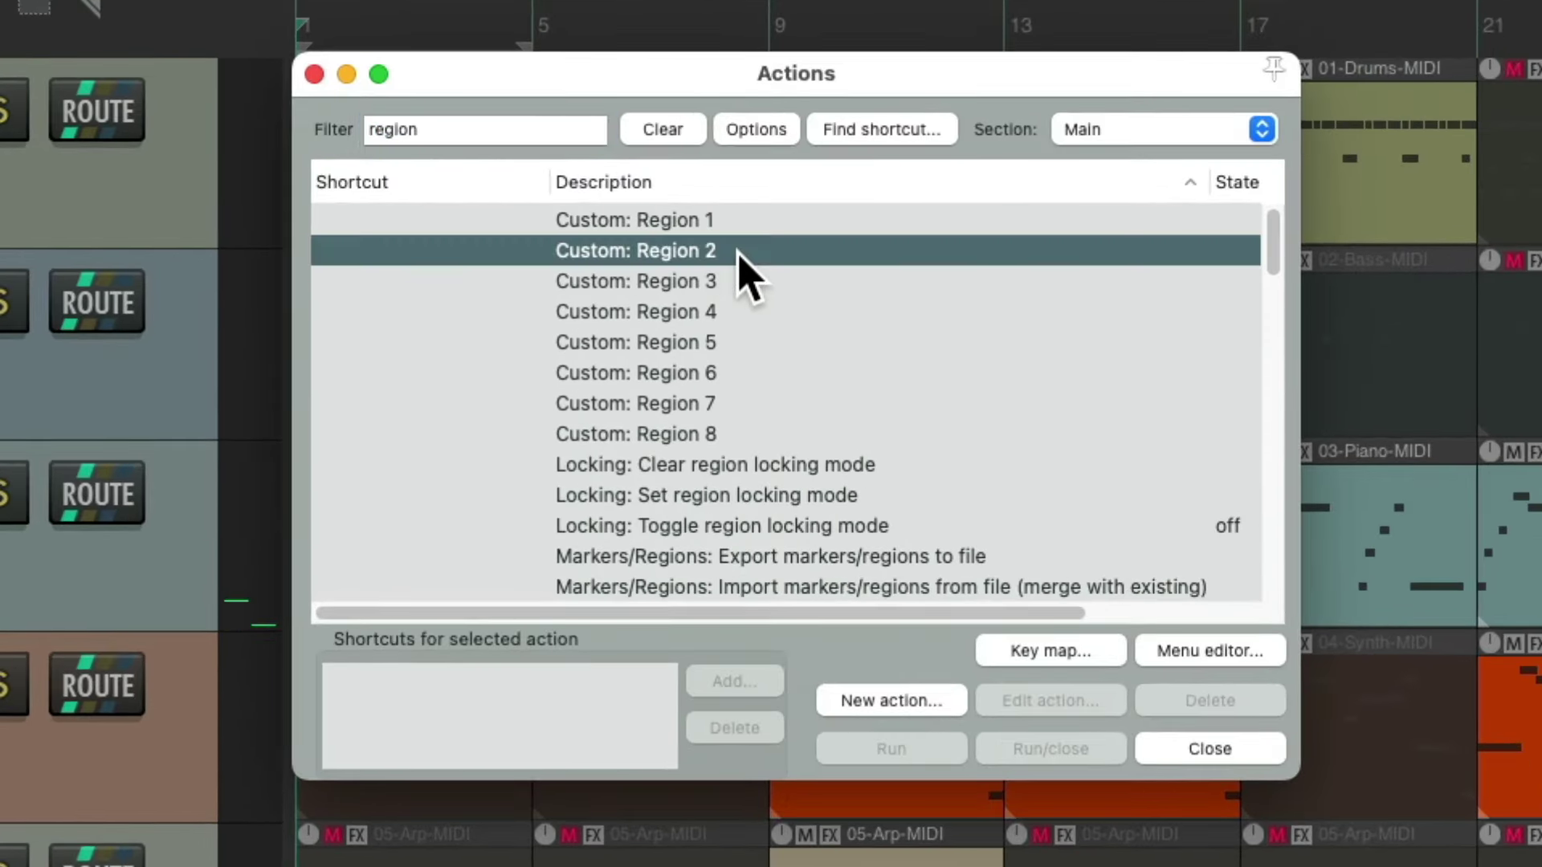
{"action": "key", "text": "Escape"}
{"action": "key", "text": "space"}
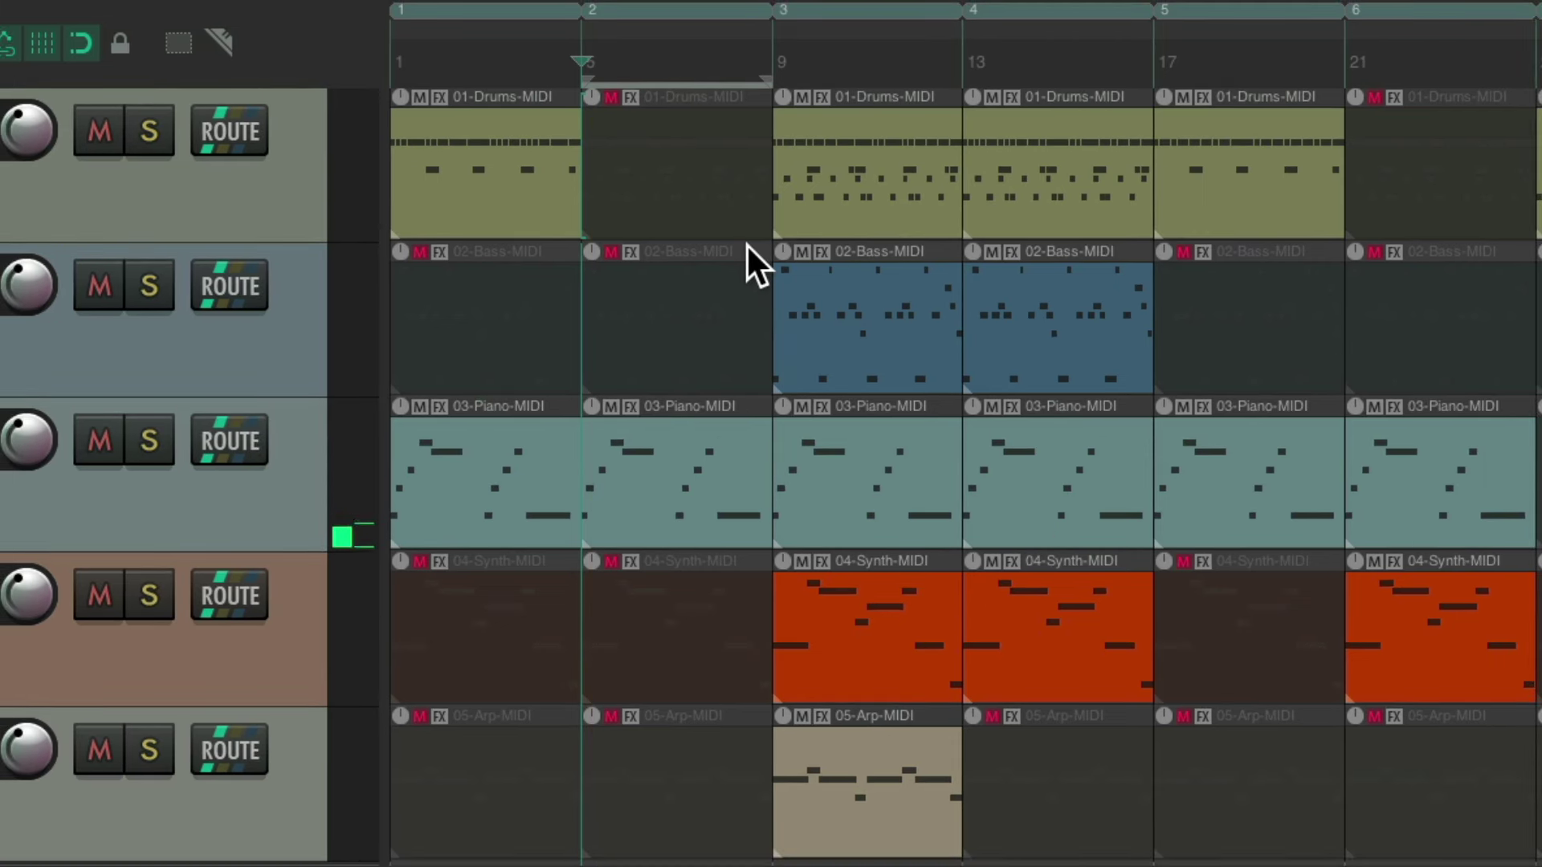
Reopen the Actions list in the Main (alt-1) shortcut section.
{"action": "key", "text": "question"}
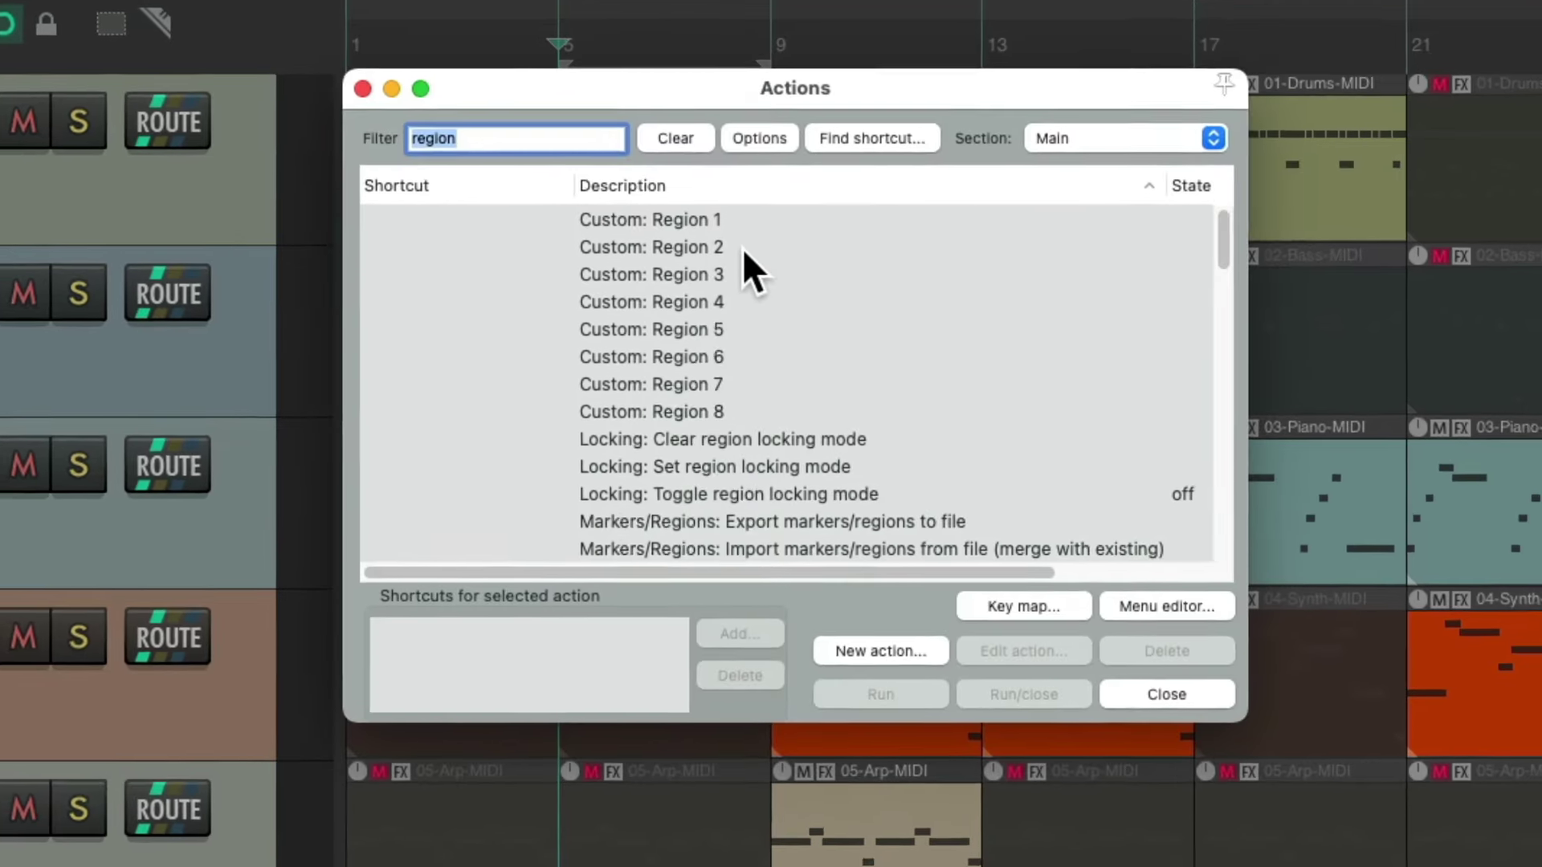
{"action": "left_click", "coordinate": [1157, 136]}
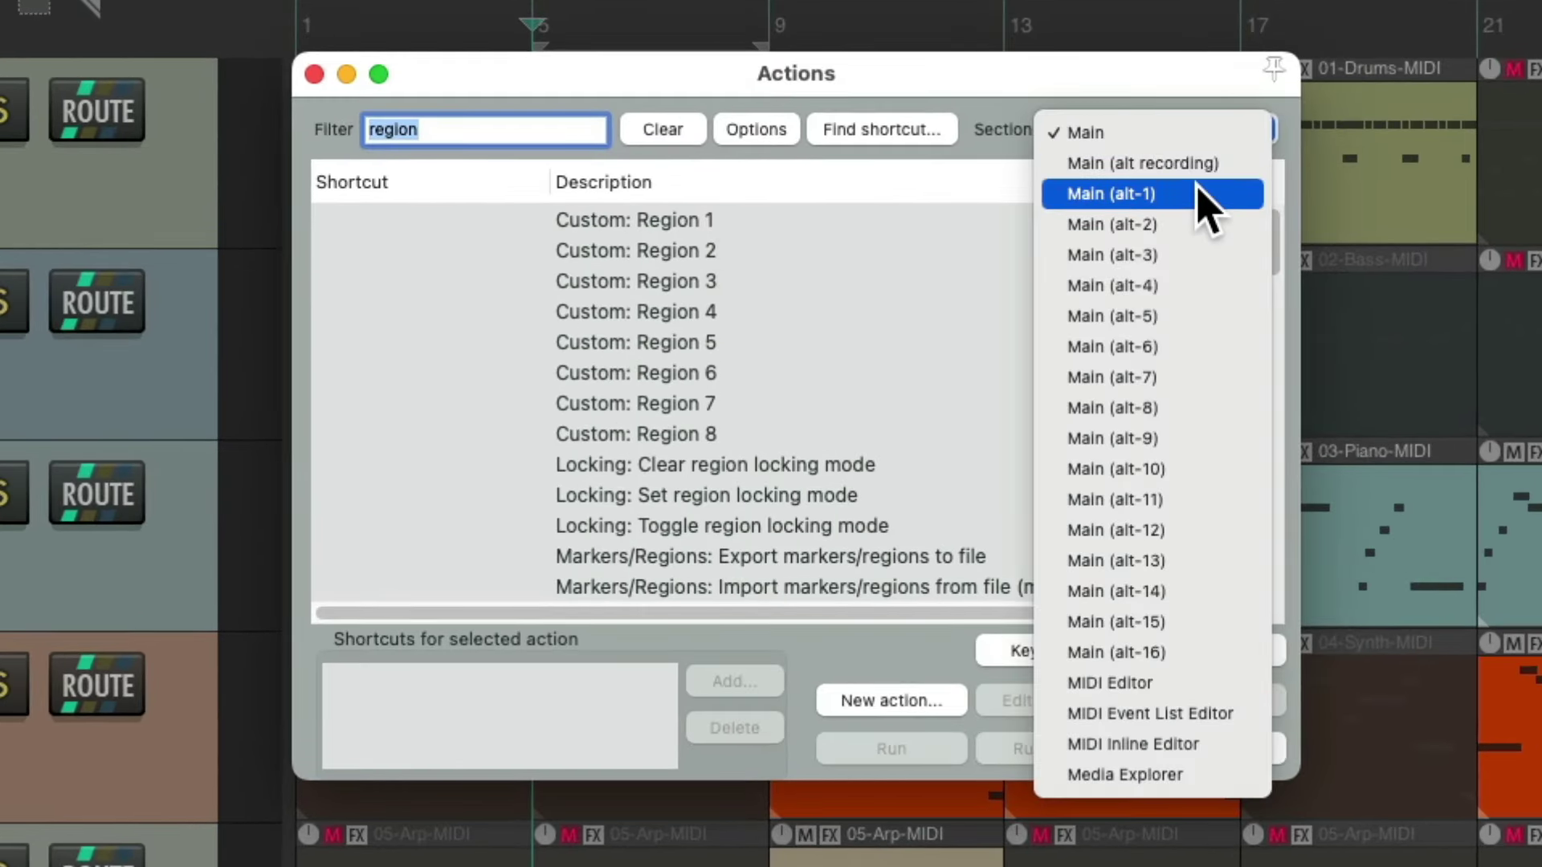
{"action": "left_click", "coordinate": [1194, 192]}
Assign MIDI Chan 10 Note 36 to Custom: Region 1, auto-closing the input window on MIDI.
{"action": "left_click", "coordinate": [733, 224]}
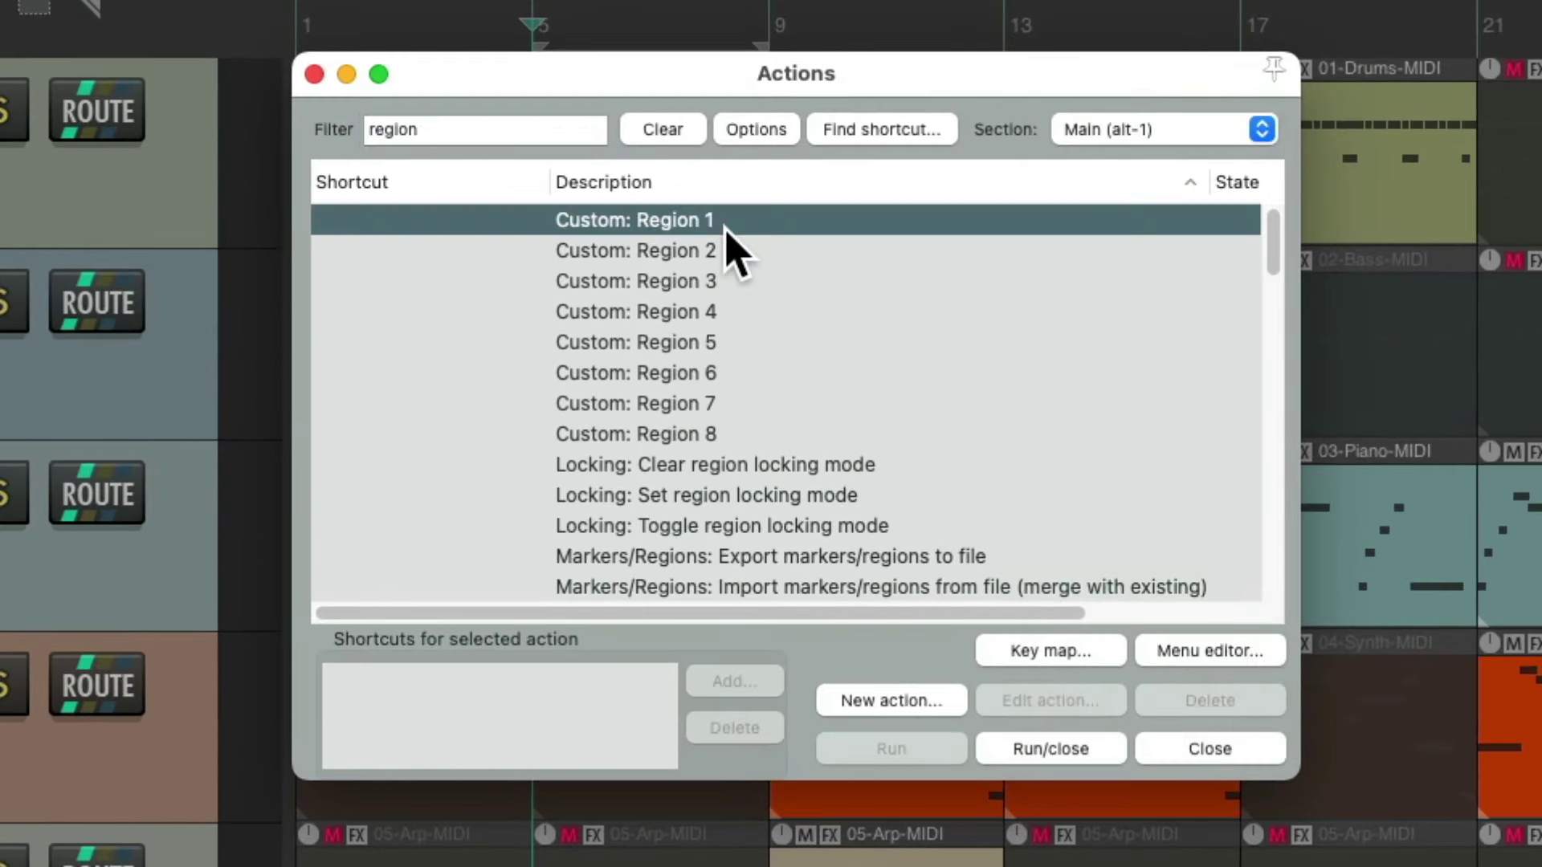
{"action": "left_click", "coordinate": [735, 684]}
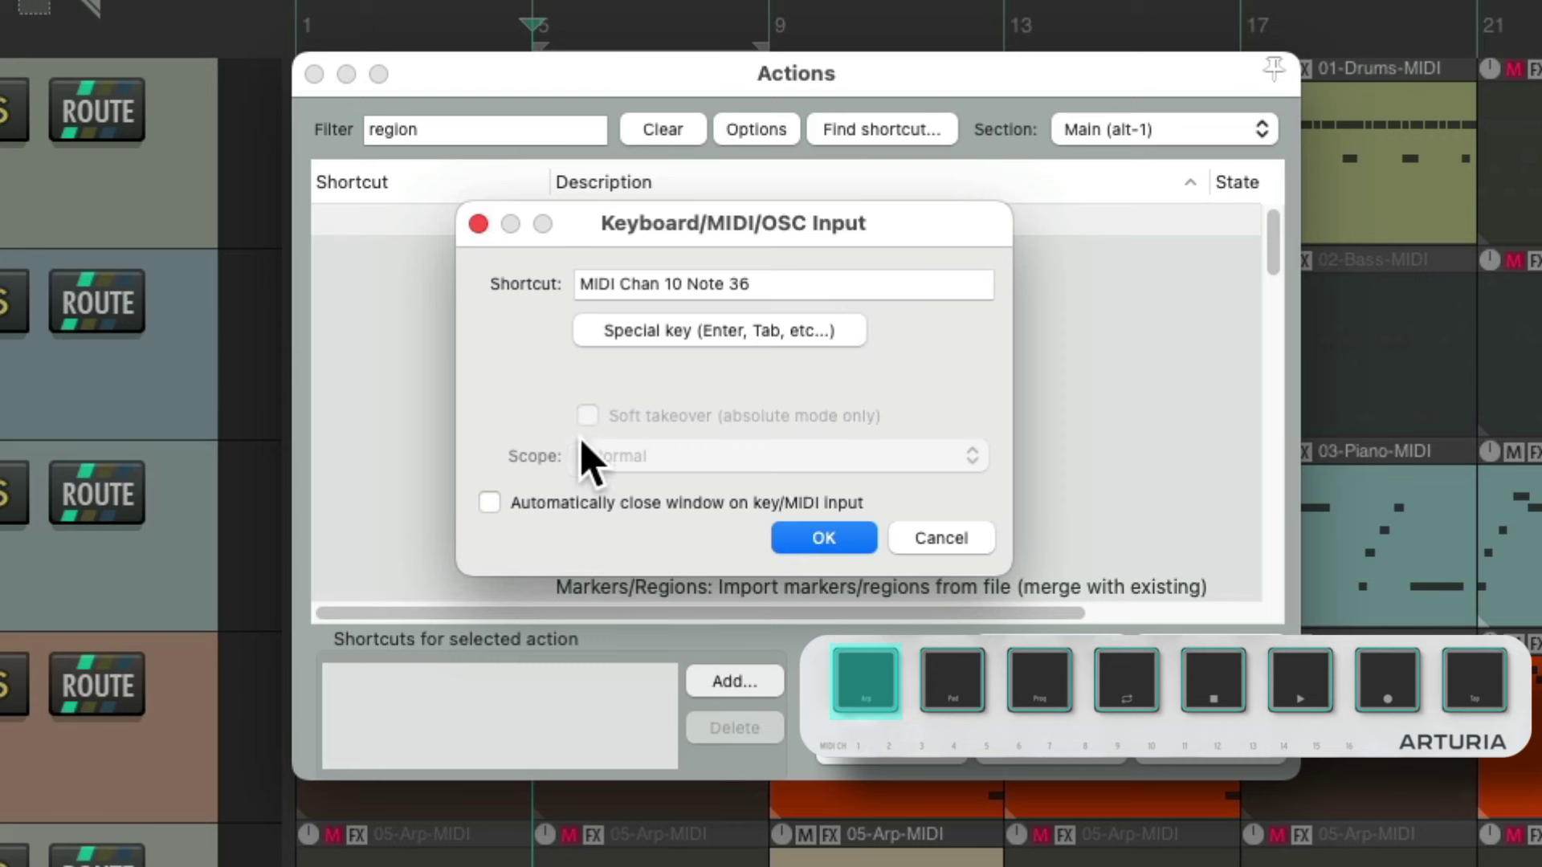
{"action": "left_click", "coordinate": [492, 504]}
{"action": "left_click", "coordinate": [795, 540]}
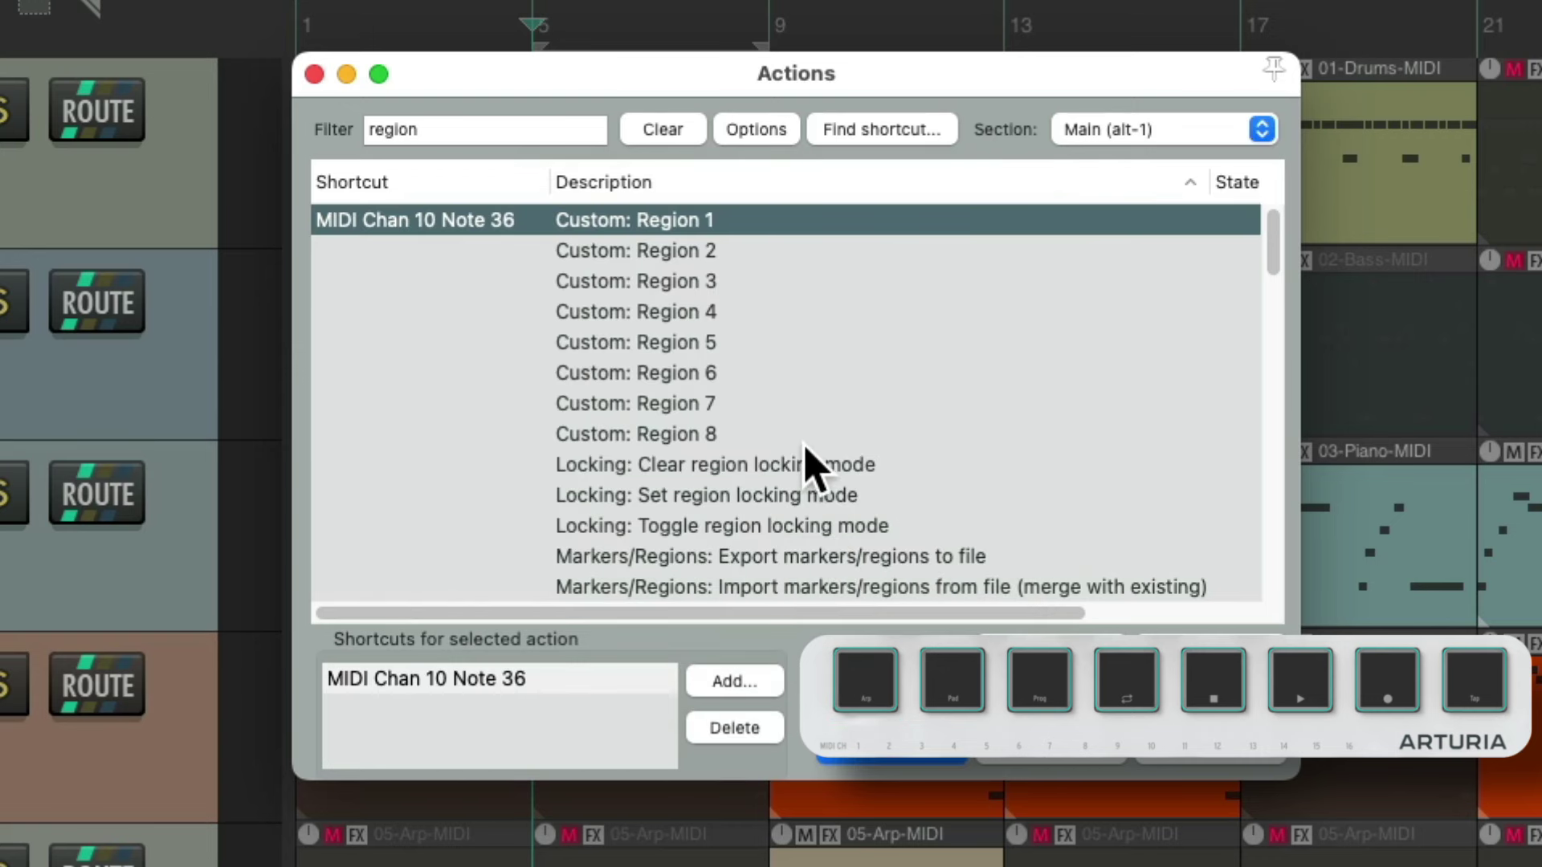
Map Custom: Region 2–5 to pad notes 37–40, overriding the existing Transport: Stop mapping.
{"action": "key", "text": "Down"}
{"action": "left_click", "coordinate": [757, 683]}
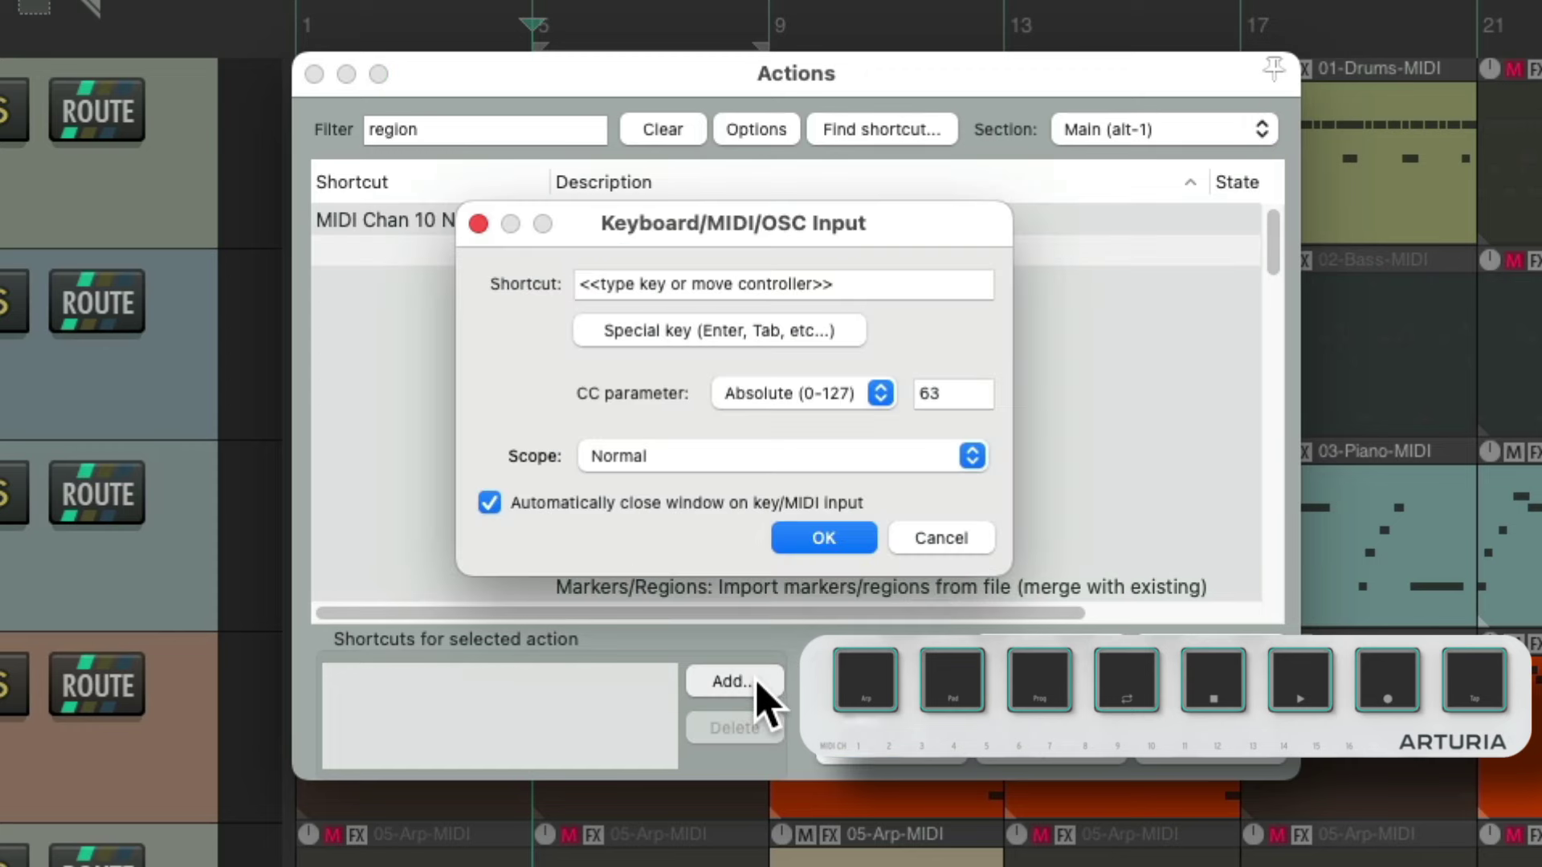
{"action": "key", "text": "Down"}
{"action": "left_click", "coordinate": [757, 683]}
{"action": "key", "text": "Down"}
{"action": "left_click", "coordinate": [758, 683]}
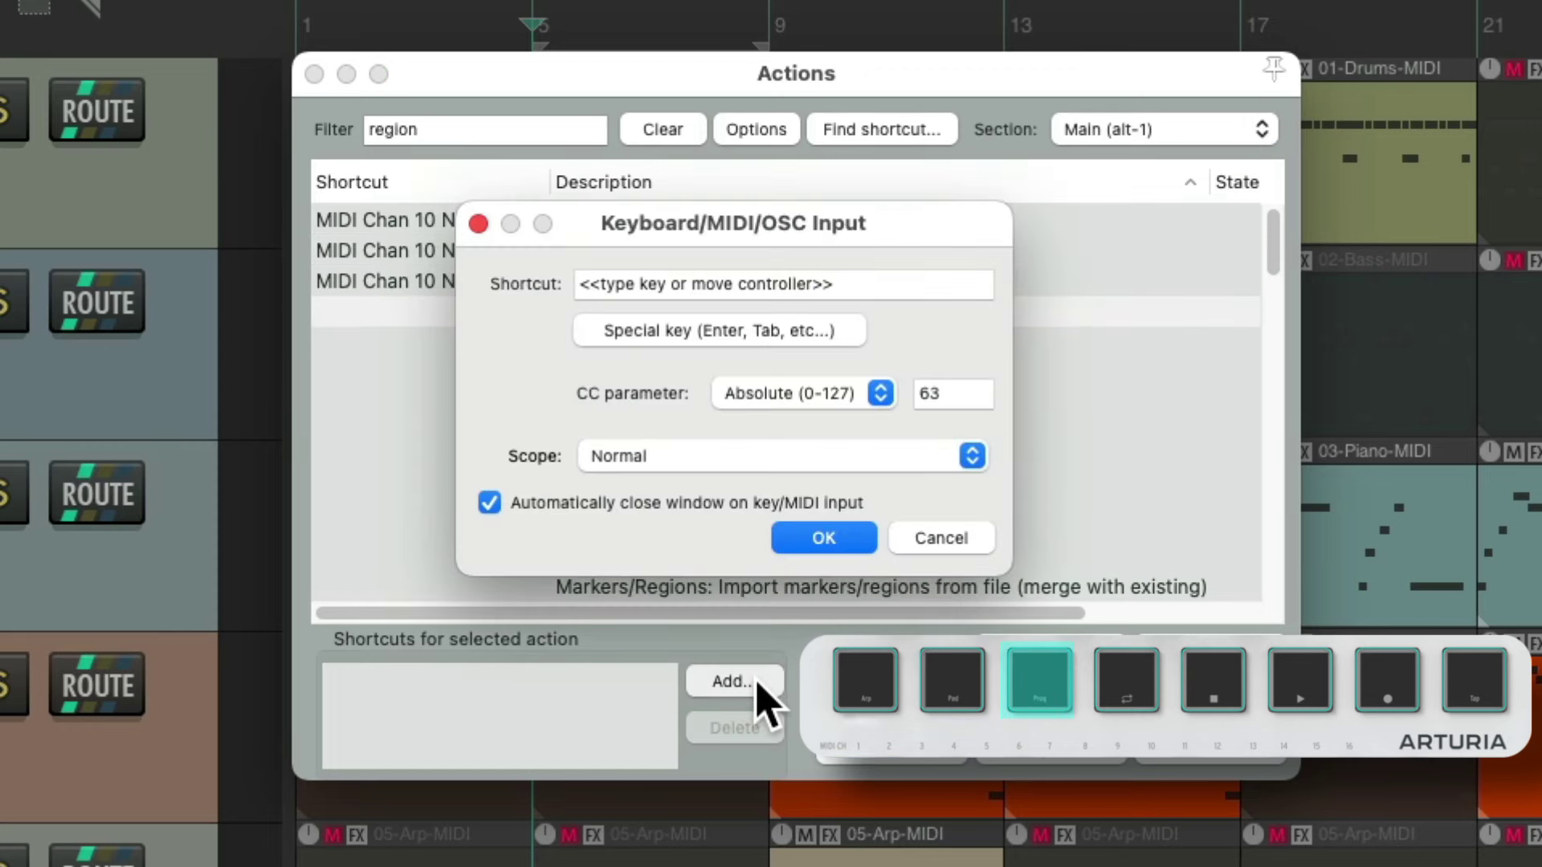
{"action": "key", "text": "Down"}
{"action": "left_click", "coordinate": [757, 682]}
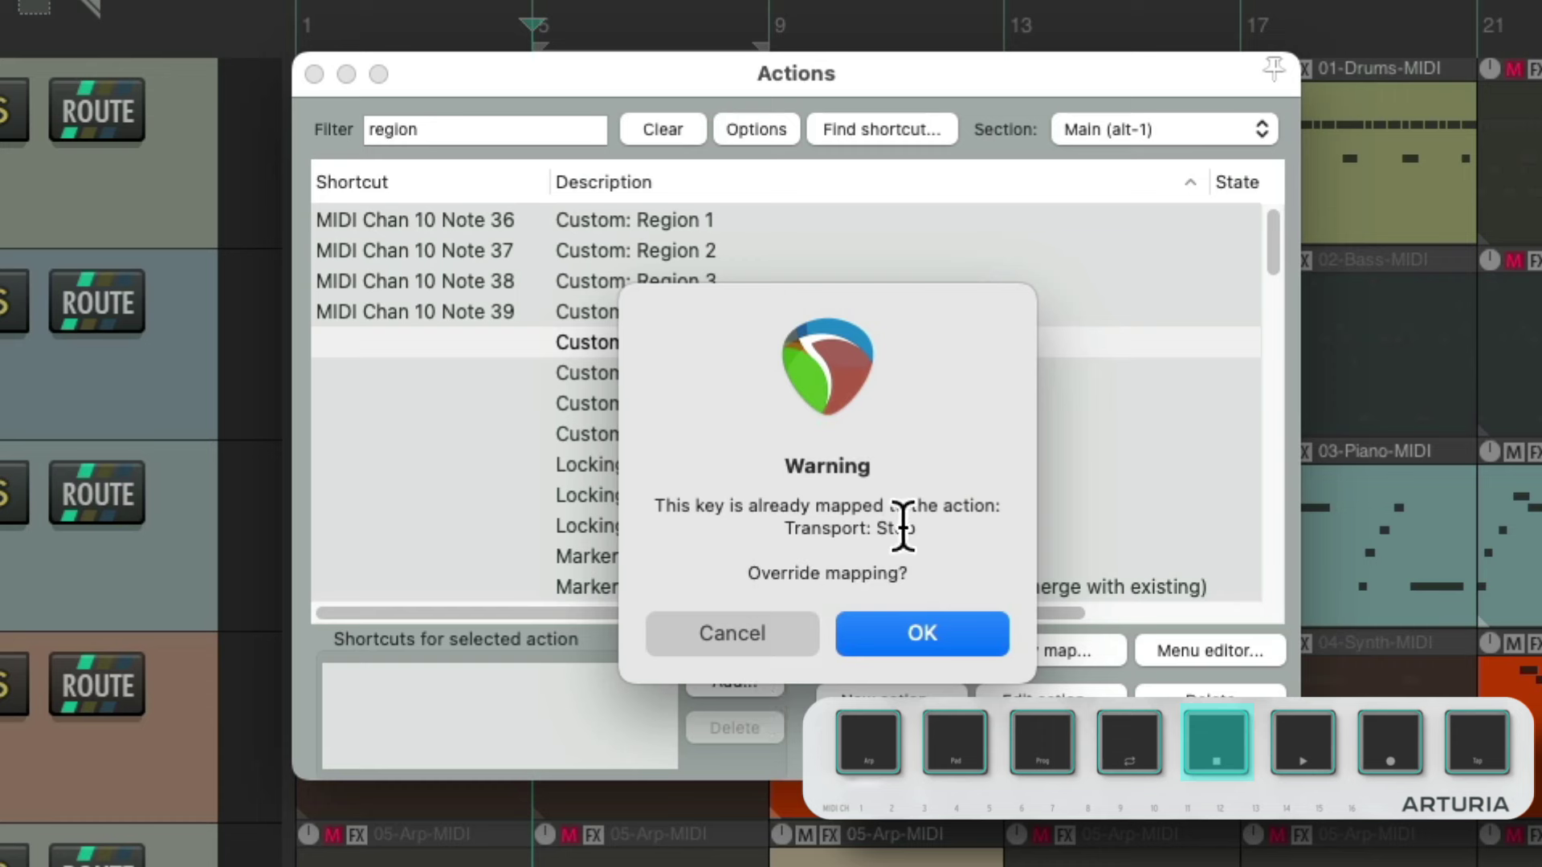
{"action": "left_click", "coordinate": [888, 634]}
Map Custom: Region 6–8 to pad notes 41–43.
{"action": "key", "text": "Down"}
{"action": "left_click", "coordinate": [734, 682]}
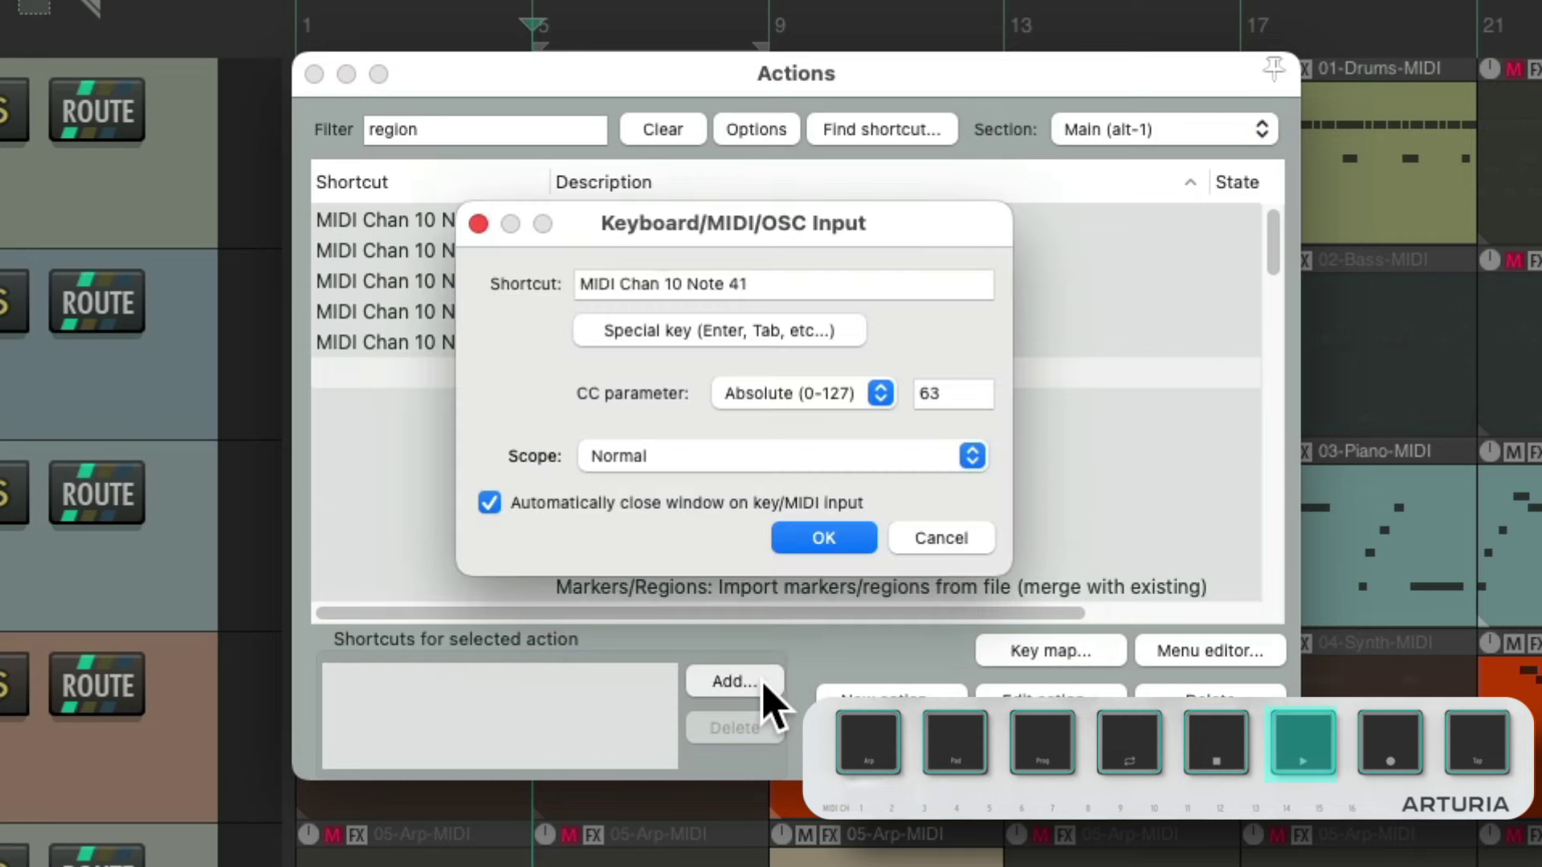
{"action": "key", "text": "Down"}
{"action": "left_click", "coordinate": [761, 684]}
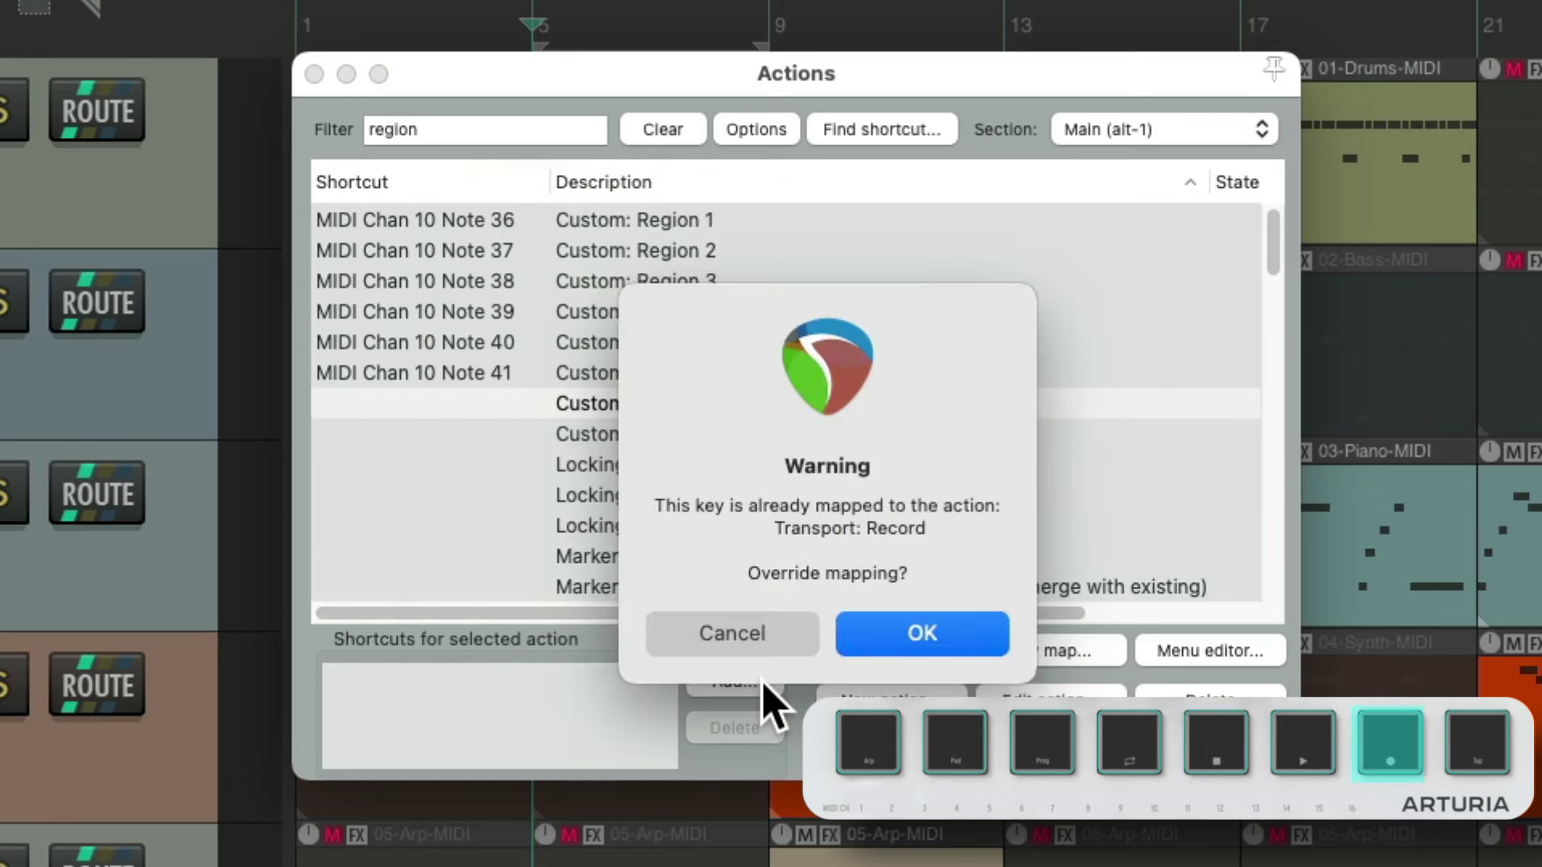
{"action": "key", "text": "Return"}
{"action": "left_click", "coordinate": [762, 684]}
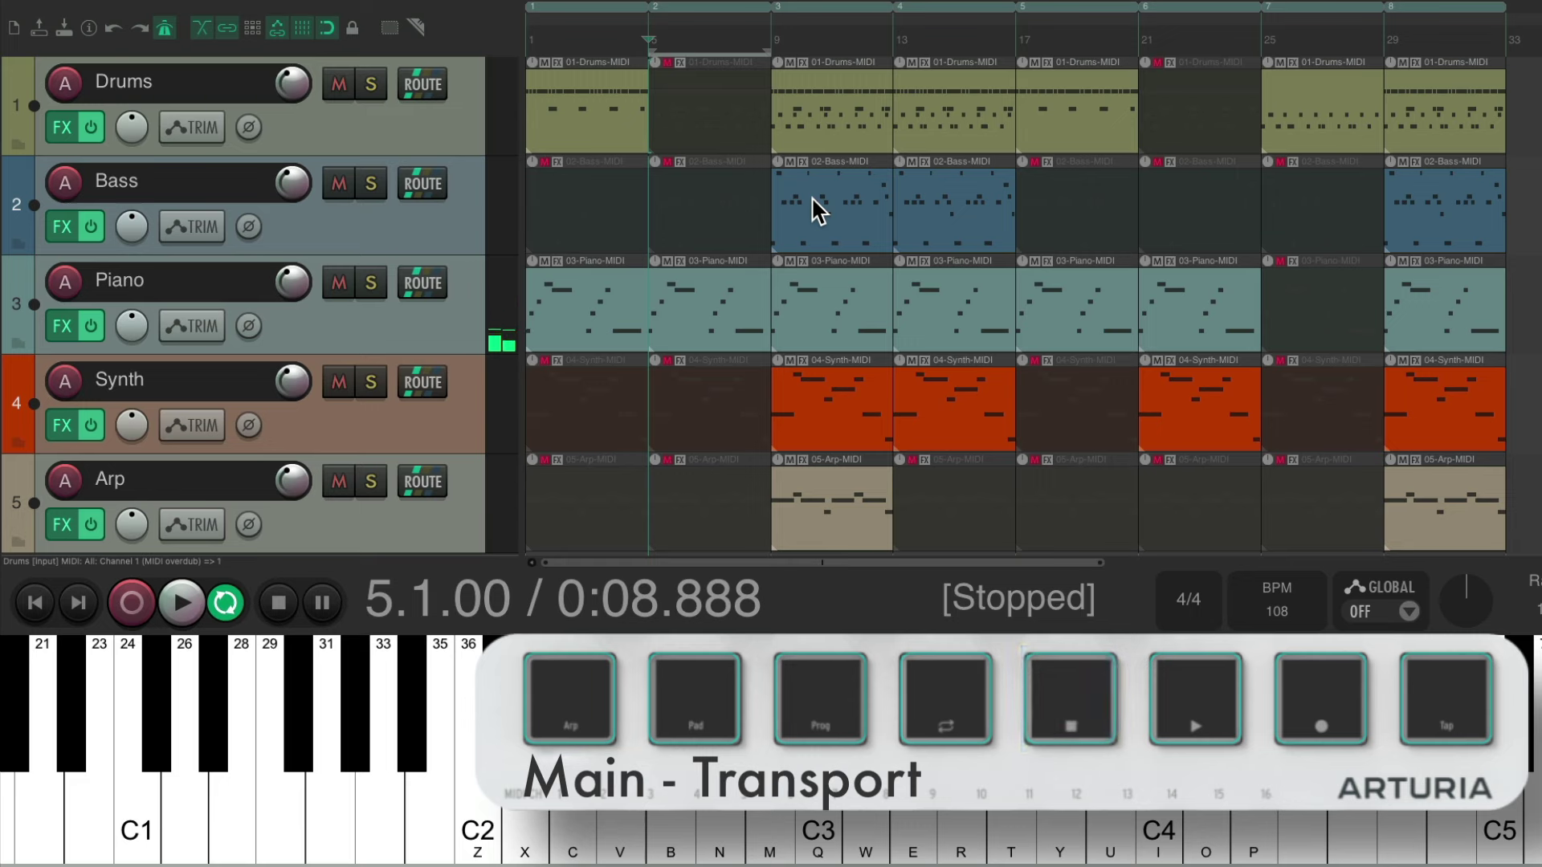
On the regions pad layer, jump between the bar 13, bar 5 and bar 9 regions during playback, stopping at bar 9.
{"action": "key", "text": "alt"}
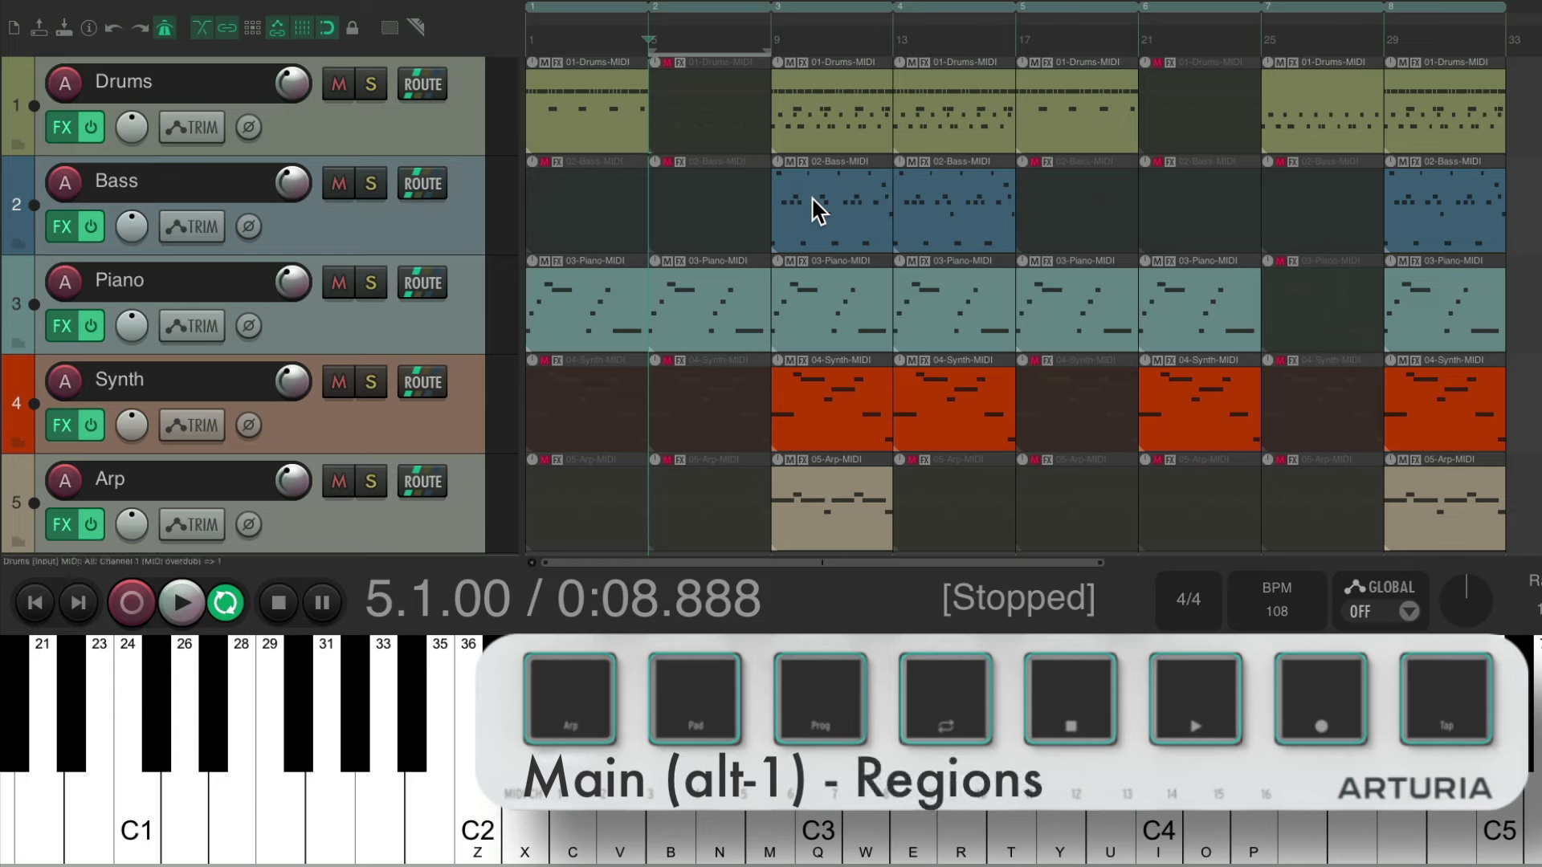
{"action": "key", "text": "alt+1"}
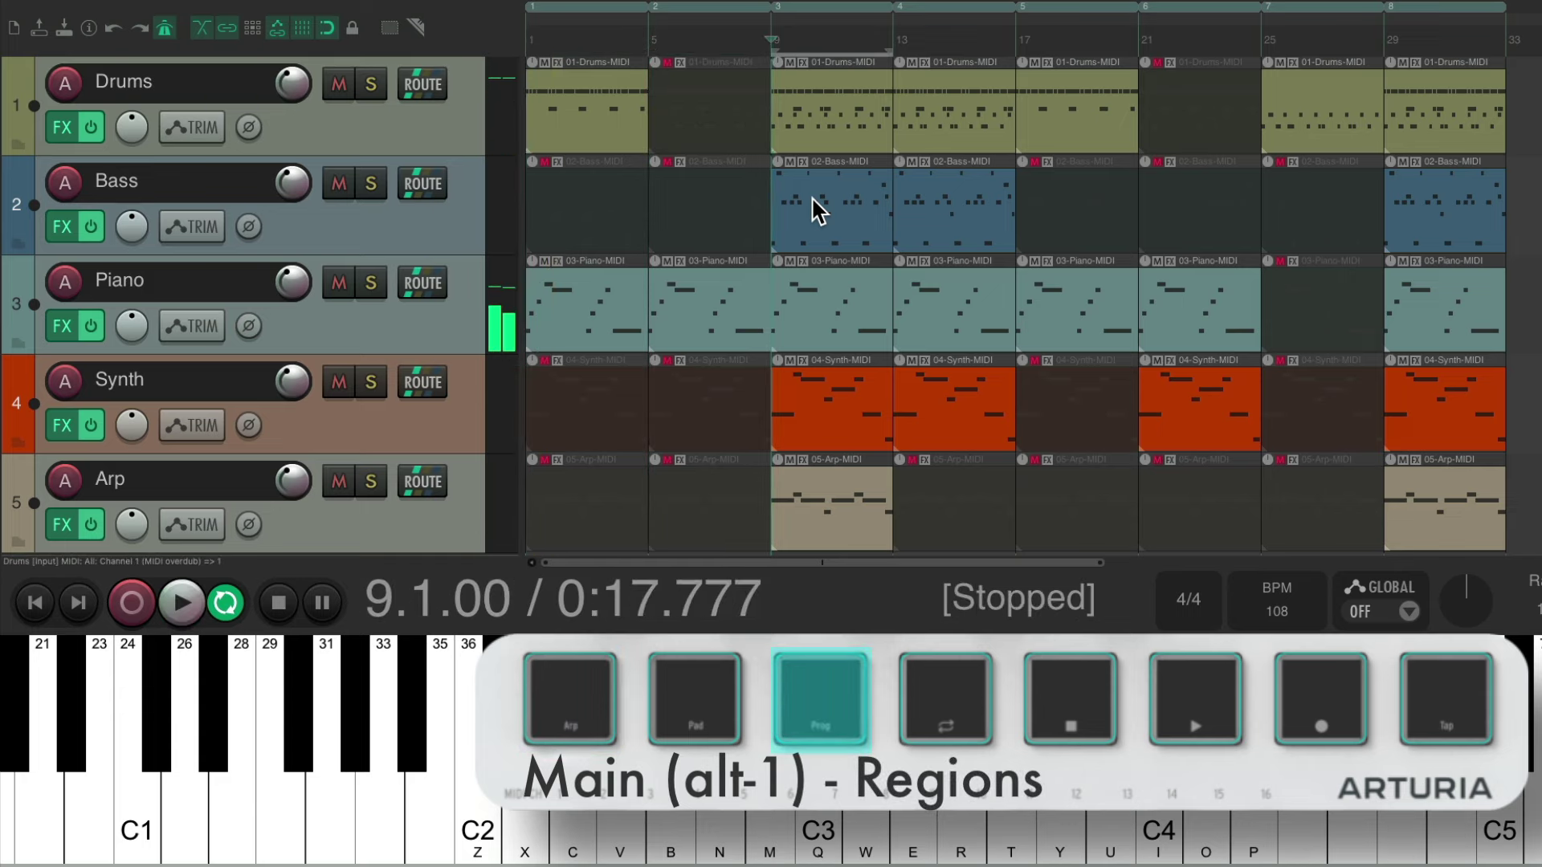
{"action": "key", "text": "space"}
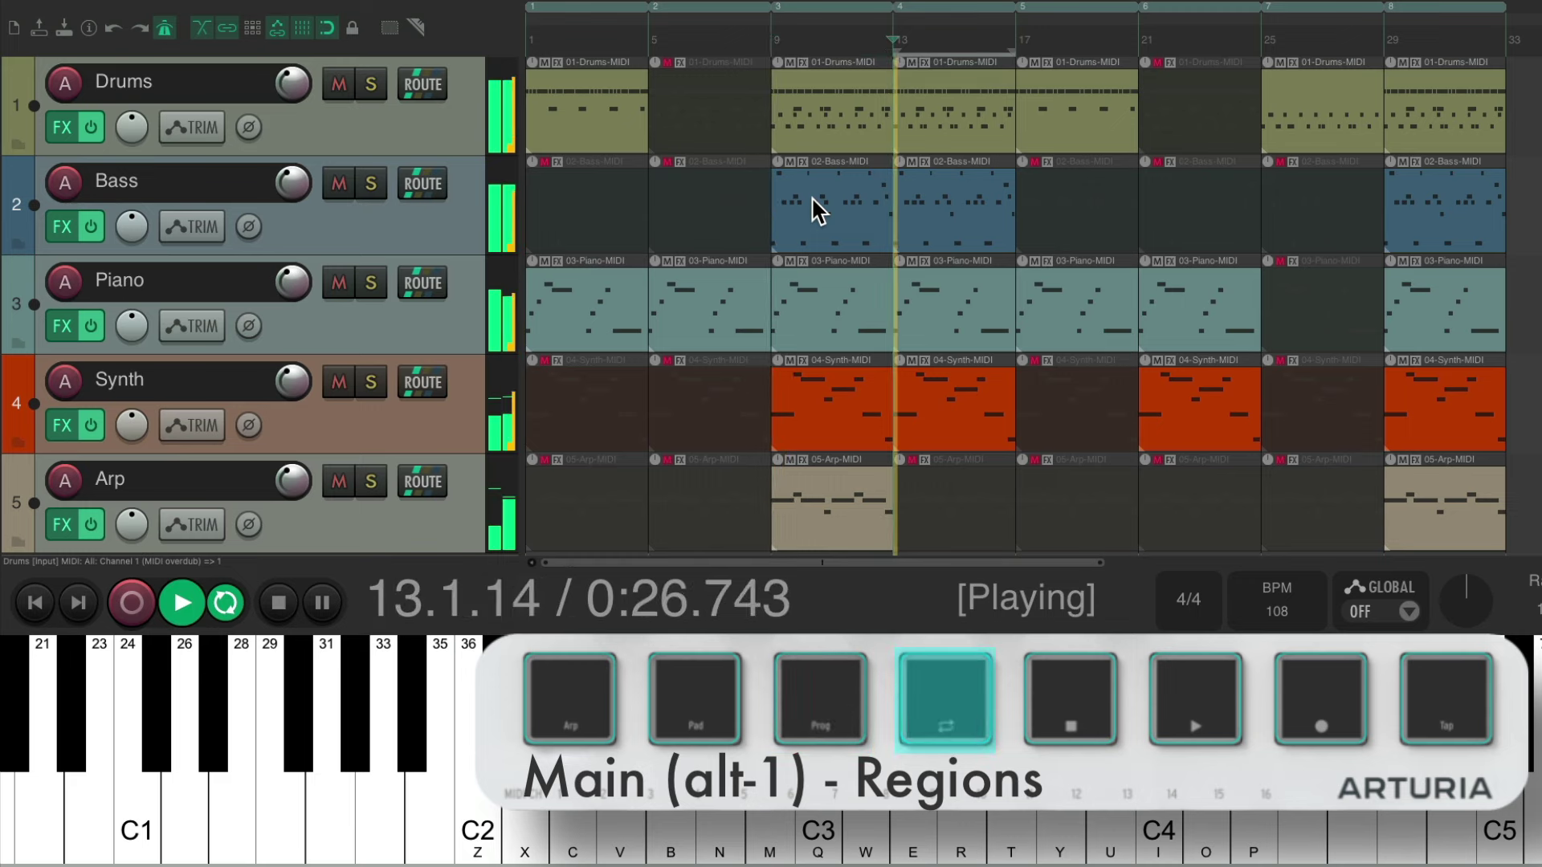
{"action": "key", "text": "space"}
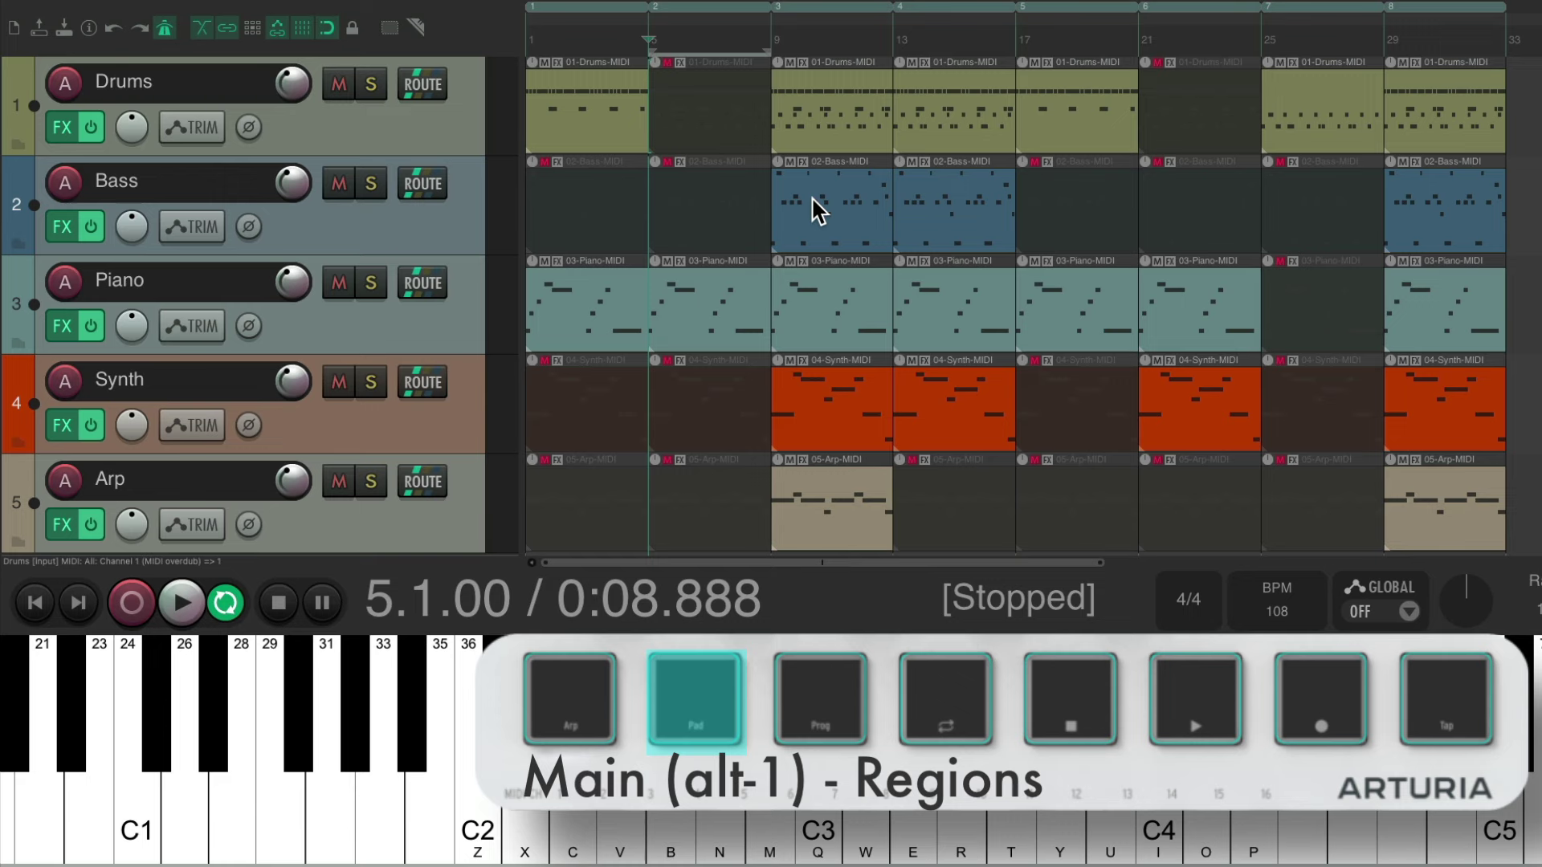
{"action": "key", "text": "space"}
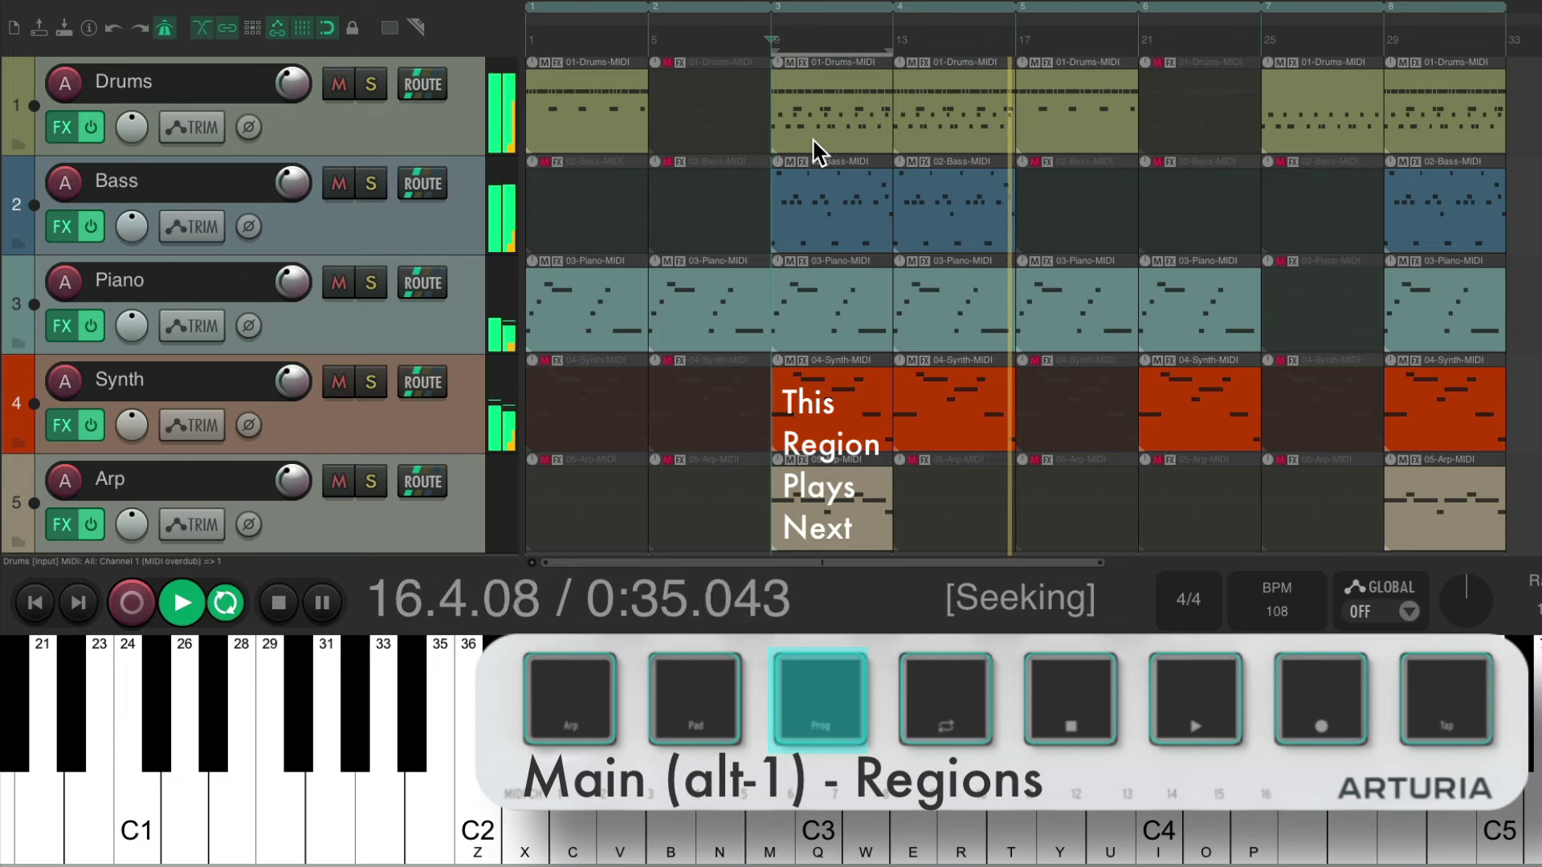
{"action": "key", "text": "space"}
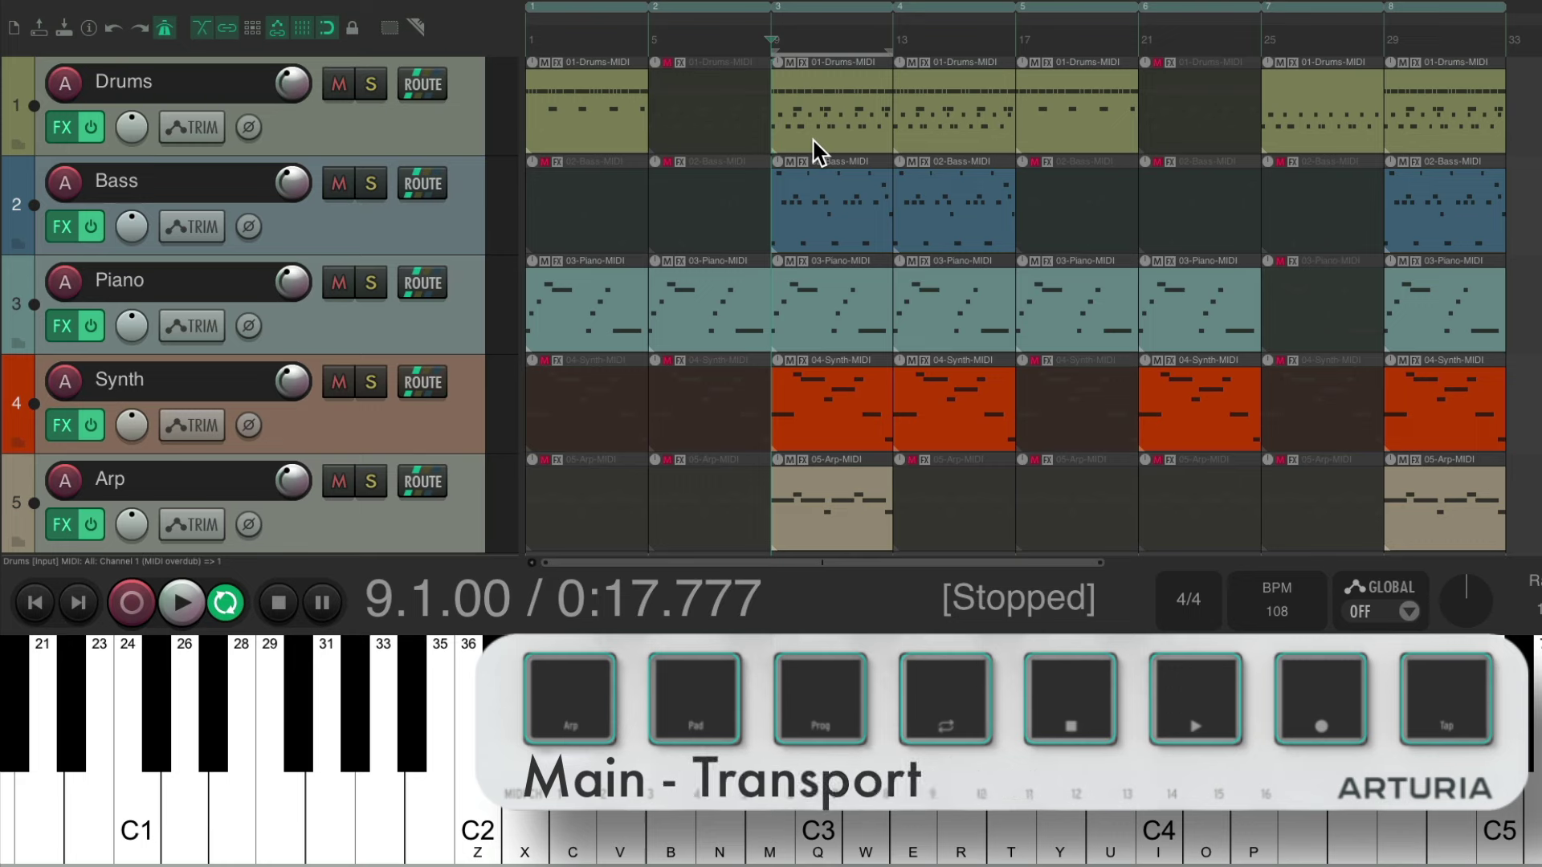
Test the Play, Stop and Record pads, recording on Drums and stopping back at bar 9.
{"action": "key", "text": "space"}
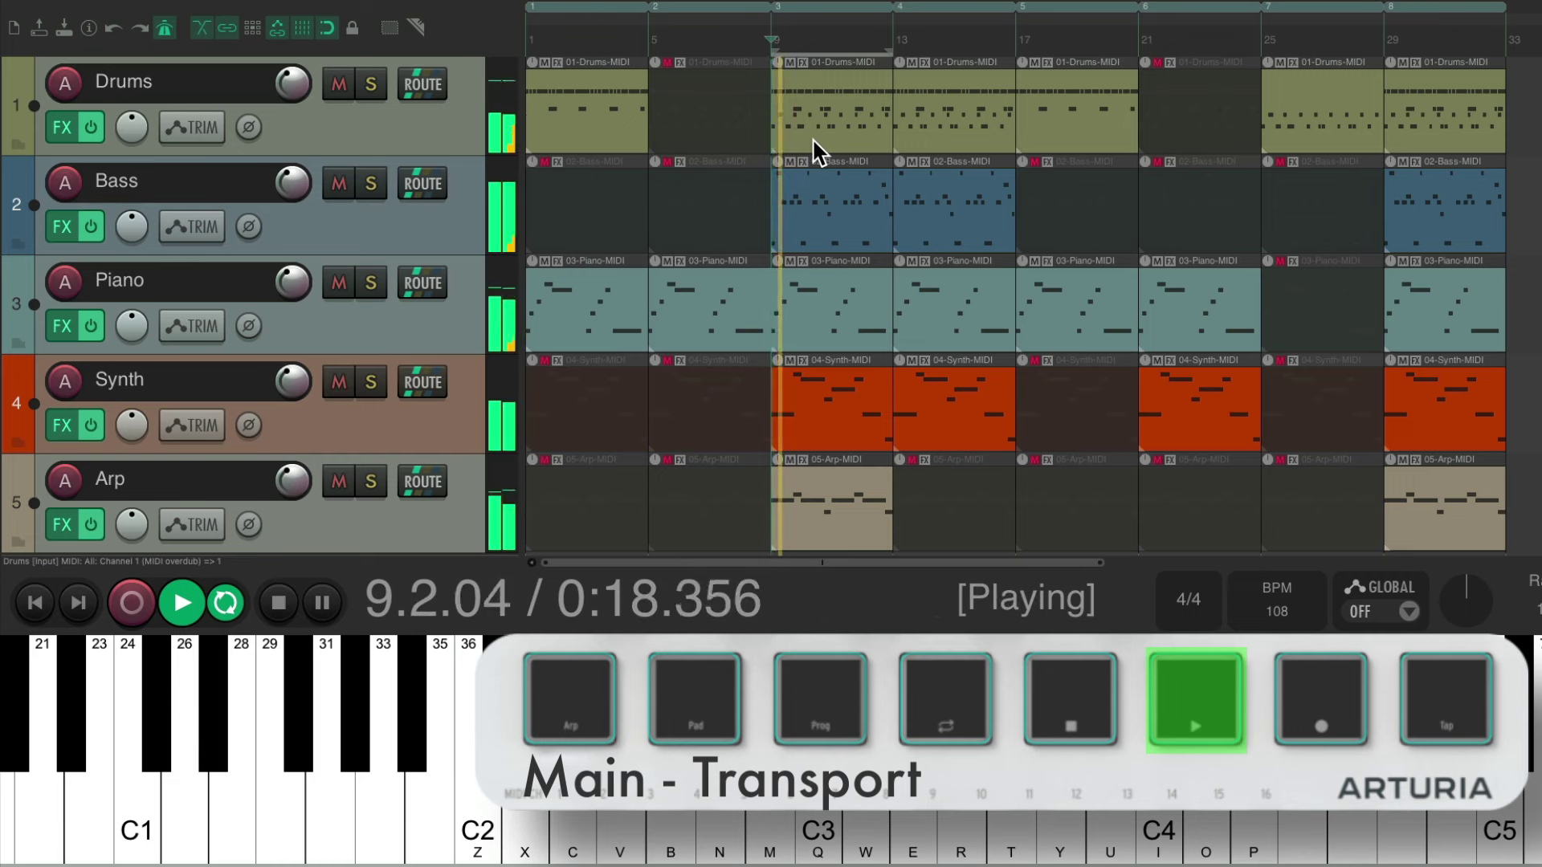
{"action": "key", "text": "space"}
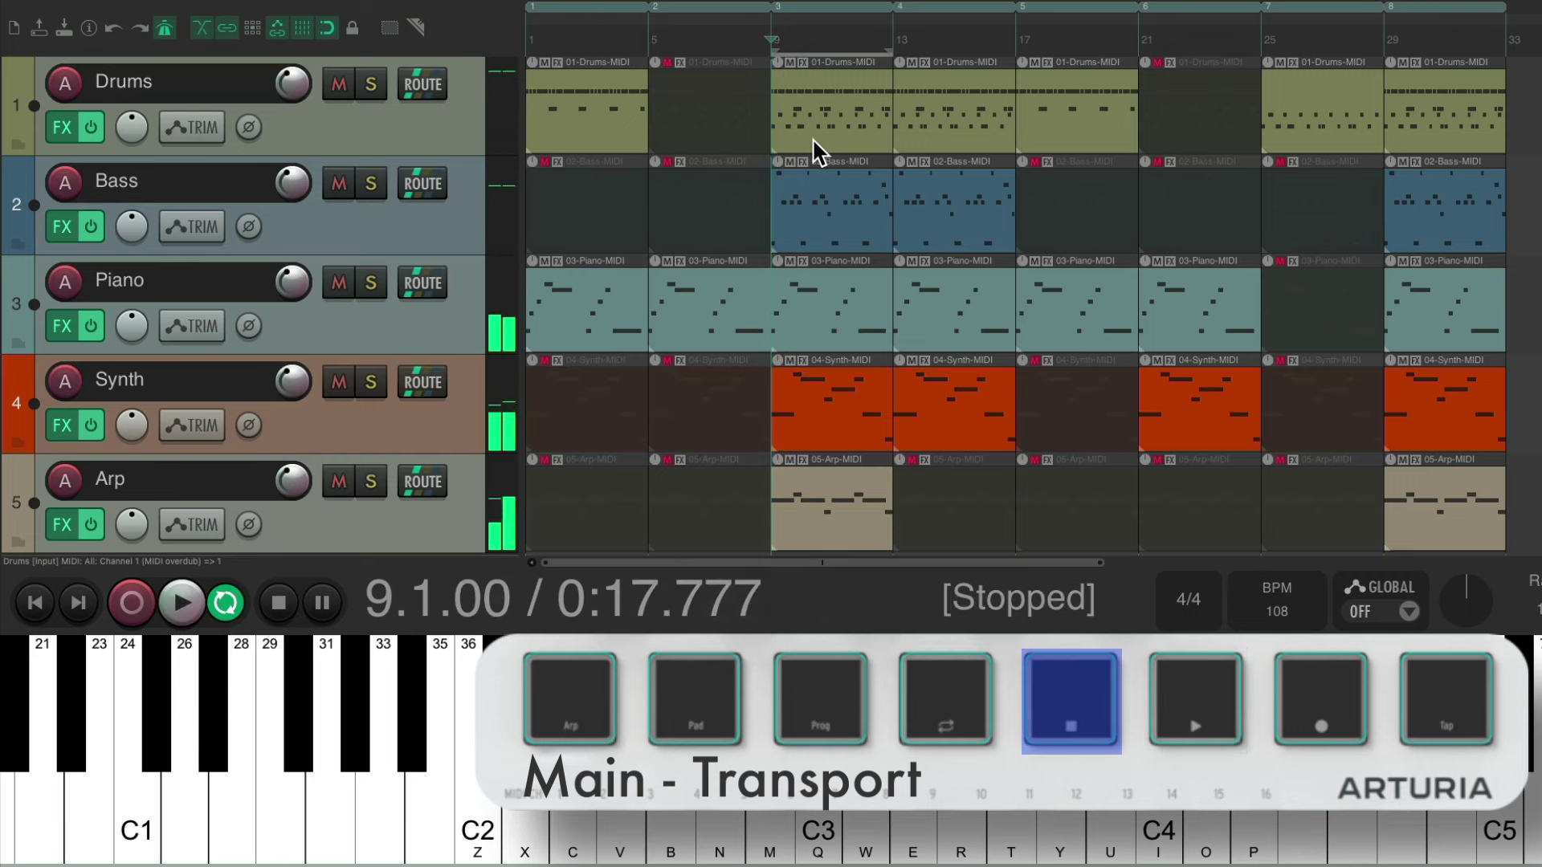
{"action": "key", "text": "ctrl+r"}
{"action": "key", "text": "space"}
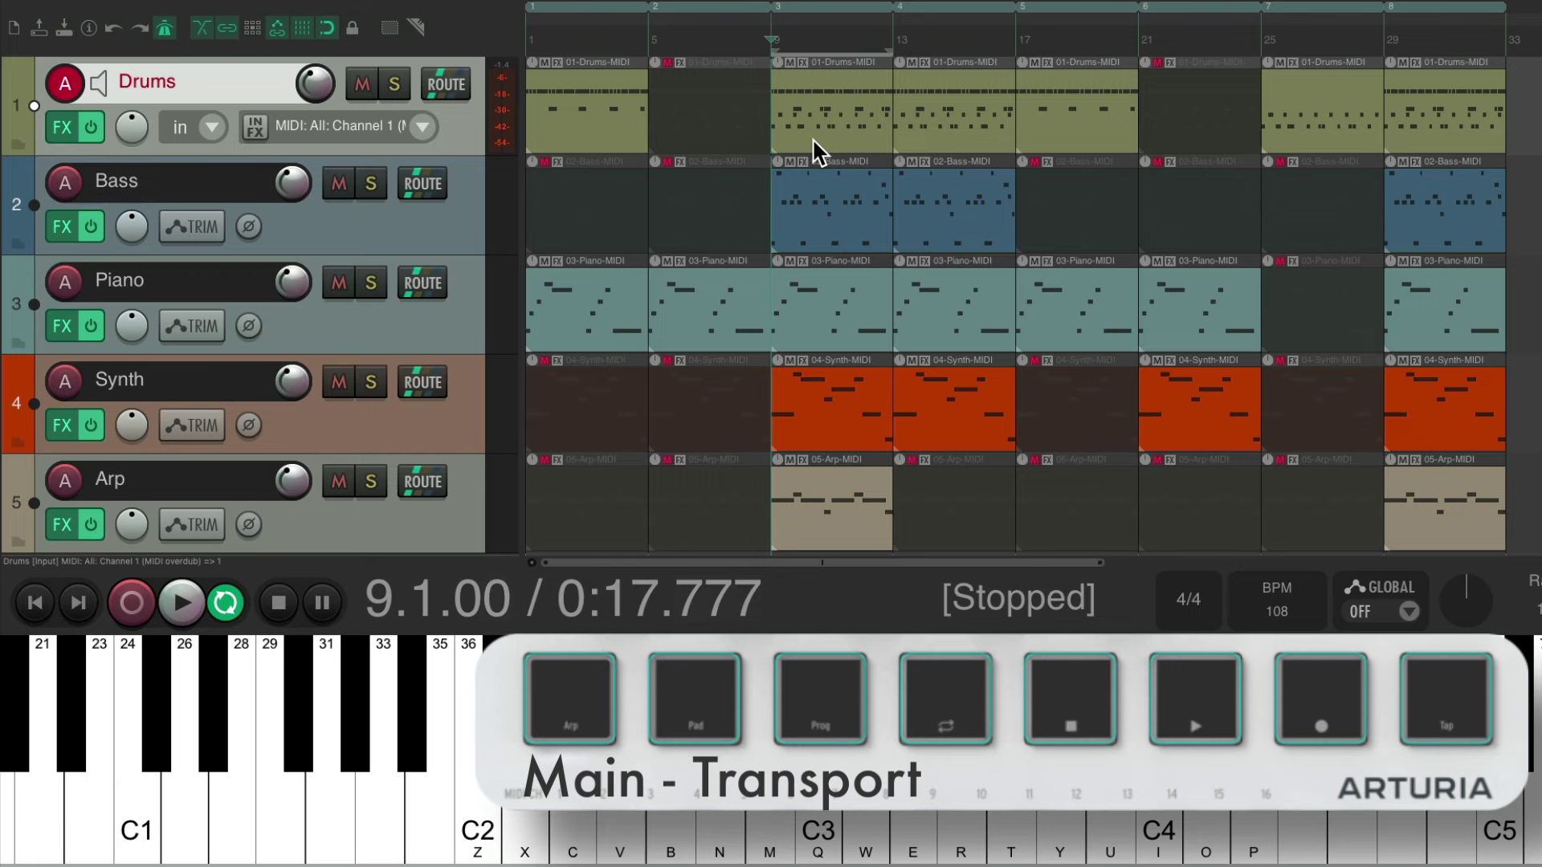
Play from the project start and stop back at 1.1.00.
{"action": "key", "text": "alt"}
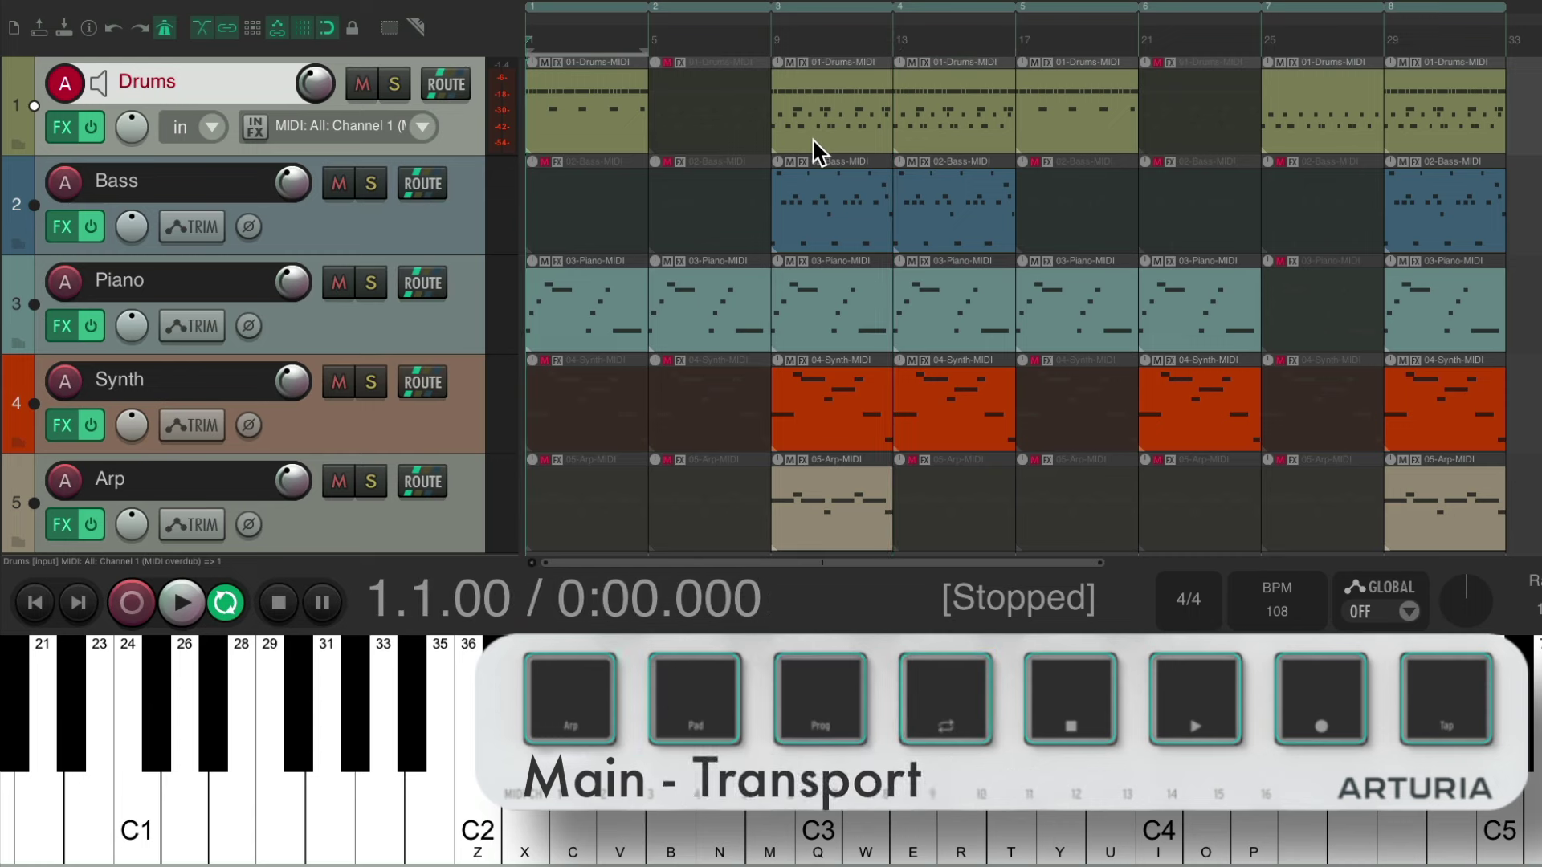
{"action": "key", "text": "space"}
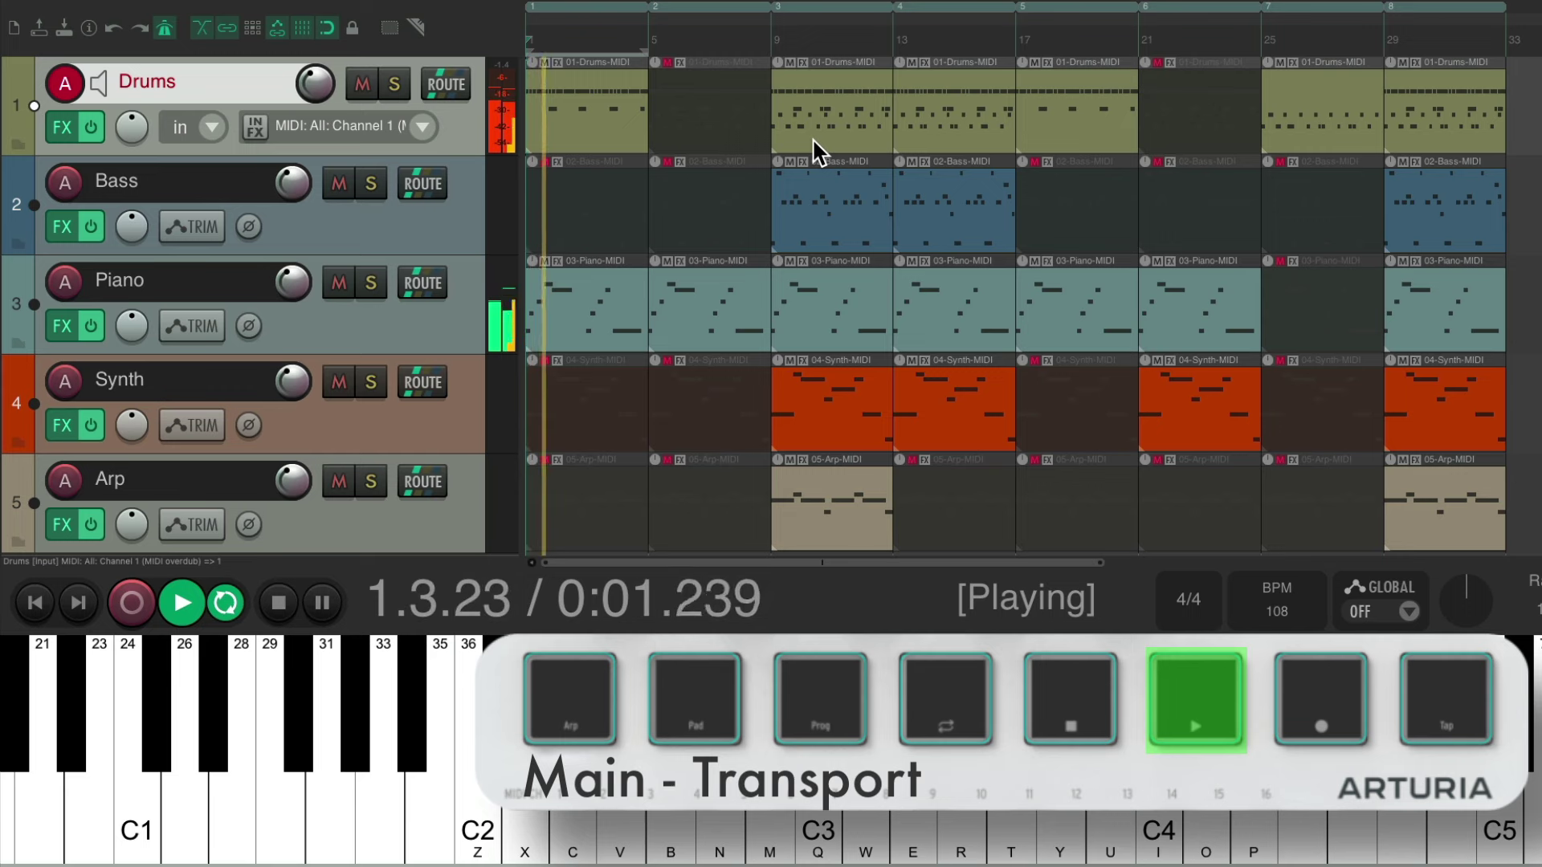
{"action": "key", "text": "space"}
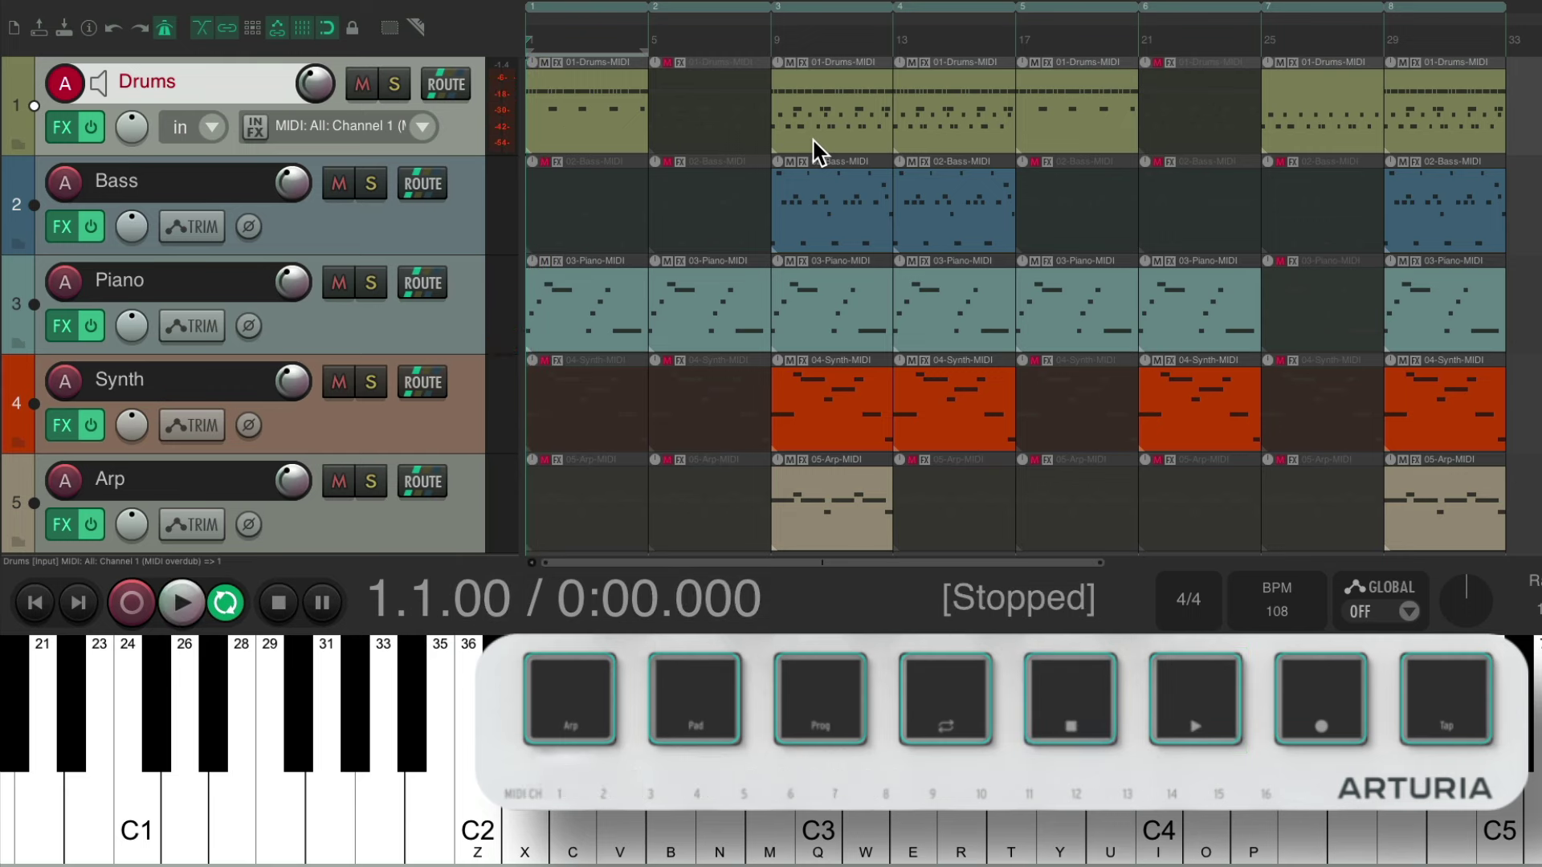
In the action list, choose the Main (alt-2) section and filter for 'mute toggle'.
{"action": "key", "text": "shift+slash"}
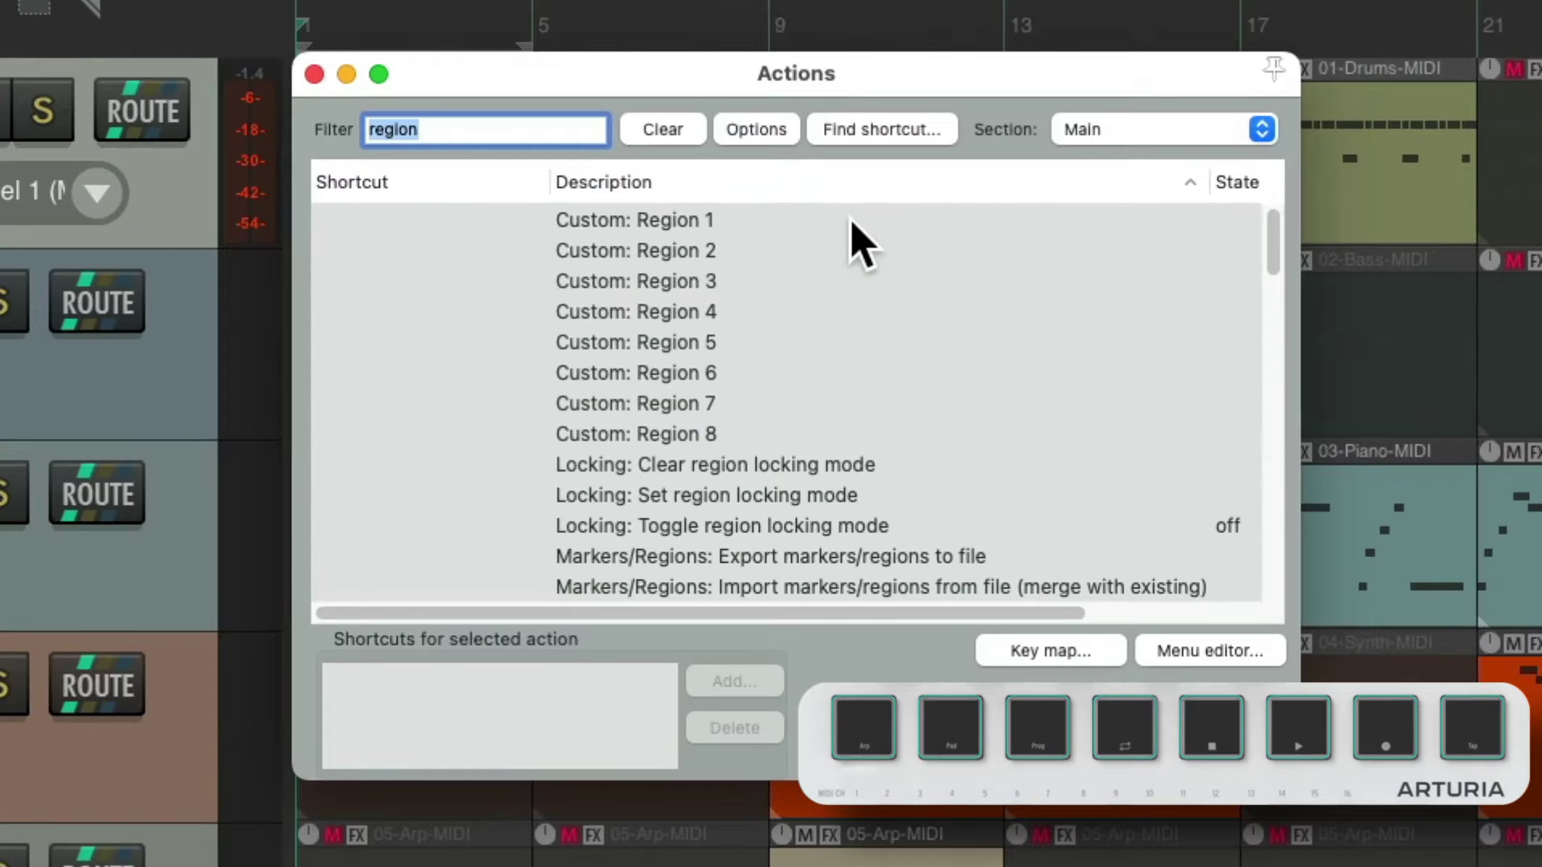
{"action": "left_click", "coordinate": [985, 96]}
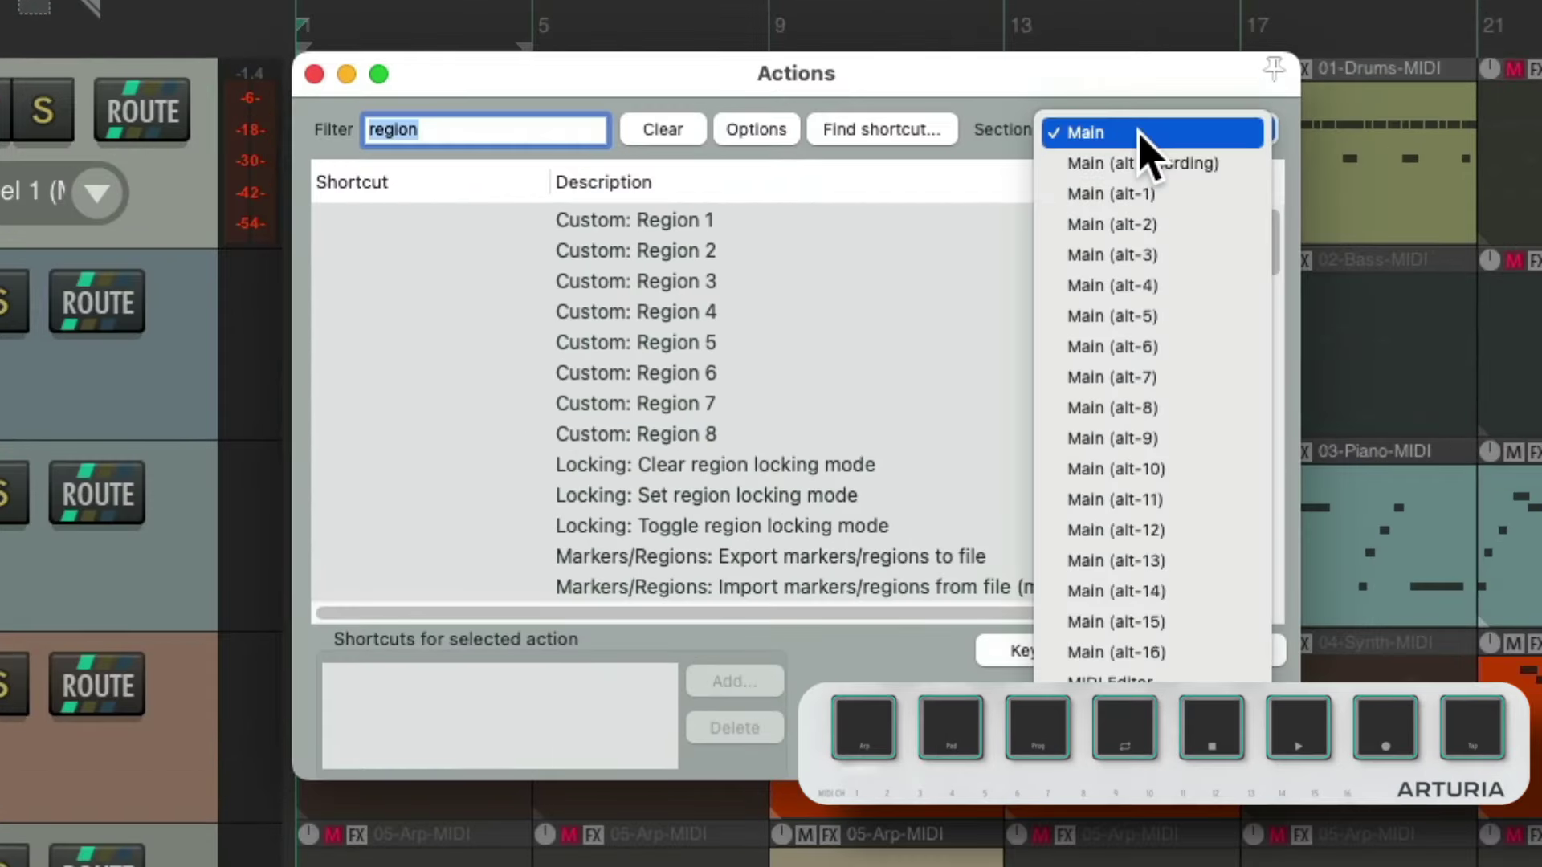
{"action": "left_click", "coordinate": [1194, 251]}
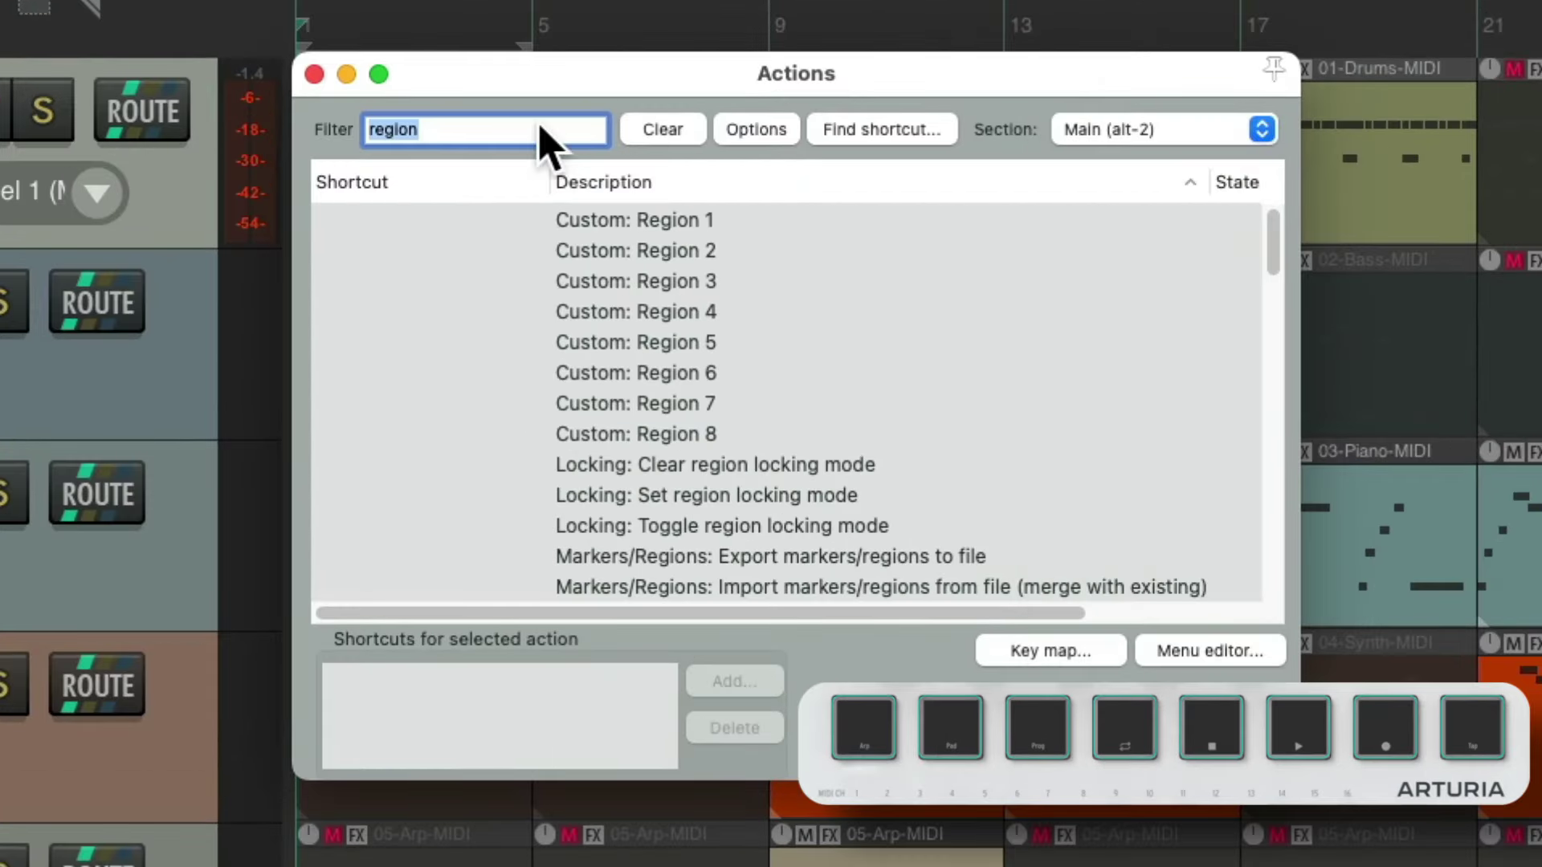
{"action": "type", "text": "mute toggle"}
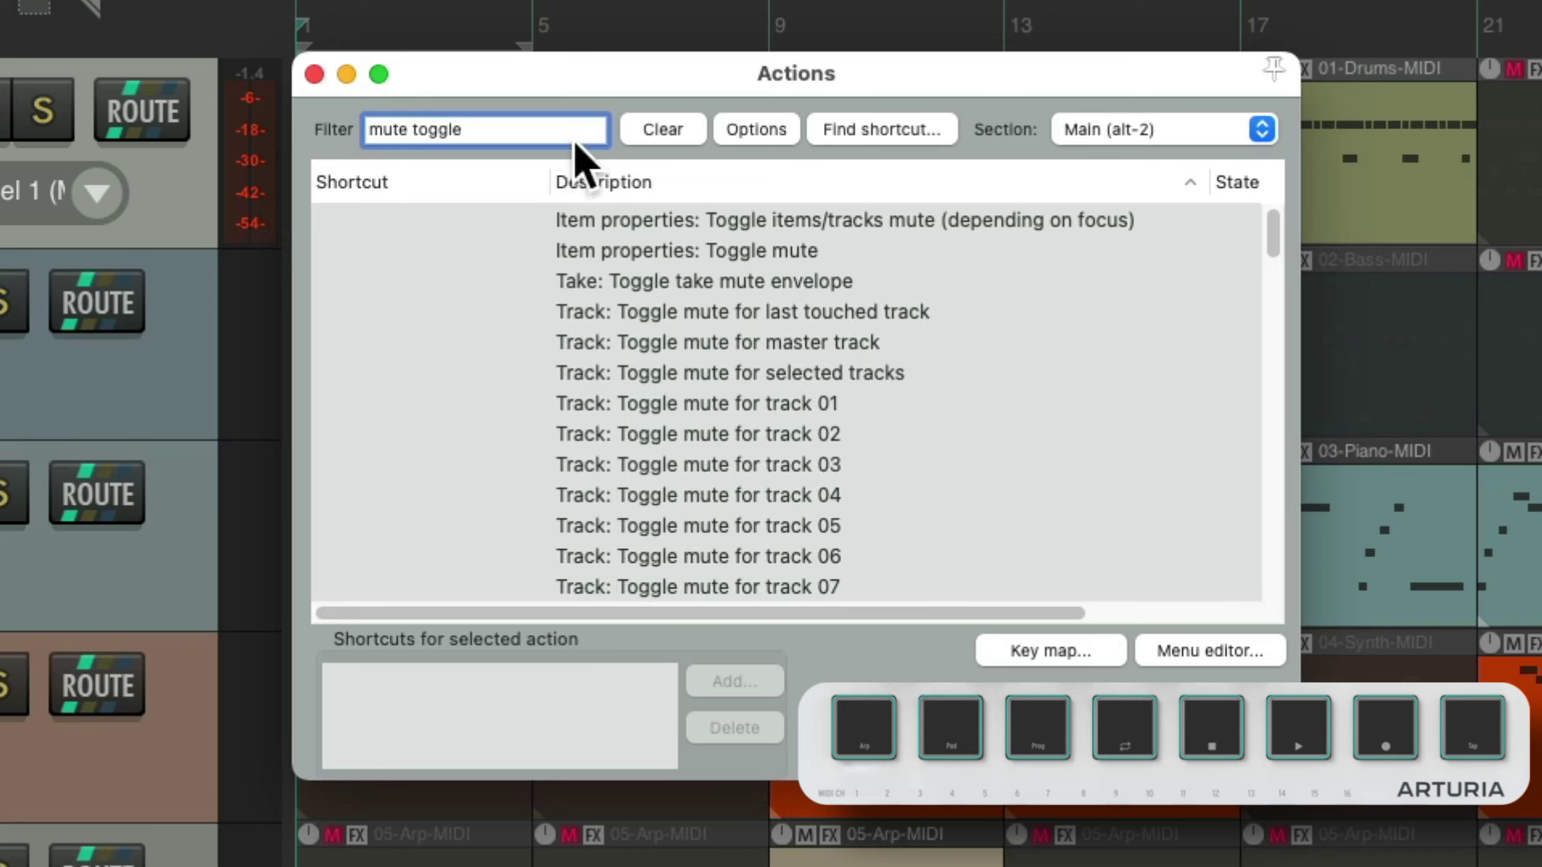
{"action": "scroll", "coordinate": [1000, 520], "scroll_direction": "down", "scroll_amount": 2}
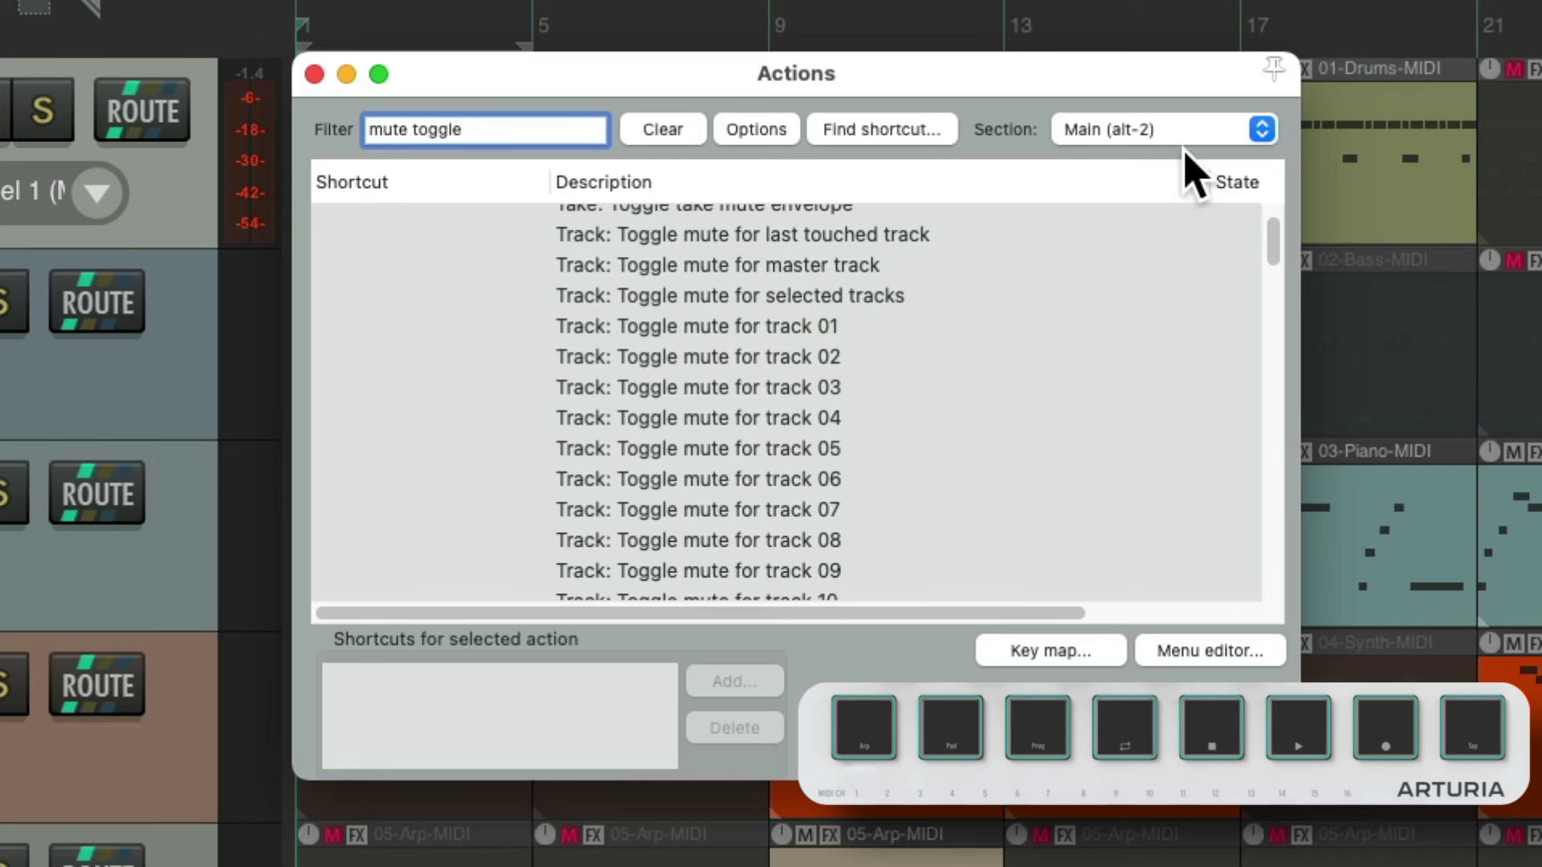
Map Toggle mute for tracks 01–04 to MIDI Chan 10 Notes 36–39.
{"action": "left_click", "coordinate": [749, 326]}
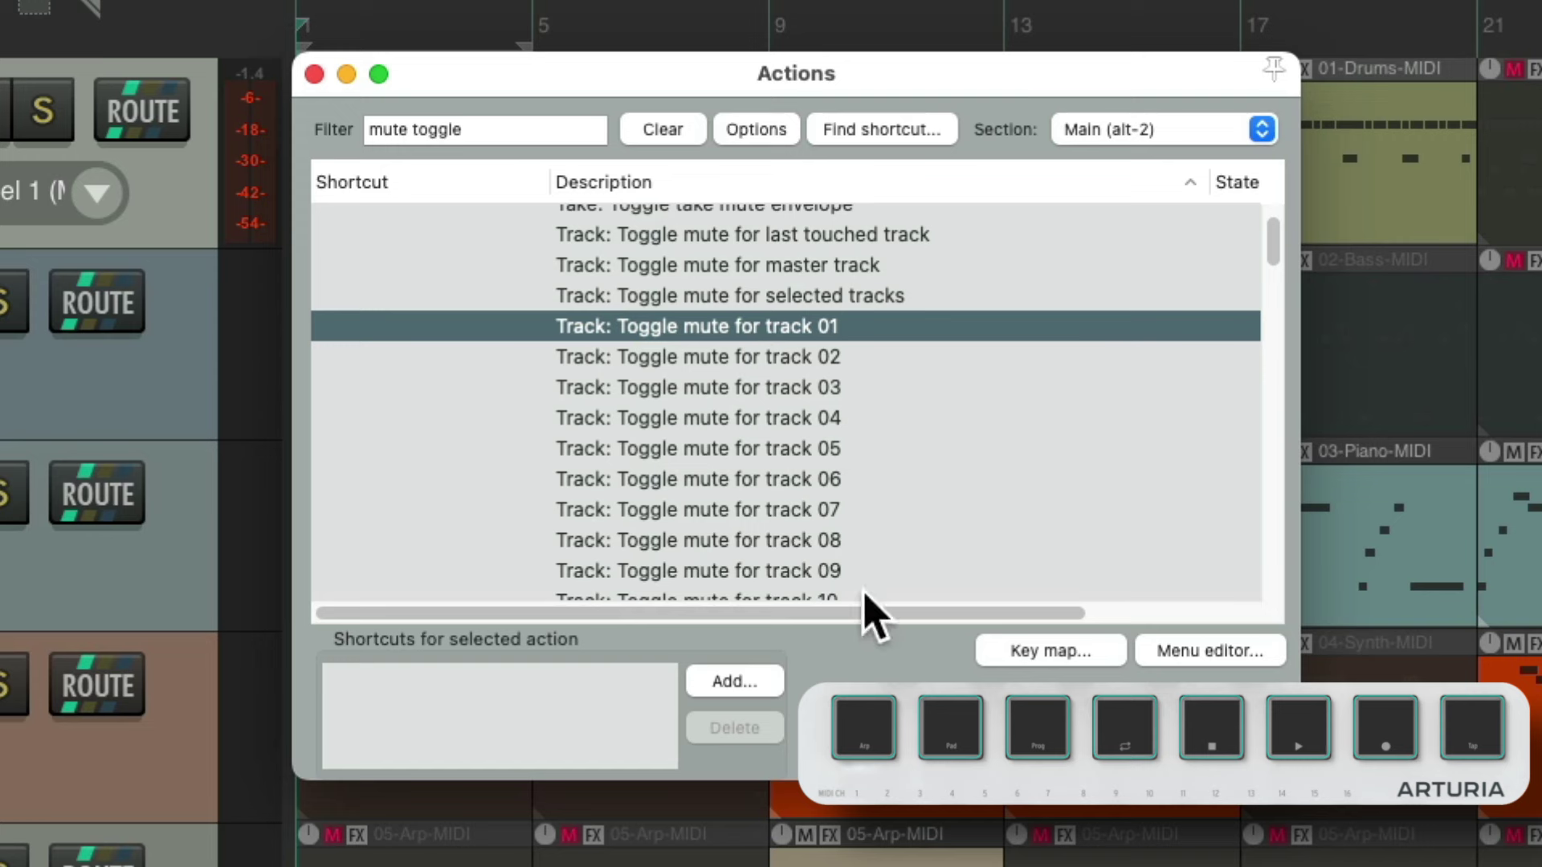
{"action": "left_click", "coordinate": [734, 682]}
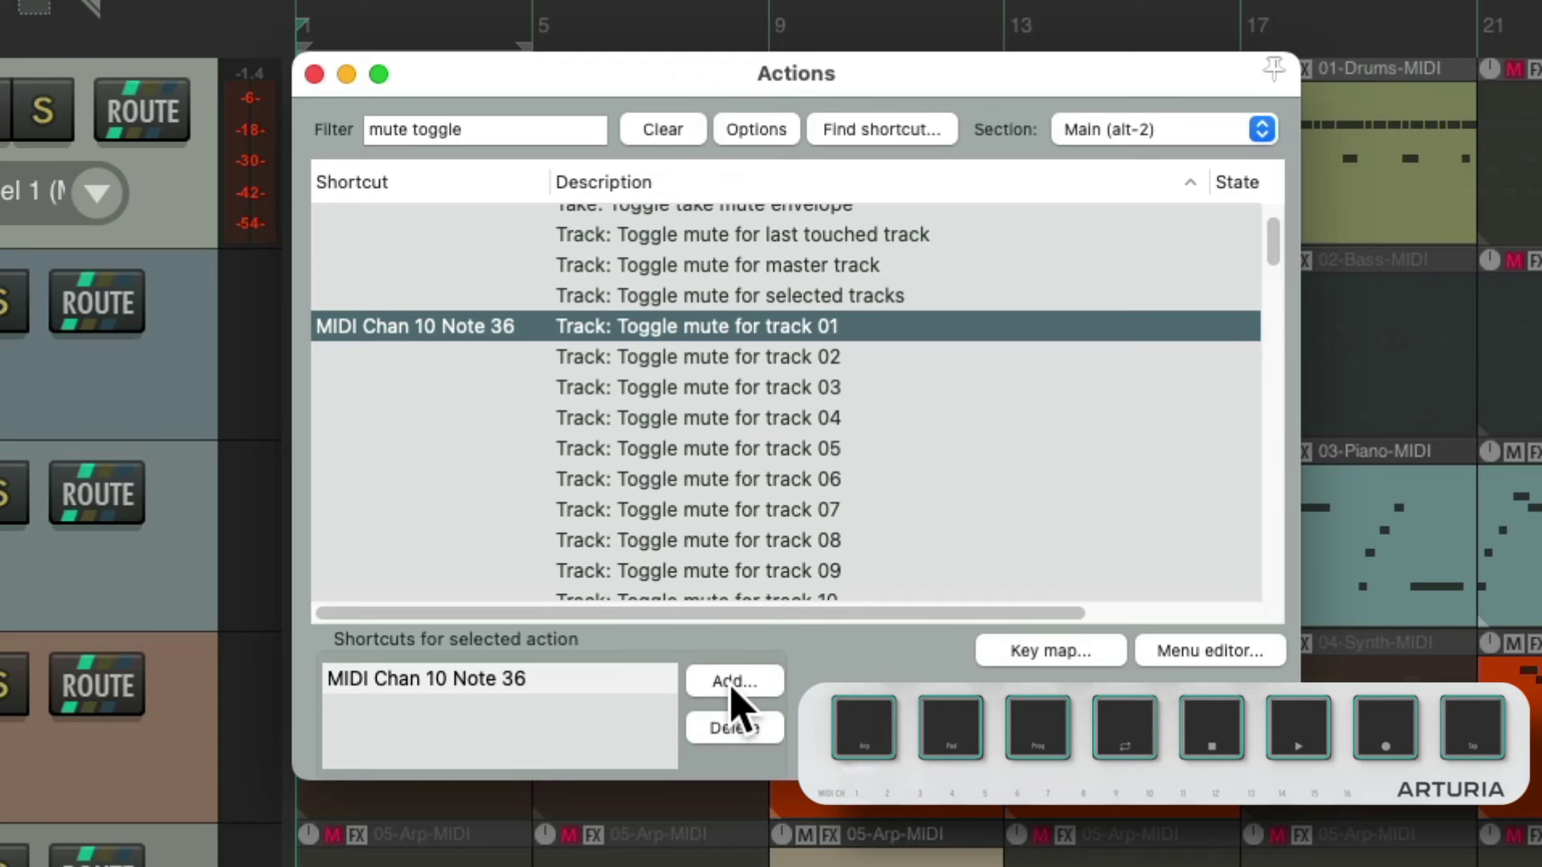
{"action": "key", "text": "Down"}
{"action": "left_click", "coordinate": [733, 682]}
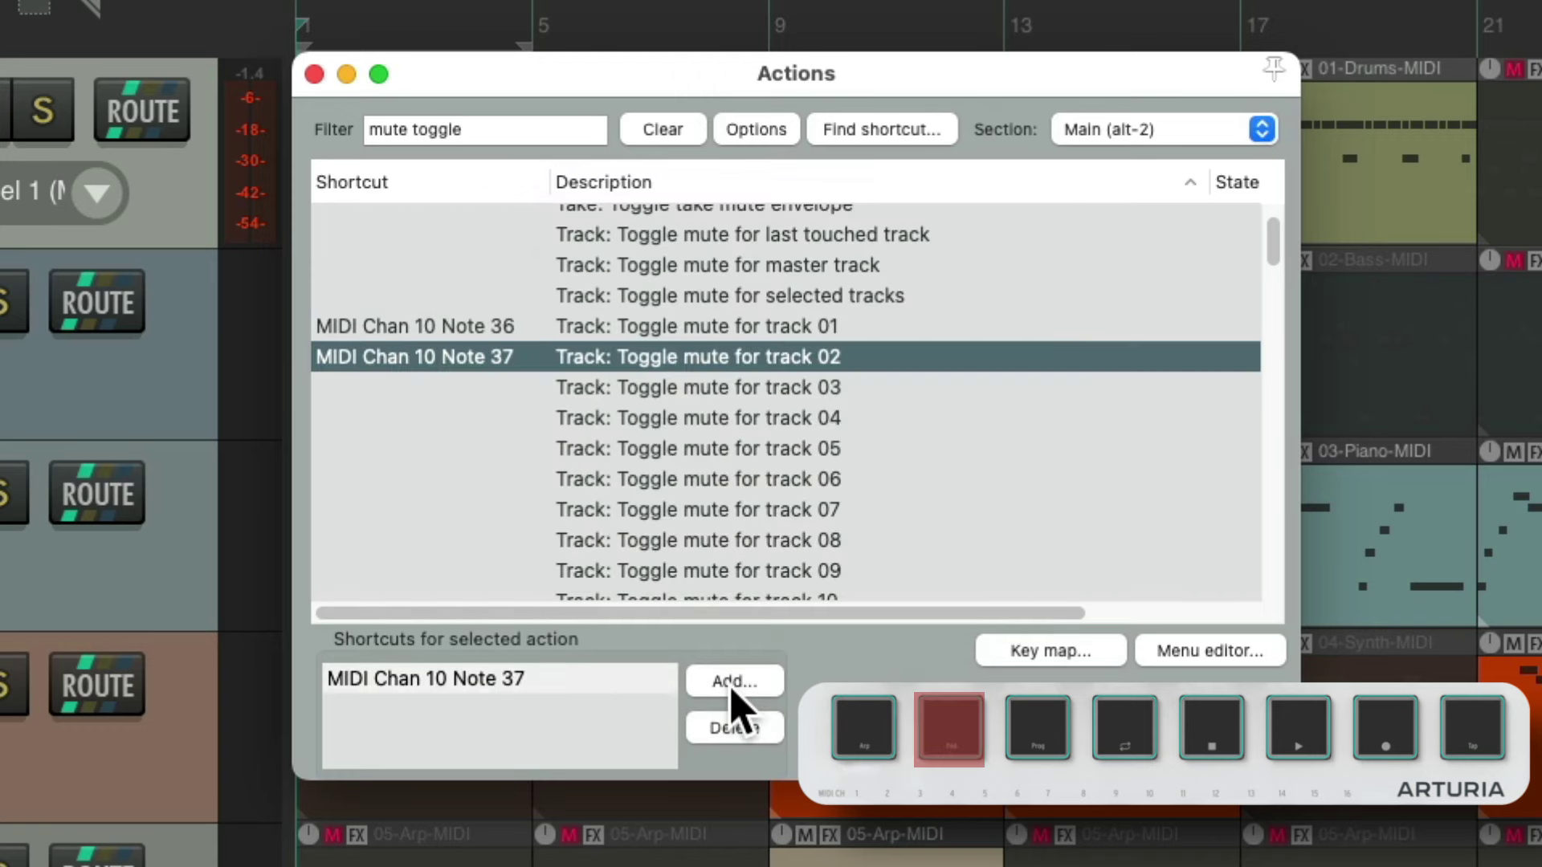
{"action": "key", "text": "Down"}
{"action": "left_click", "coordinate": [733, 682]}
{"action": "key", "text": "Down"}
{"action": "left_click", "coordinate": [732, 682]}
Map Toggle mute for tracks 05–08 to MIDI Chan 10 Notes 40–43.
{"action": "left_click", "coordinate": [732, 682]}
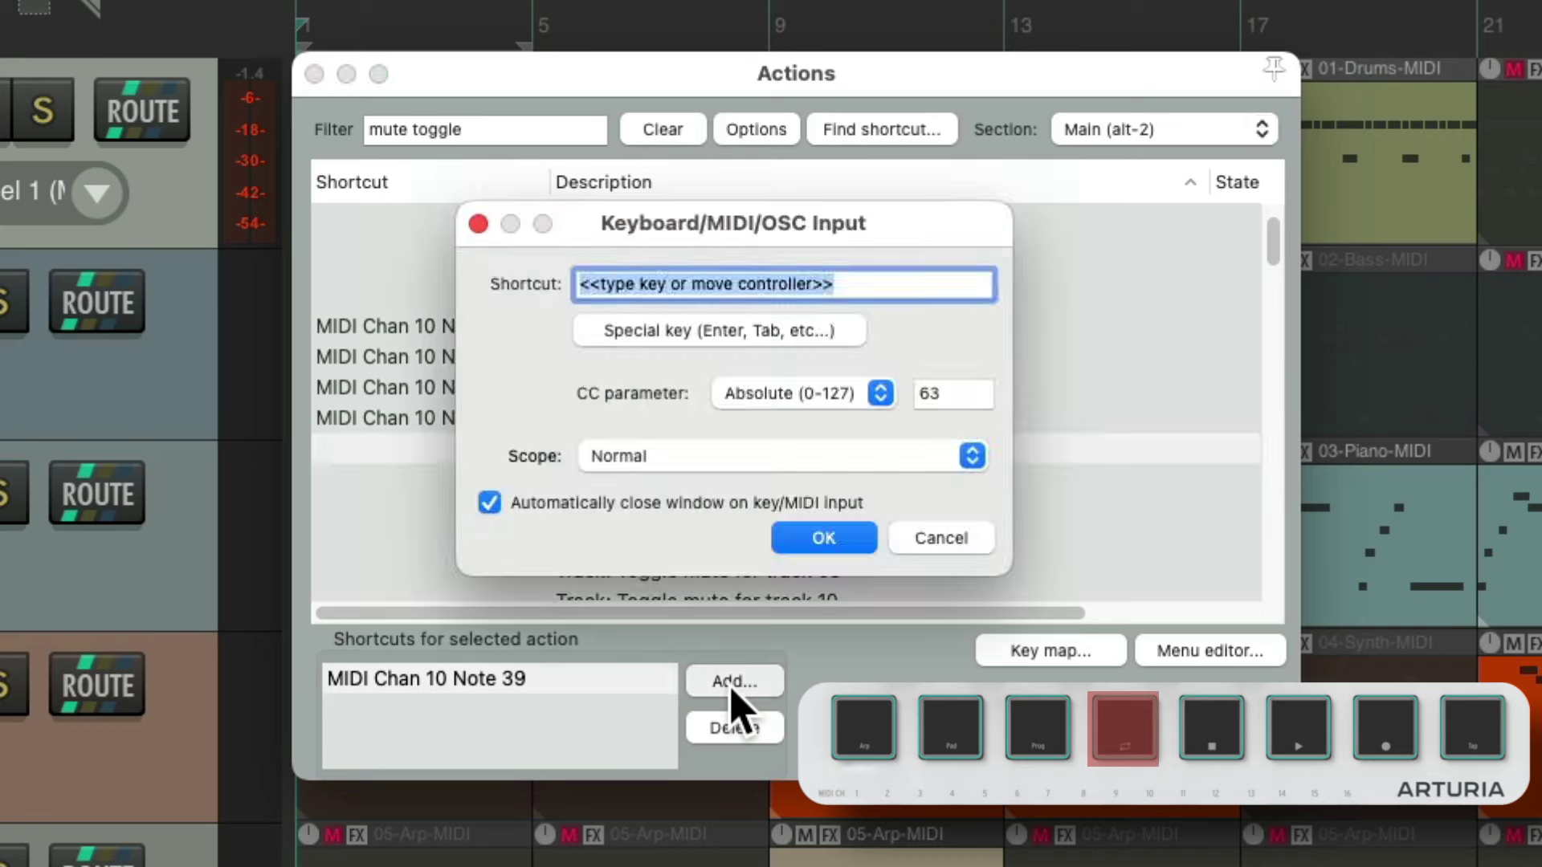
{"action": "key", "text": "Down"}
{"action": "key", "text": "Down"}
{"action": "left_click", "coordinate": [731, 683]}
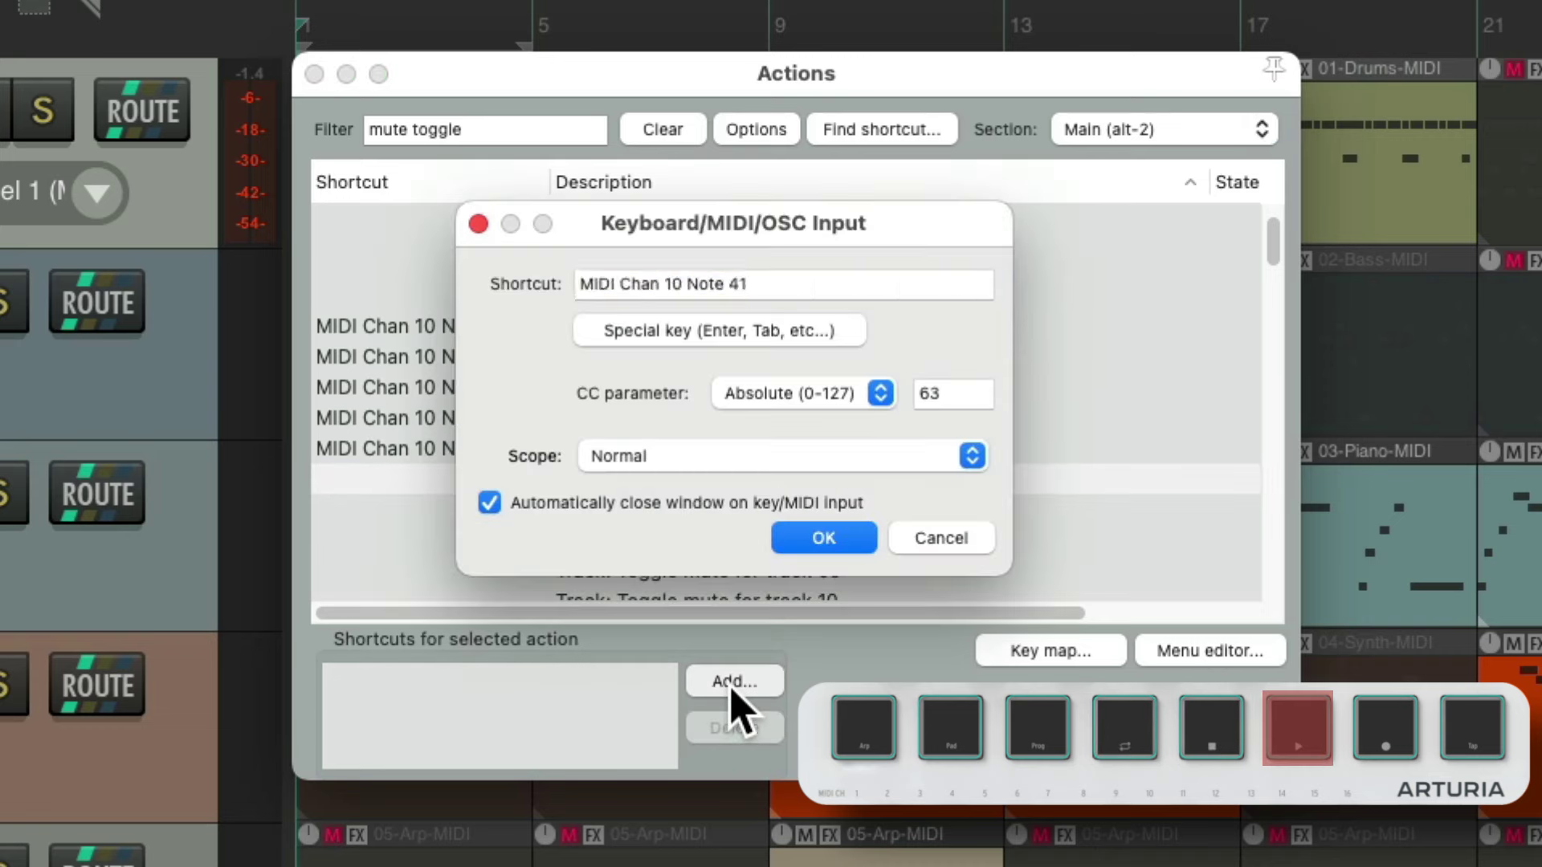
{"action": "key", "text": "Down"}
{"action": "left_click", "coordinate": [732, 682]}
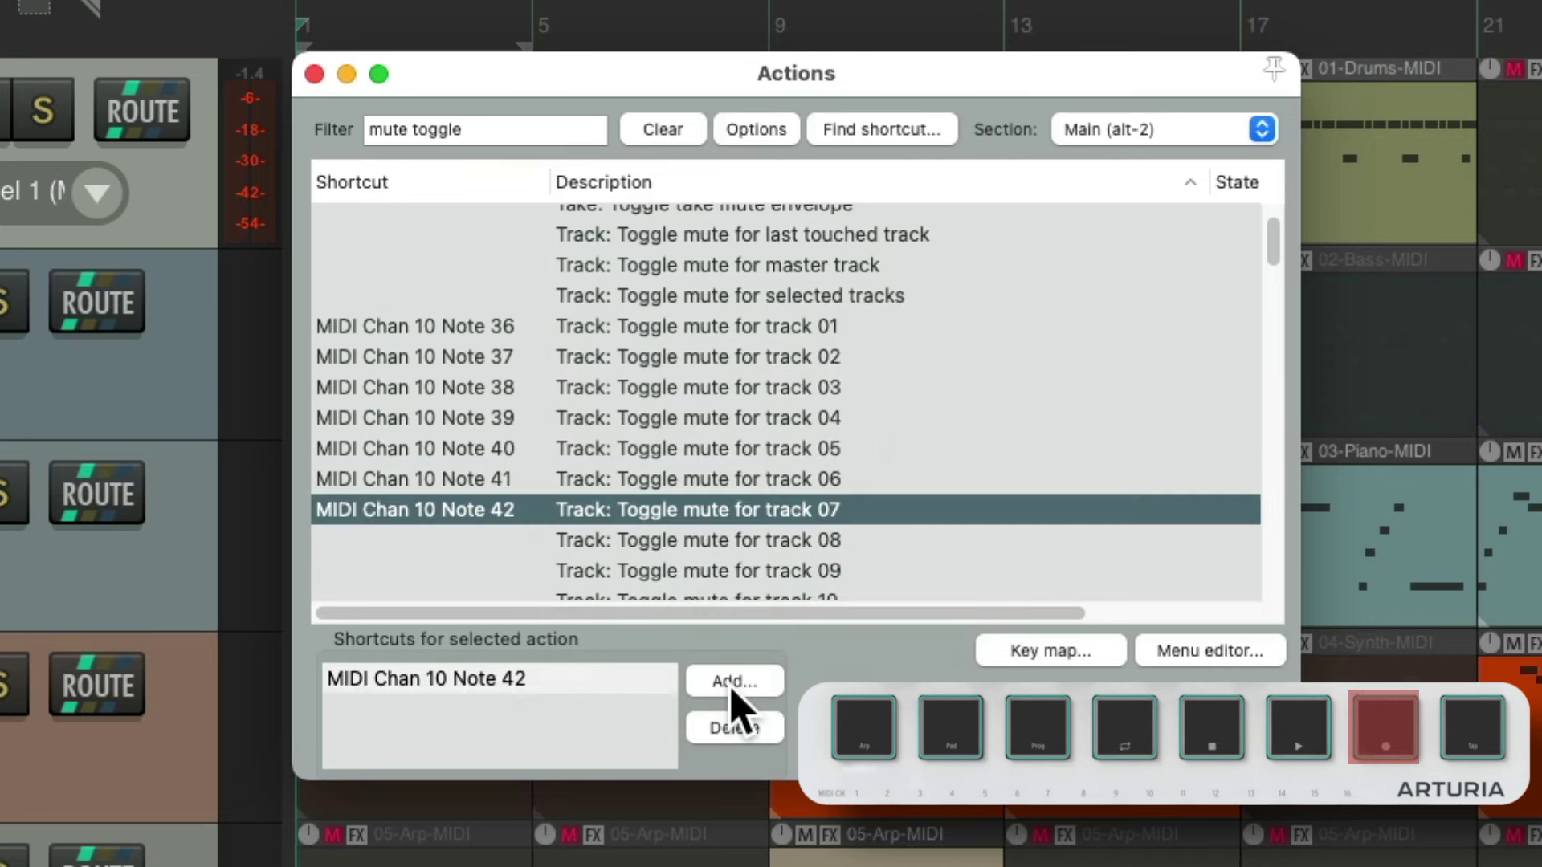
{"action": "key", "text": "Down"}
{"action": "left_click", "coordinate": [733, 682]}
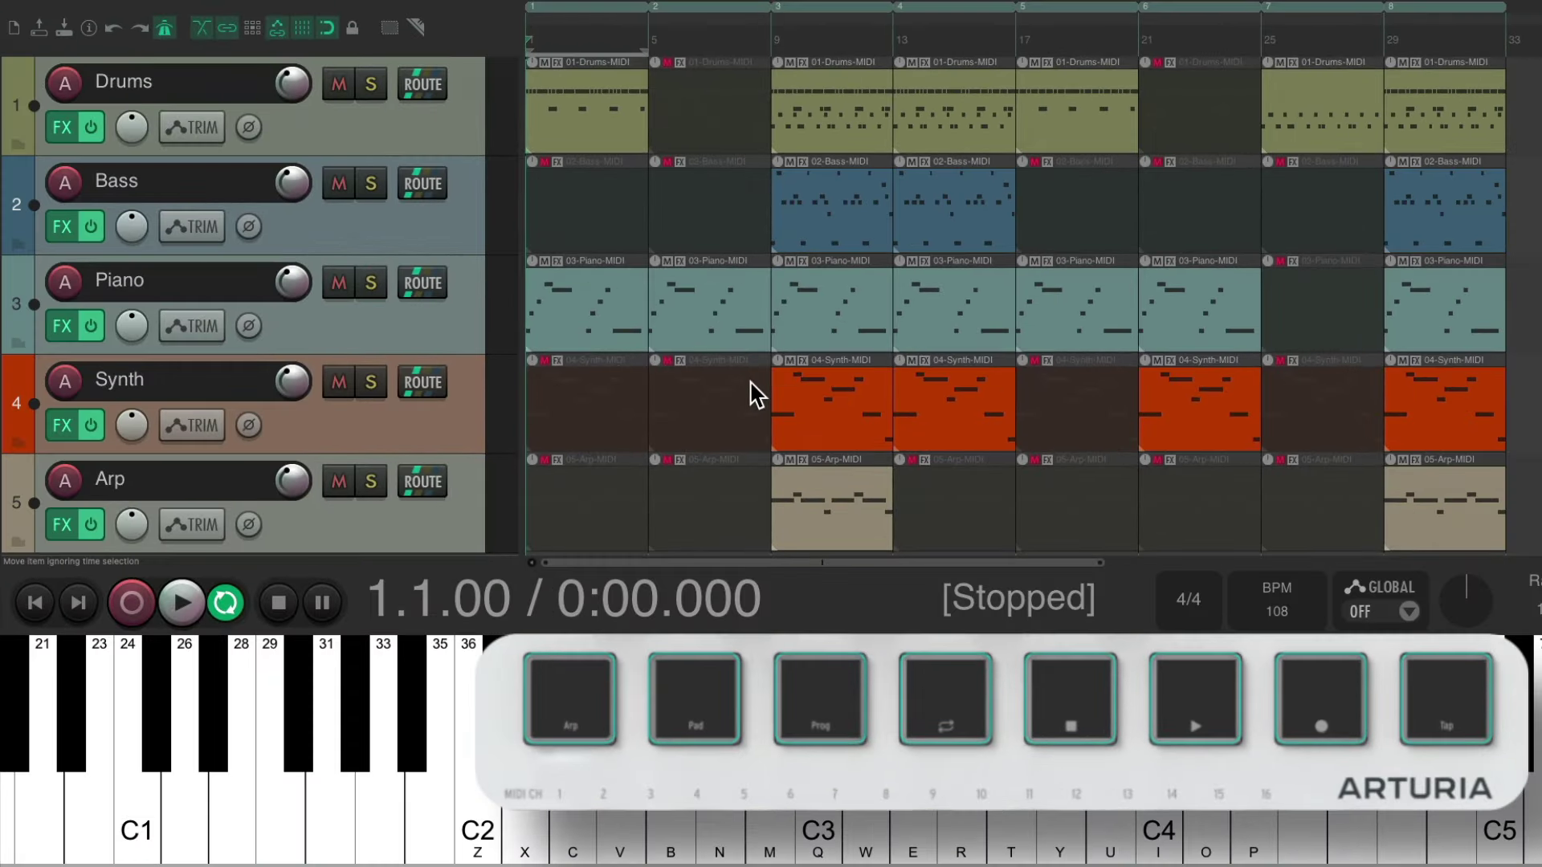
Stop playback, return to the project start, then start and stop playback again.
{"action": "key", "text": "alt+2"}
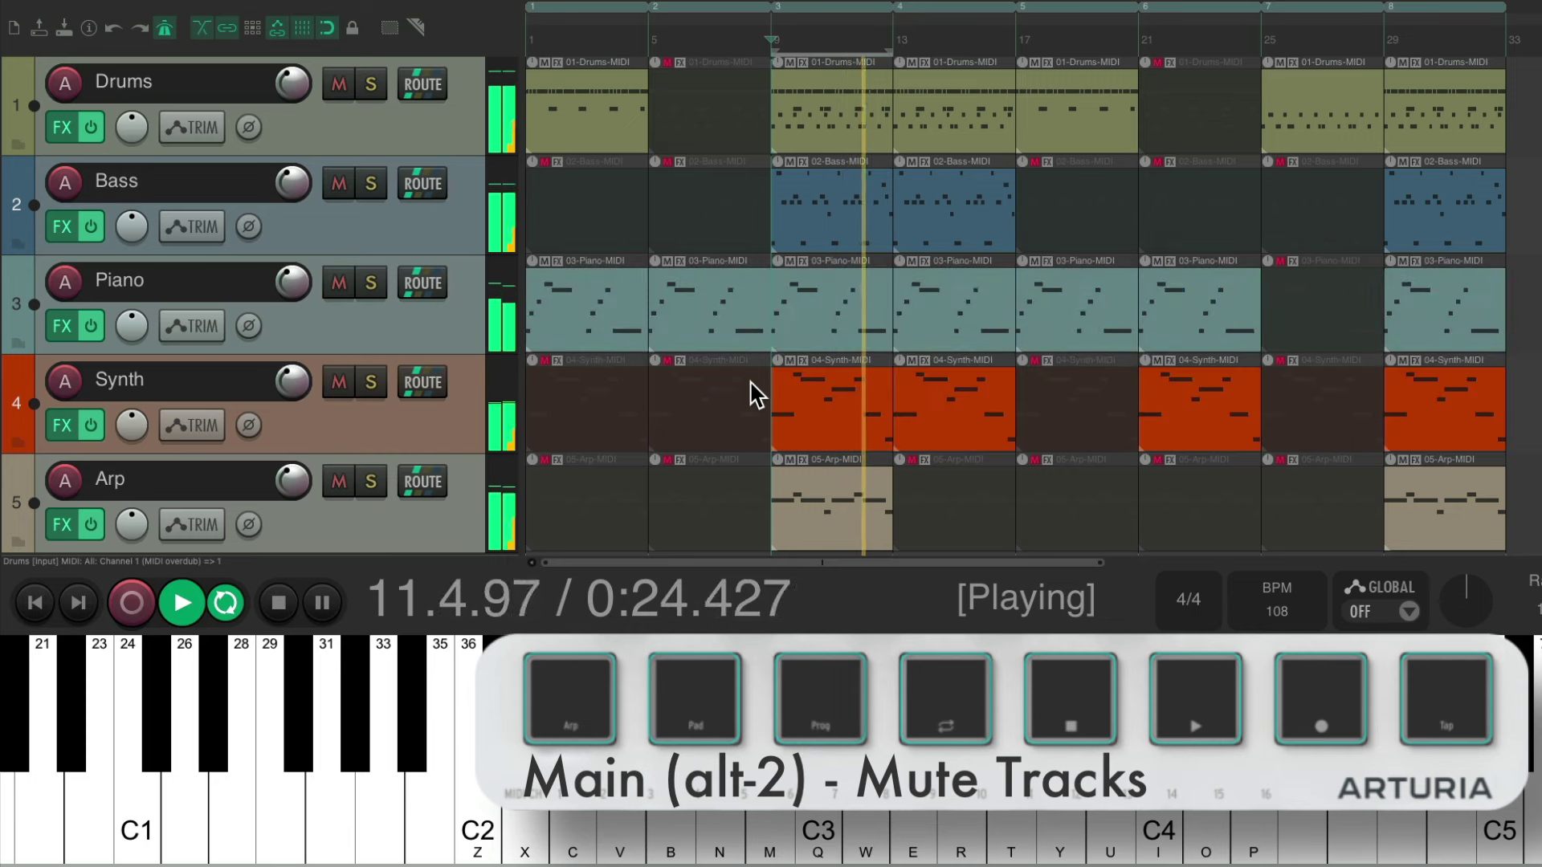
{"action": "key", "text": "space"}
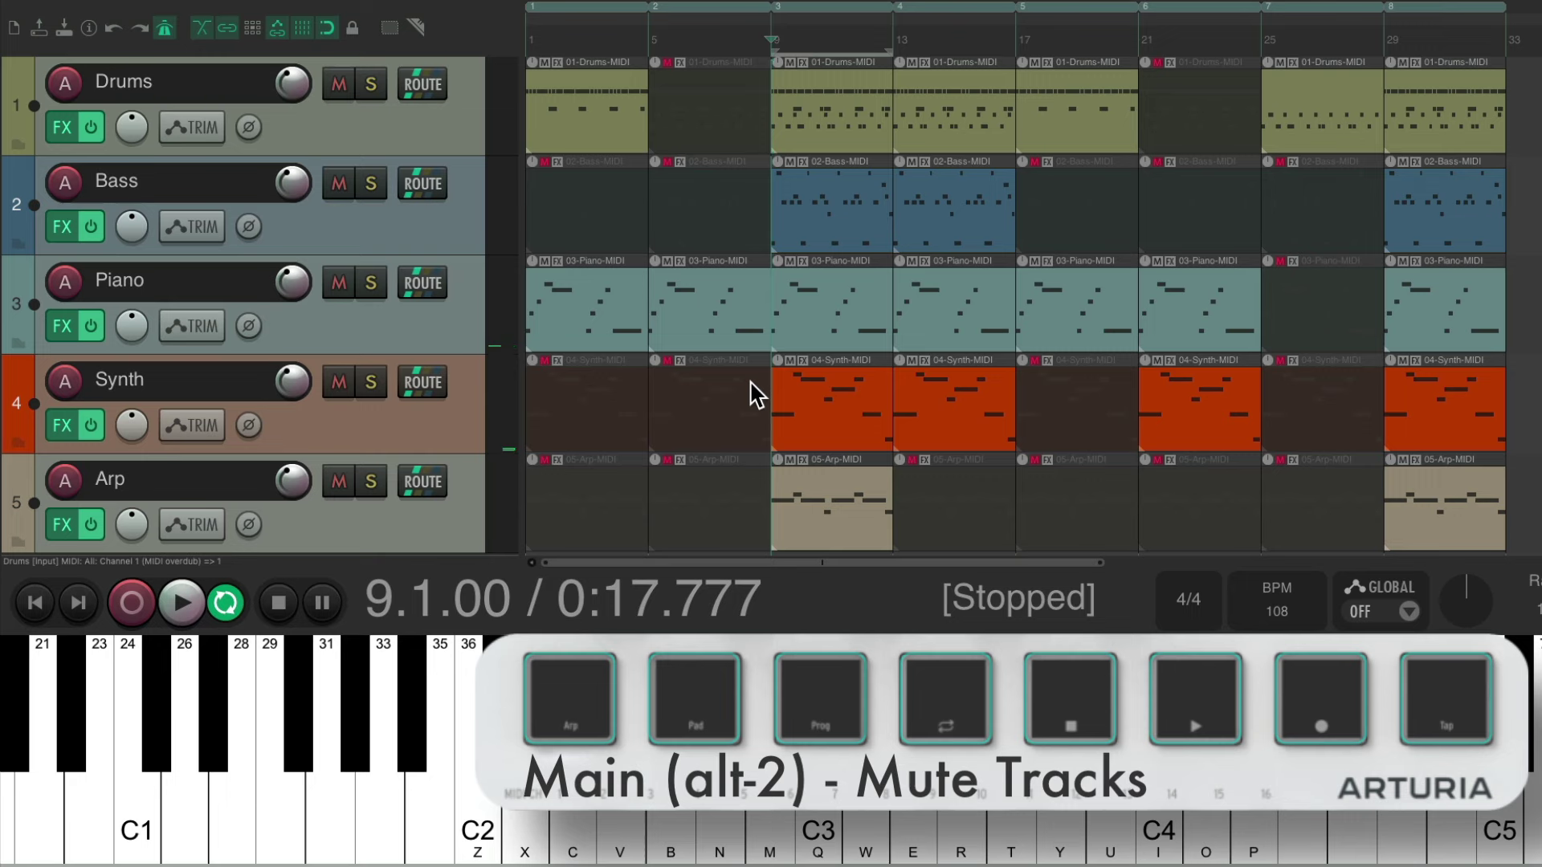
{"action": "key", "text": "alt+1"}
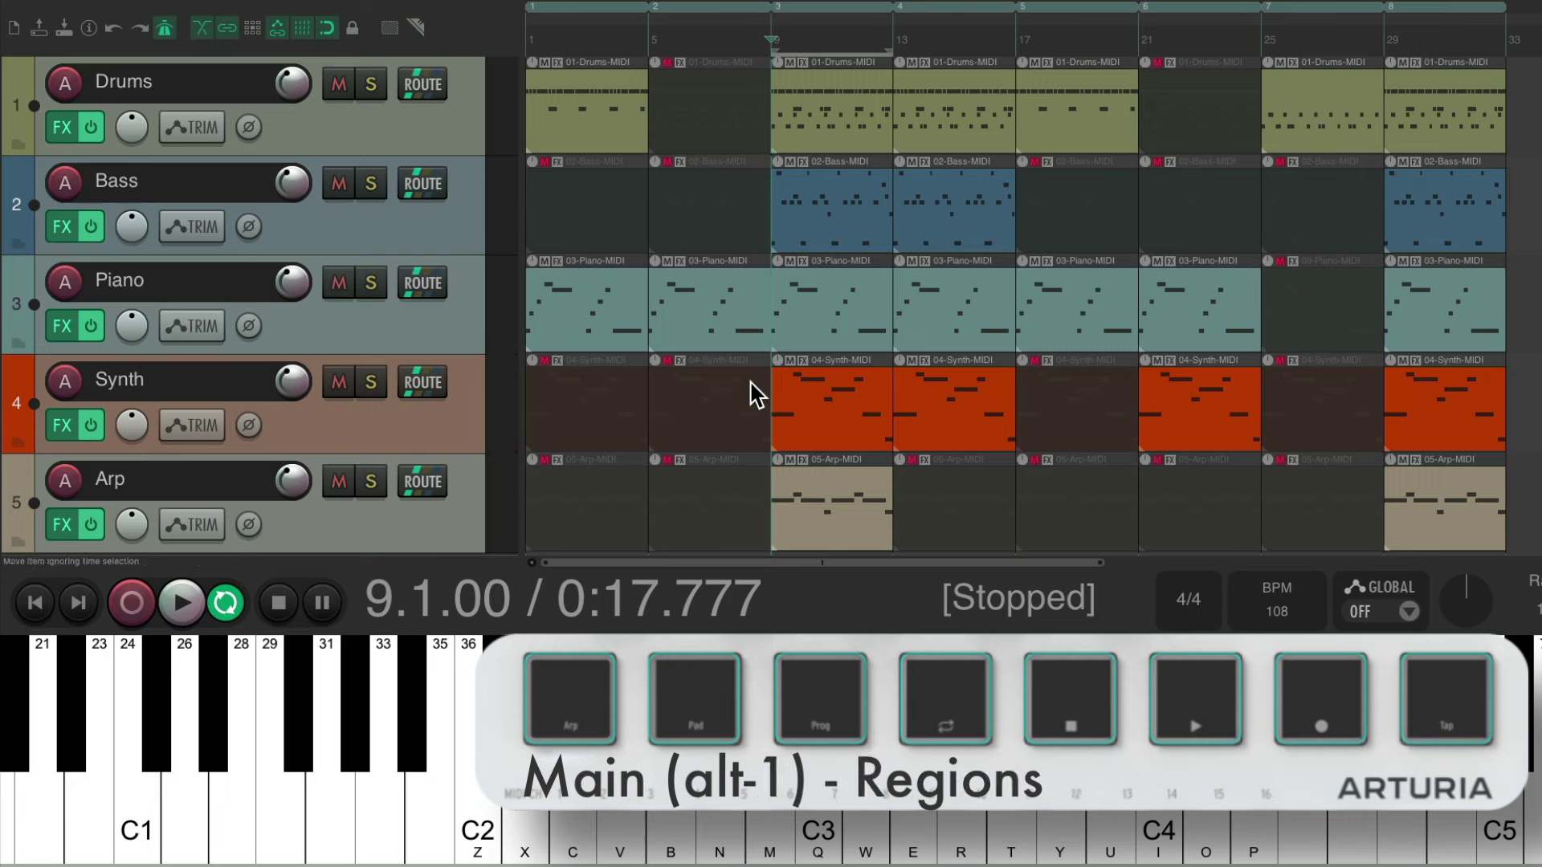
{"action": "key", "text": "Home"}
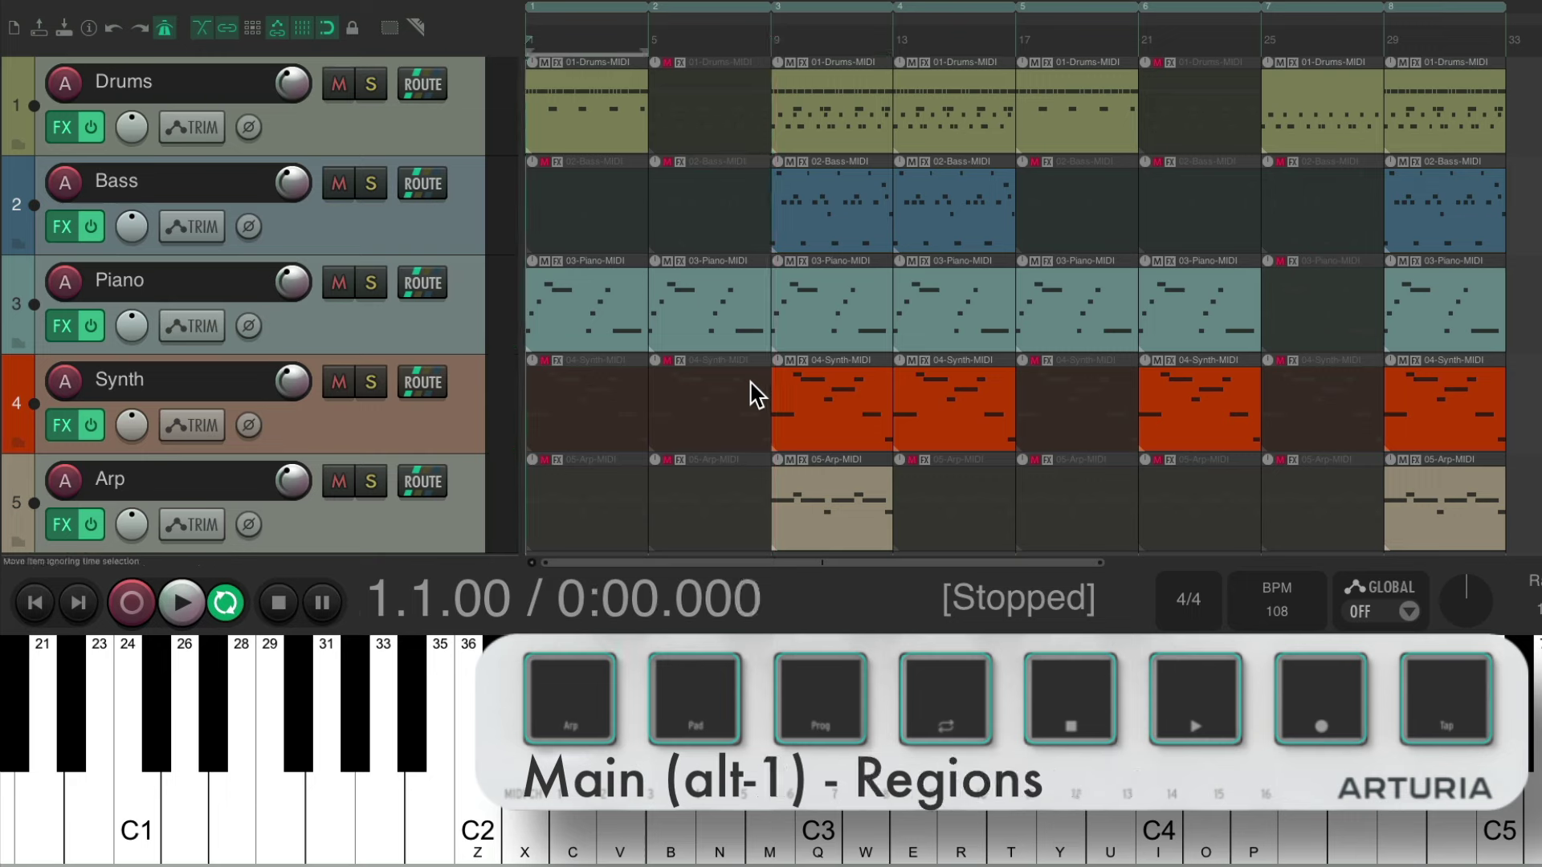
{"action": "key", "text": "space"}
{"action": "key", "text": "space"}
{"action": "key", "text": "alt+2"}
{"action": "key", "text": "space"}
With the alt-2 pads, mute and unmute Bass, Drums and Piano during playback, then stop.
{"action": "key", "text": "3"}
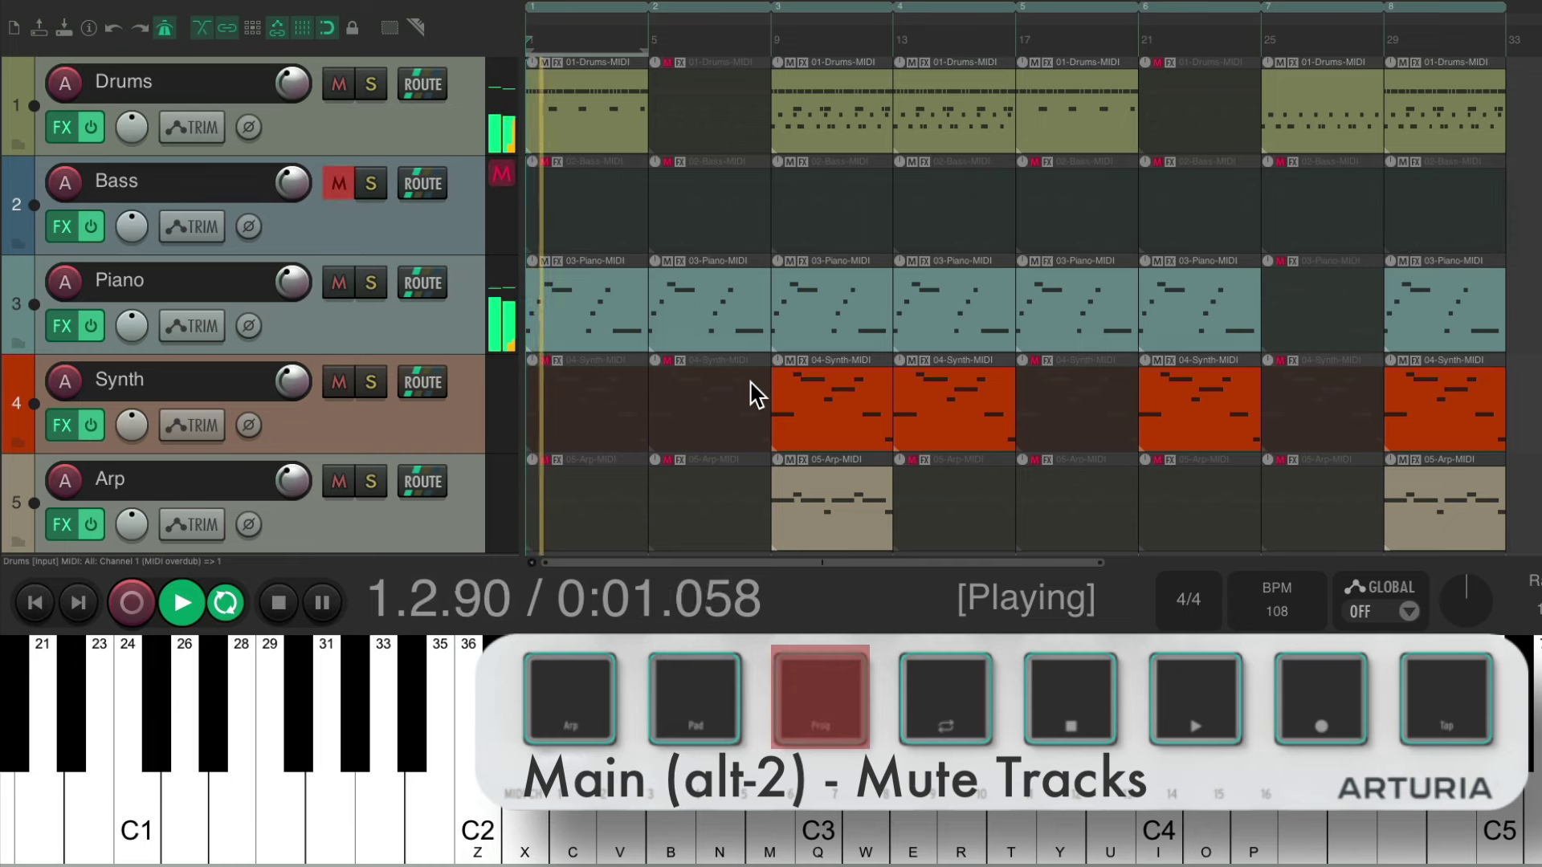
{"action": "key", "text": "2"}
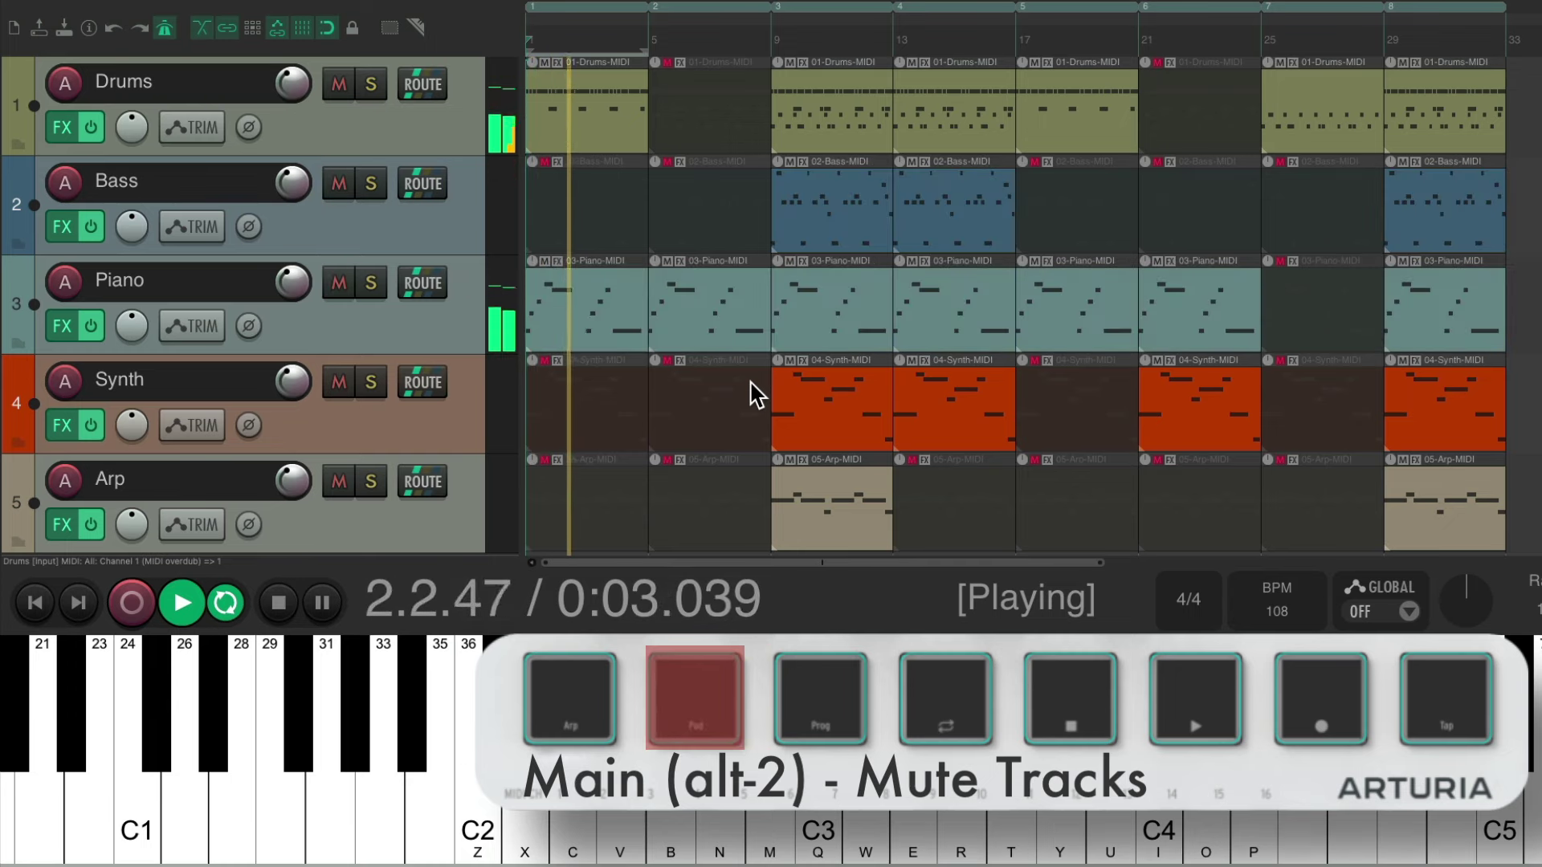
{"action": "key", "text": "1"}
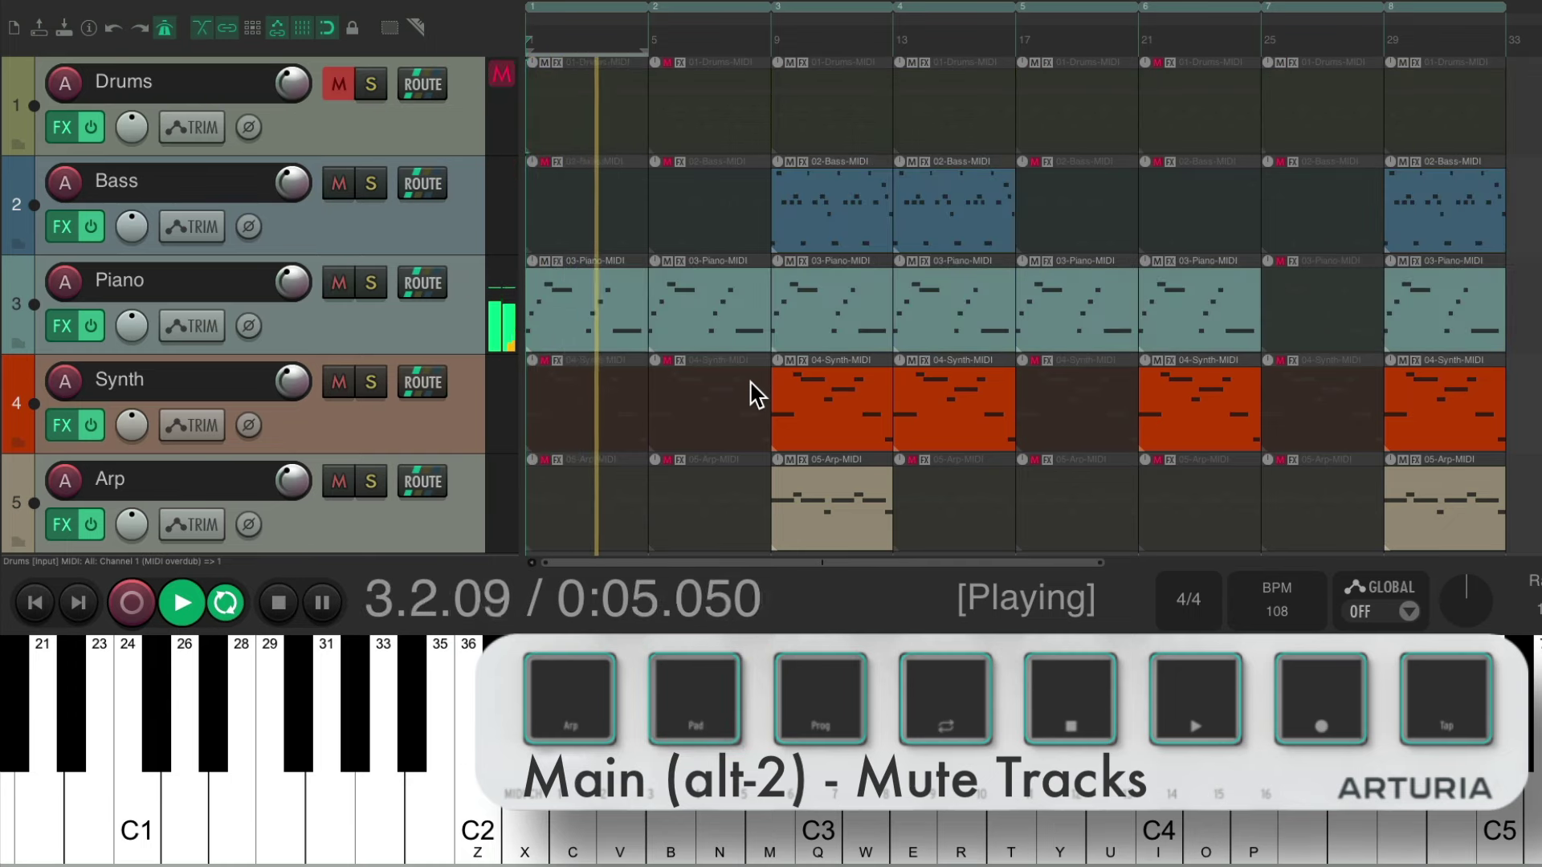
{"action": "key", "text": "1"}
{"action": "key", "text": "3"}
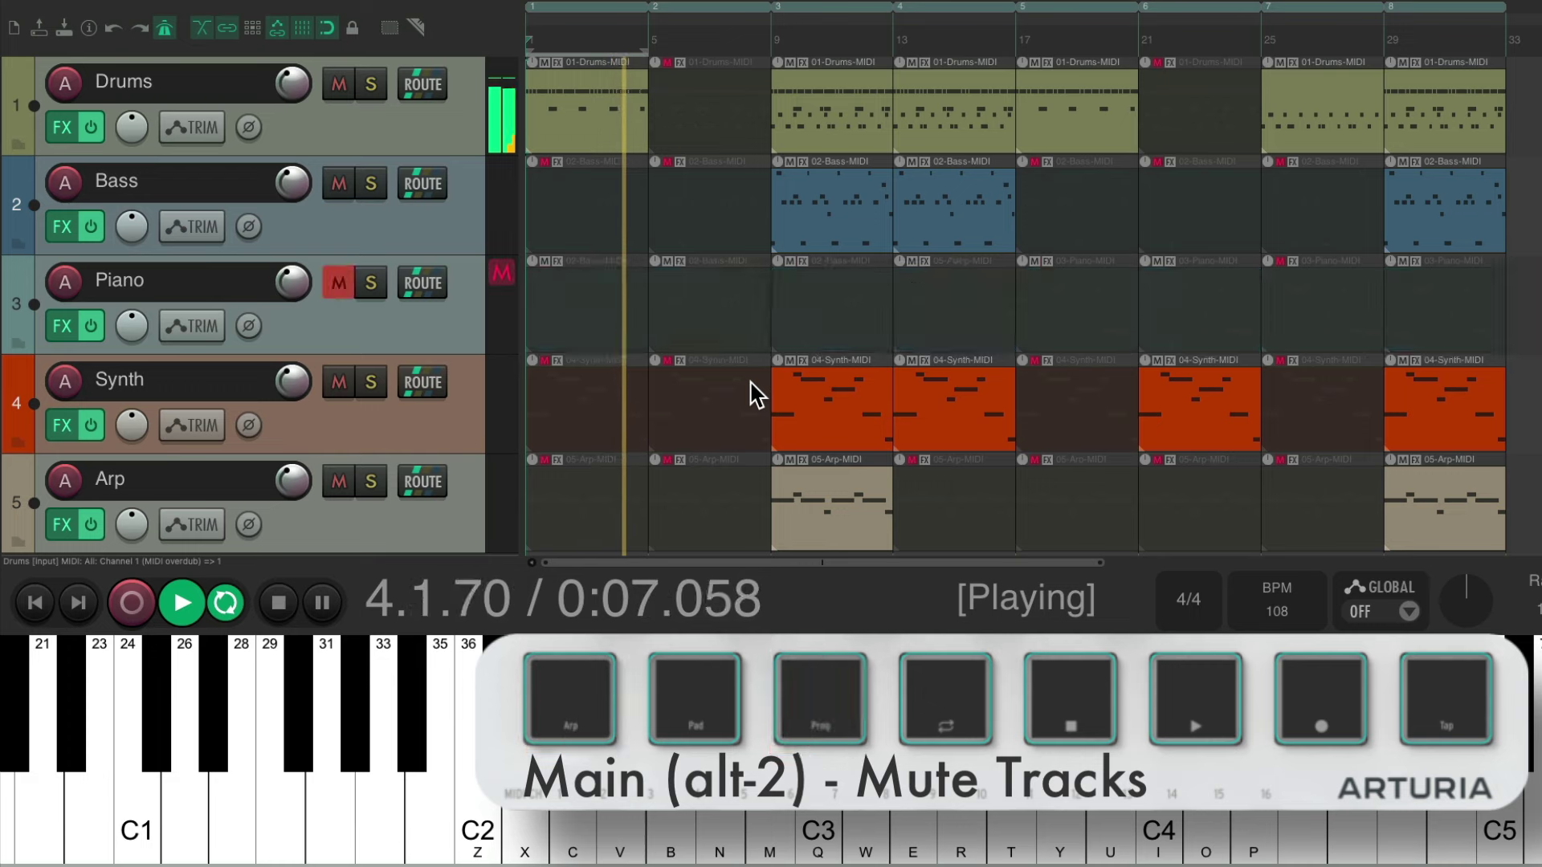
{"action": "key", "text": "3"}
{"action": "key", "text": "space"}
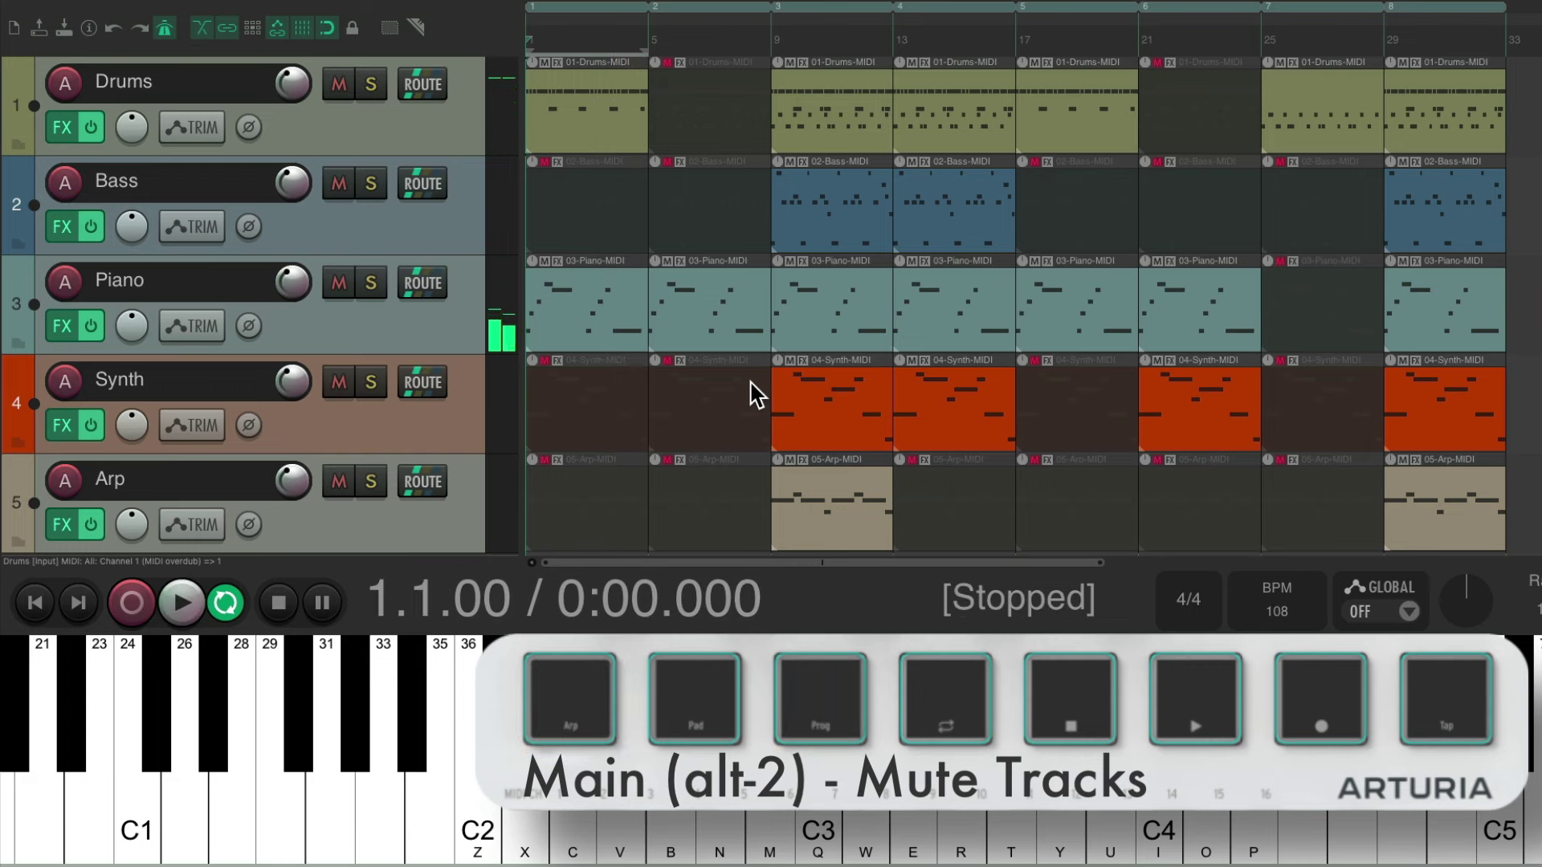
With the alt-1 pads, jump through regions 2, 3 and 4, ending at bar 13.
{"action": "key", "text": "alt+1"}
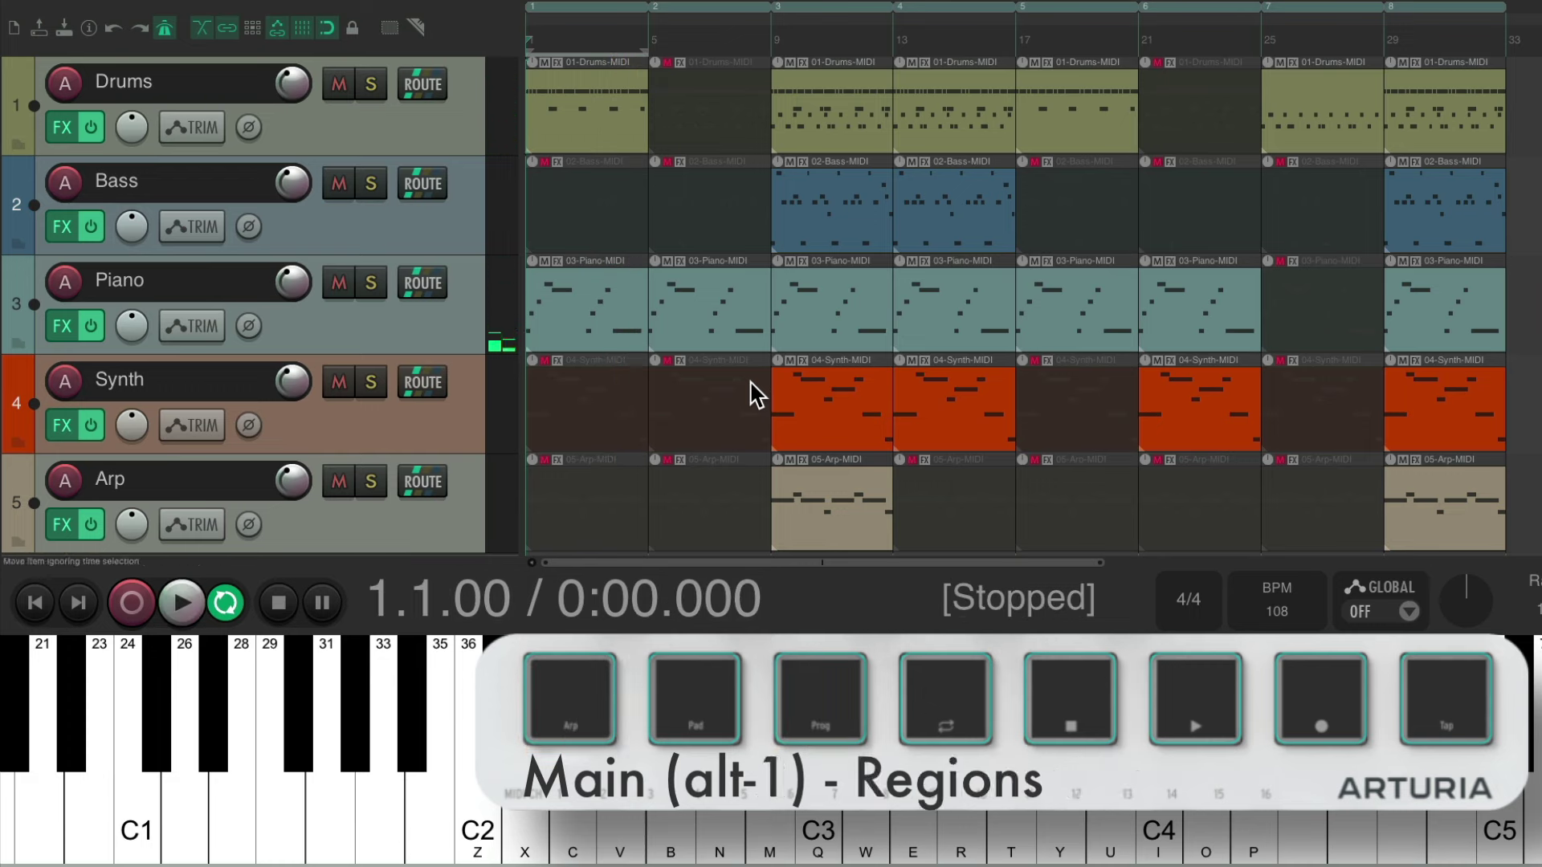
{"action": "key", "text": "2"}
{"action": "key", "text": "3"}
{"action": "key", "text": "4"}
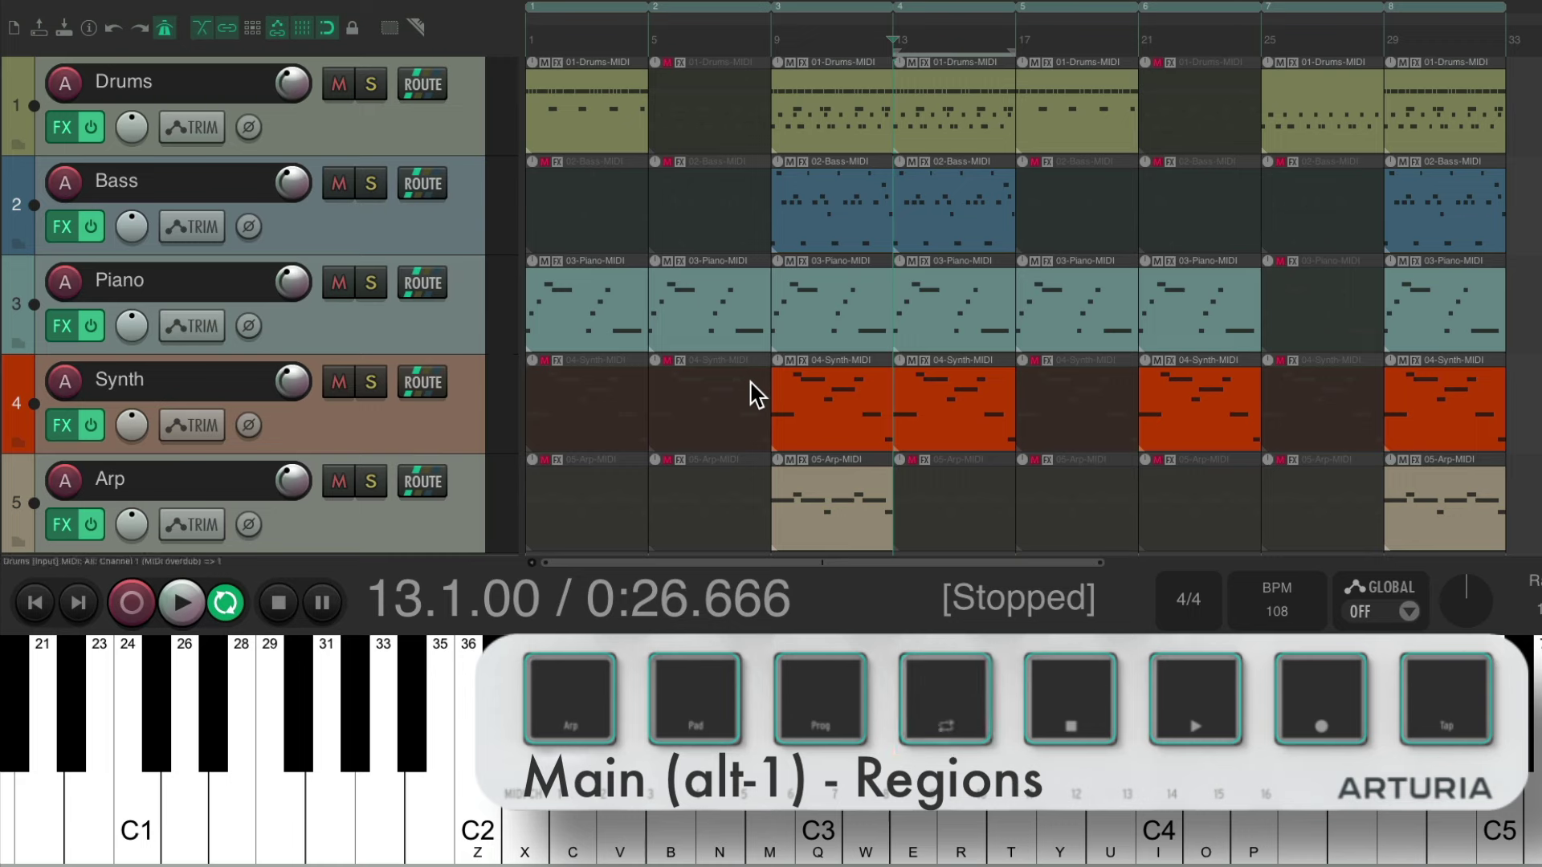
Back on the transport section, start and stop playback with the Play and Stop pads.
{"action": "key", "text": "alt+1"}
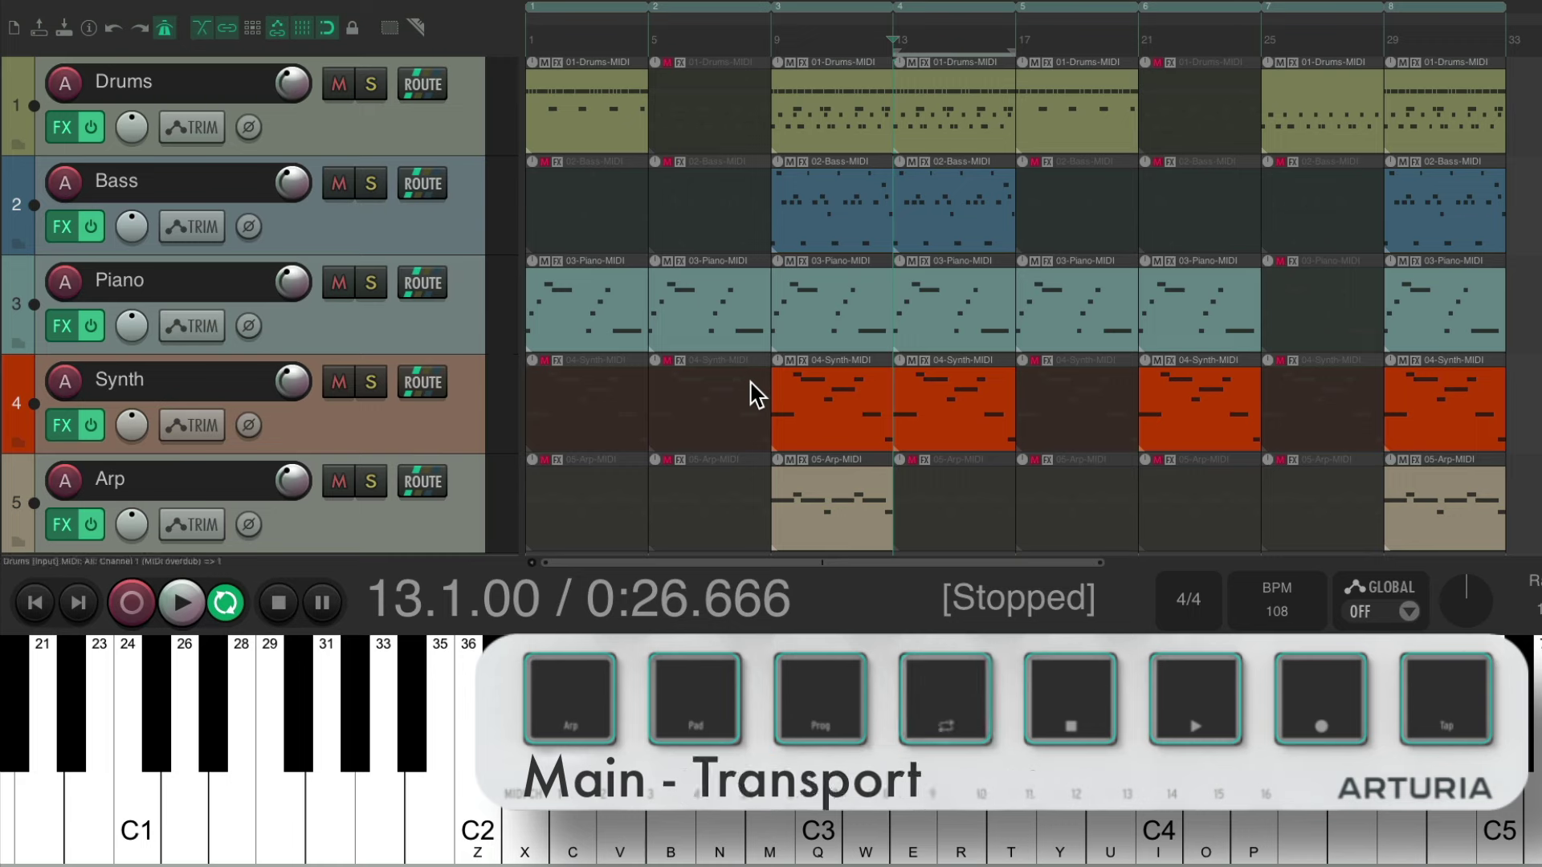
{"action": "key", "text": "6"}
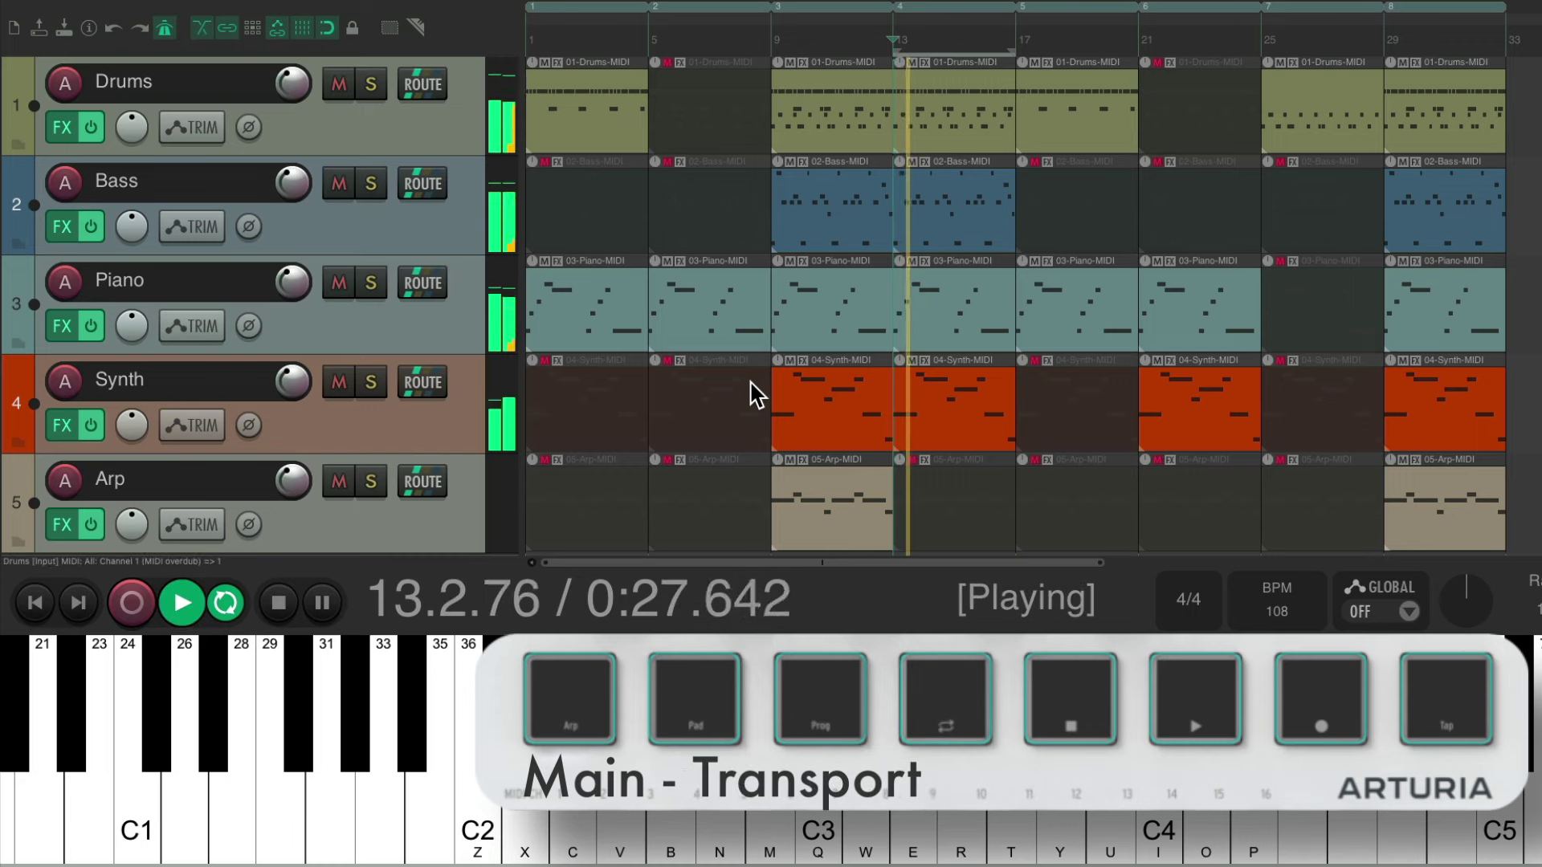
{"action": "key", "text": "5"}
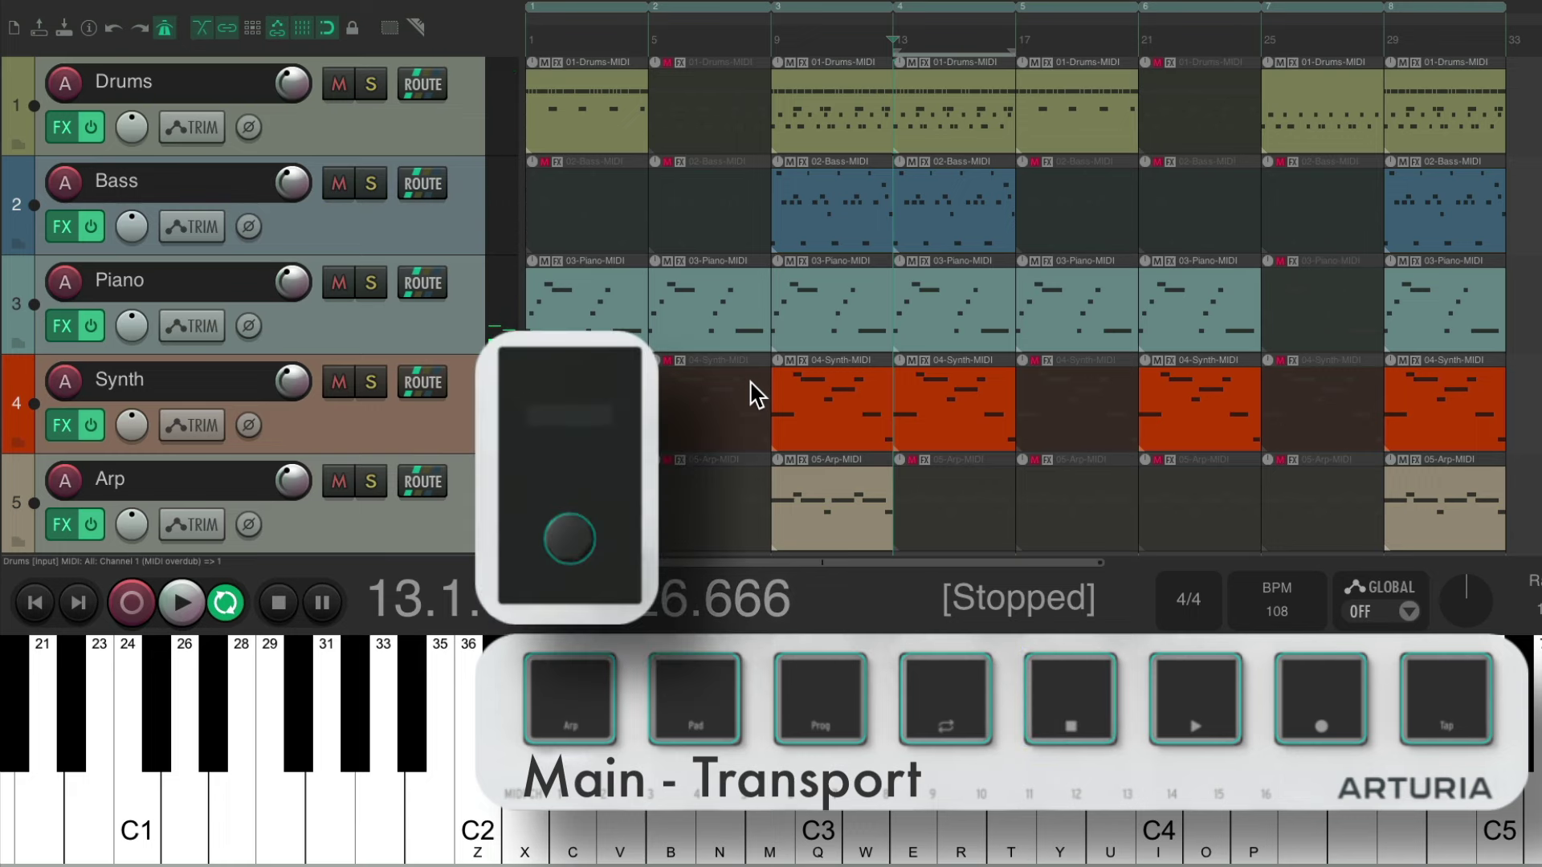
Step record-arm to Bass and back to Drums, then record with count-in and stop.
{"action": "key", "text": "Down"}
{"action": "key", "text": "Down"}
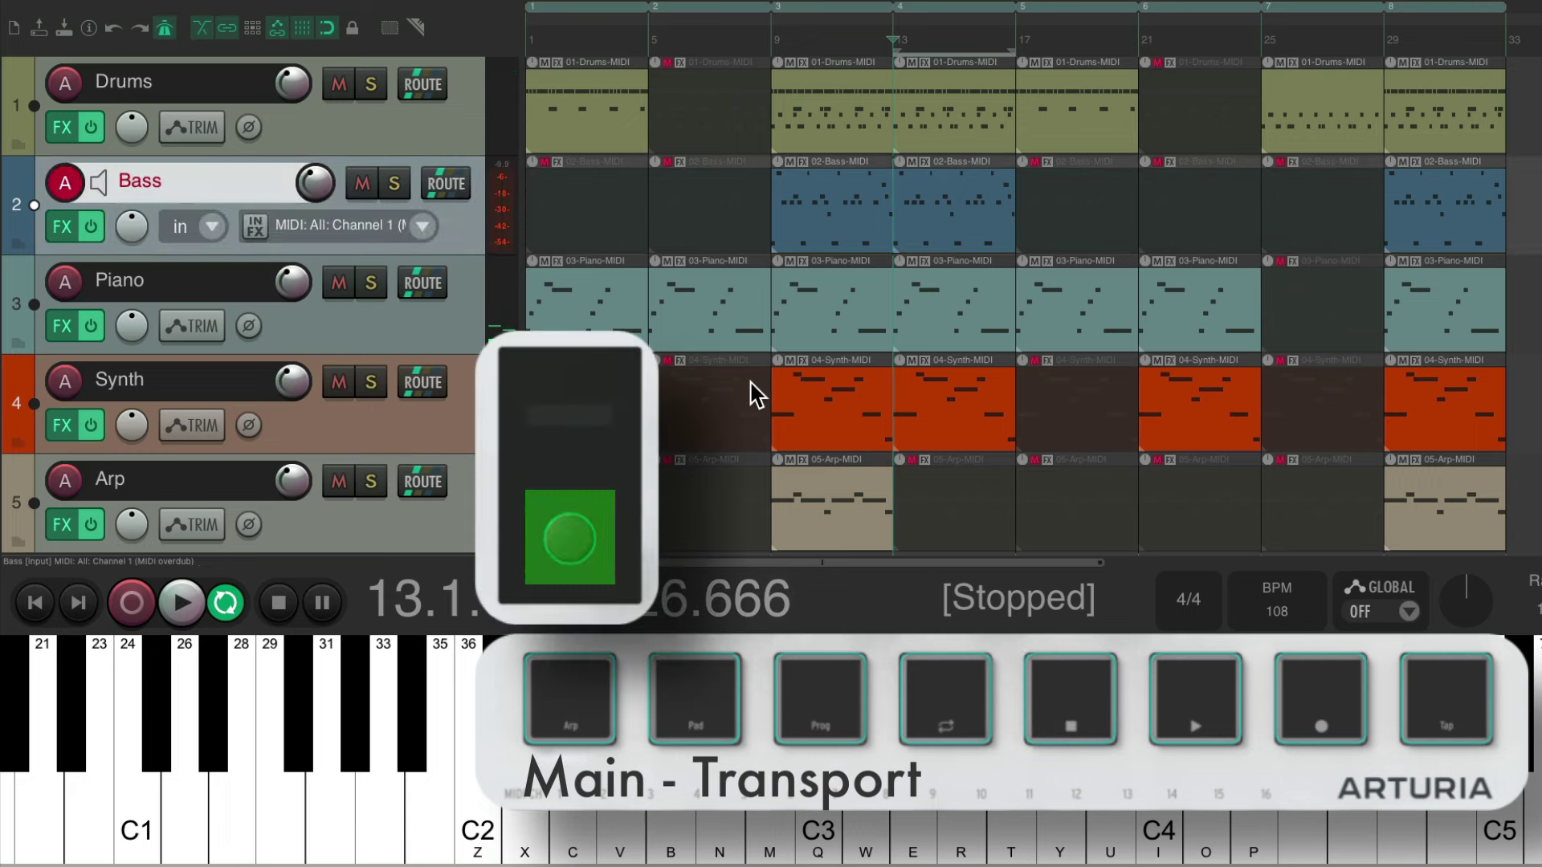
{"action": "key", "text": "Down"}
{"action": "key", "text": "Up"}
{"action": "key", "text": "Up"}
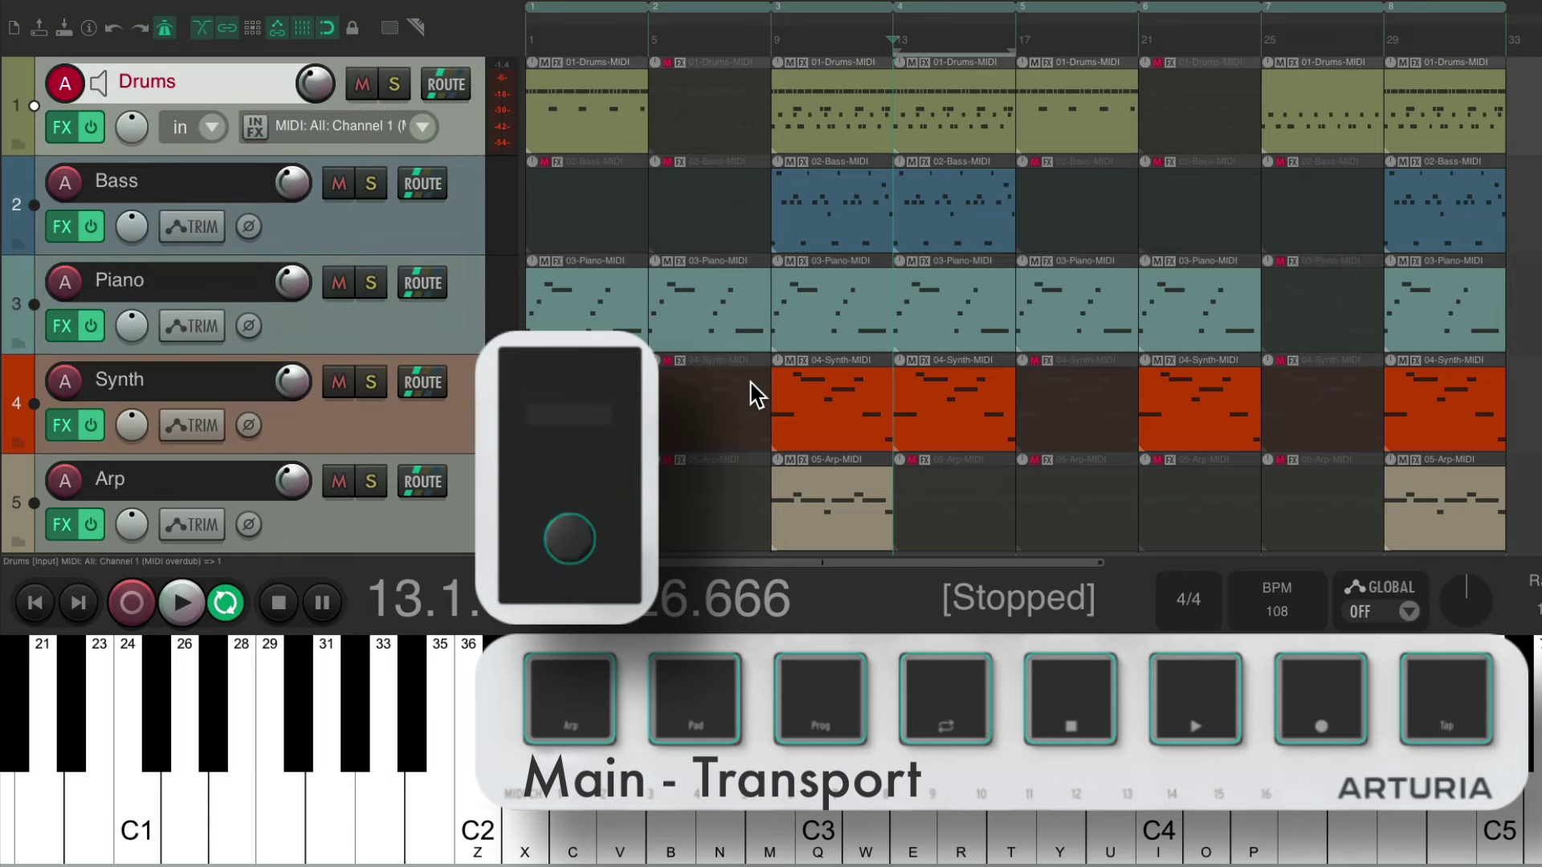
{"action": "key", "text": "ctrl+r"}
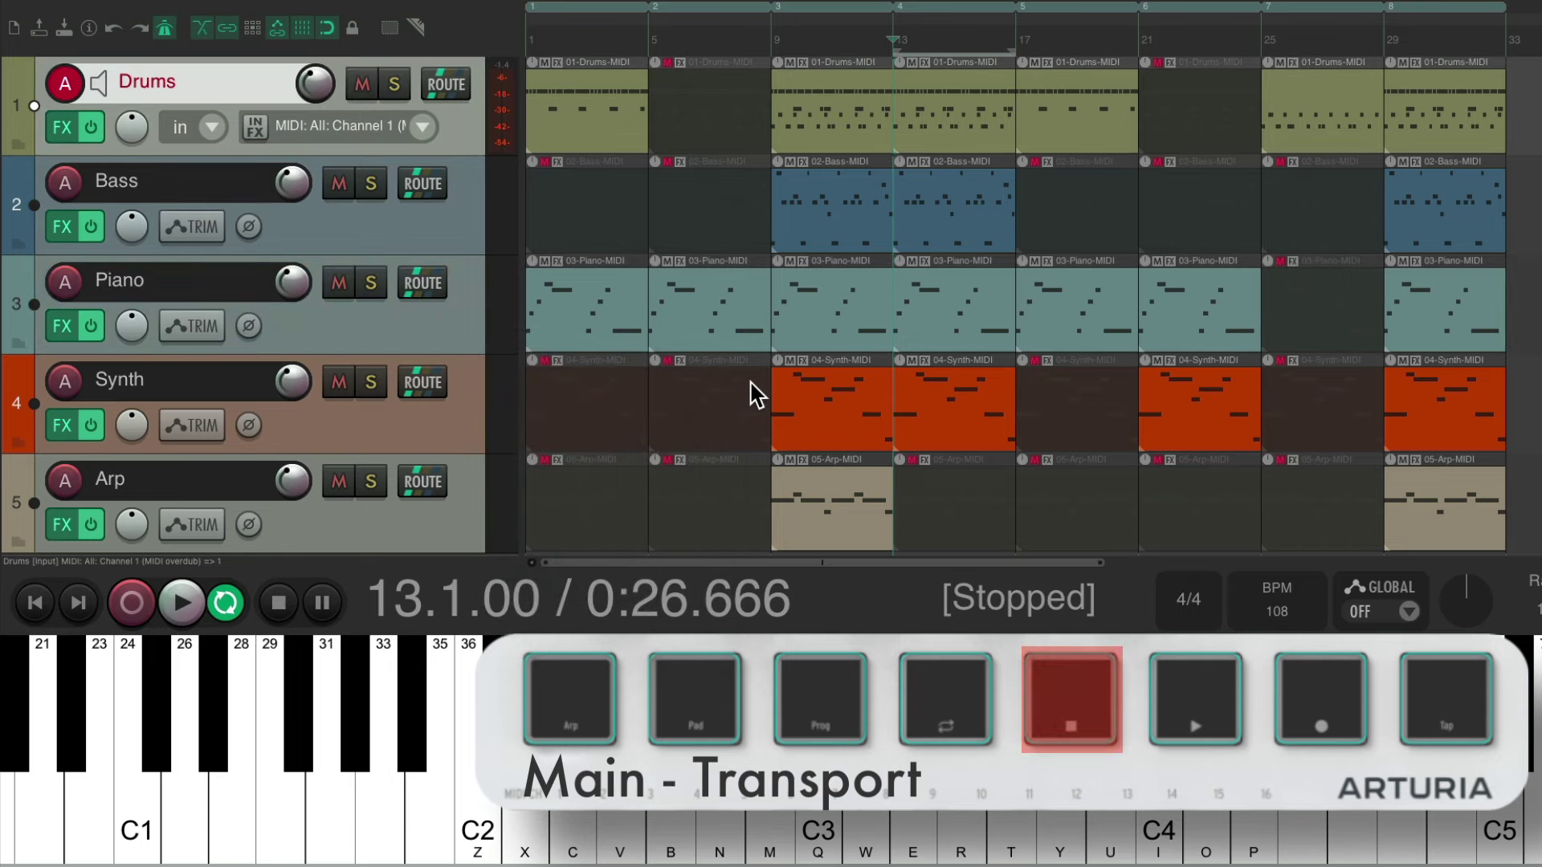
{"action": "key", "text": "space"}
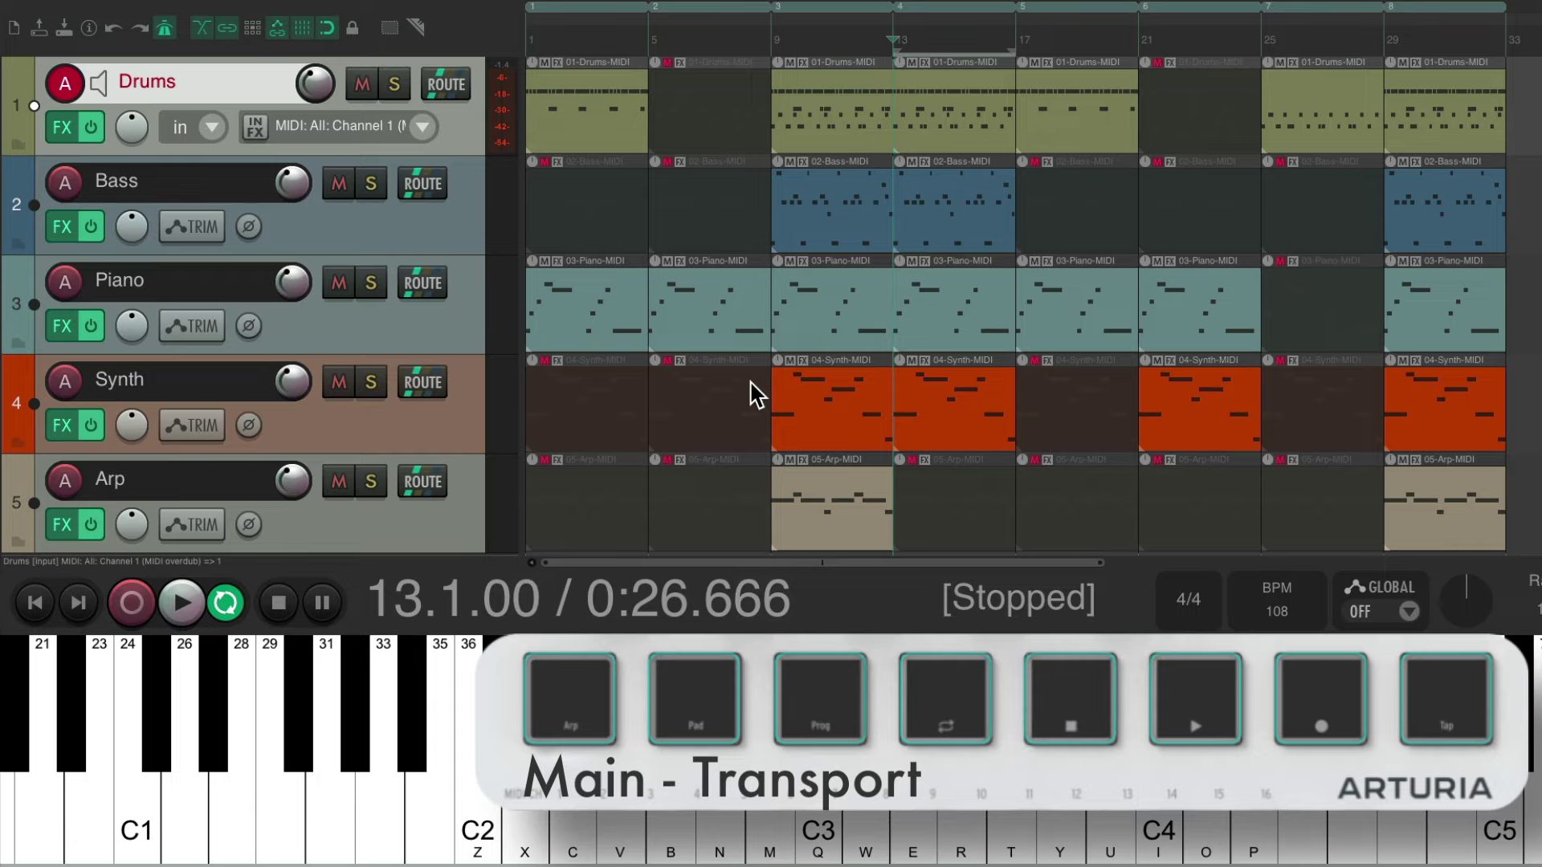
In the action list, choose the Main (alt-3) section and change the filter to 'solo toggle'.
{"action": "key", "text": "shift+/"}
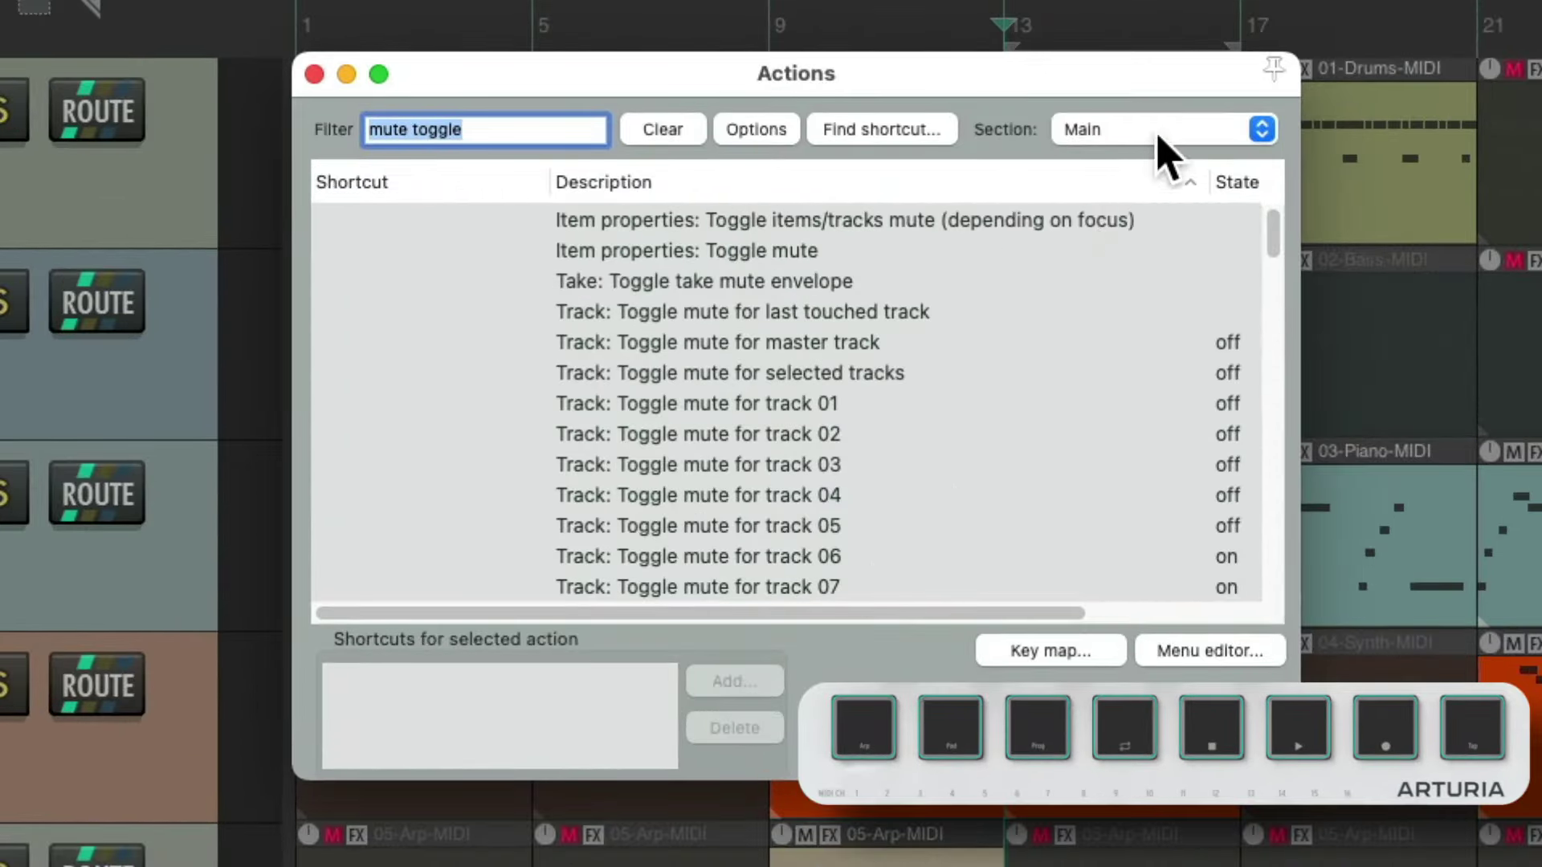
{"action": "left_click", "coordinate": [1159, 135]}
{"action": "left_click", "coordinate": [1192, 270]}
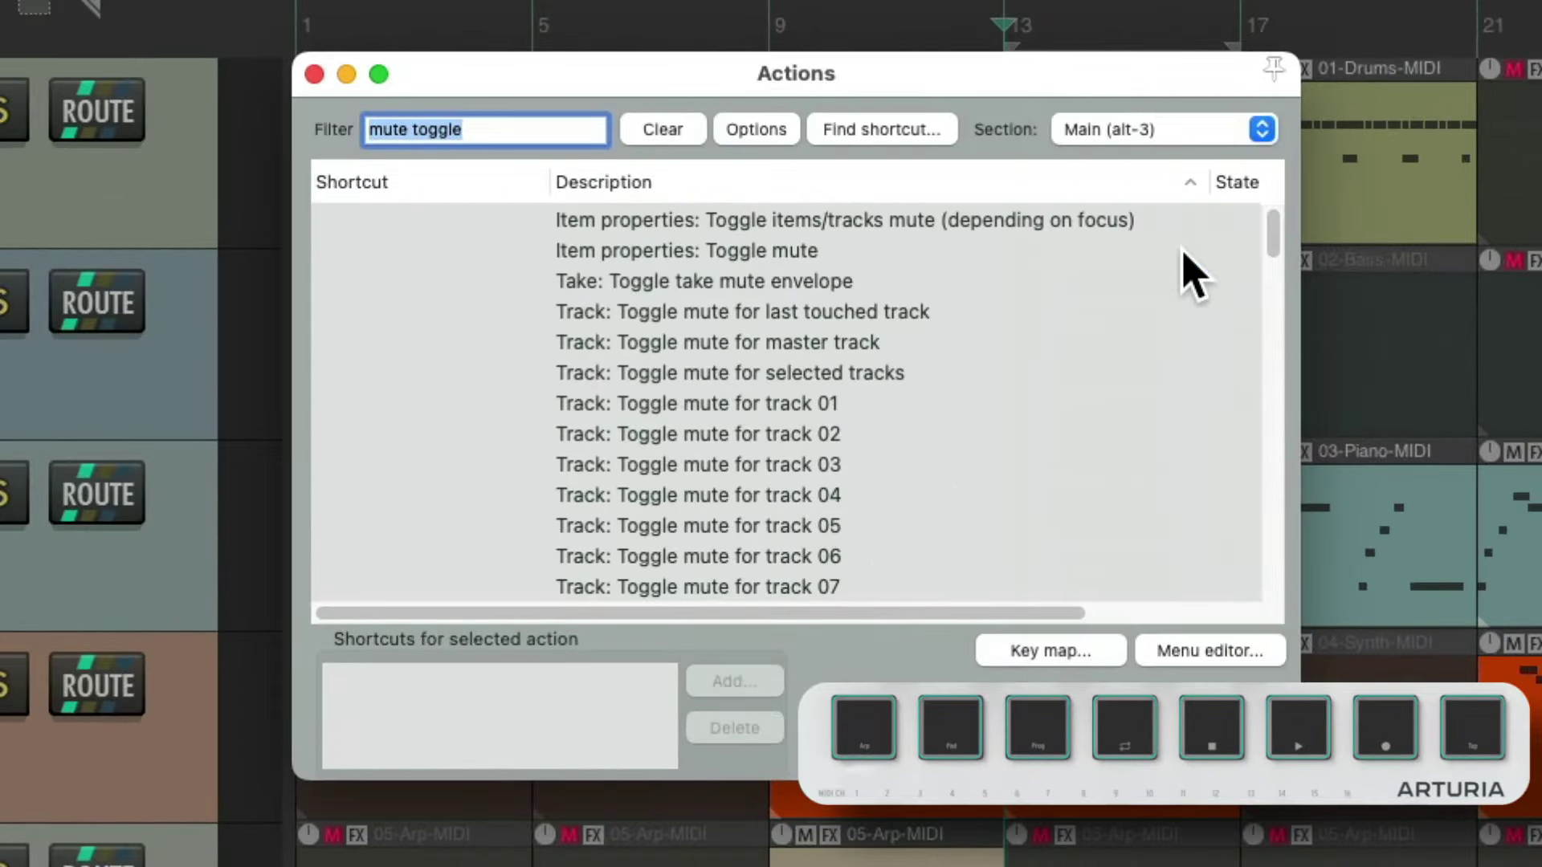
{"action": "double_click", "coordinate": [392, 129]}
{"action": "type", "text": "solo"}
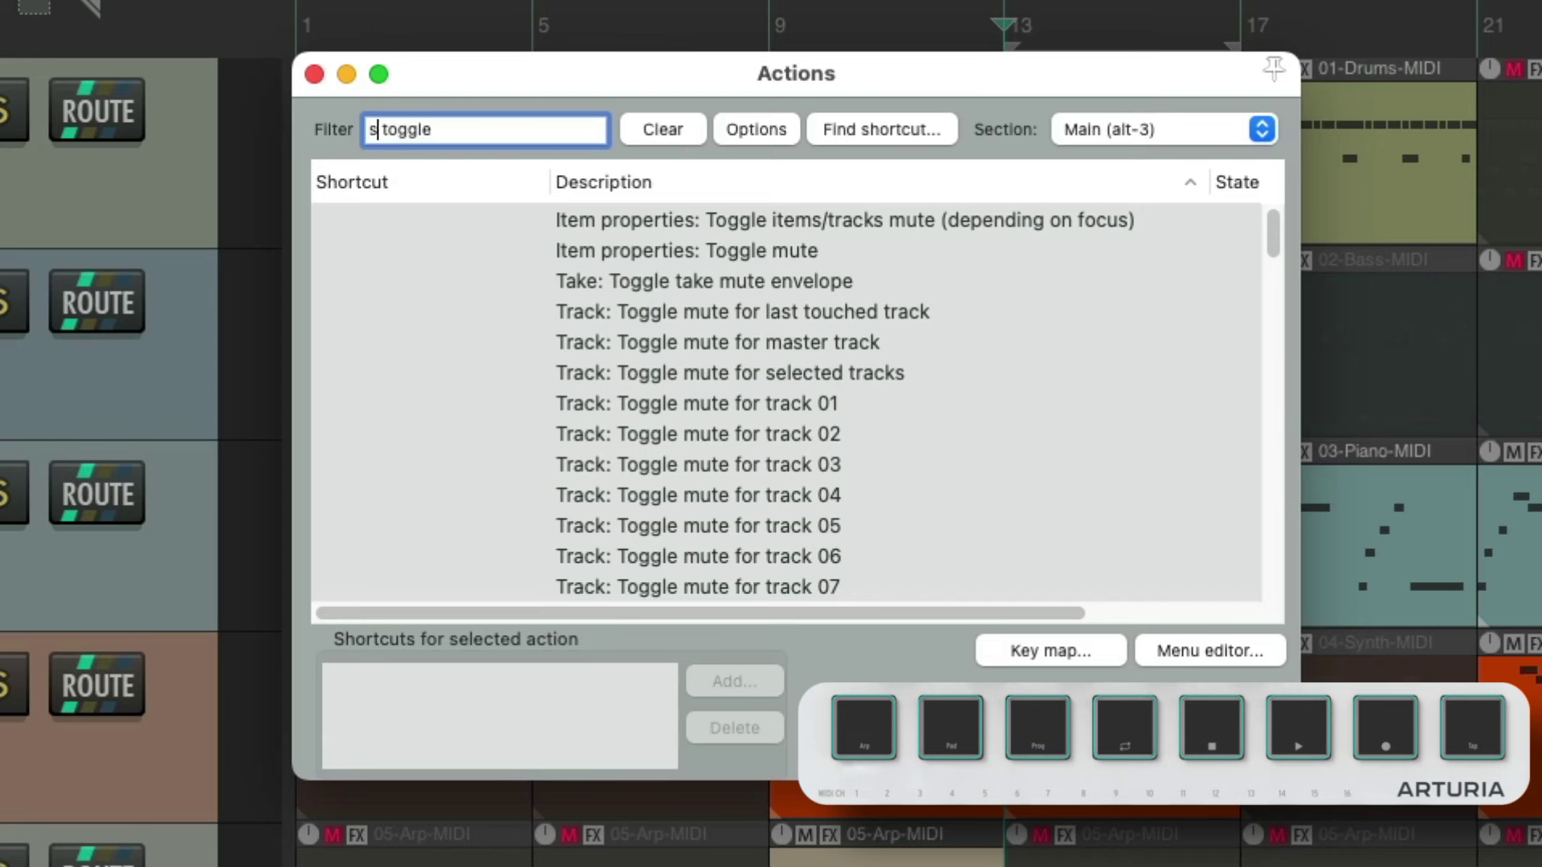
{"action": "scroll", "coordinate": [843, 437], "scroll_direction": "down", "scroll_amount": 3}
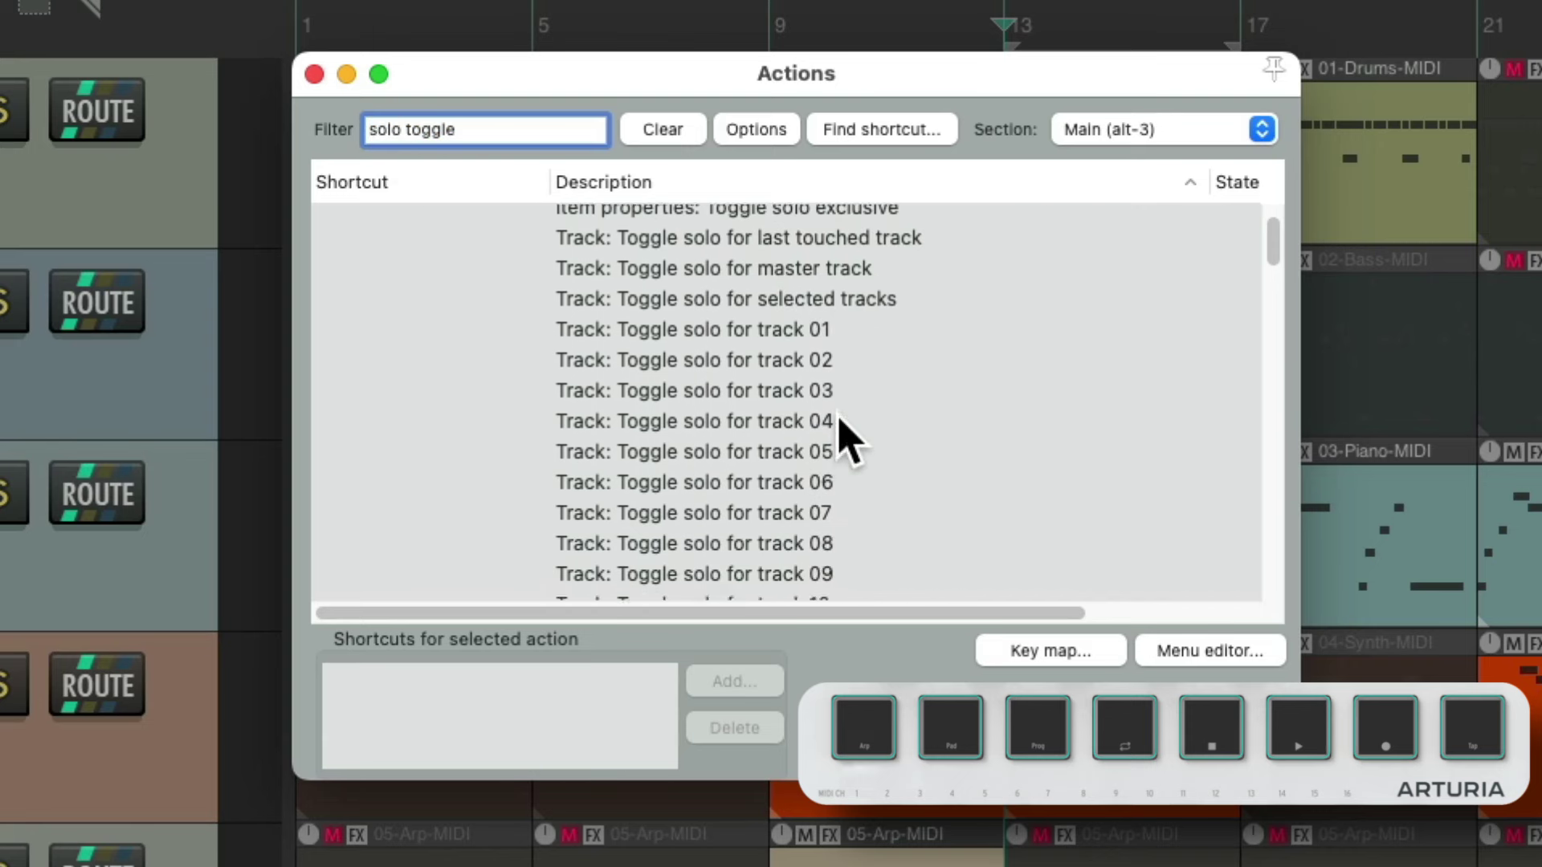
Map Toggle solo for tracks 01–03 to MIDI Chan 10 Notes 36–38.
{"action": "left_click", "coordinate": [725, 317]}
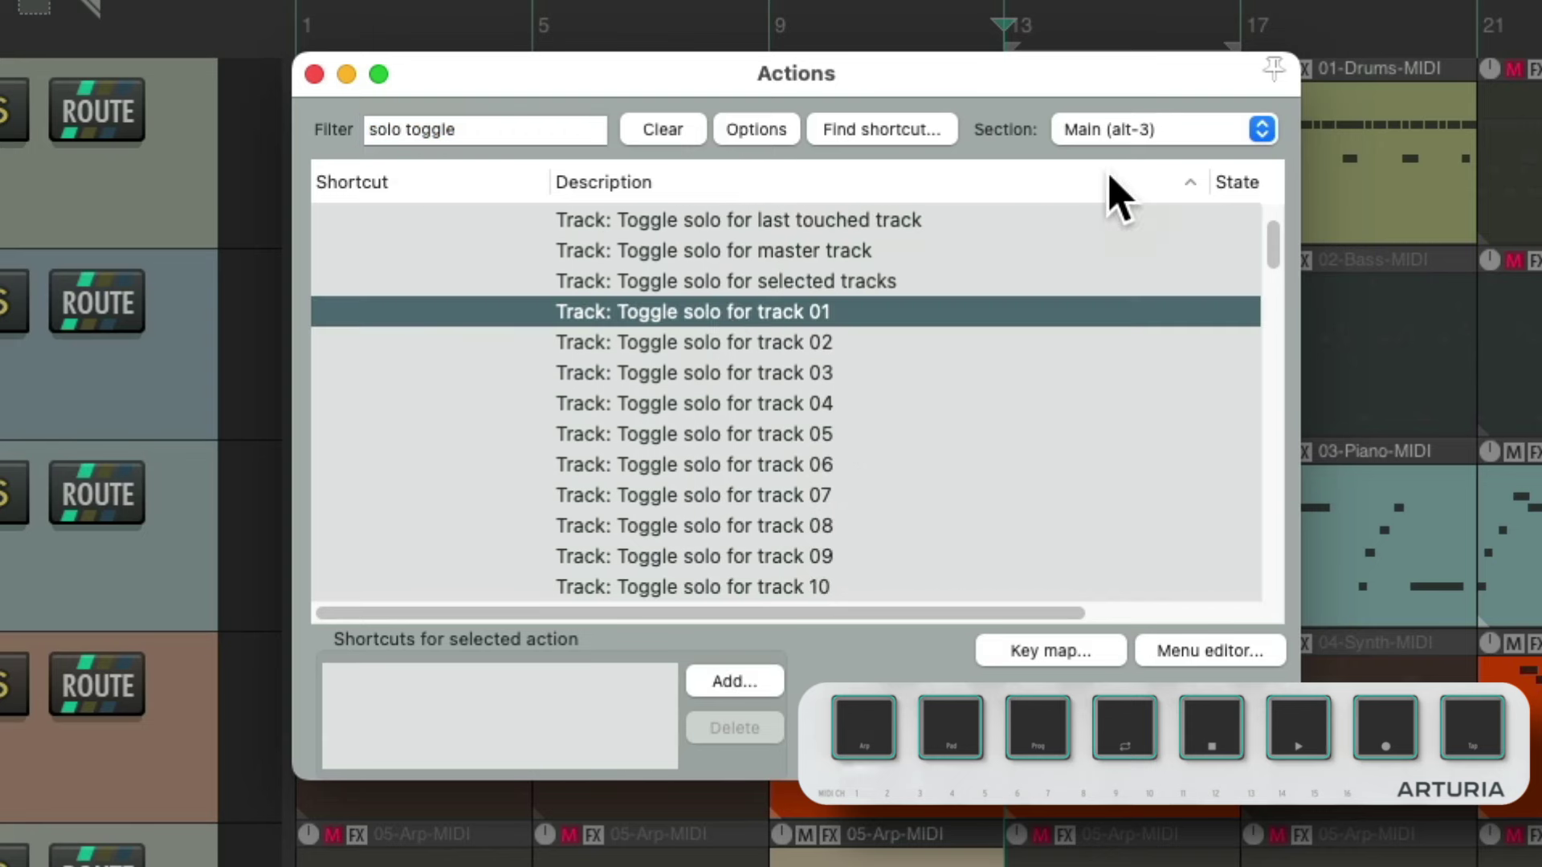
{"action": "left_click", "coordinate": [739, 682]}
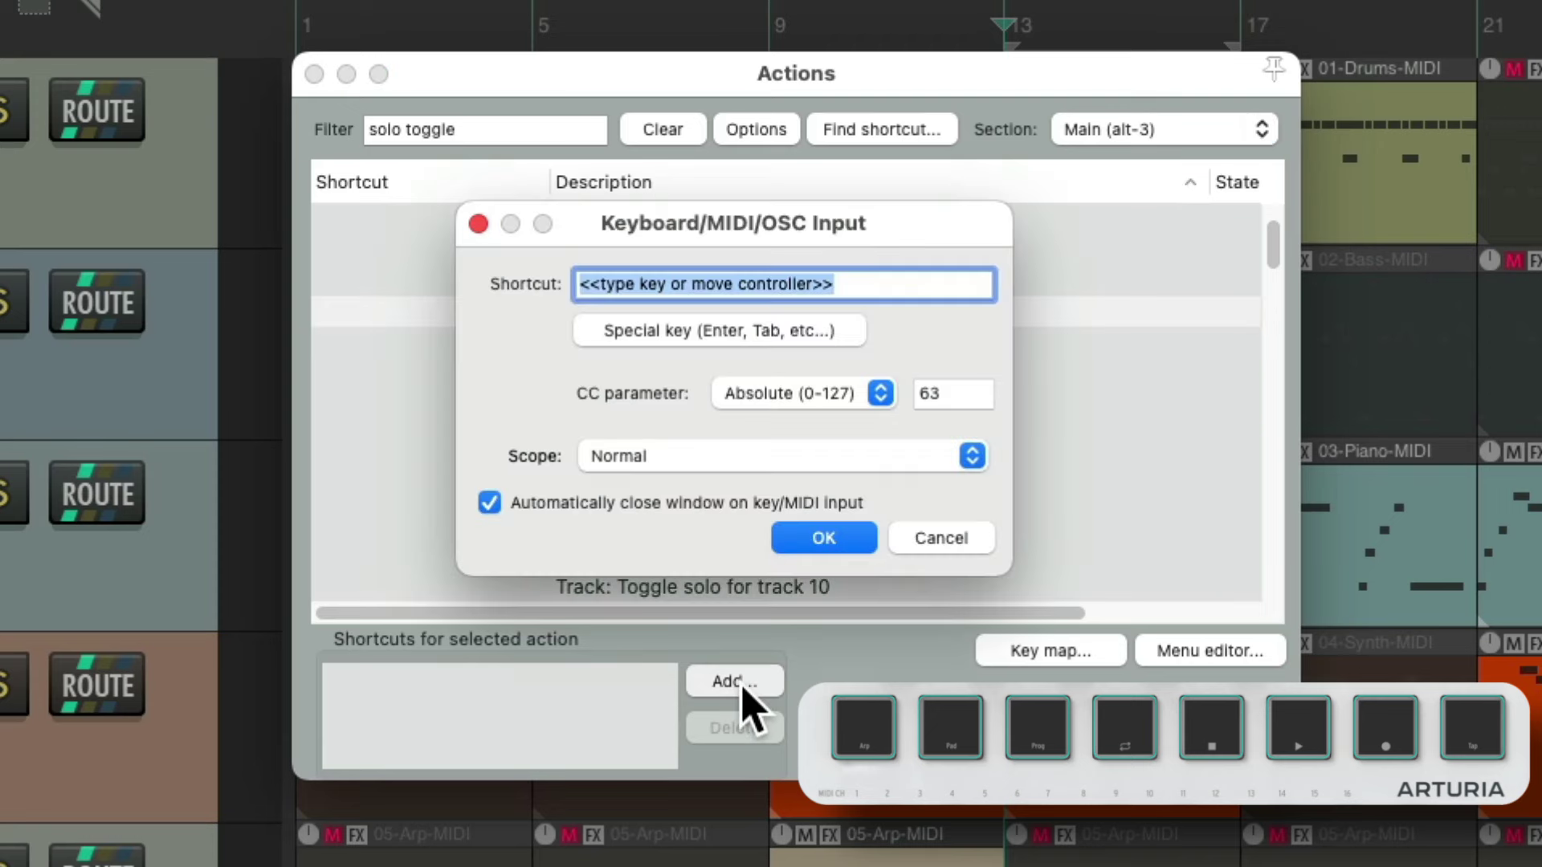
{"action": "key", "text": "Down"}
{"action": "left_click", "coordinate": [735, 681]}
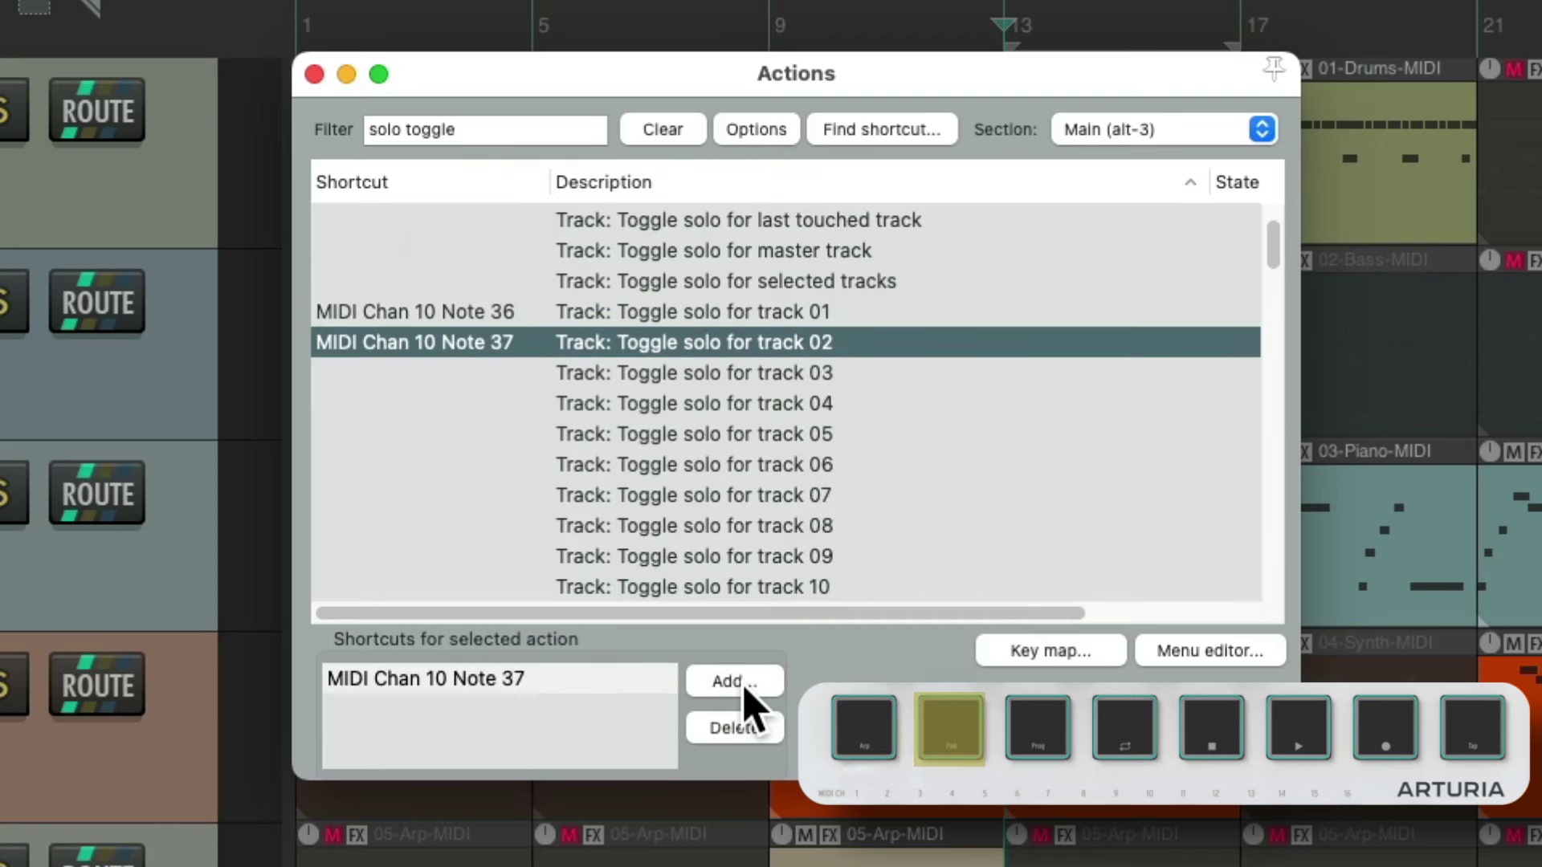
{"action": "key", "text": "Down"}
{"action": "left_click", "coordinate": [735, 682]}
{"action": "key", "text": "Down"}
Map Toggle solo for tracks 04–08 to Notes 39–43, overriding the existing Stop and Play mappings.
{"action": "left_click", "coordinate": [744, 688]}
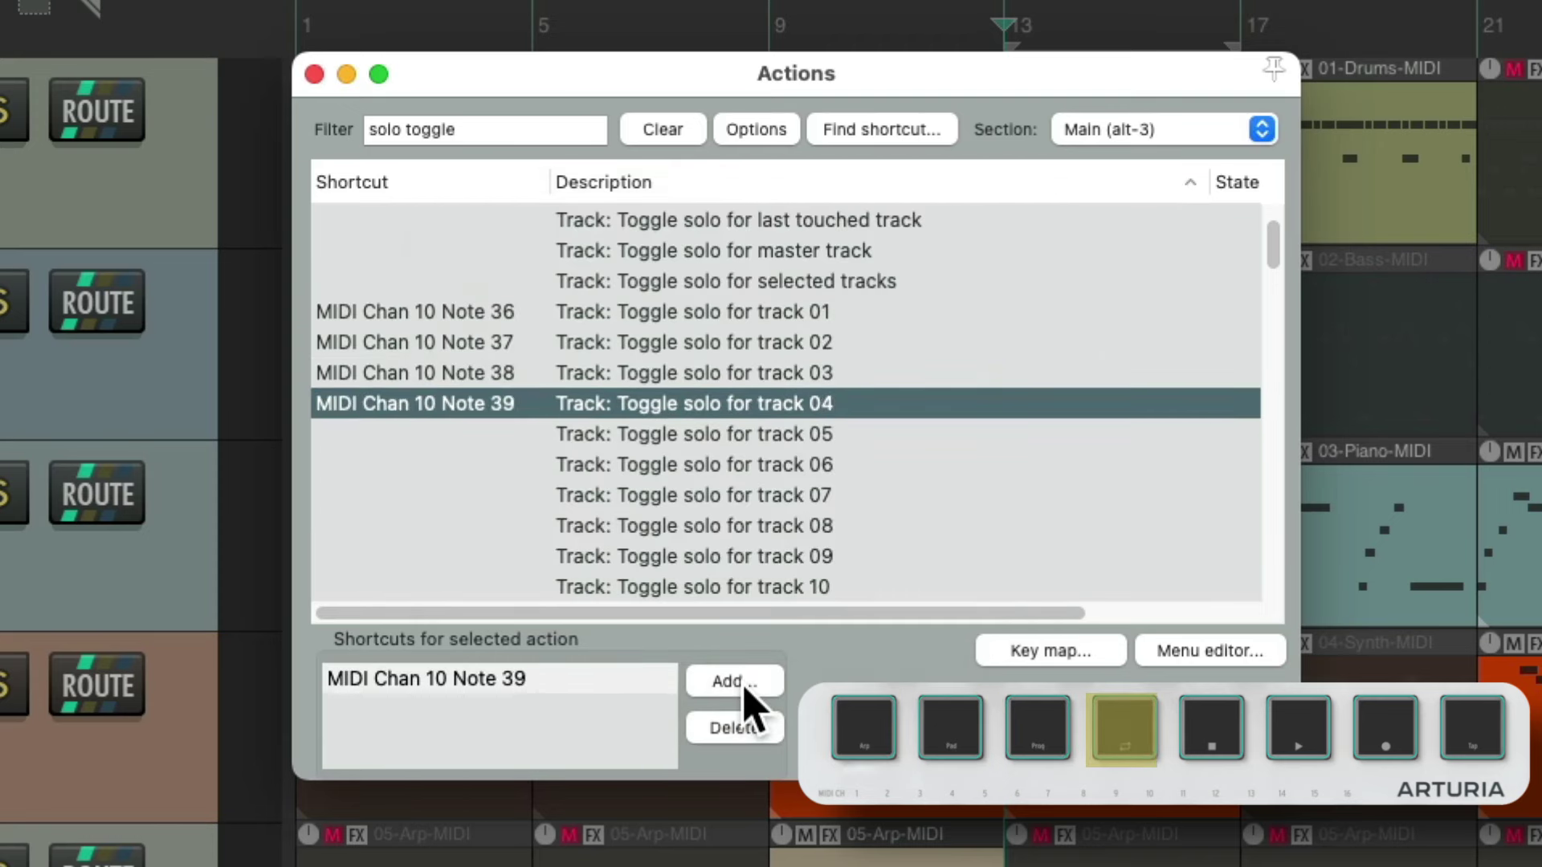
{"action": "key", "text": "Down"}
{"action": "left_click", "coordinate": [744, 688]}
{"action": "key", "text": "Return"}
{"action": "key", "text": "Down"}
{"action": "left_click", "coordinate": [737, 682]}
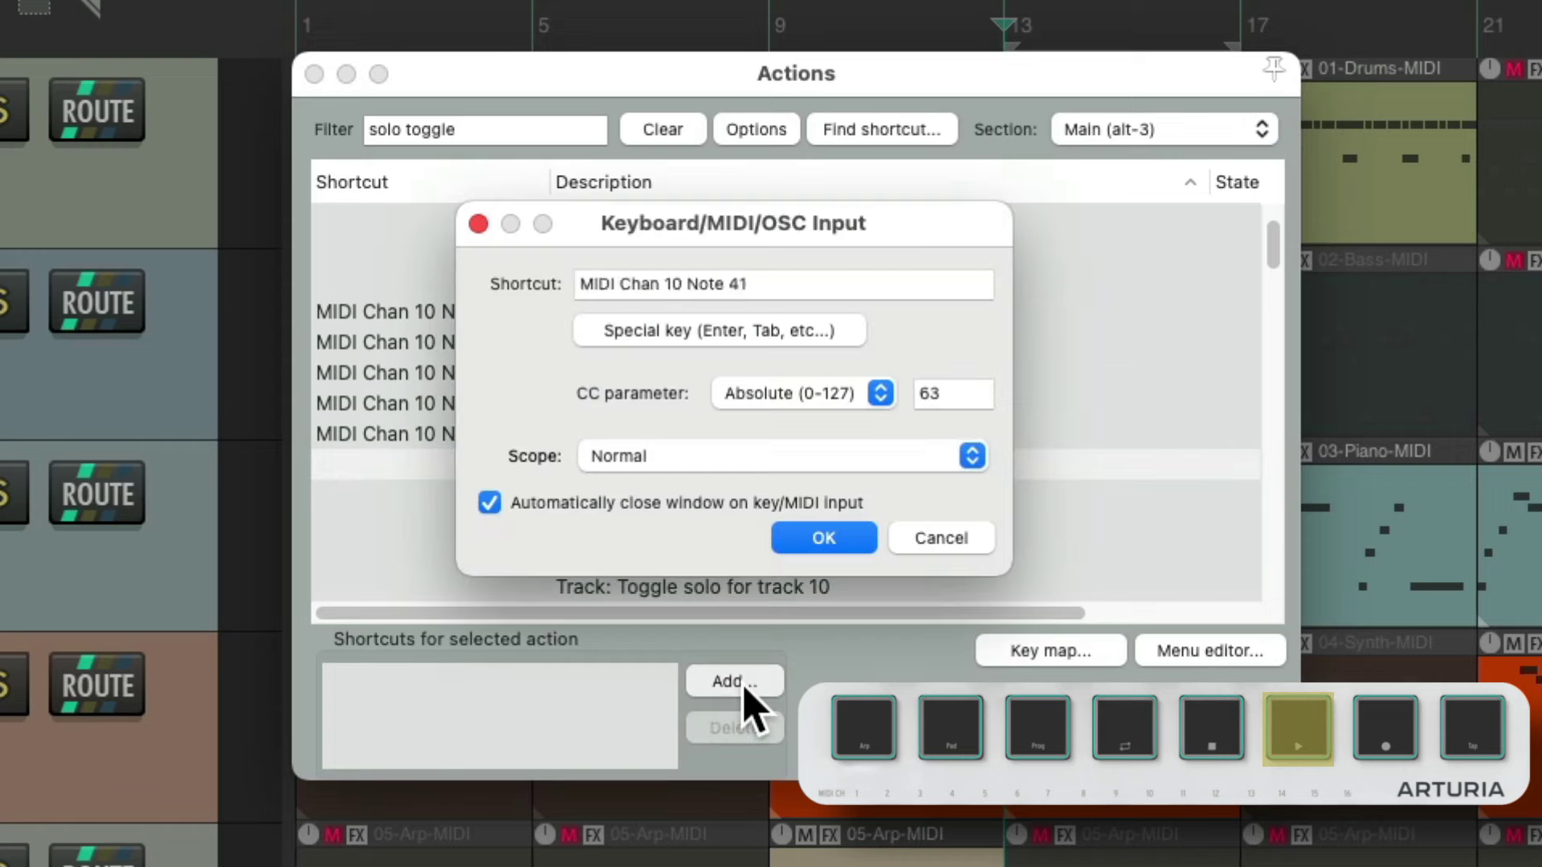
{"action": "key", "text": "Return"}
{"action": "key", "text": "Down"}
{"action": "left_click", "coordinate": [744, 688]}
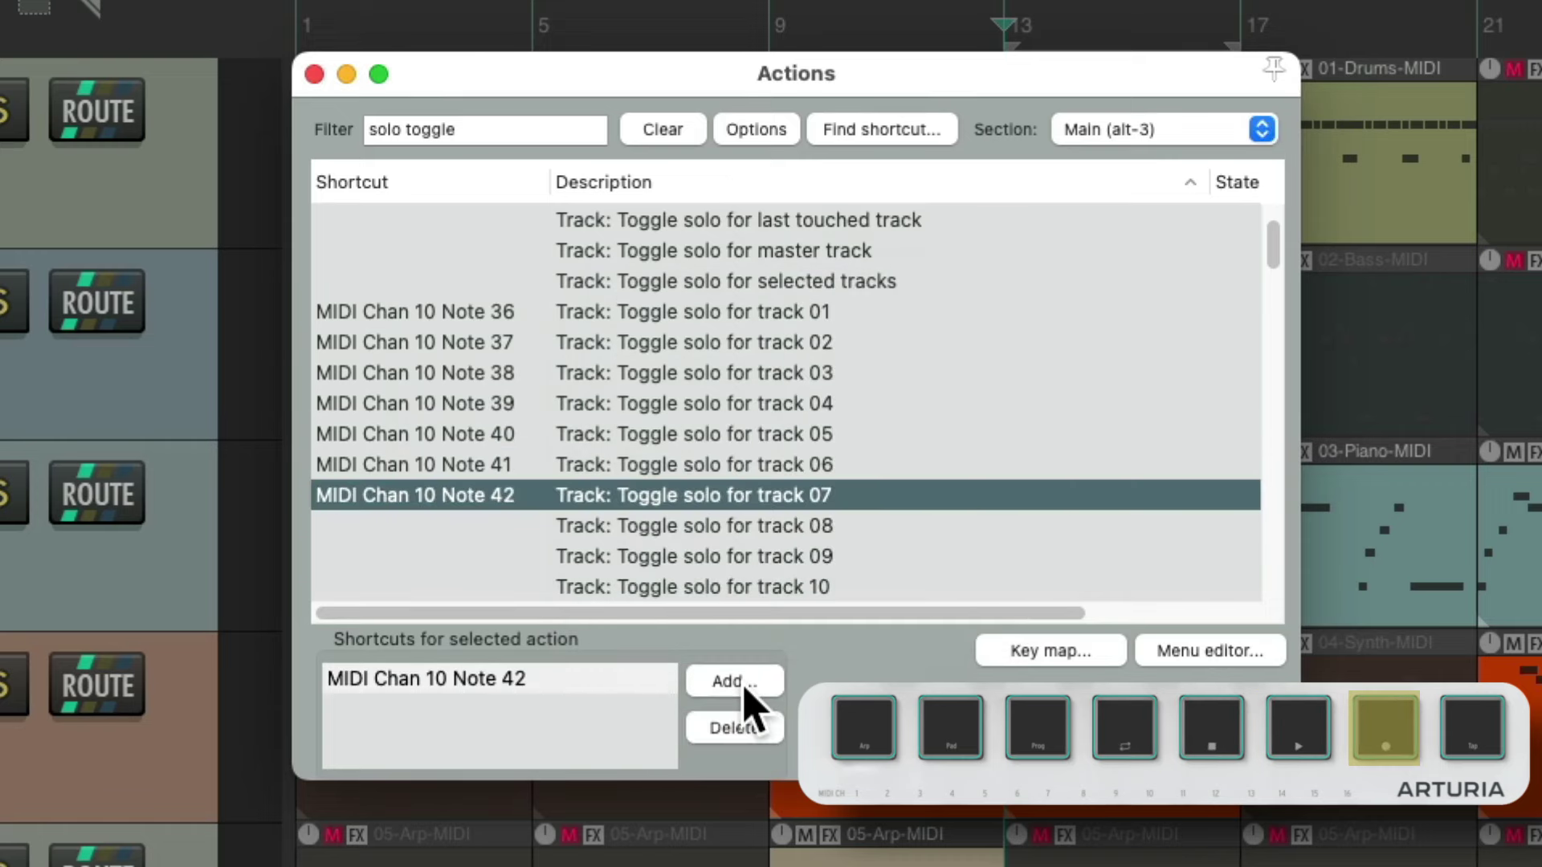
{"action": "key", "text": "Down"}
{"action": "left_click", "coordinate": [744, 687]}
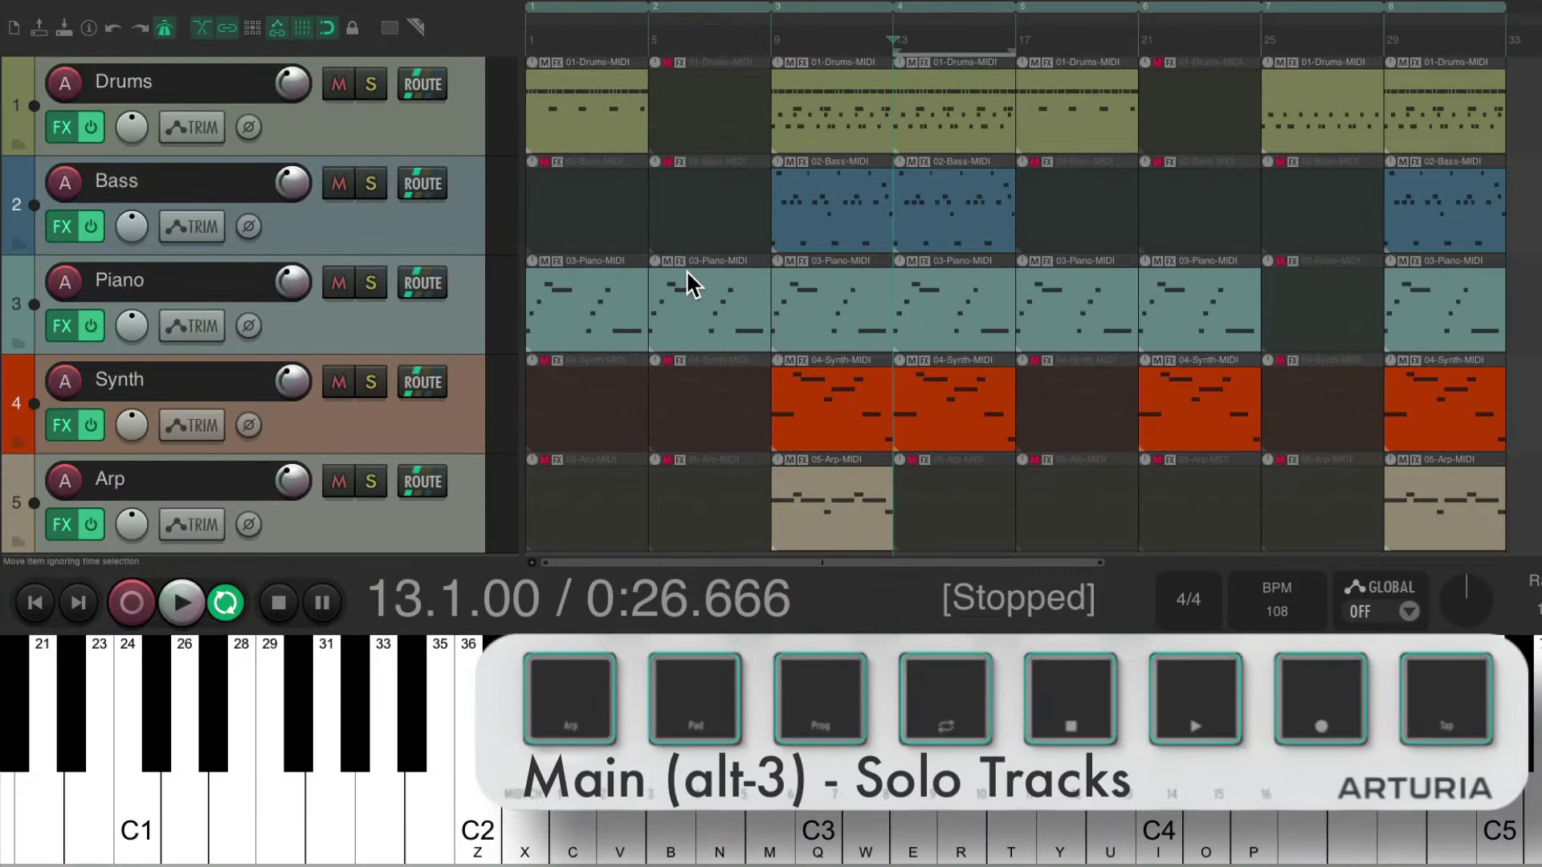
Jump to marker 3 at bar 9, play, and stop back at 9.1.00.
{"action": "key", "text": "3"}
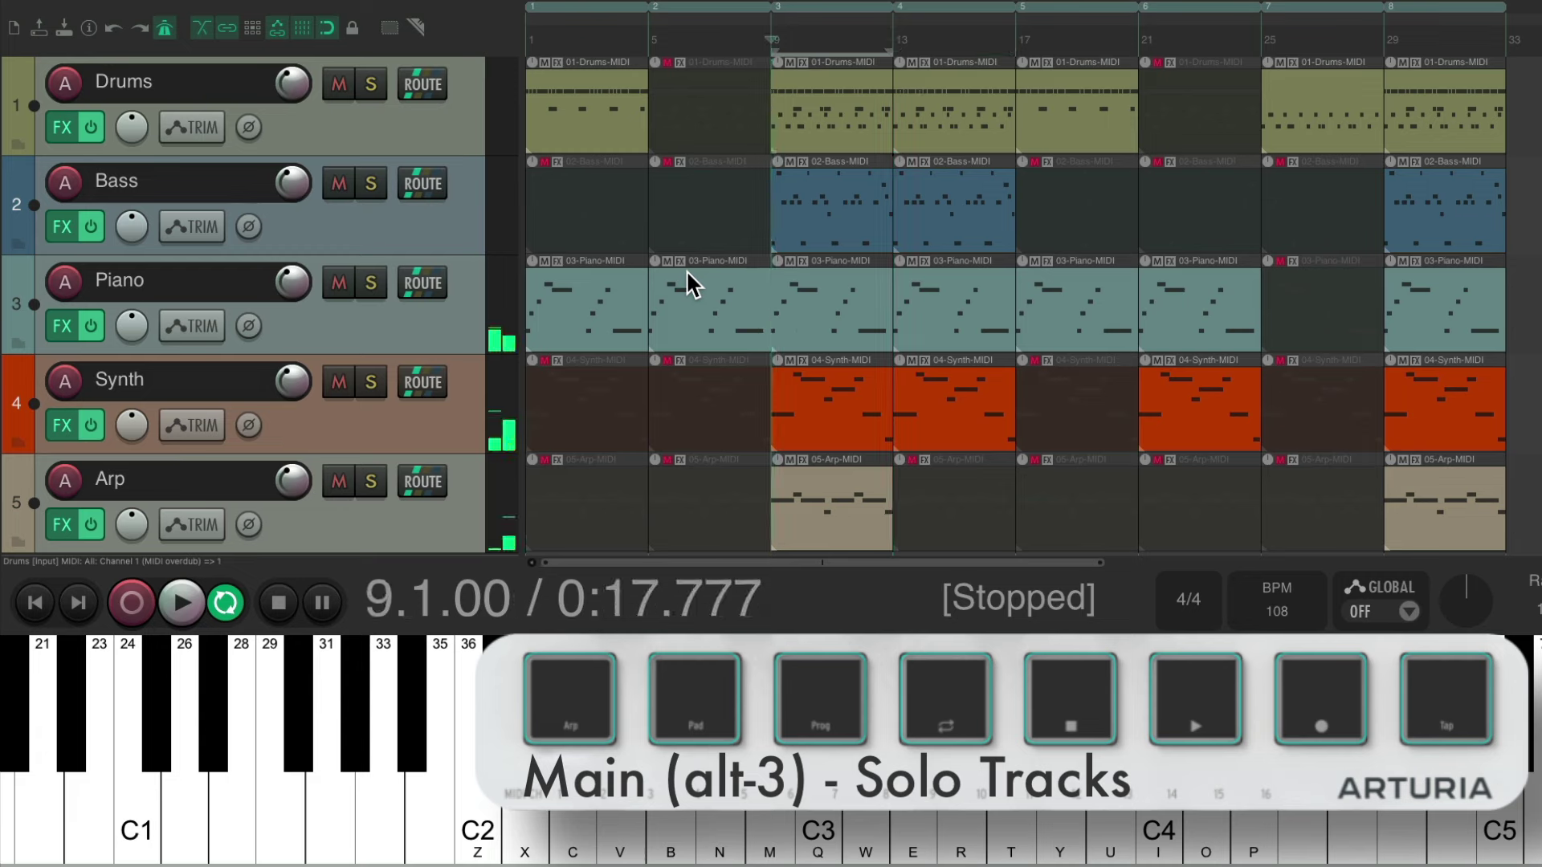
{"action": "key", "text": "space"}
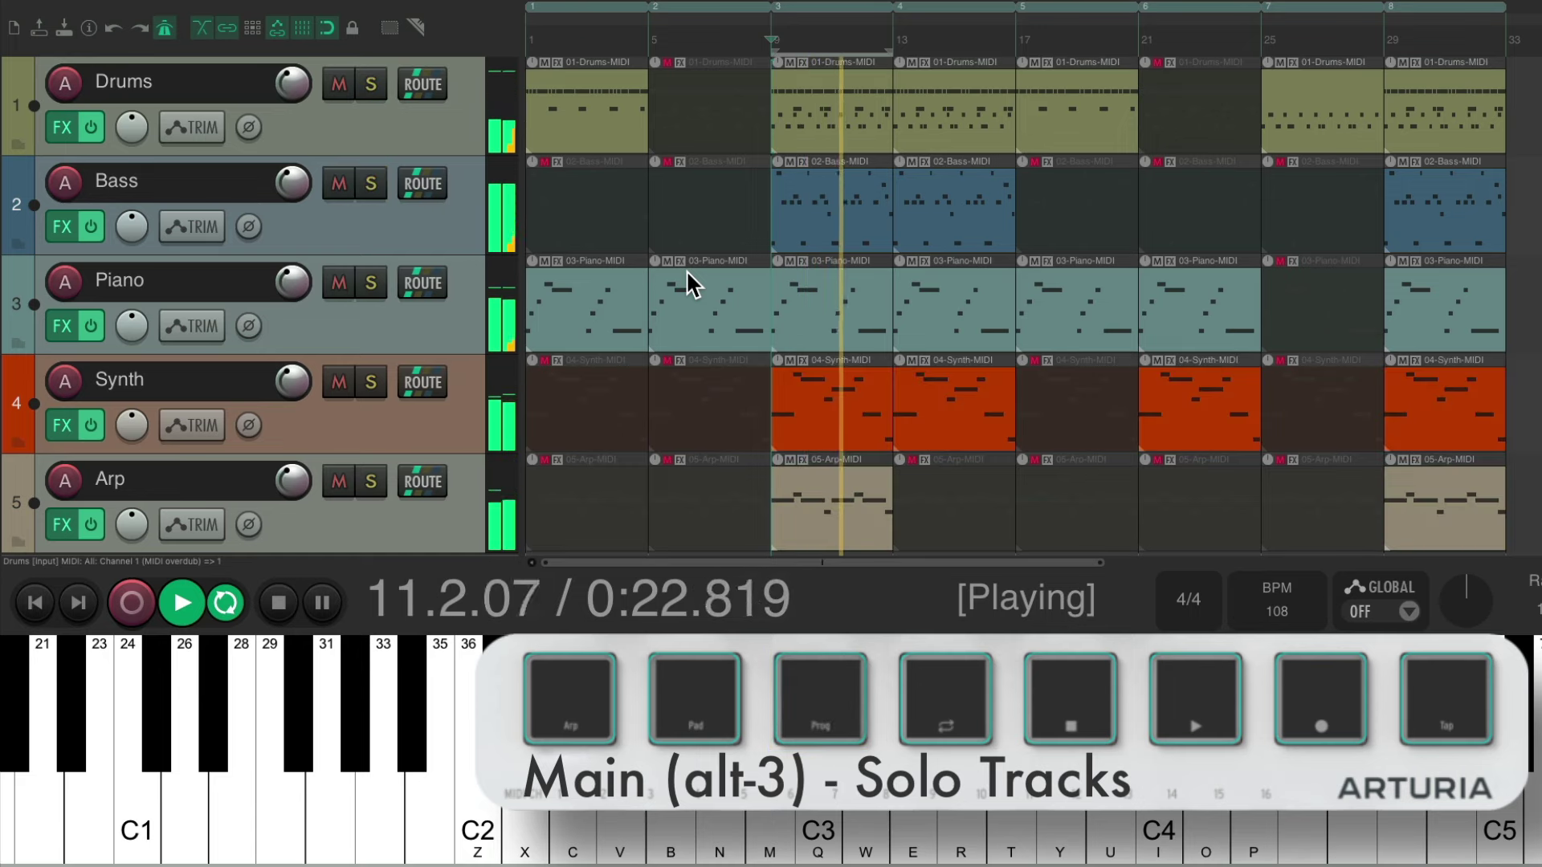
{"action": "key", "text": "space"}
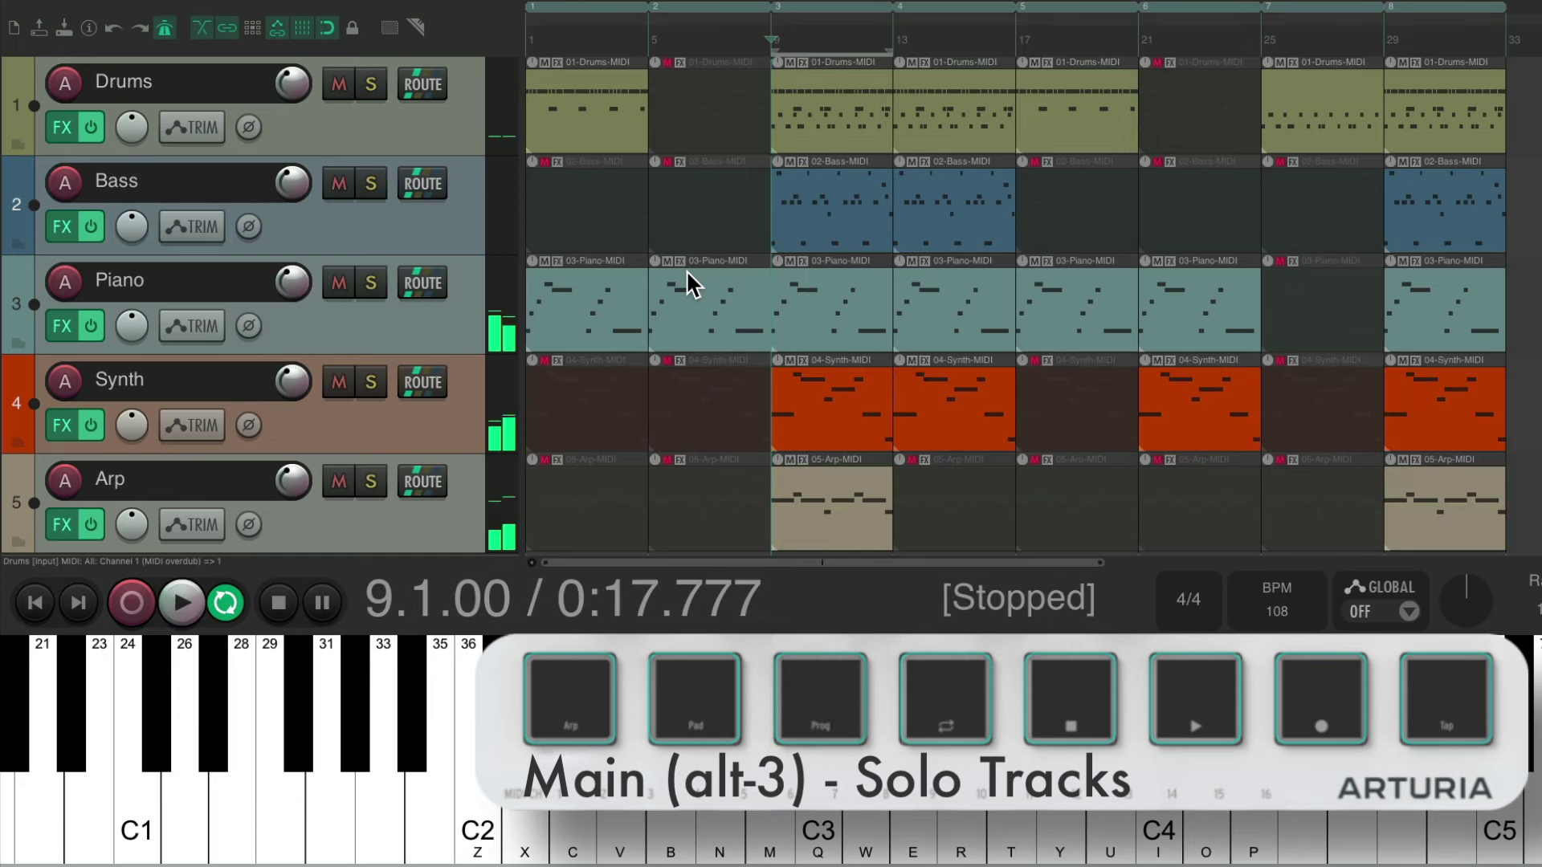
With the alt-2 pads, unmute Piano, Bass and Synth during playback, then stop at bar 9.
{"action": "key", "text": "alt+2"}
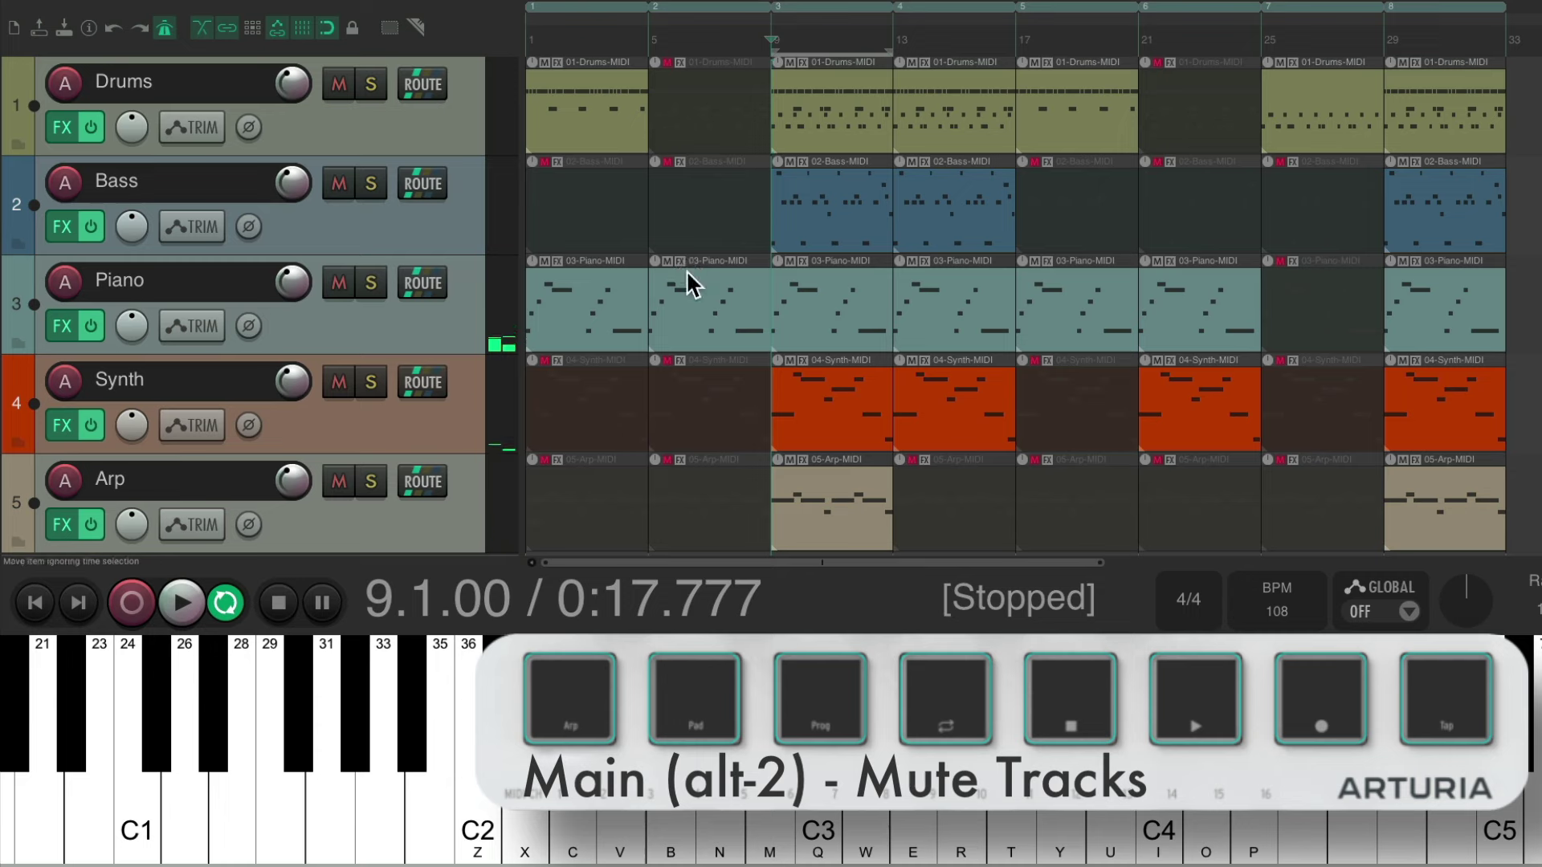
{"action": "key", "text": "space"}
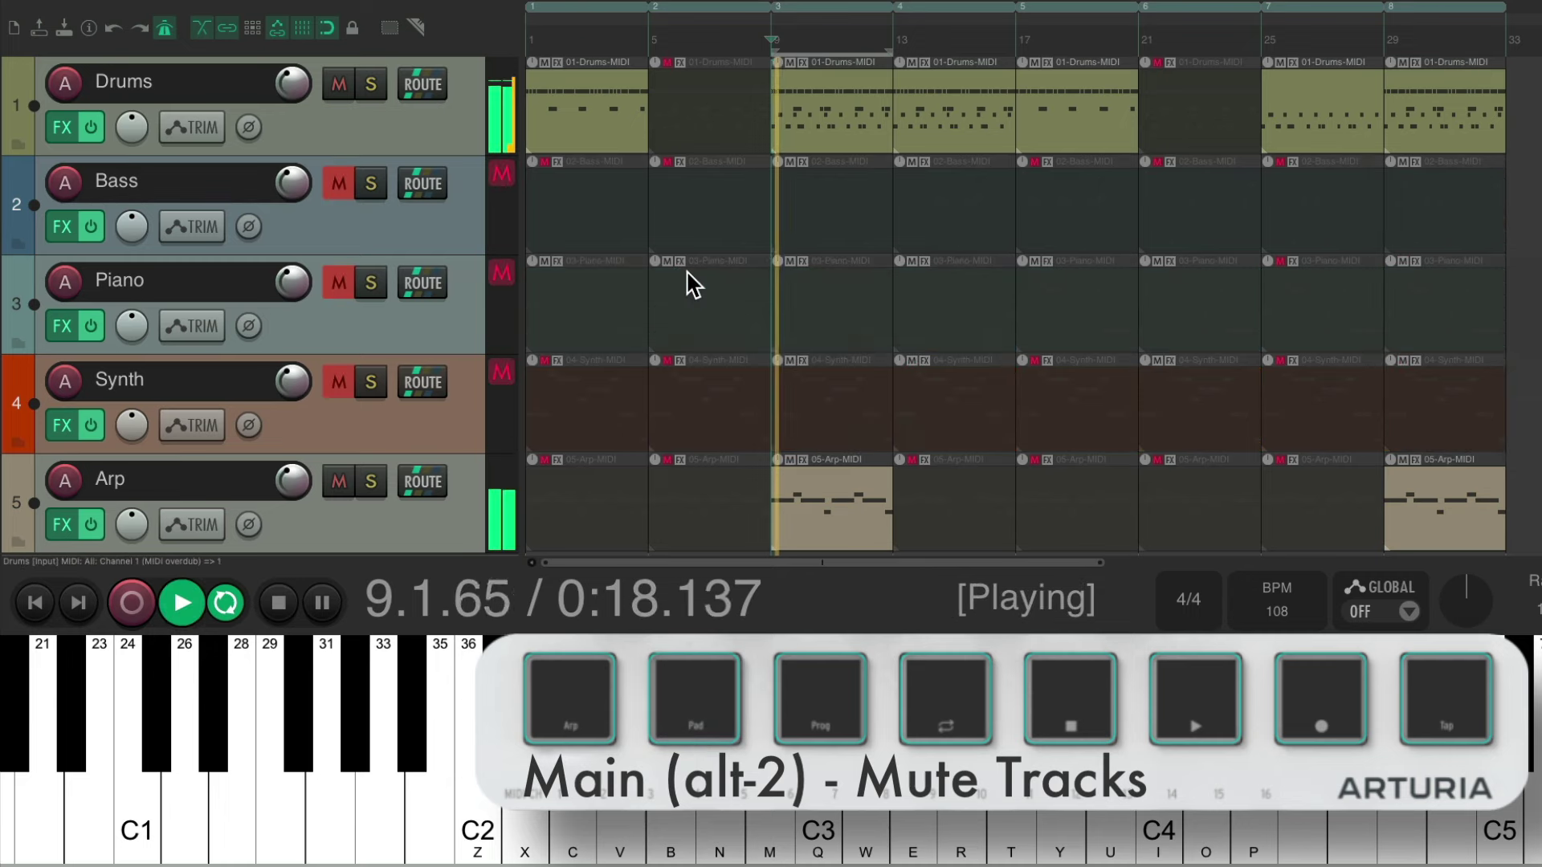
{"action": "key", "text": "3"}
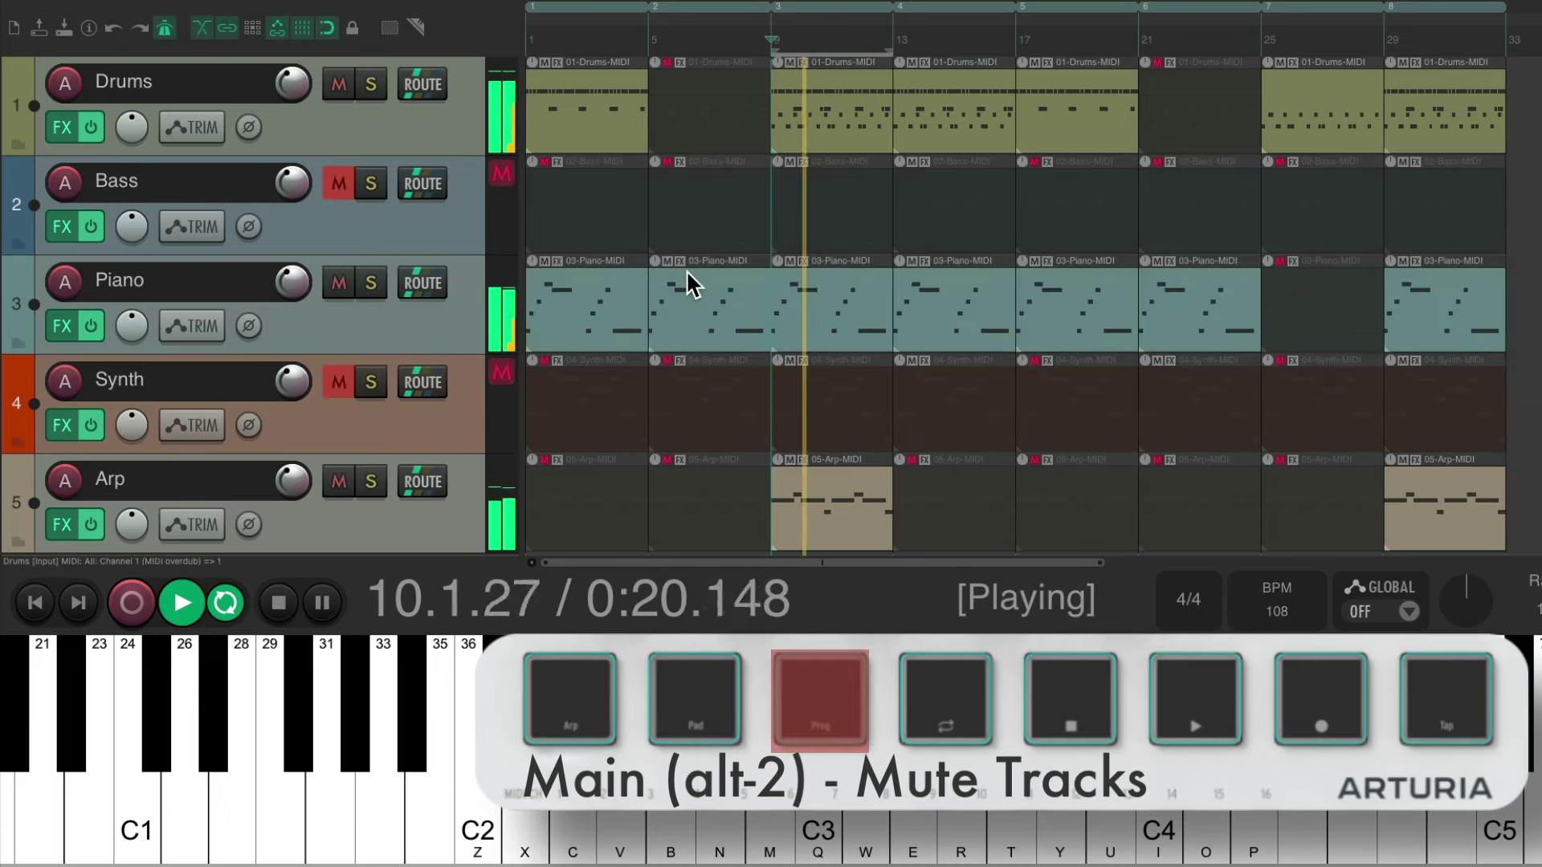
{"action": "key", "text": "2"}
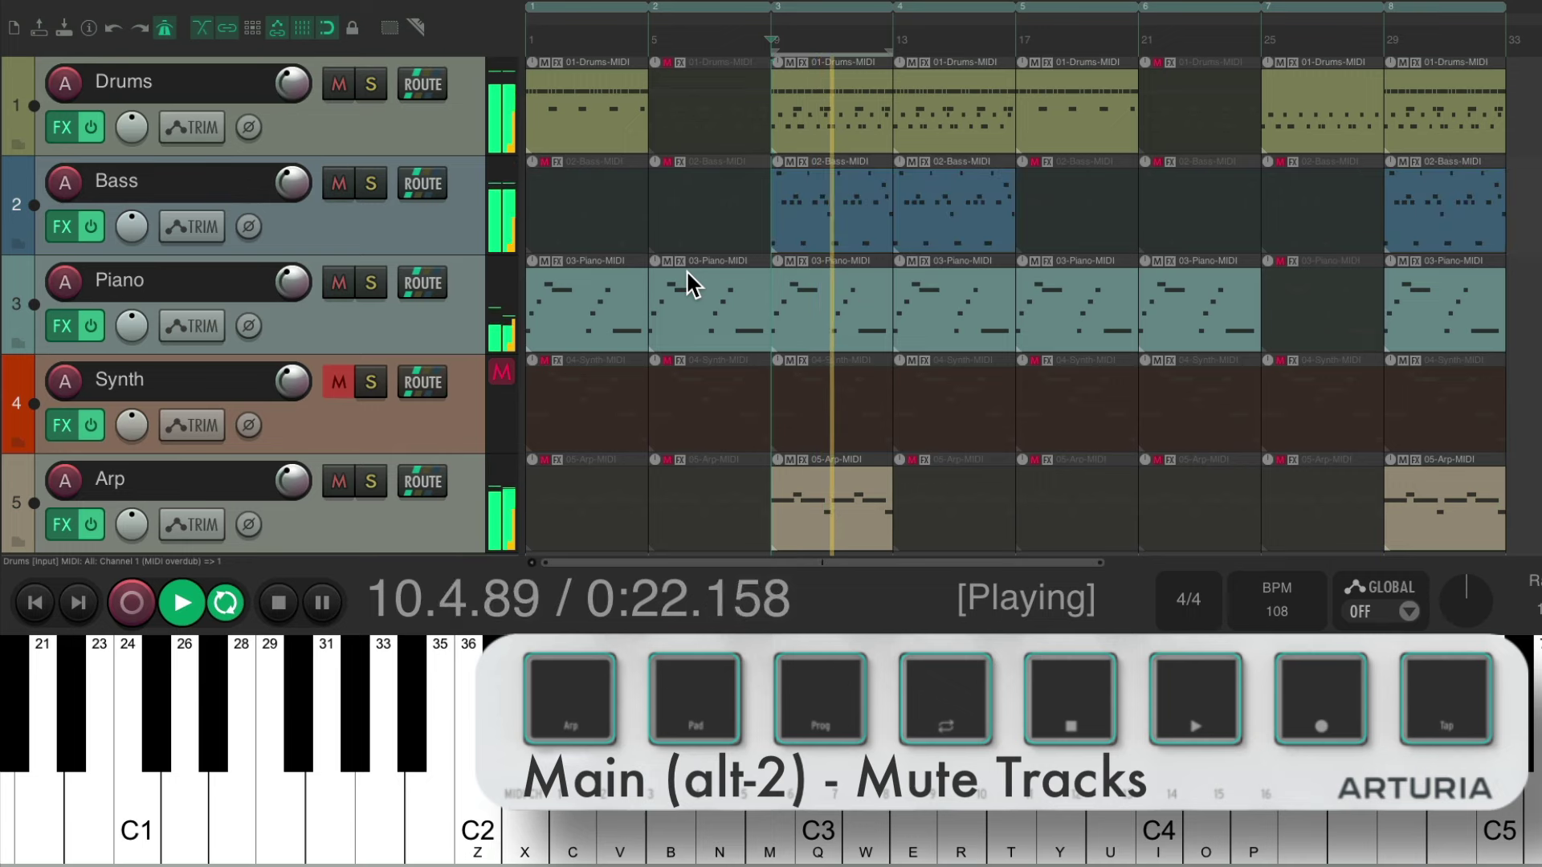
{"action": "key", "text": "4"}
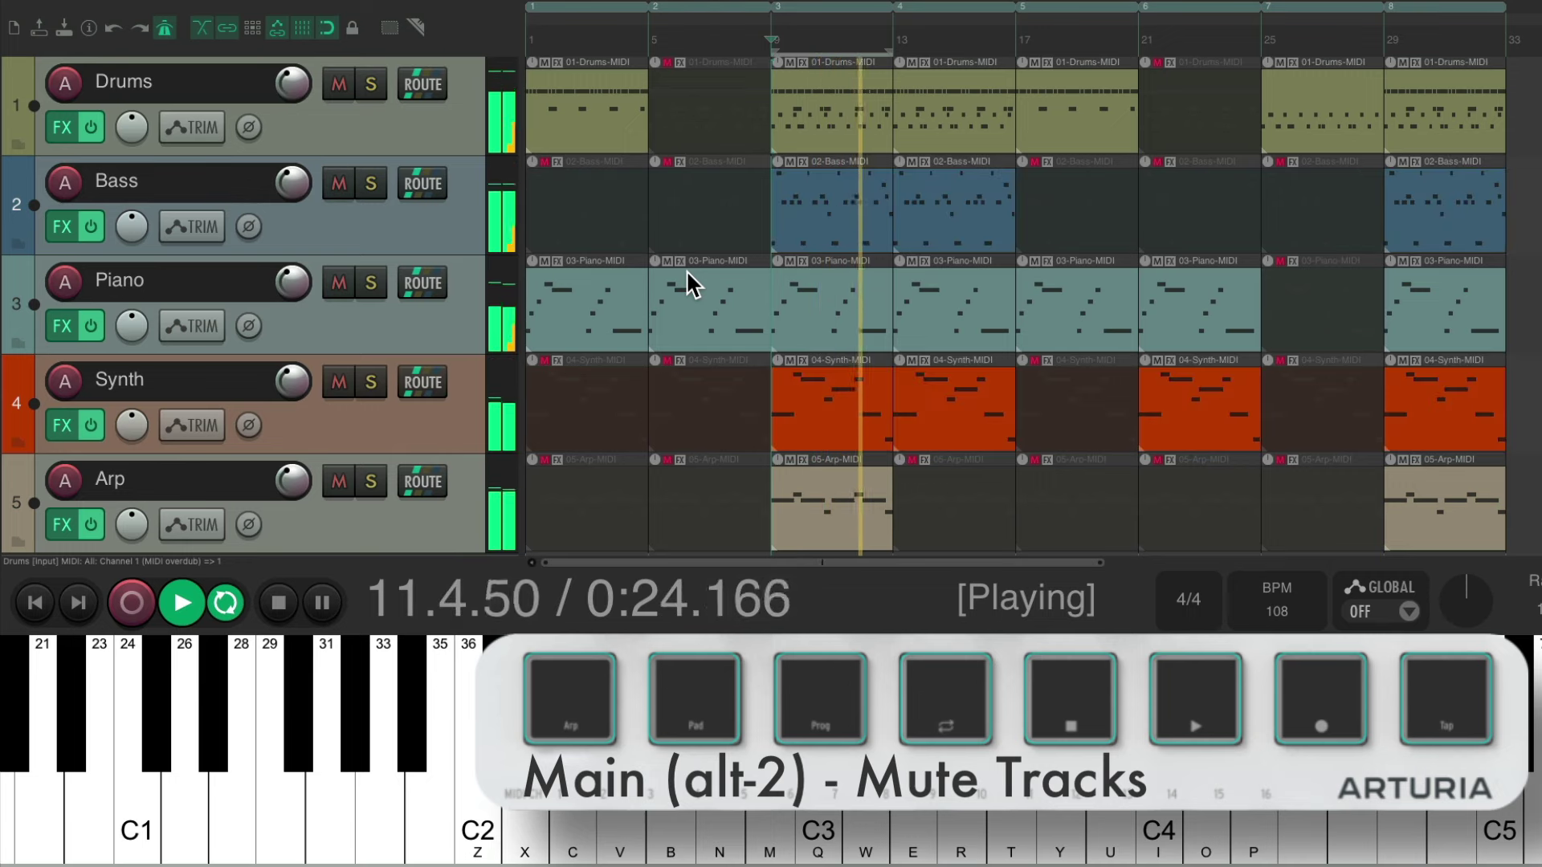
{"action": "key", "text": "space"}
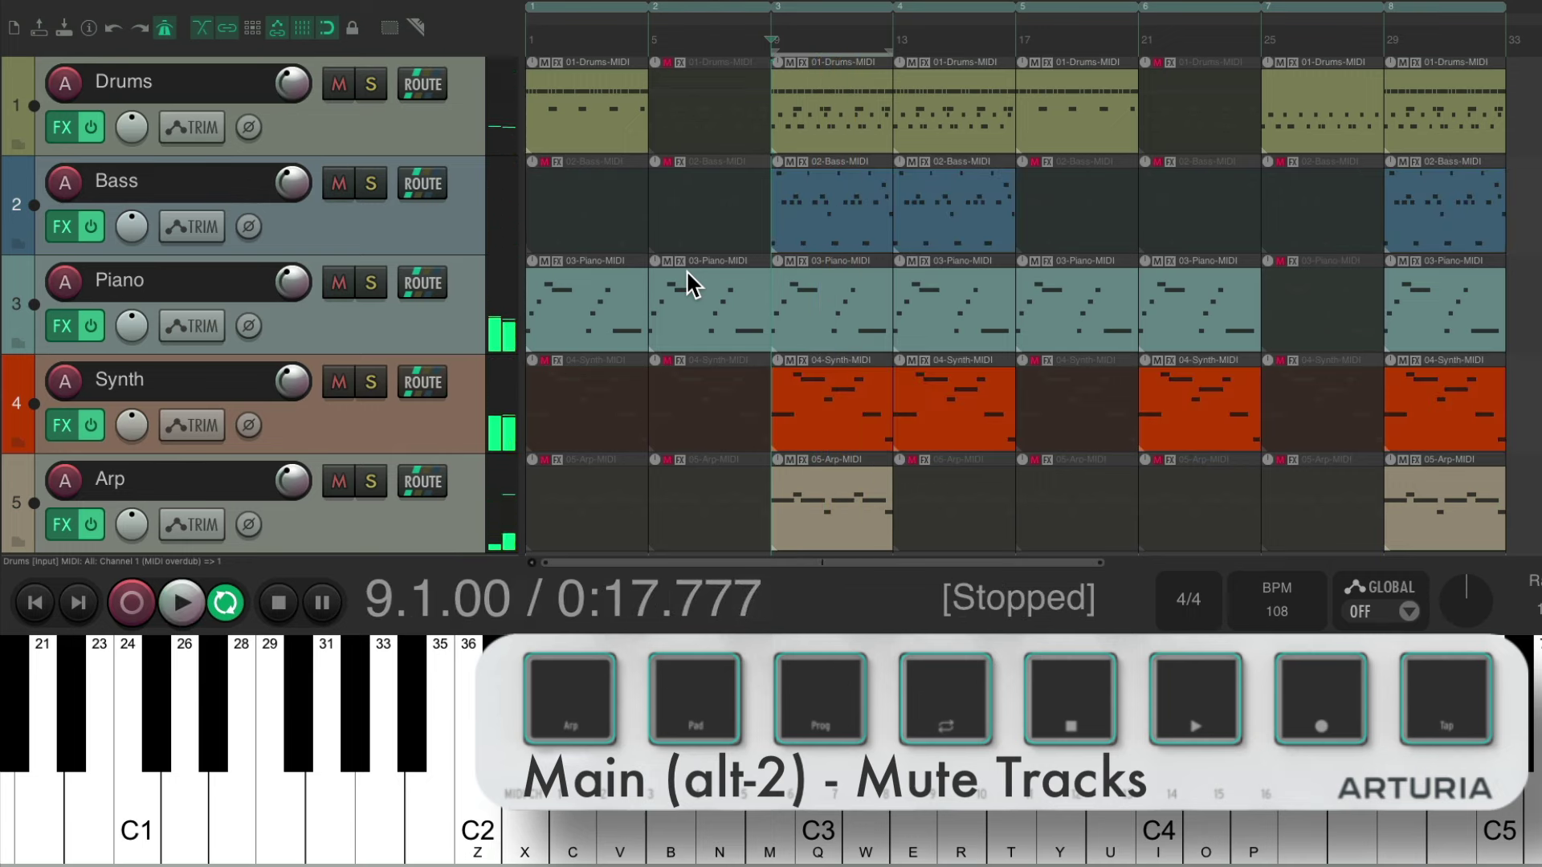
With the alt-1 pads, step through regions 1 to 5 and back down to region 1 at bar 1.
{"action": "key", "text": "alt+1"}
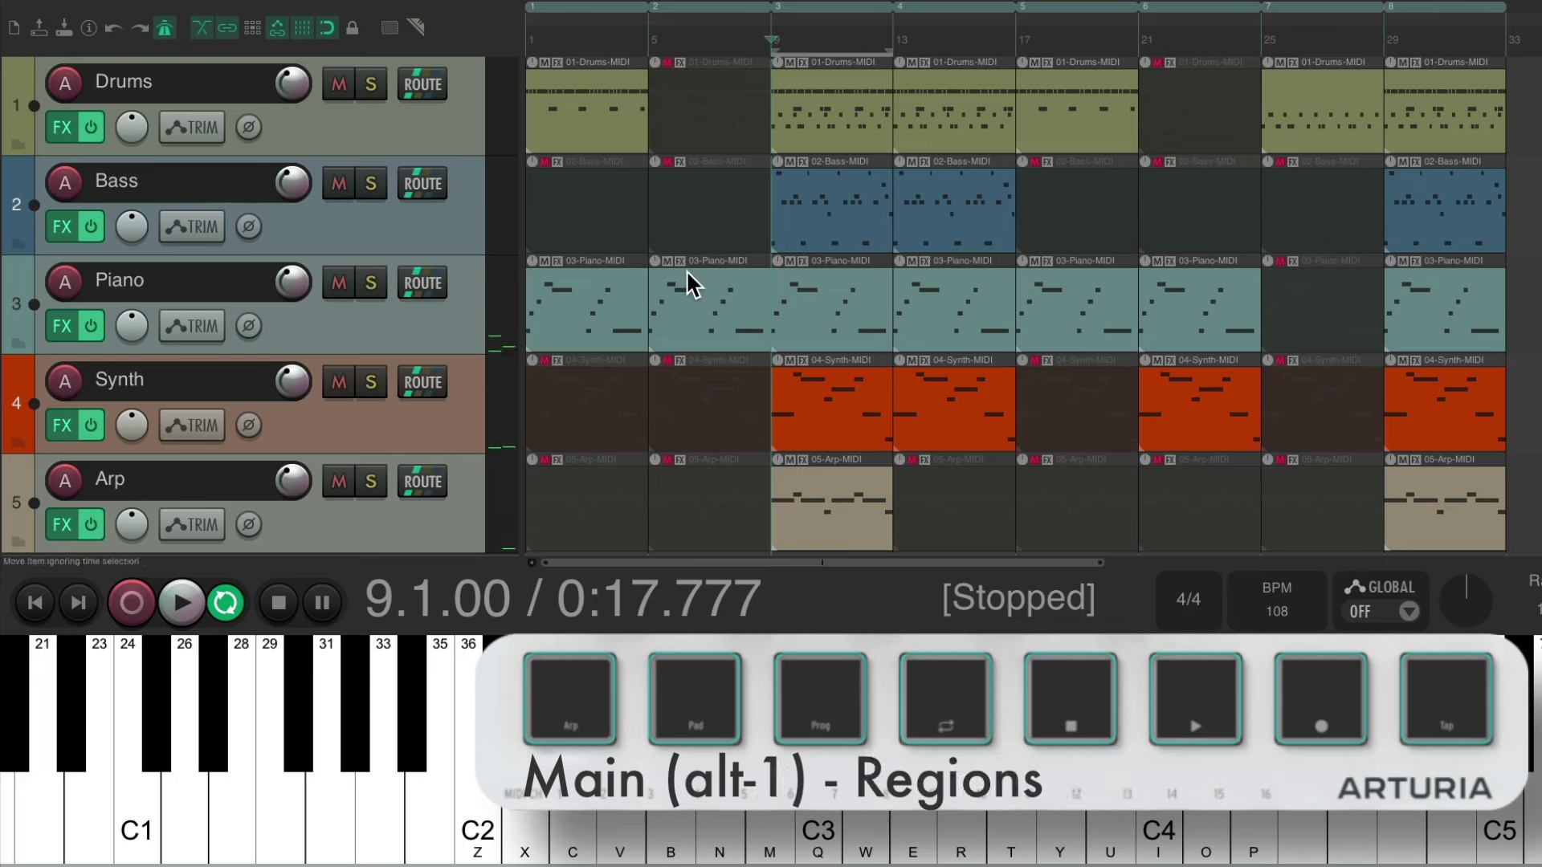
{"action": "key", "text": "1"}
{"action": "key", "text": "2"}
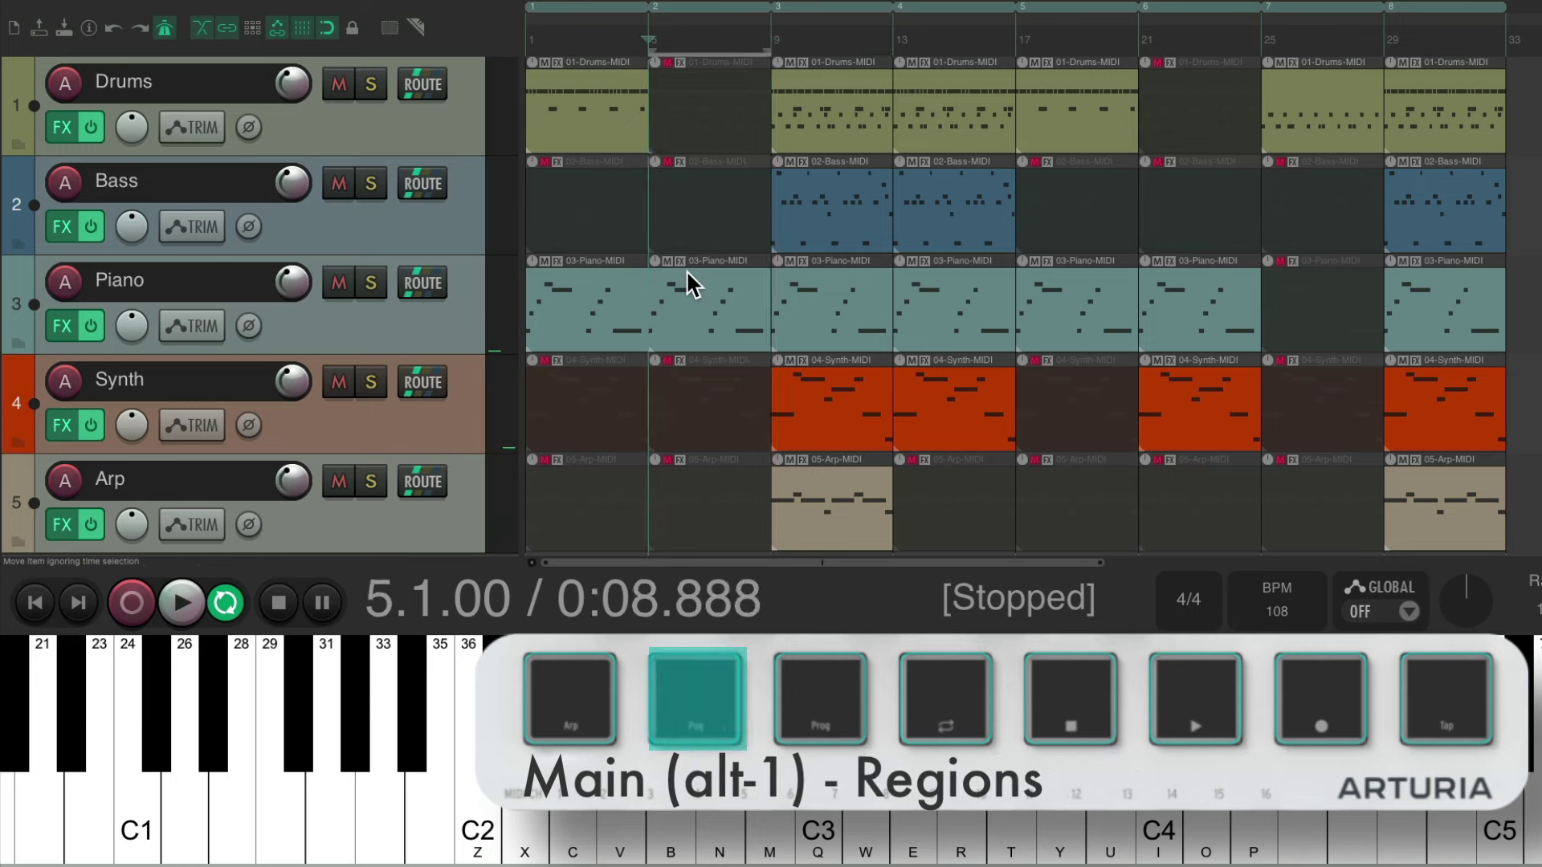
{"action": "key", "text": "3"}
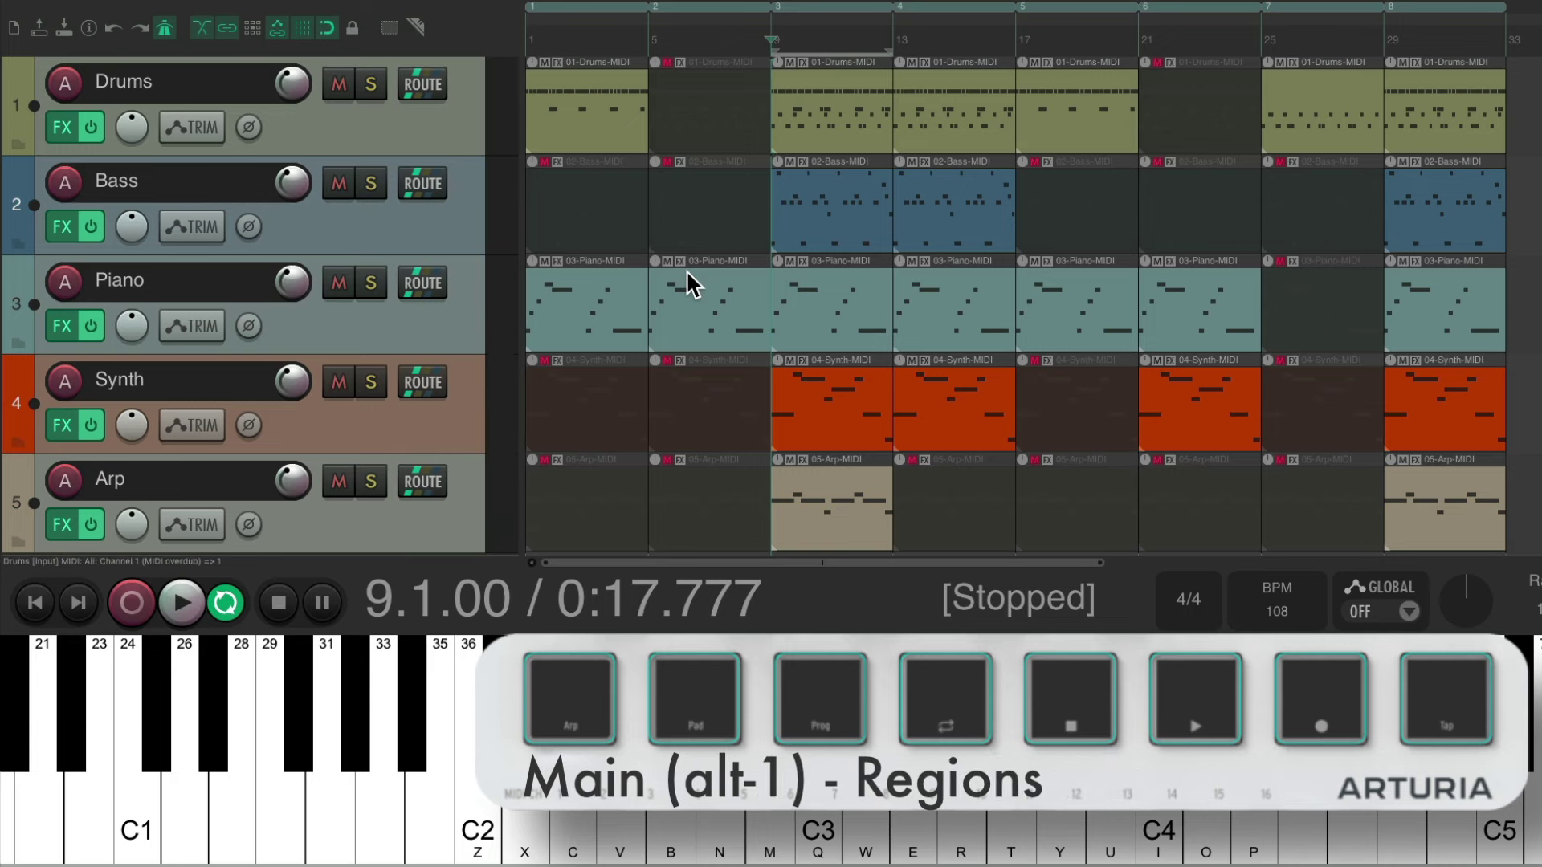
{"action": "key", "text": "4"}
{"action": "key", "text": "5"}
{"action": "key", "text": "4"}
{"action": "key", "text": "3"}
{"action": "key", "text": "2"}
{"action": "key", "text": "1"}
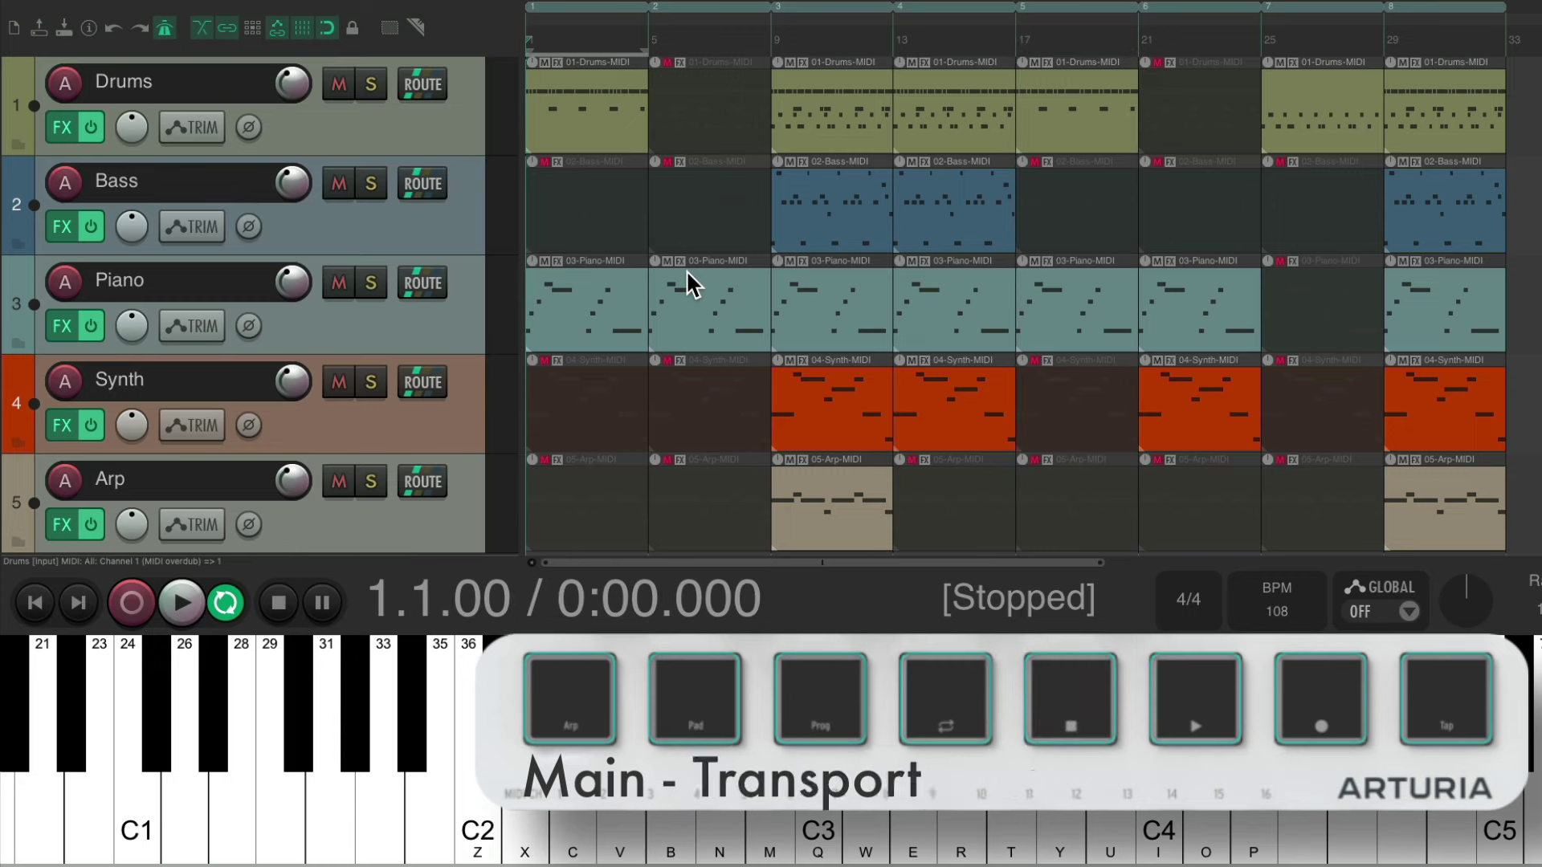
Play and stop at bar 13, then mute Synth, Piano and Bass.
{"action": "key", "text": "6"}
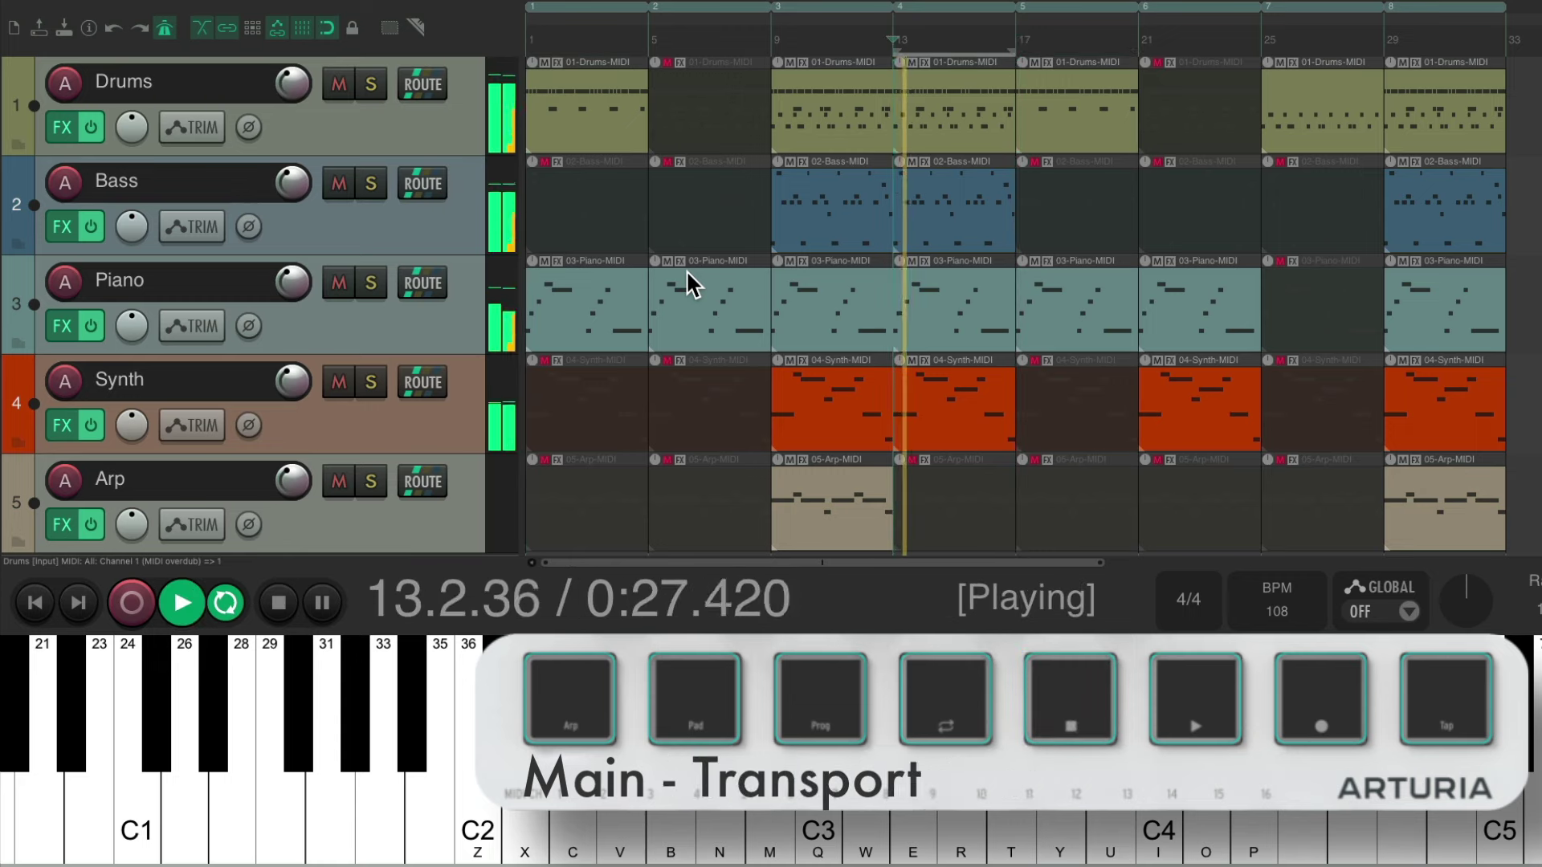
{"action": "key", "text": "5"}
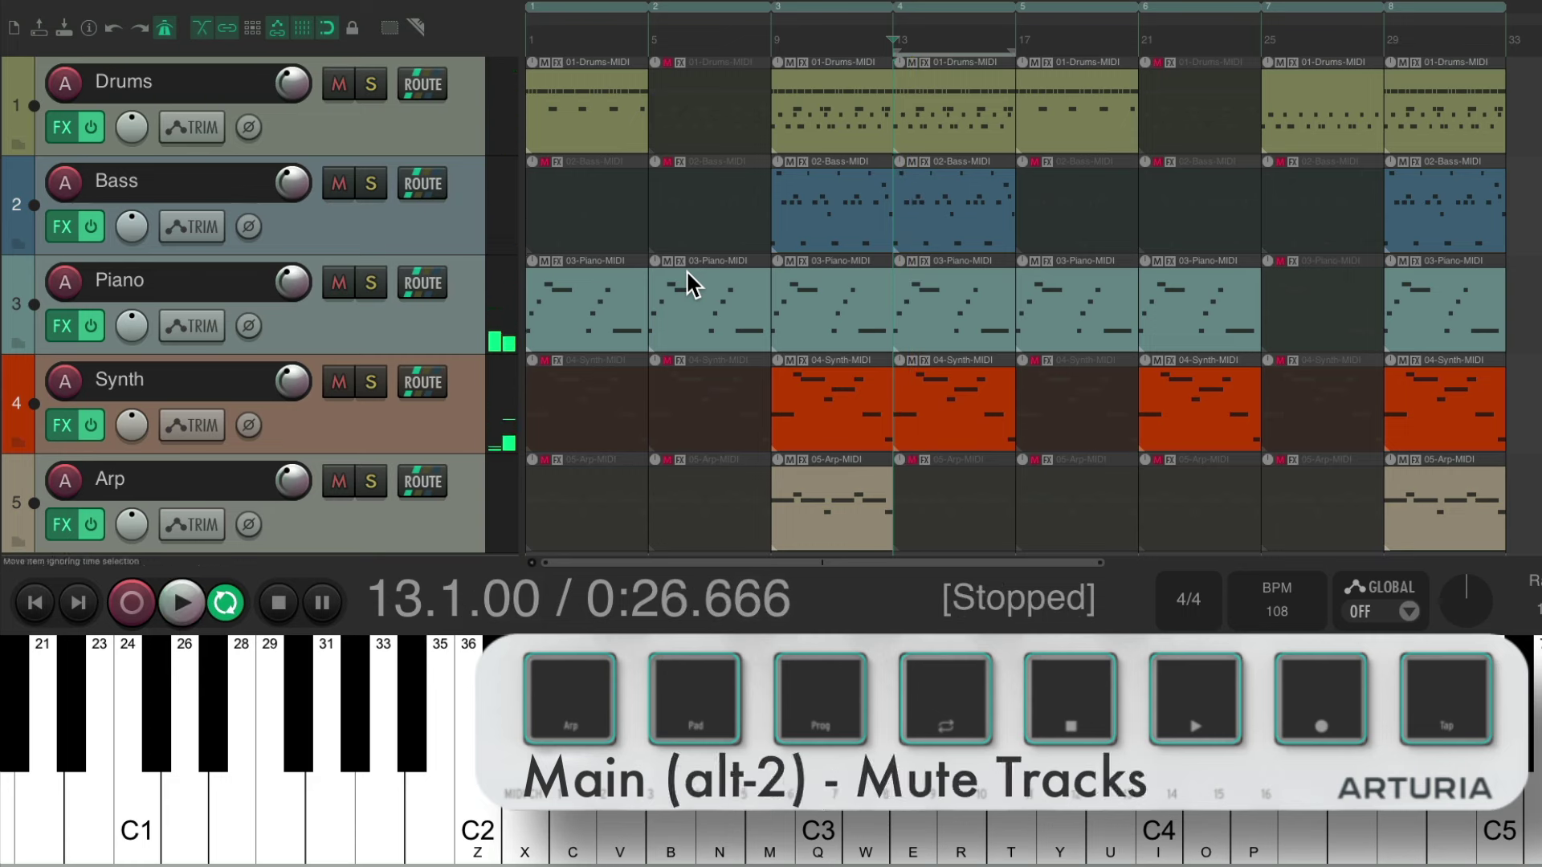
{"action": "key", "text": "4"}
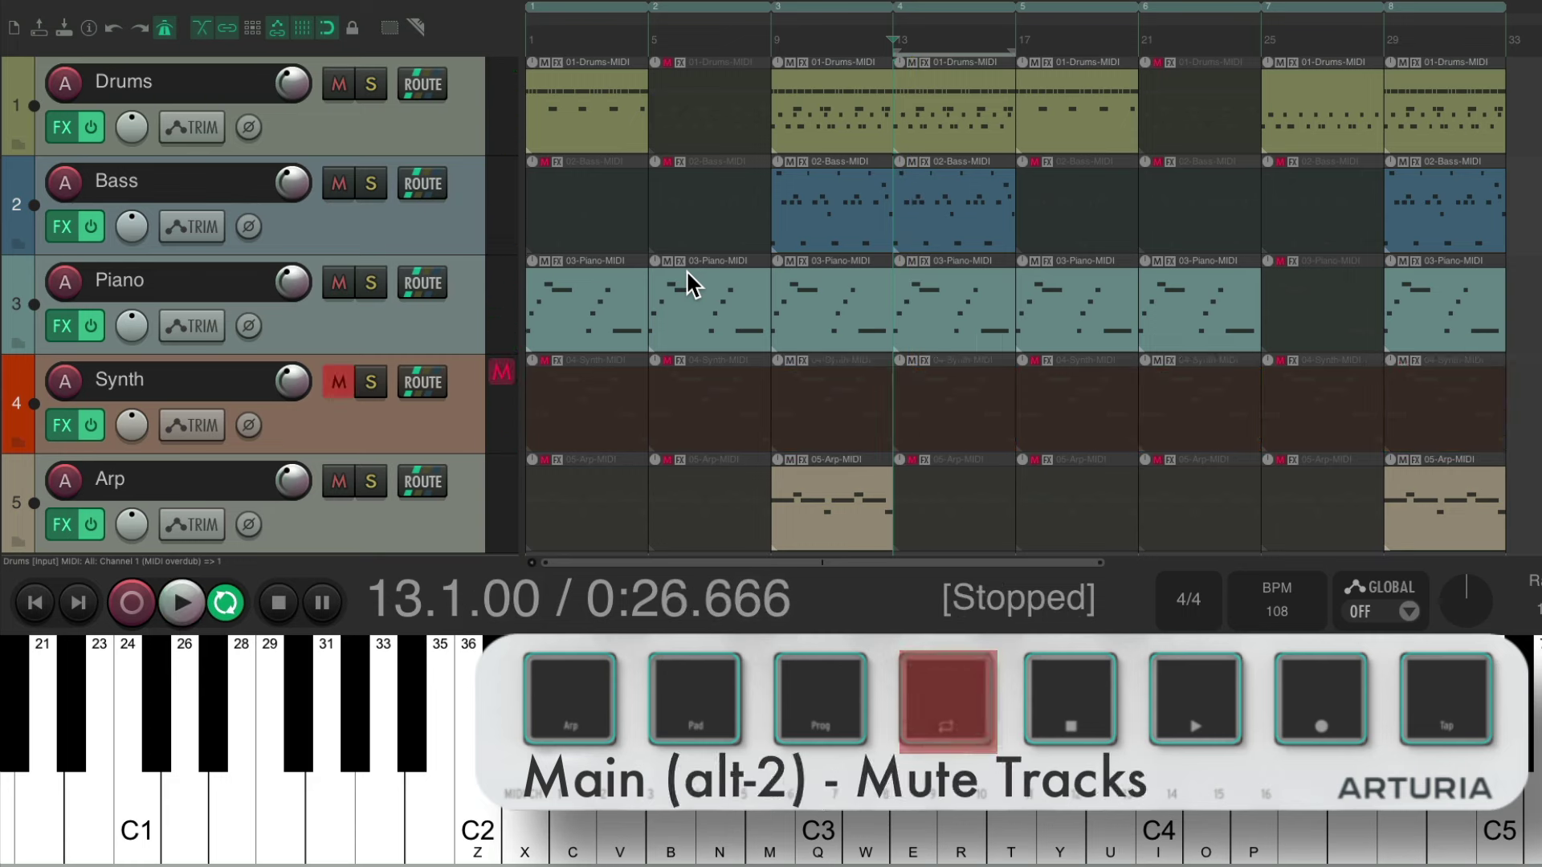
{"action": "key", "text": "3"}
{"action": "key", "text": "2"}
Play from bar 13, unmute Bass, Piano and Synth, and stop at 13.1.00.
{"action": "key", "text": "space"}
{"action": "key", "text": "2"}
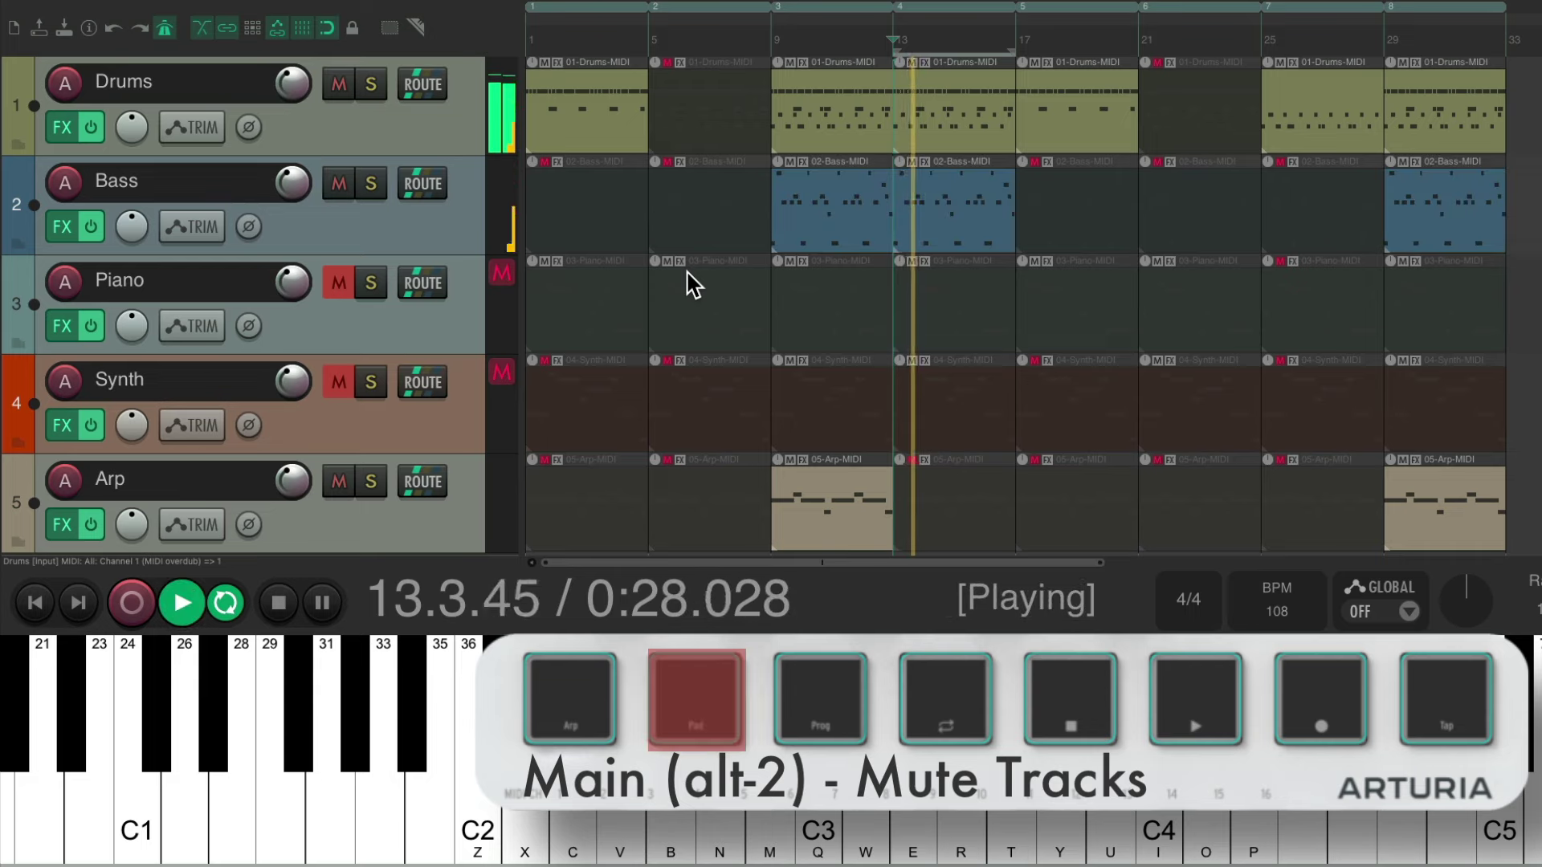
{"action": "key", "text": "3"}
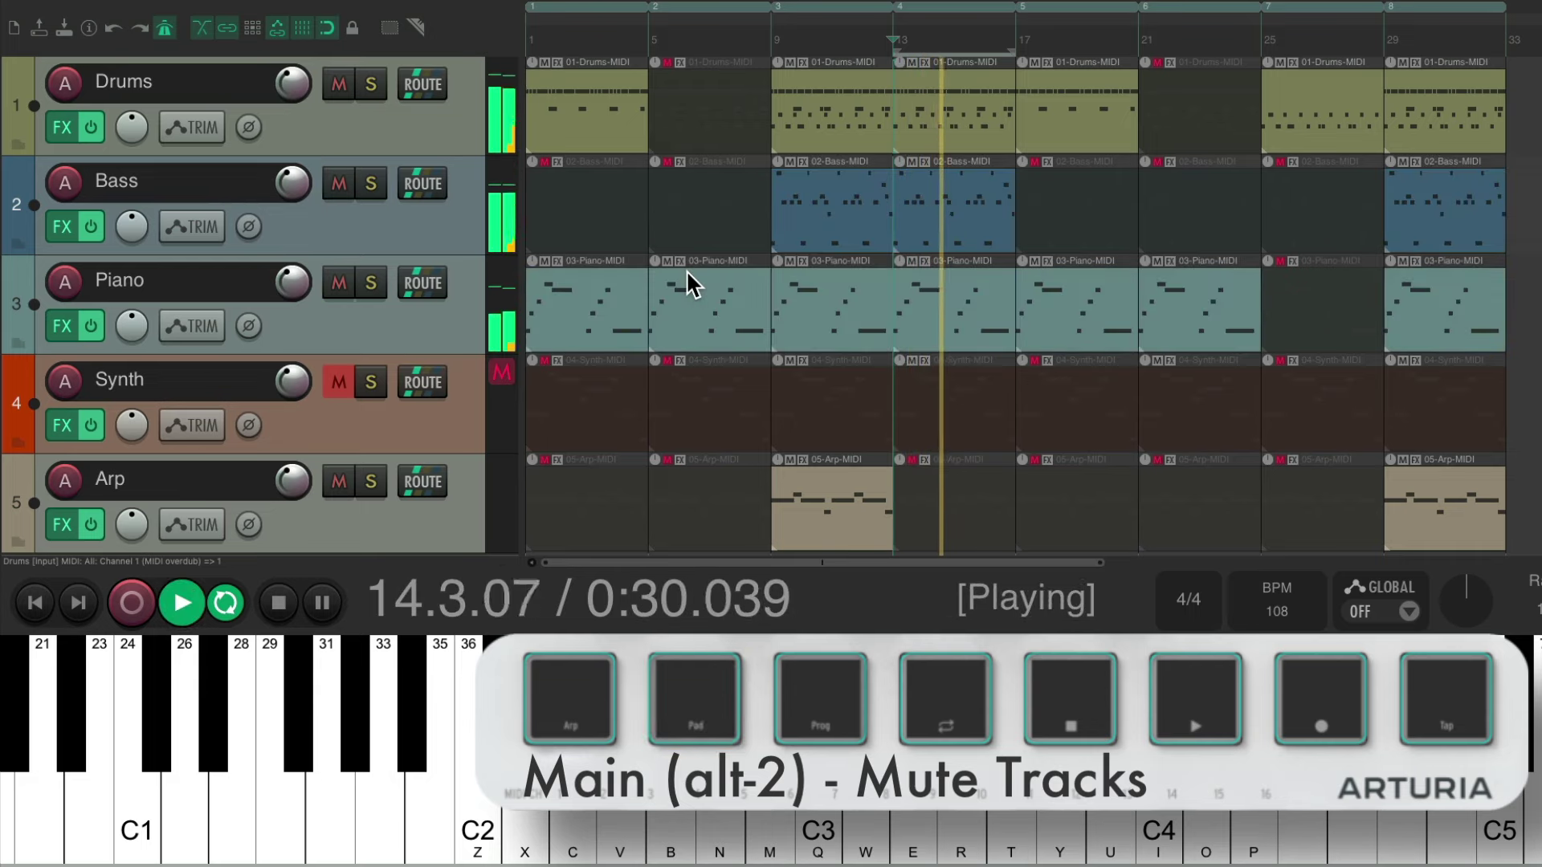
{"action": "key", "text": "4"}
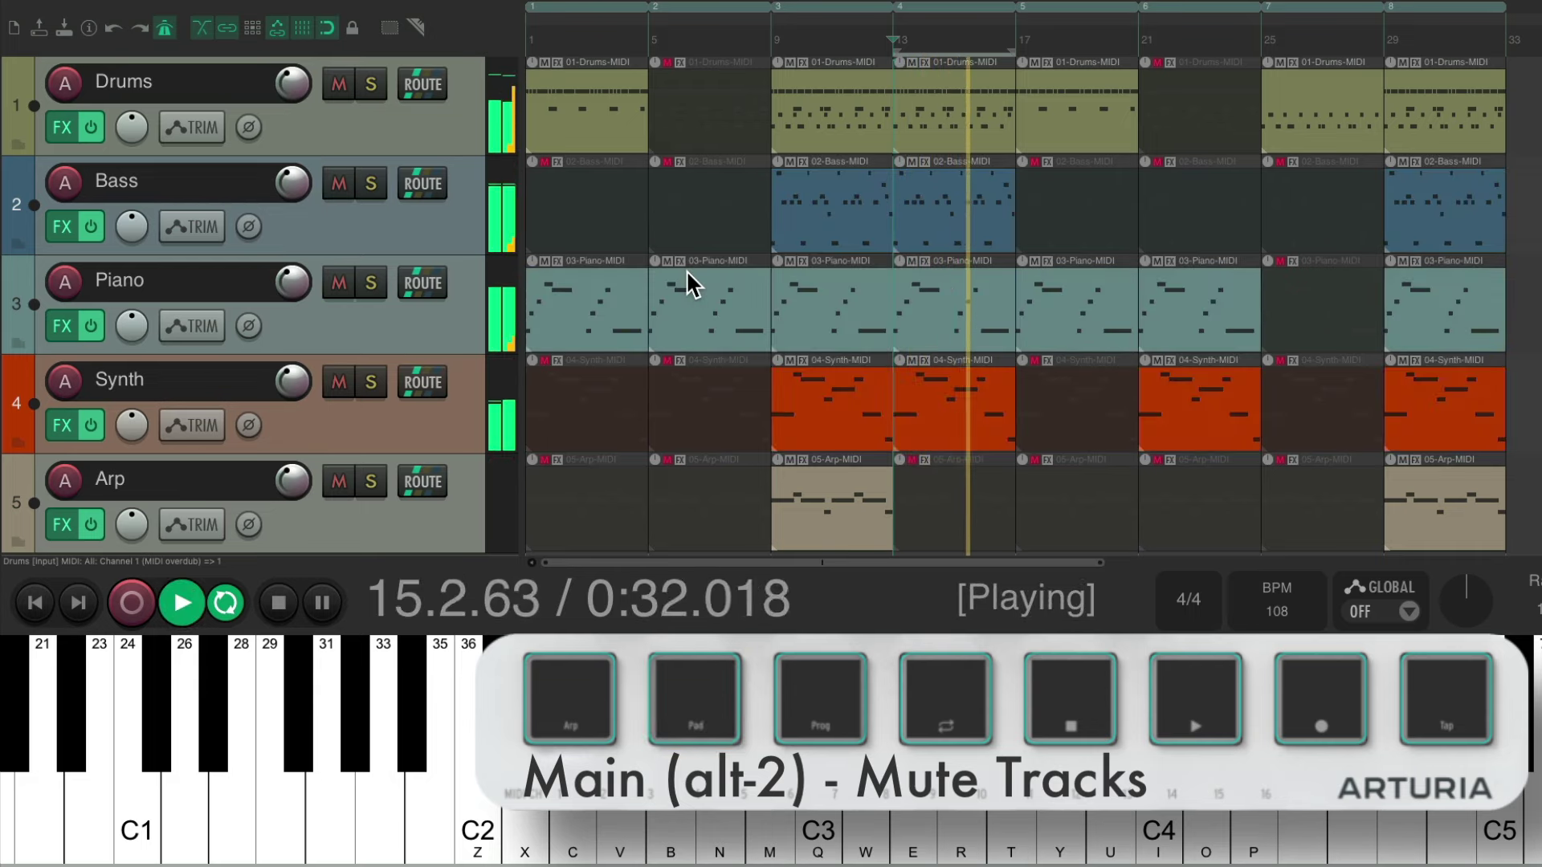
{"action": "key", "text": "space"}
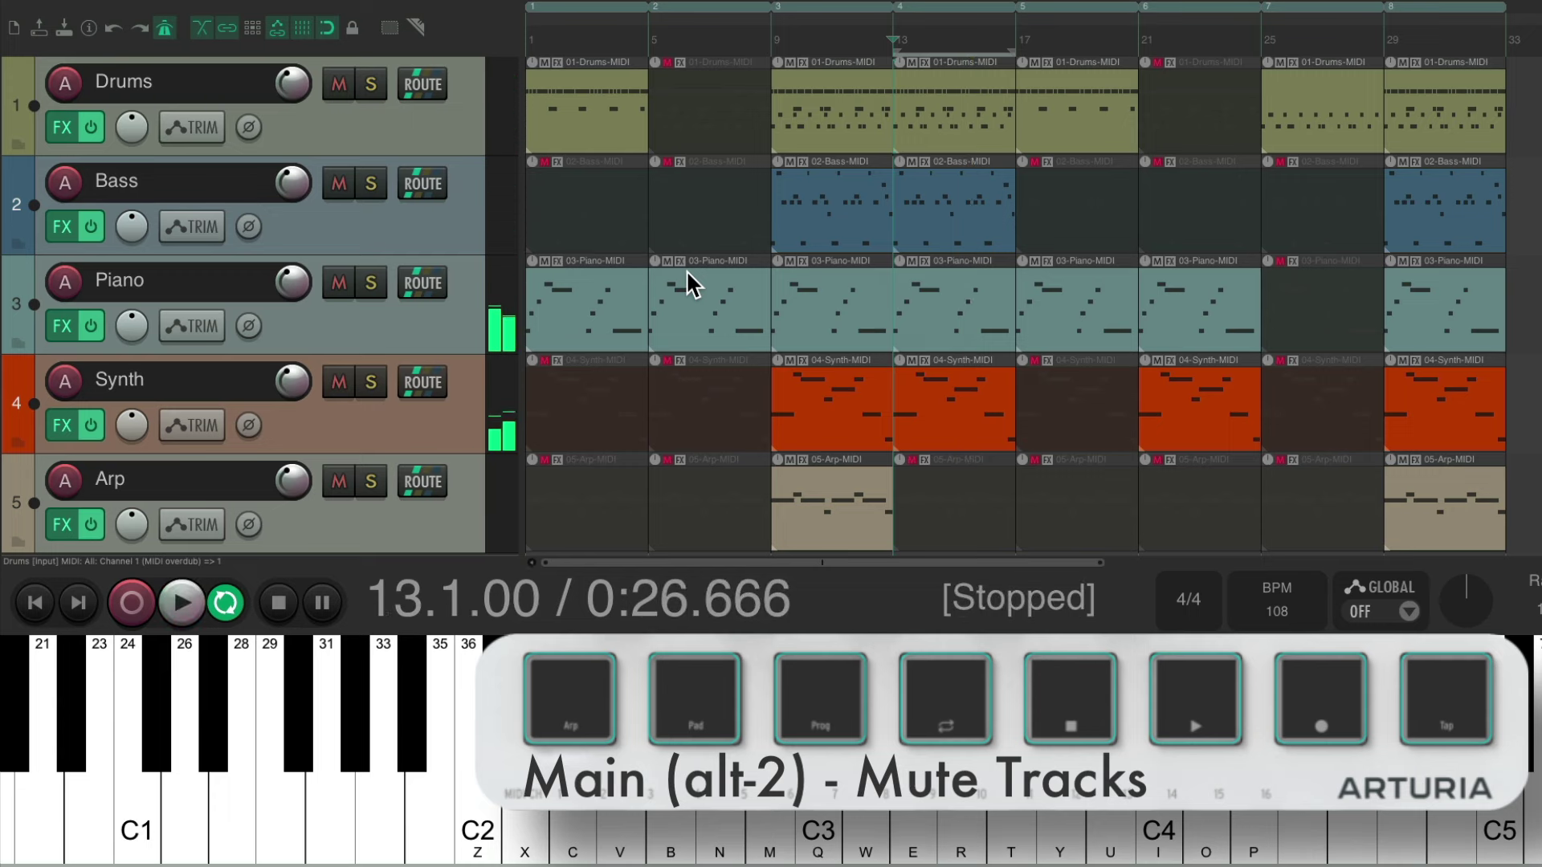
Start playback and solo Drums, Bass, Piano and Synth in turn on the Alt-3 pads, then unsolo all four.
{"action": "key", "text": "alt+3"}
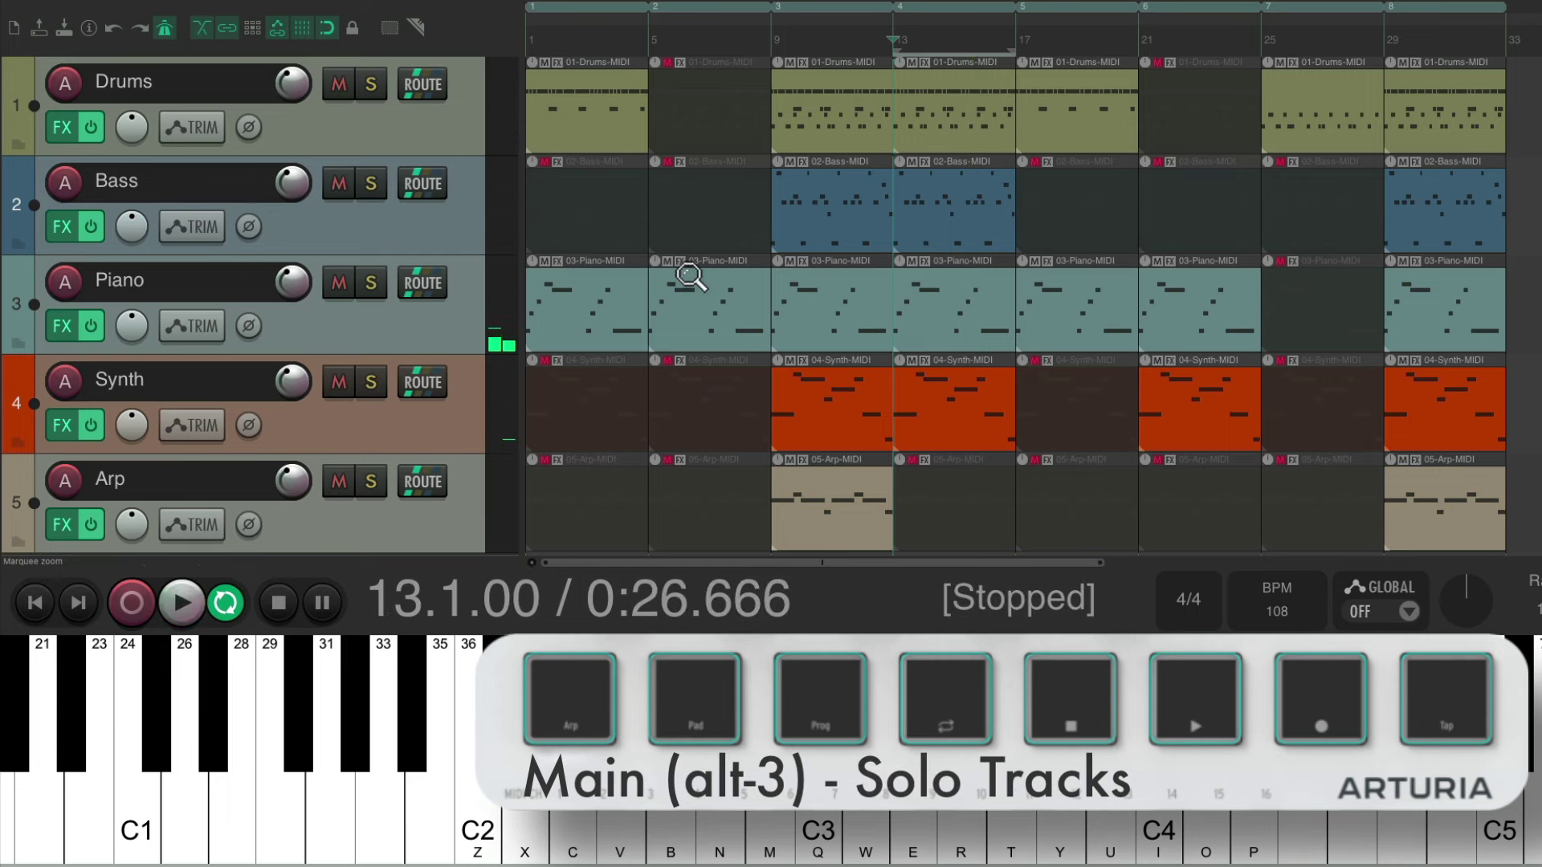
{"action": "key", "text": "1"}
{"action": "key", "text": "space"}
{"action": "key", "text": "2"}
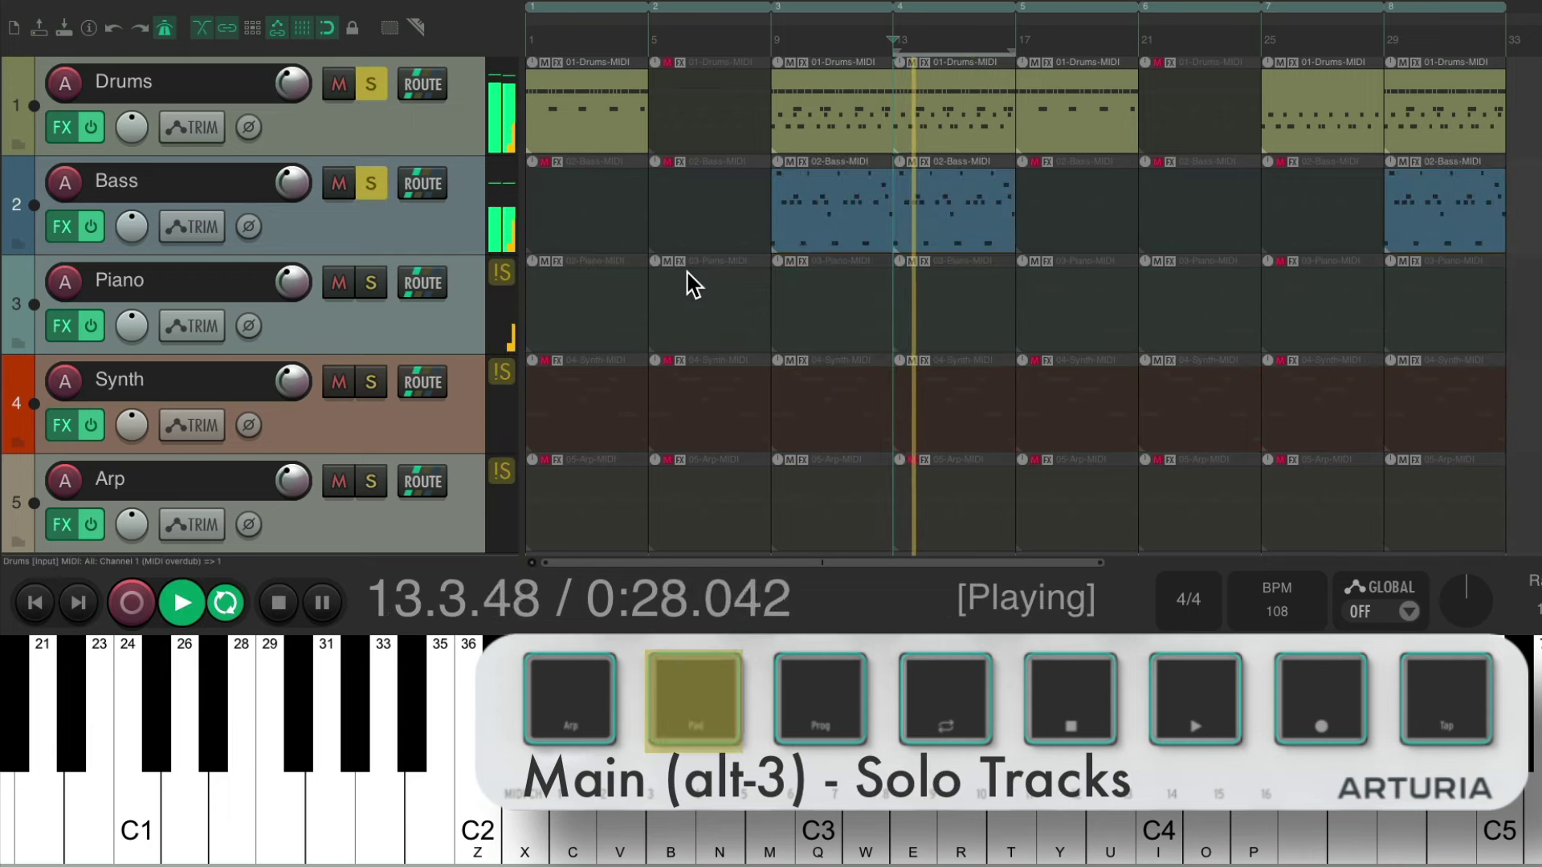
{"action": "key", "text": "3"}
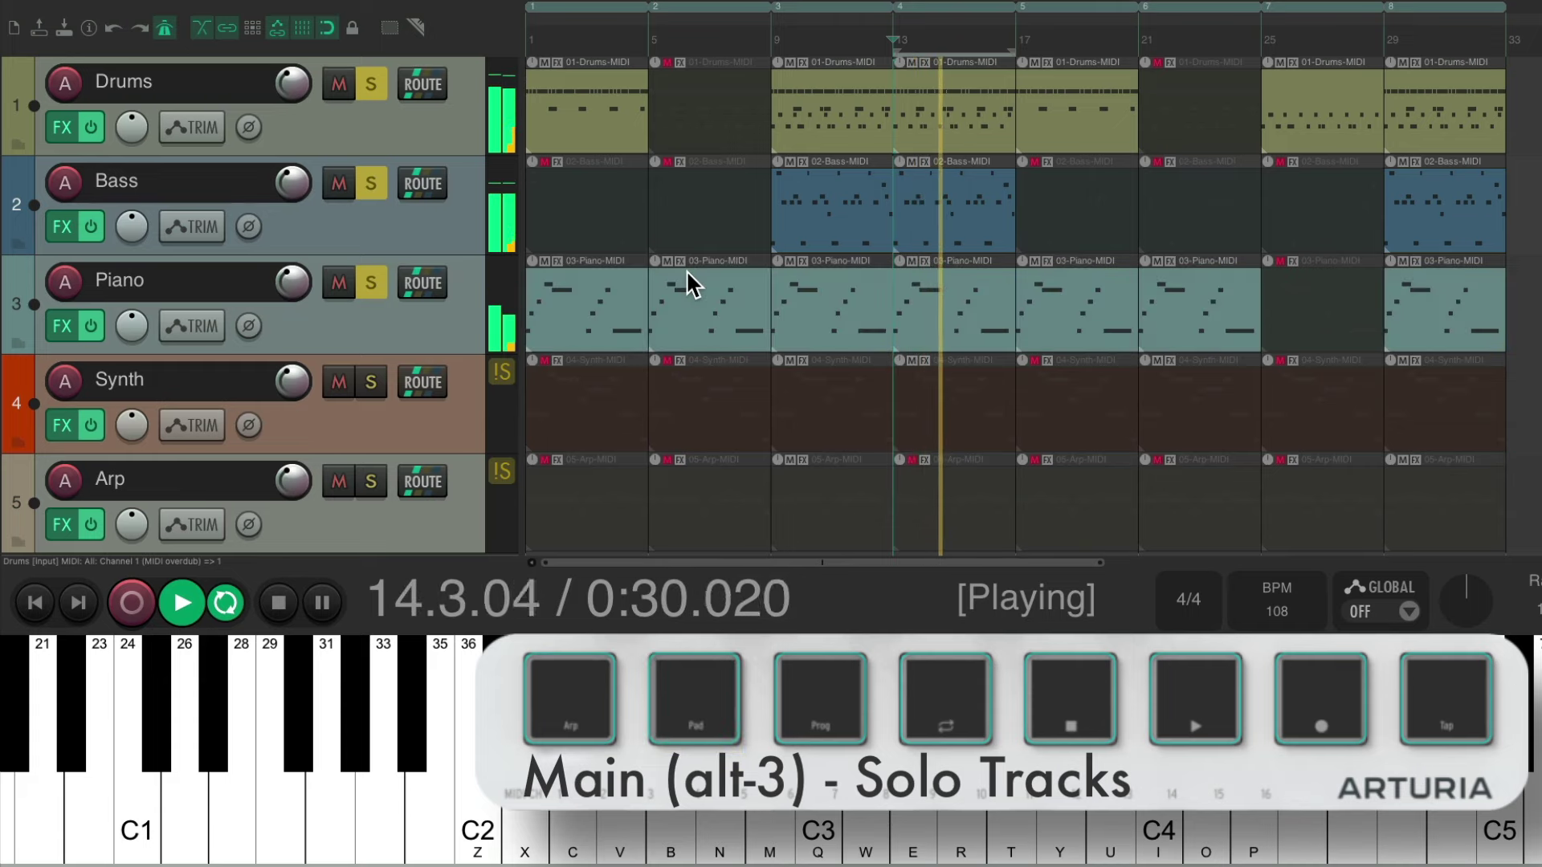
{"action": "key", "text": "4"}
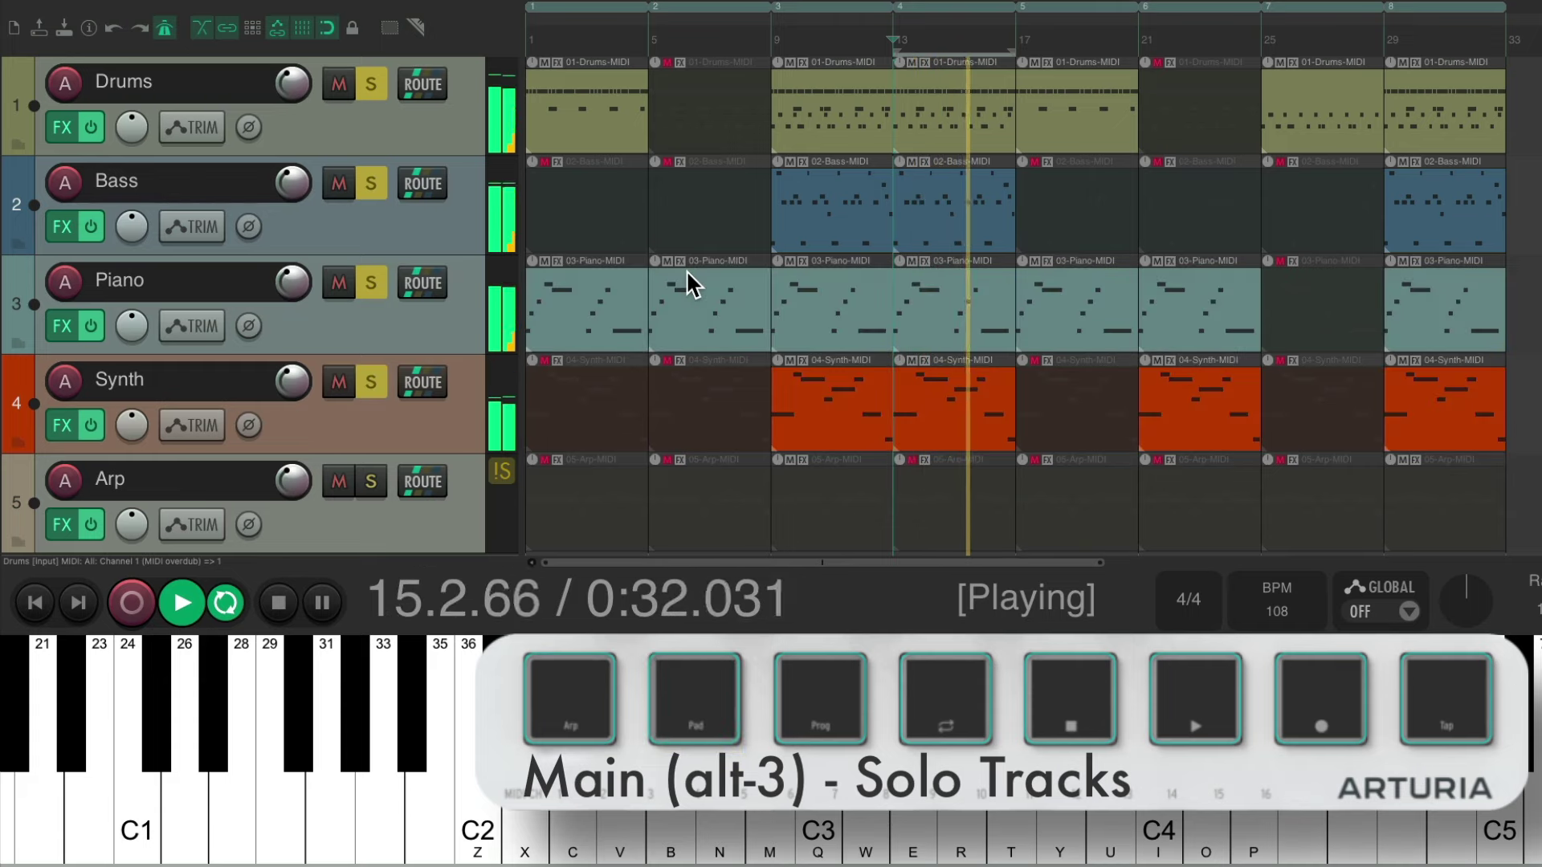
{"action": "key", "text": "4"}
{"action": "key", "text": "3"}
{"action": "key", "text": "2"}
{"action": "key", "text": "1"}
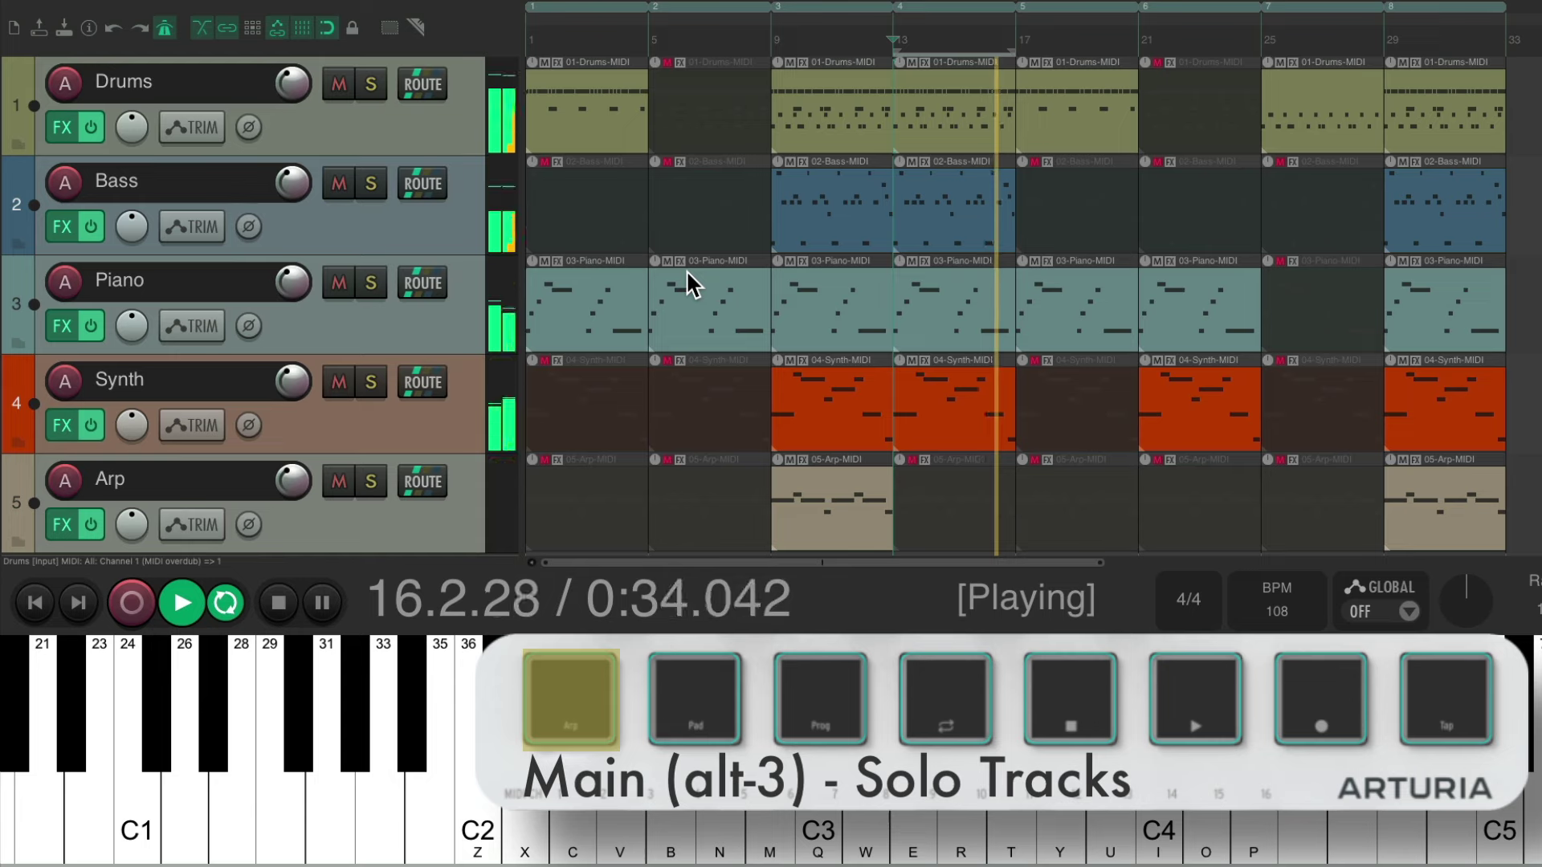
Mute Drums, Bass and Piano from the Alt-2 pads, then unmute all three.
{"action": "key", "text": "alt+2"}
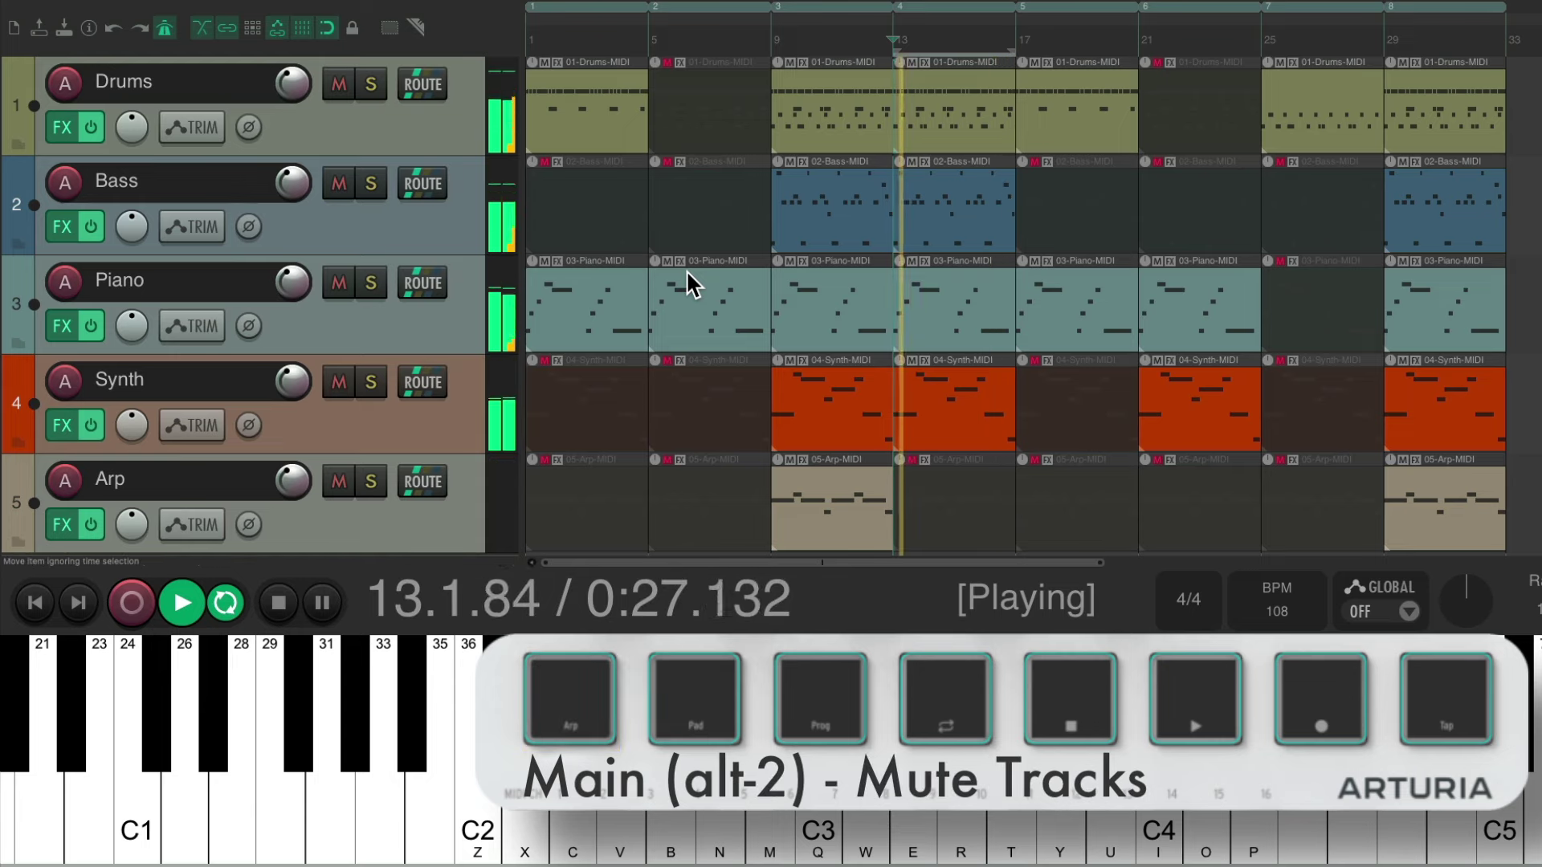
{"action": "key", "text": "1"}
{"action": "key", "text": "2"}
{"action": "key", "text": "3"}
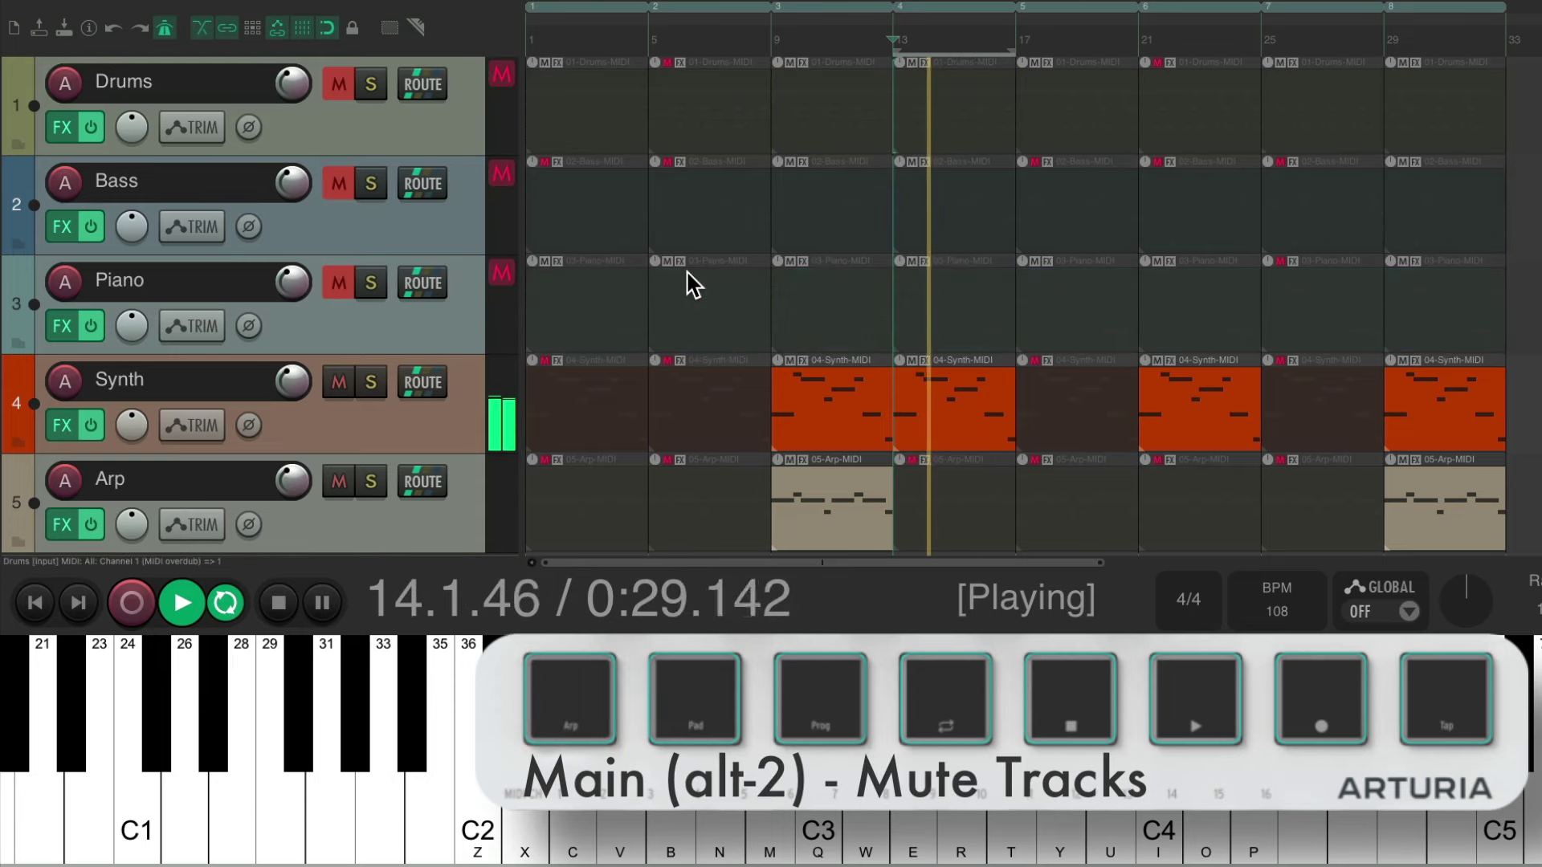
{"action": "key", "text": "3"}
{"action": "key", "text": "2"}
{"action": "key", "text": "1"}
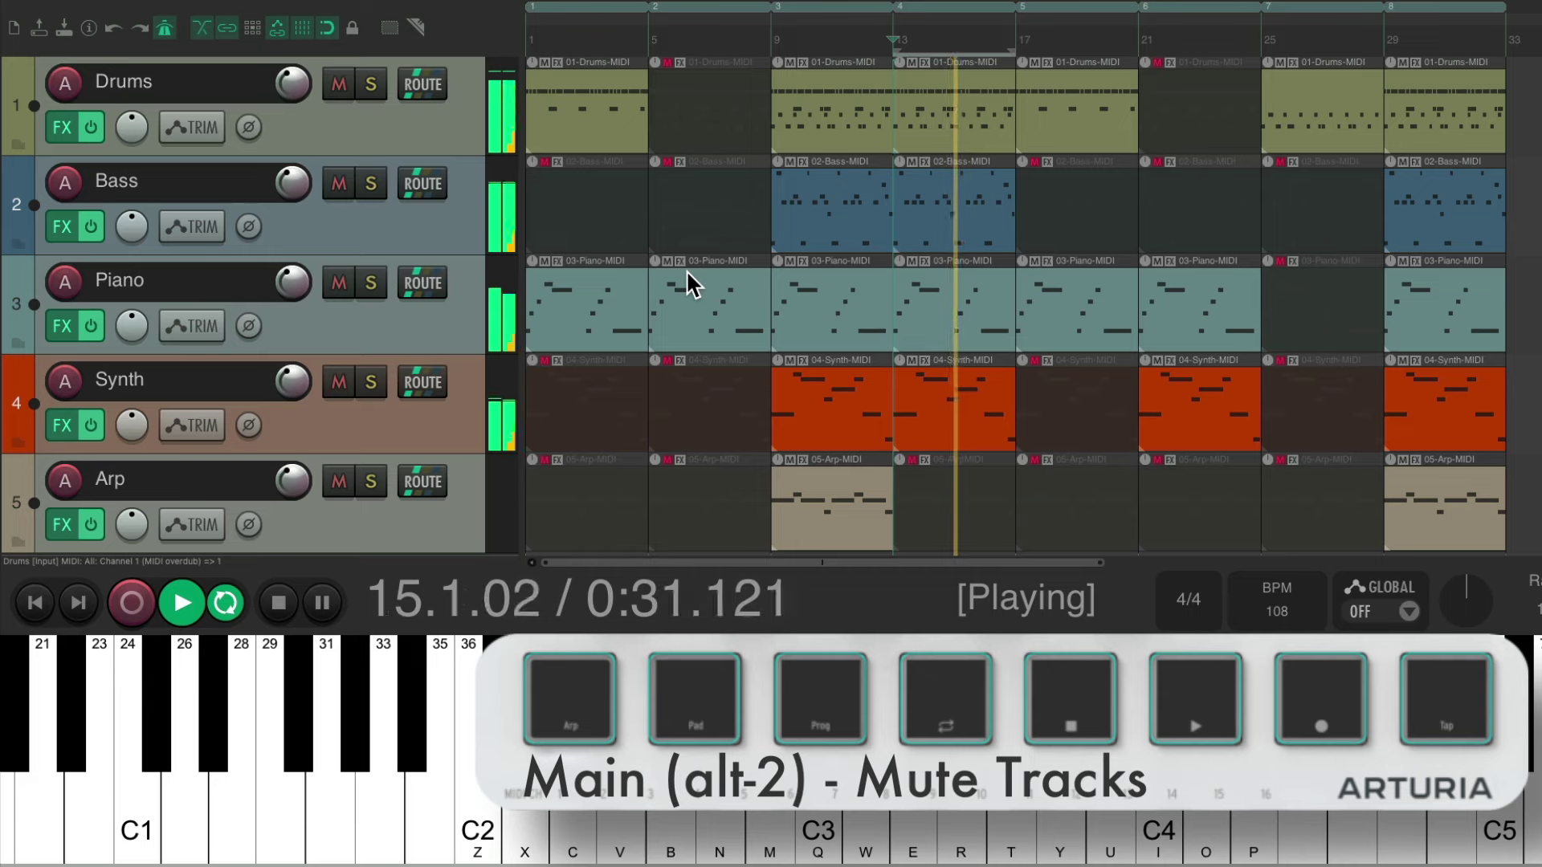
{"action": "key", "text": "alt+1"}
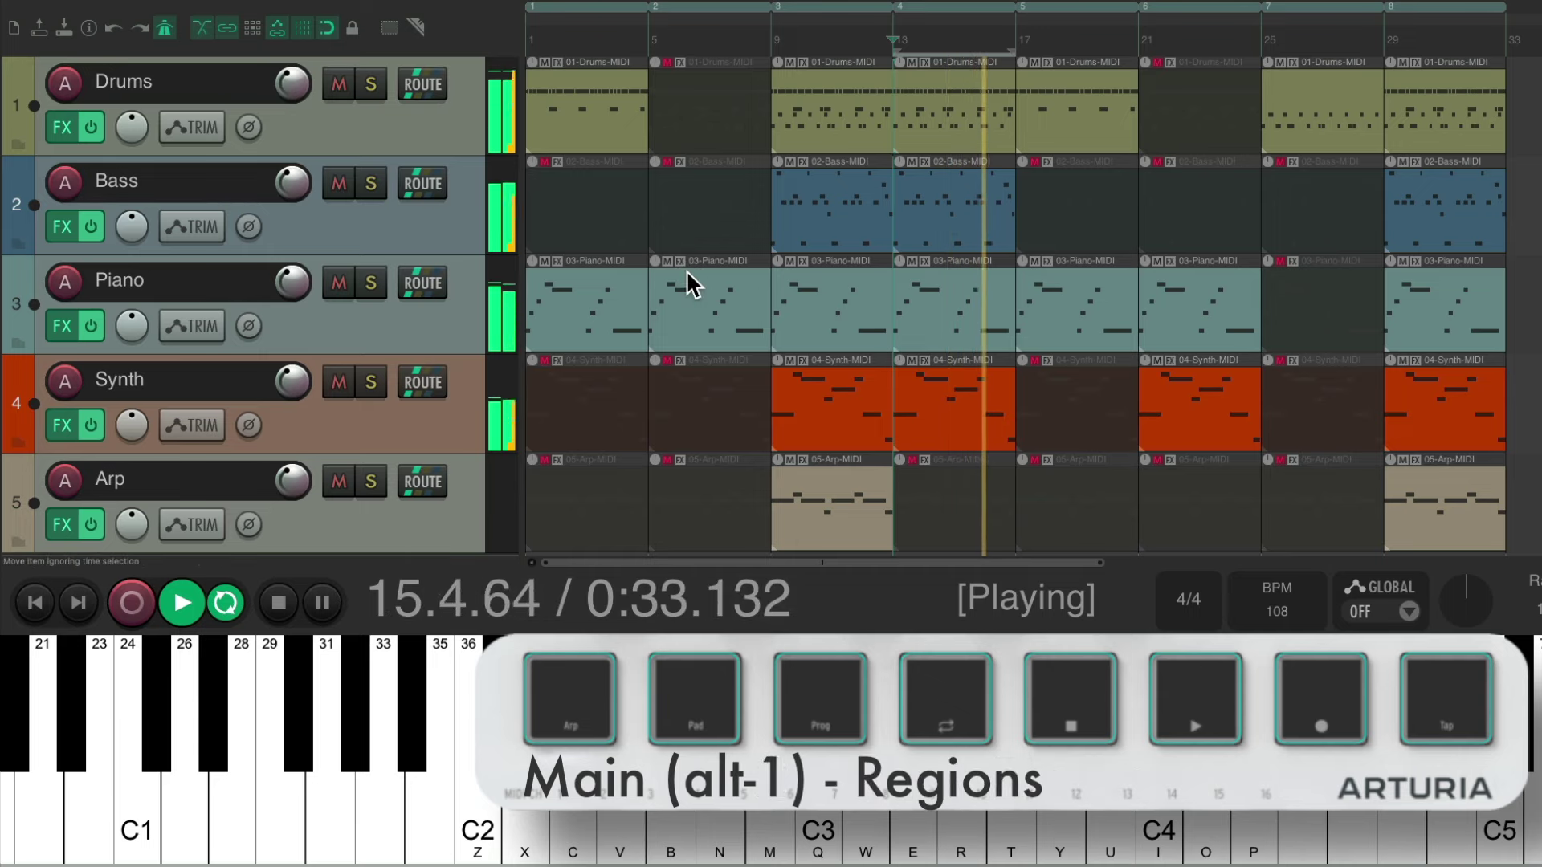
Jump playback back to region 1, then stop the transport at 1.1.00.
{"action": "key", "text": "1"}
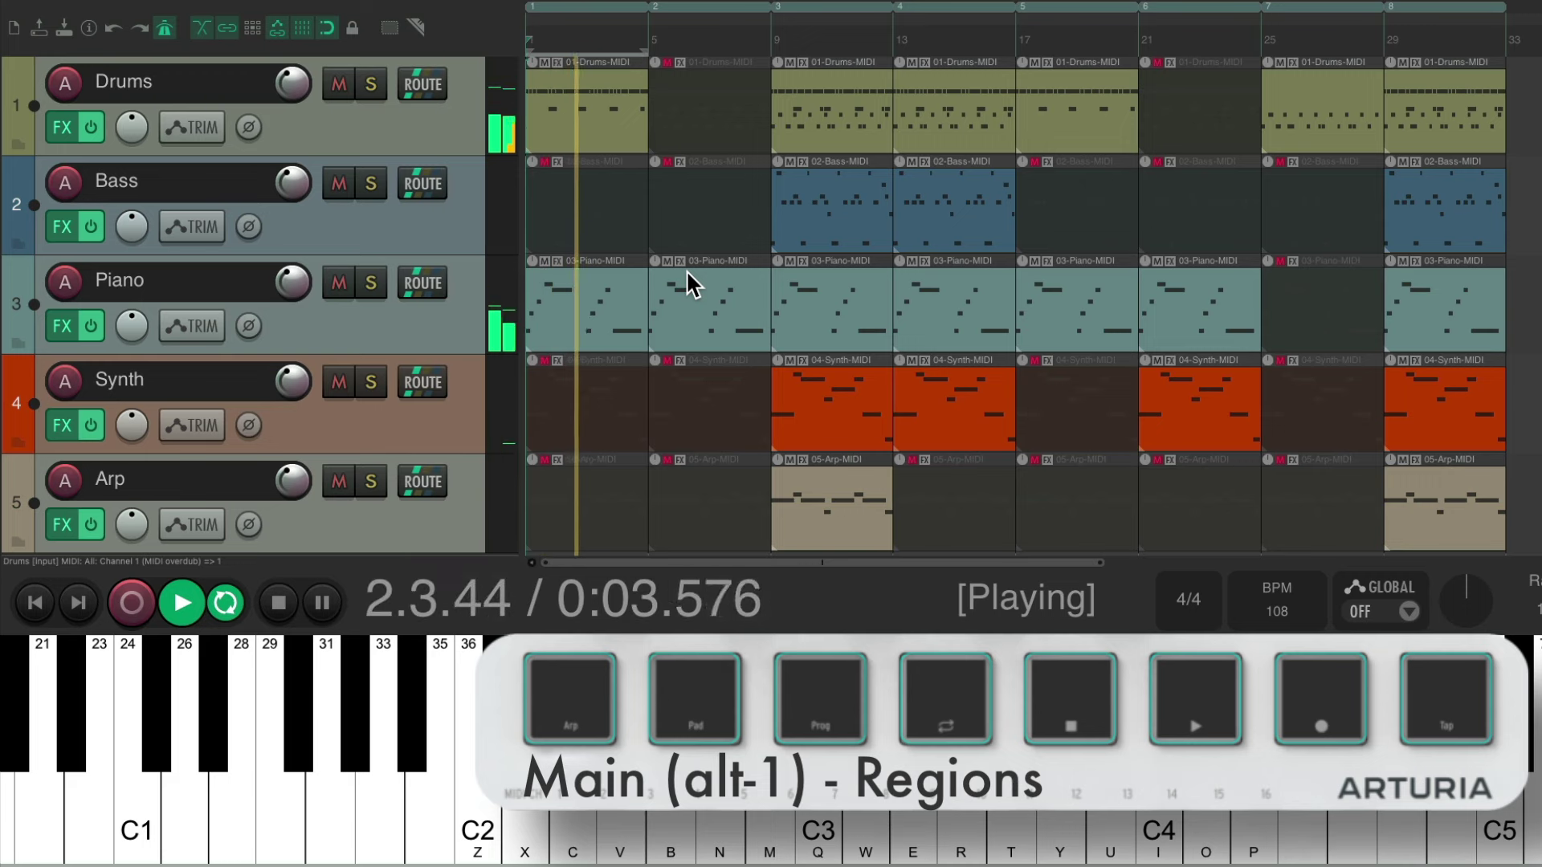
{"action": "key", "text": "space"}
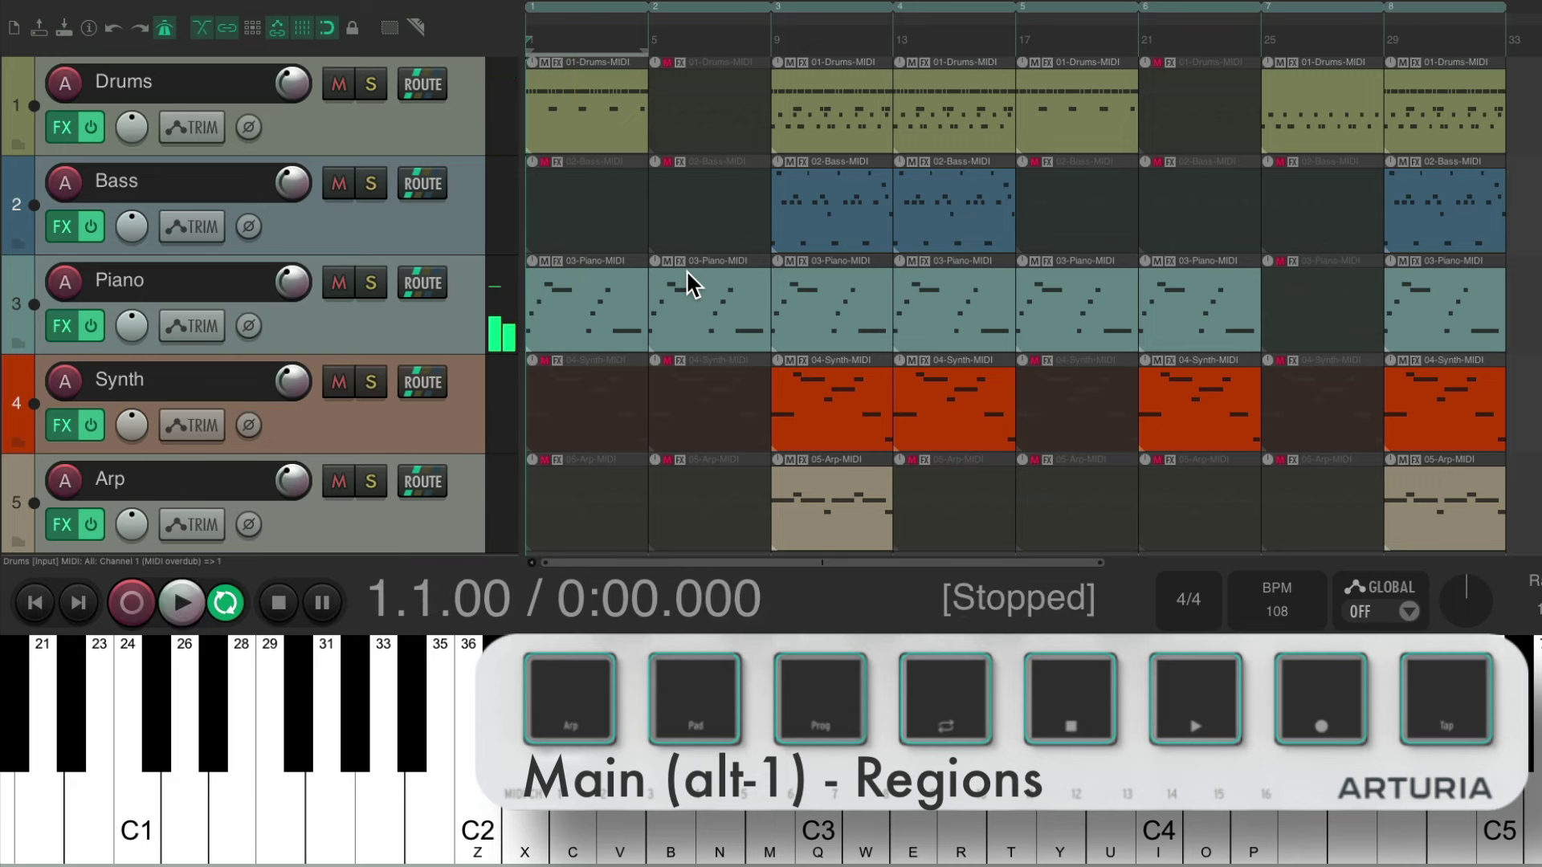